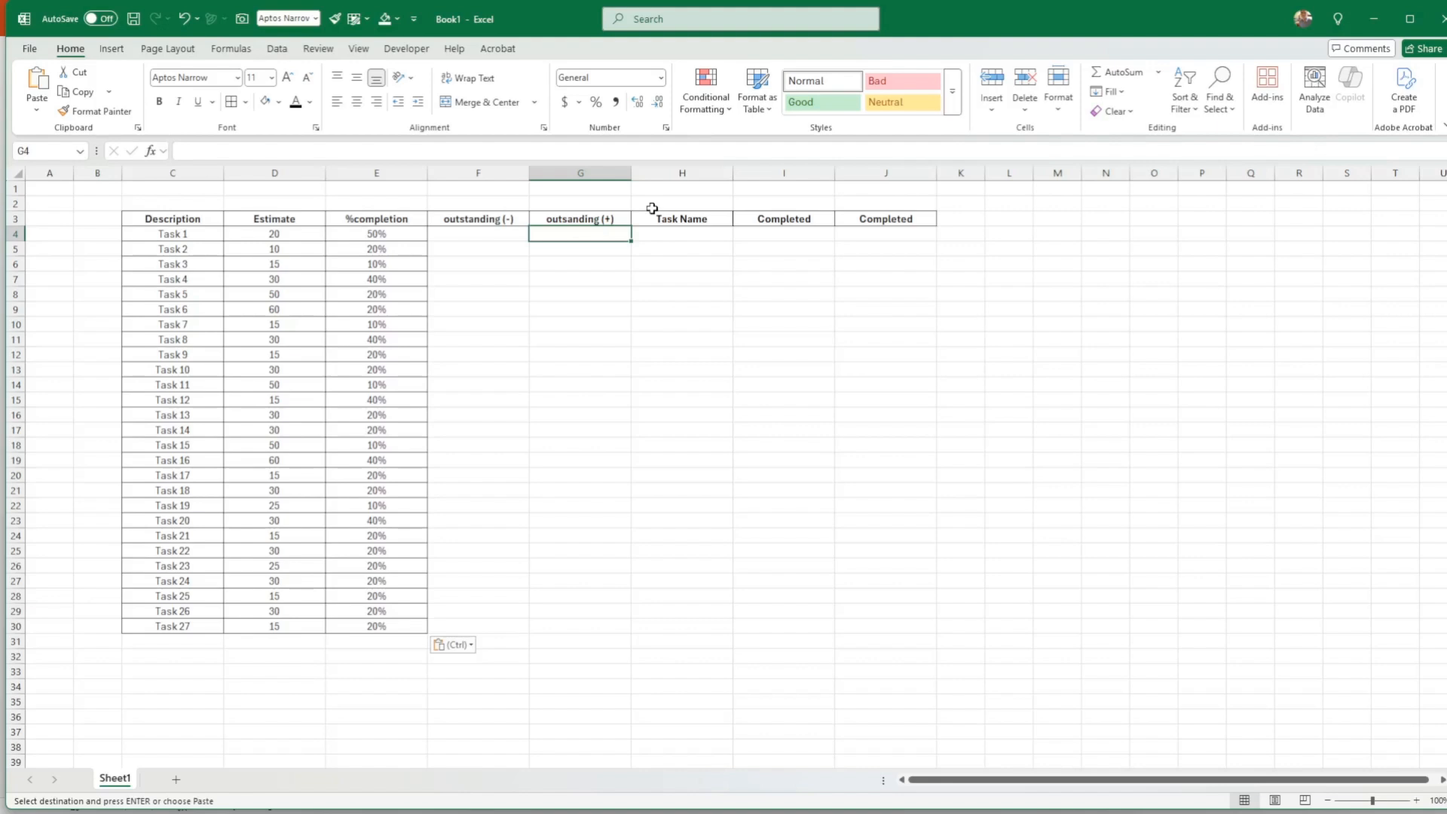
# Step: Calculate Task 1's positive outstanding amount in G4 with the formula =D4*(1-E4)
pyautogui.write('=')
pyautogui.press('Left')
pyautogui.press('Left')
pyautogui.press('Left')
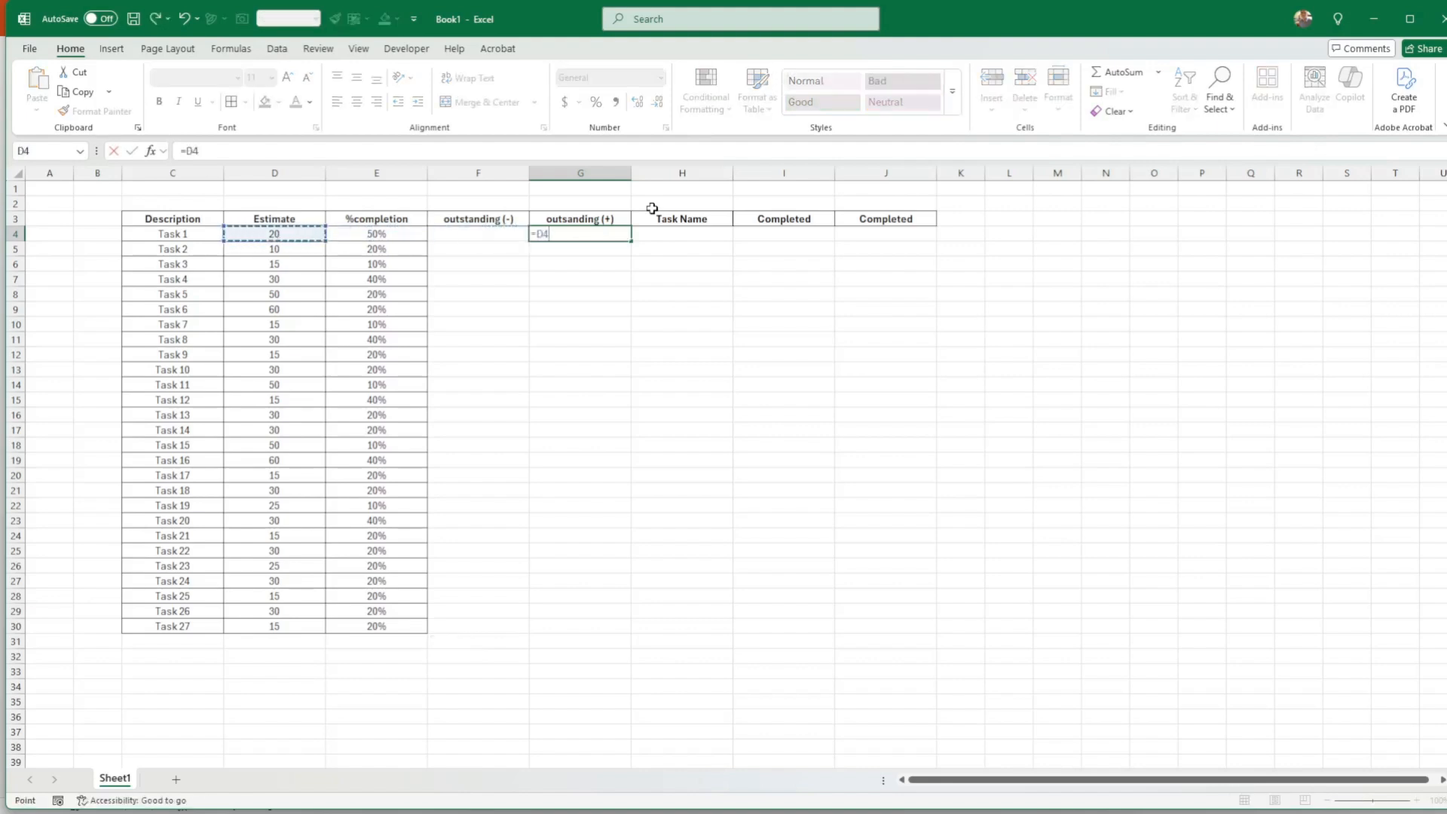
pyautogui.write('*(1-')
pyautogui.press('Left')
pyautogui.press('Left')
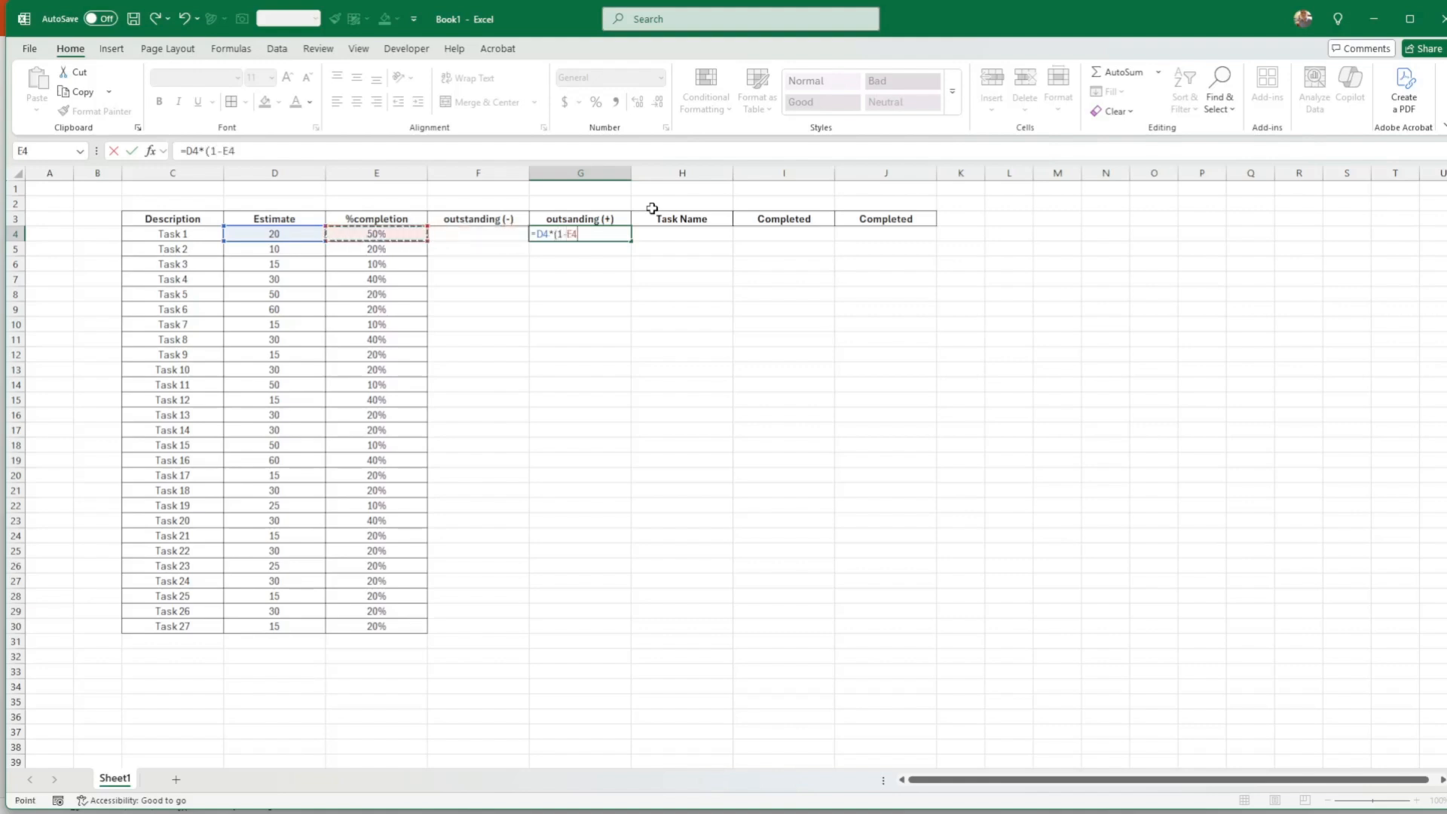
pyautogui.press('Return')
pyautogui.press('Up')
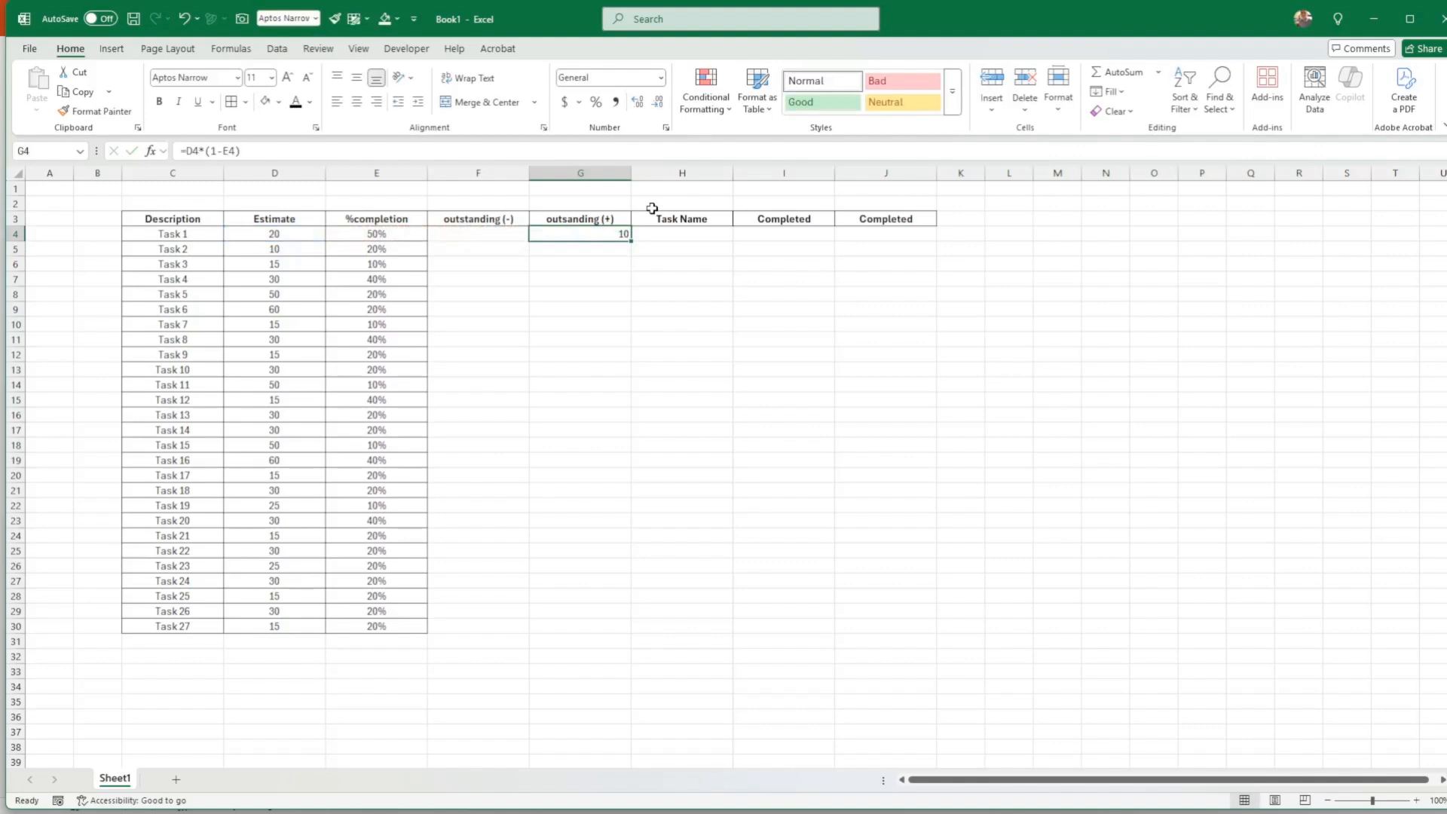
# Step: Fill the outstanding (+) formula from G4 down to G30 and check Task 2's result against its estimate and completion
pyautogui.moveTo(630, 244); pyautogui.dragTo(630, 631)
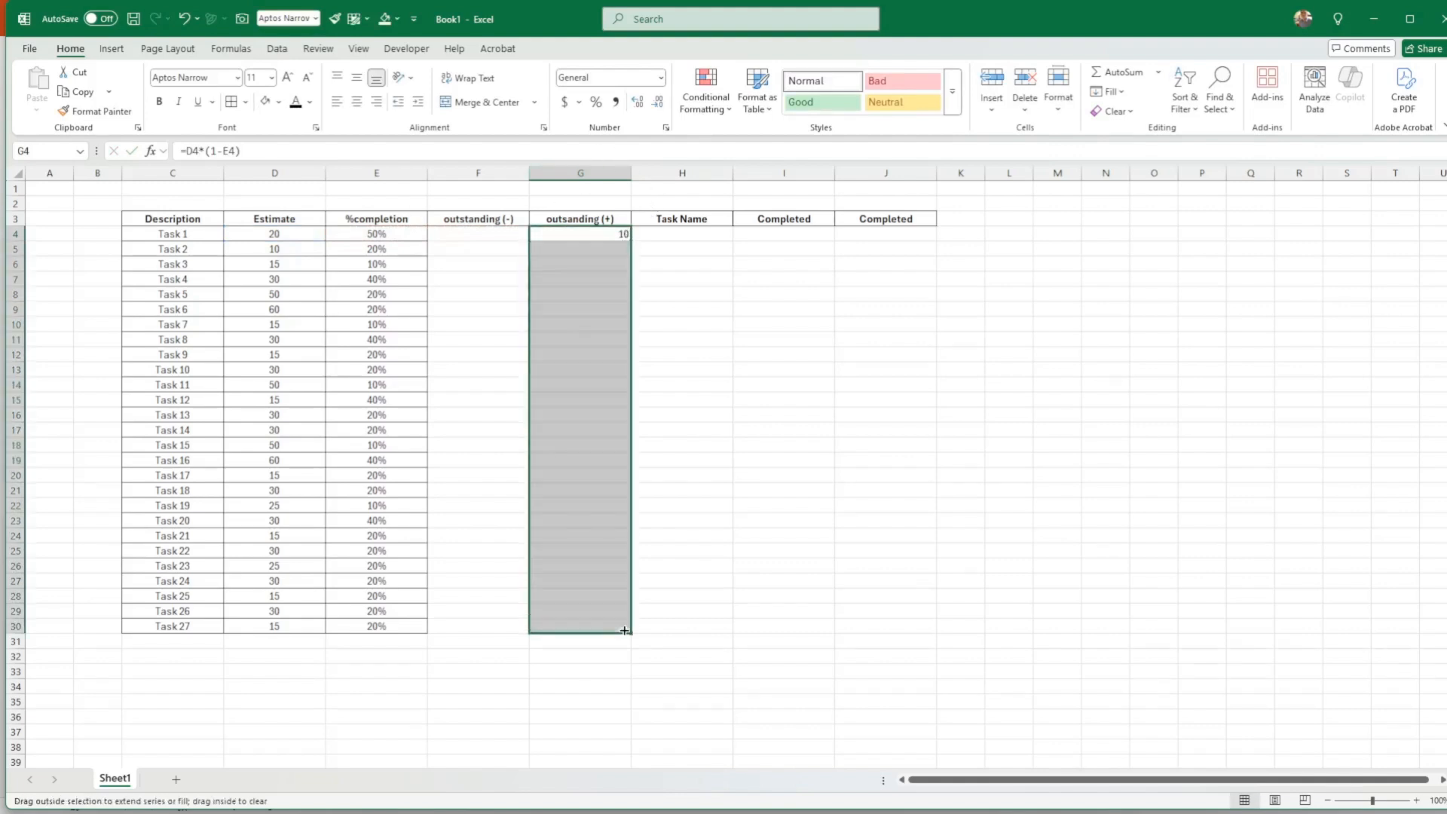
pyautogui.click(377, 249)
pyautogui.click(294, 247)
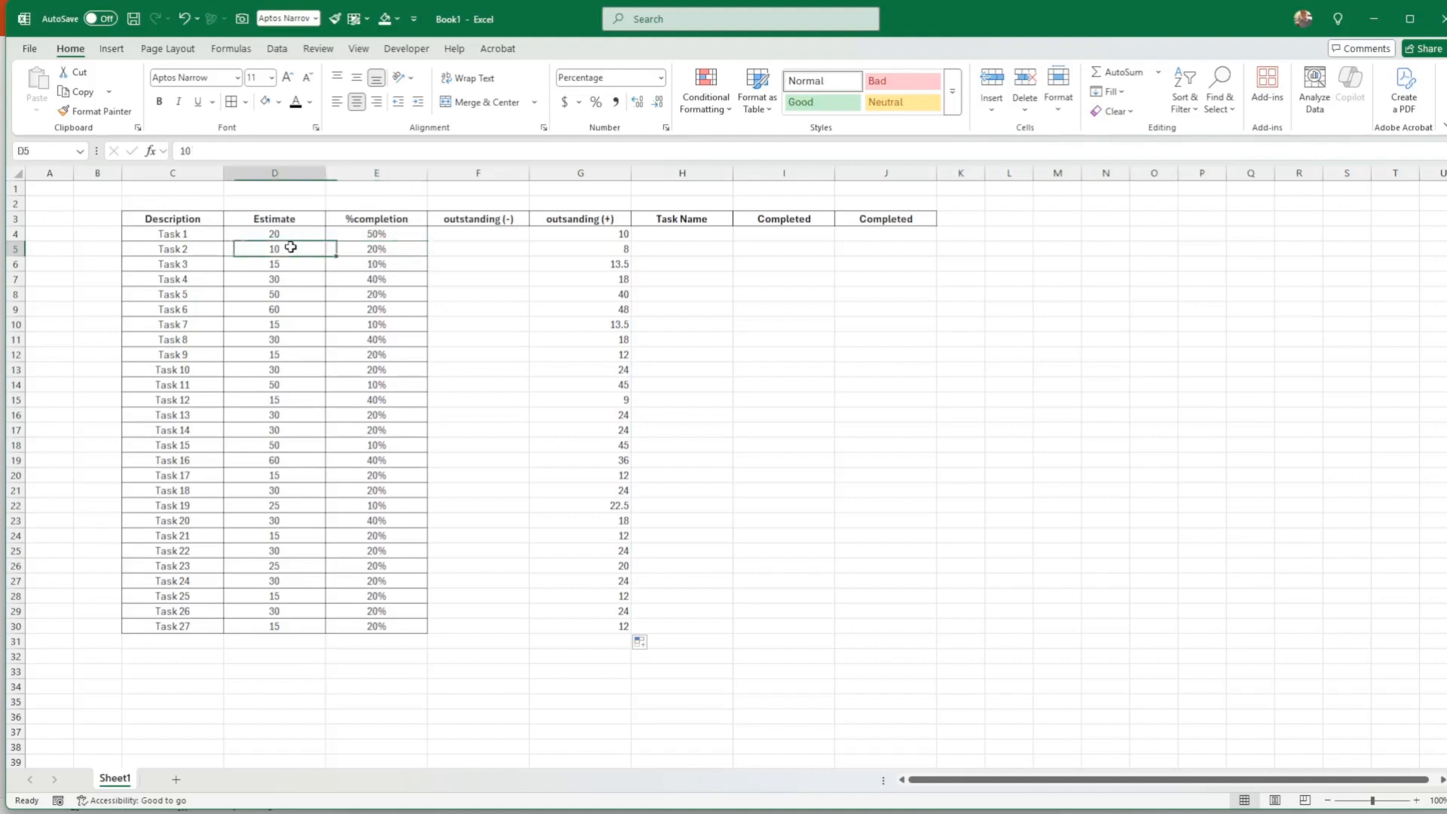
pyautogui.click(622, 250)
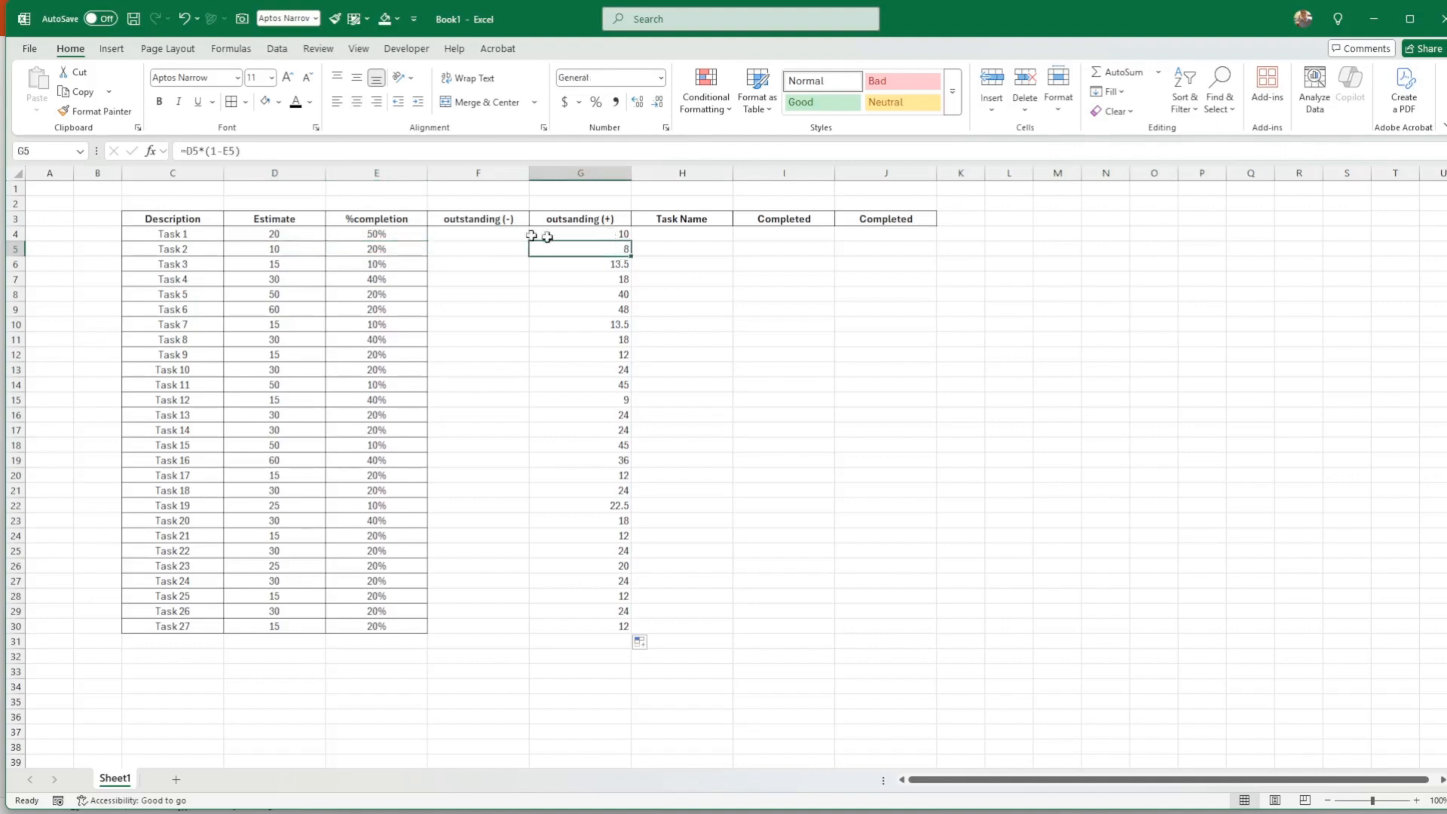
# Step: Enter =-G4 in F4 for the negative outstanding amount and fill it down through row 29
pyautogui.click(495, 235)
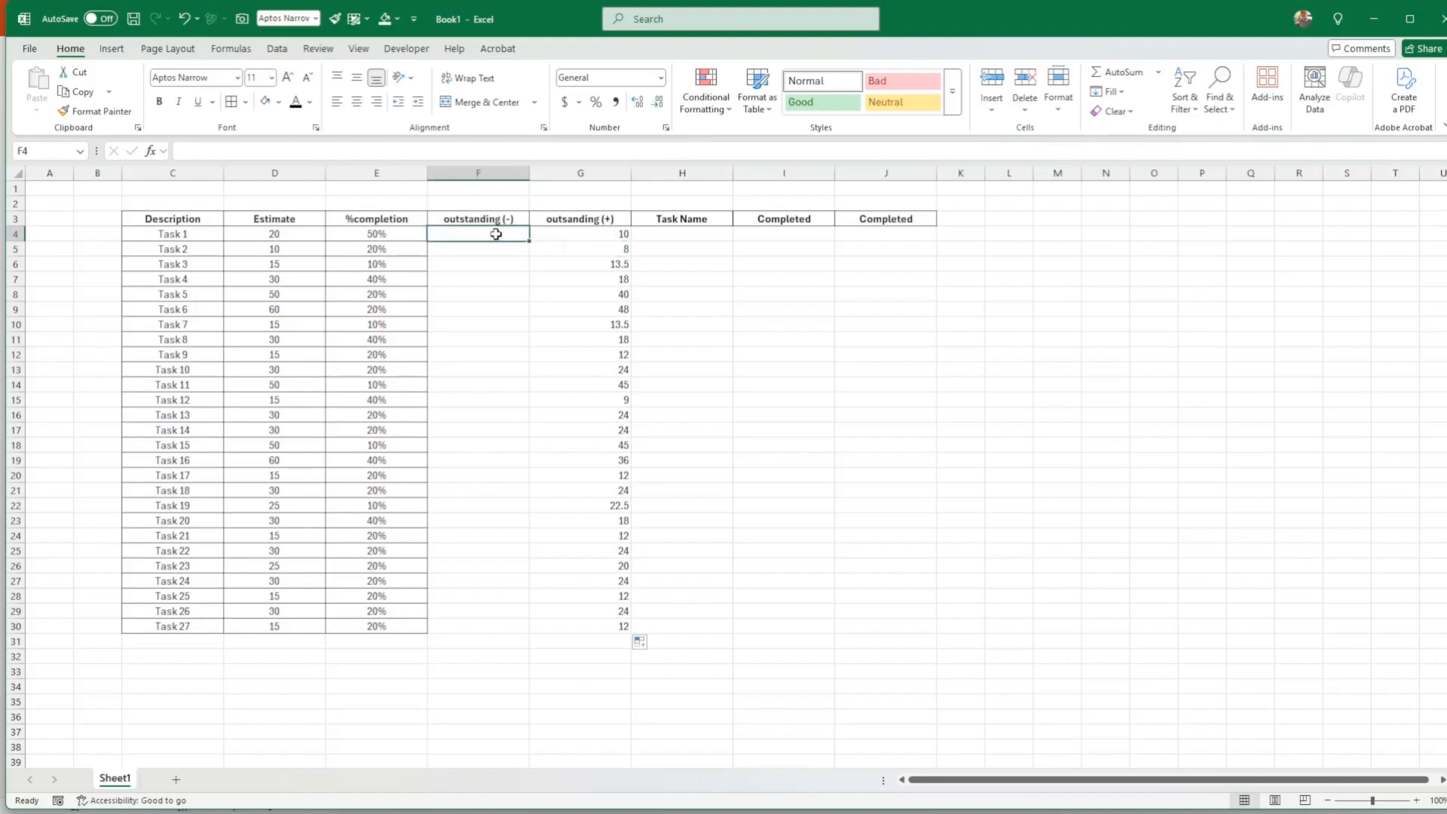
pyautogui.write('=-')
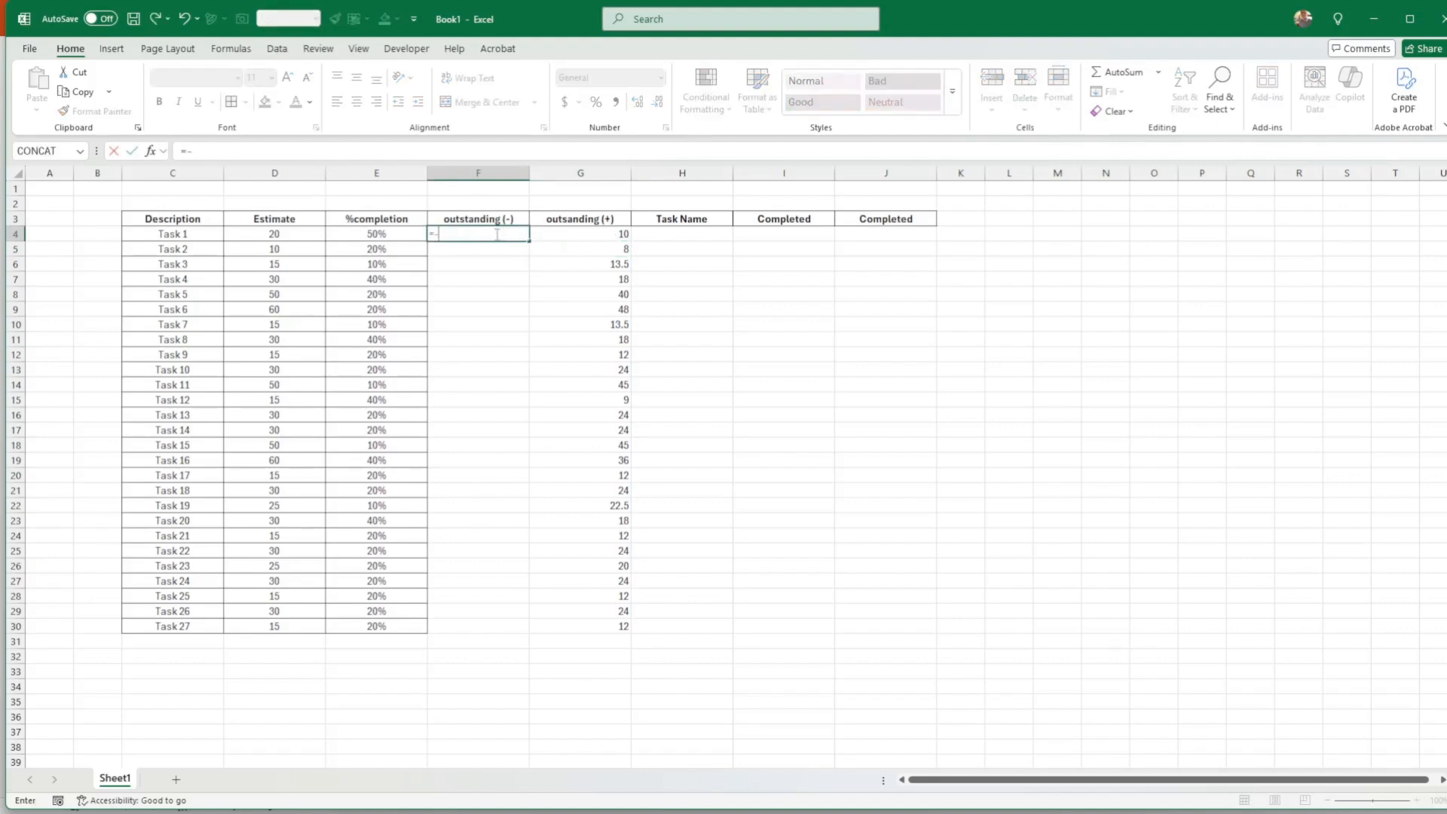
pyautogui.press('Right')
pyautogui.press('Return')
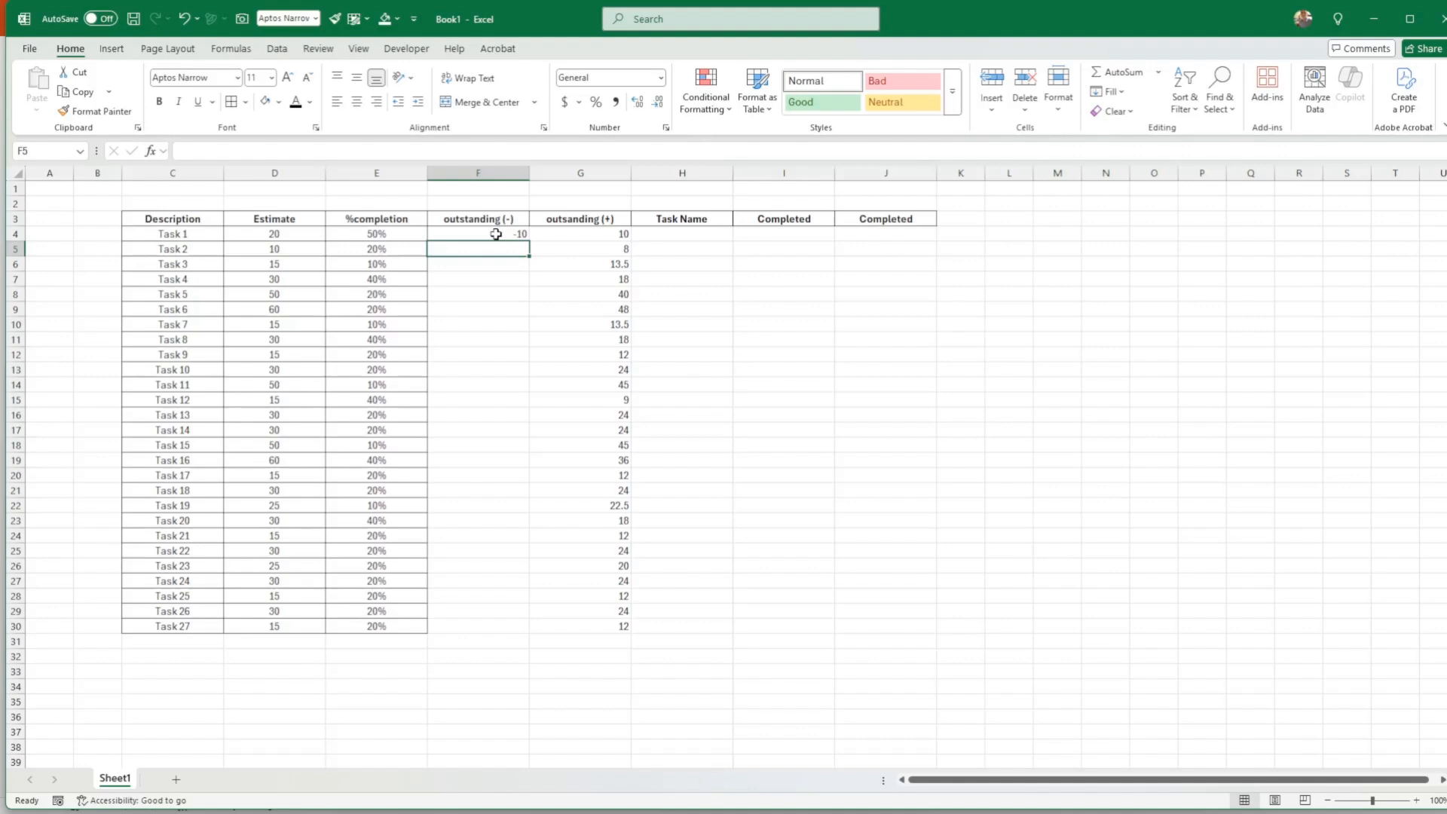
pyautogui.click(496, 234)
pyautogui.moveTo(528, 240); pyautogui.dragTo(525, 625)
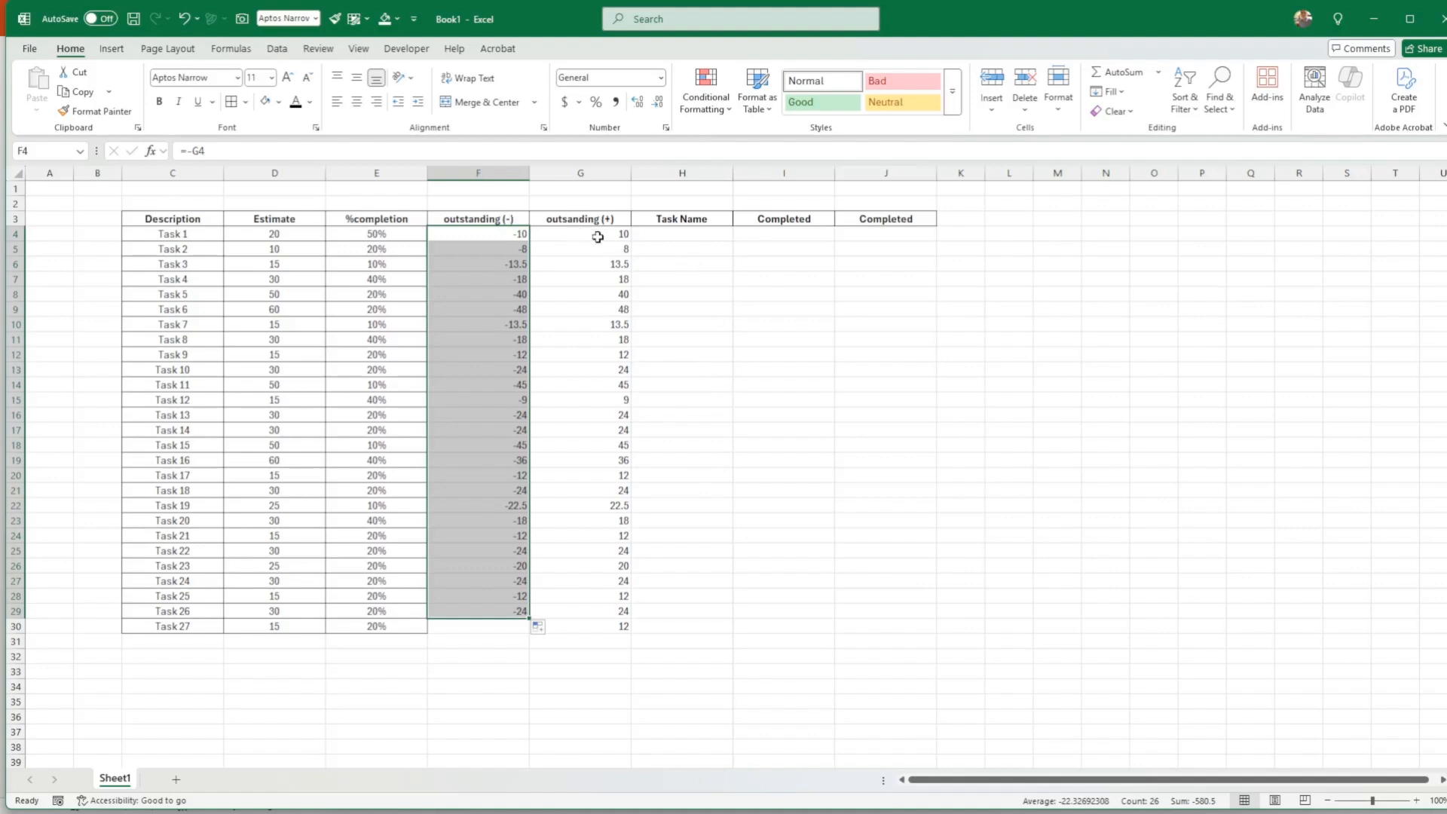
# Step: Enter =LEFT(C4,10) in H4 to pull Task 1's name from the Description column
pyautogui.click(682, 234)
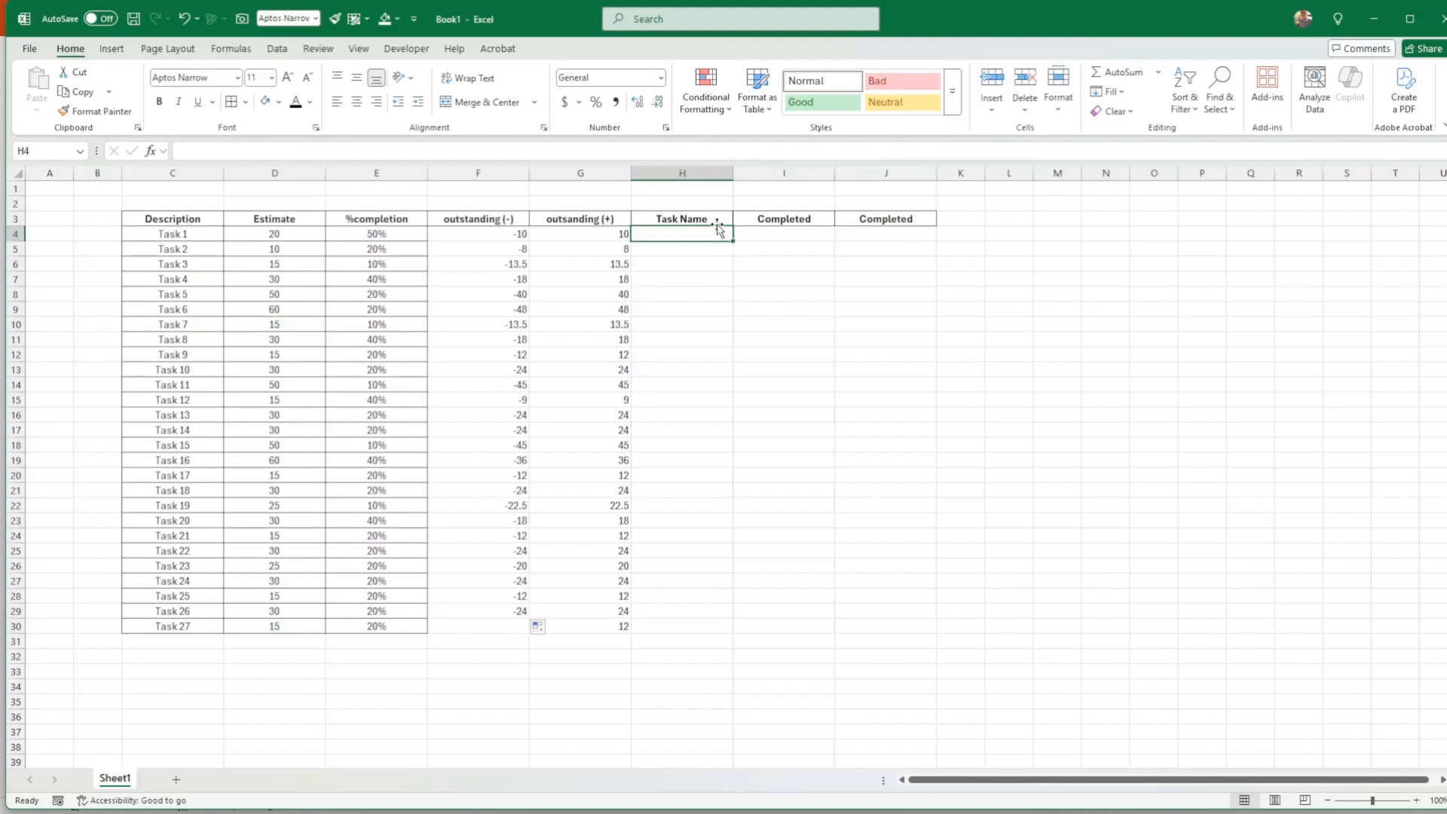
pyautogui.write('=')
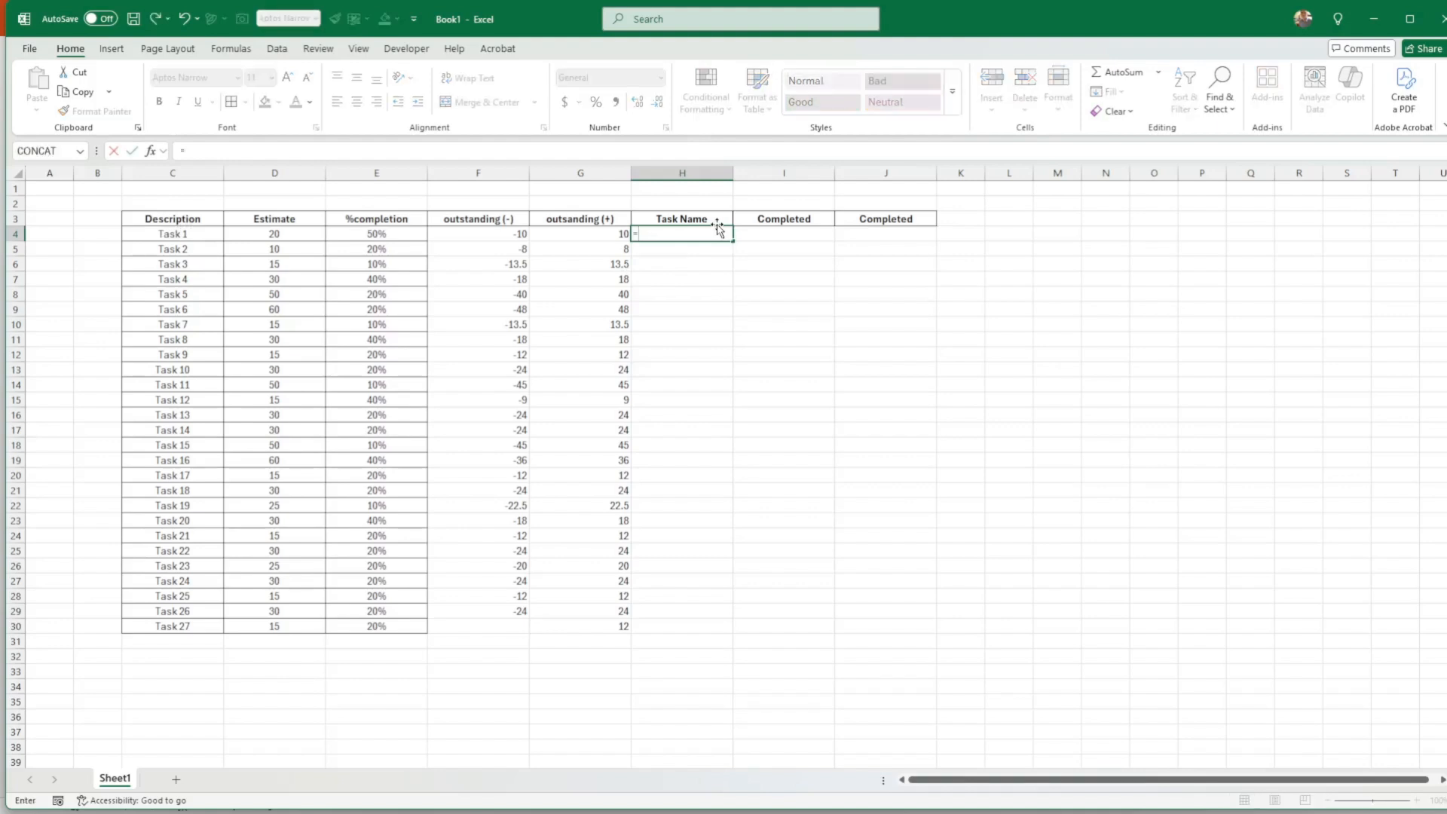
pyautogui.write(';')
pyautogui.write('ef')
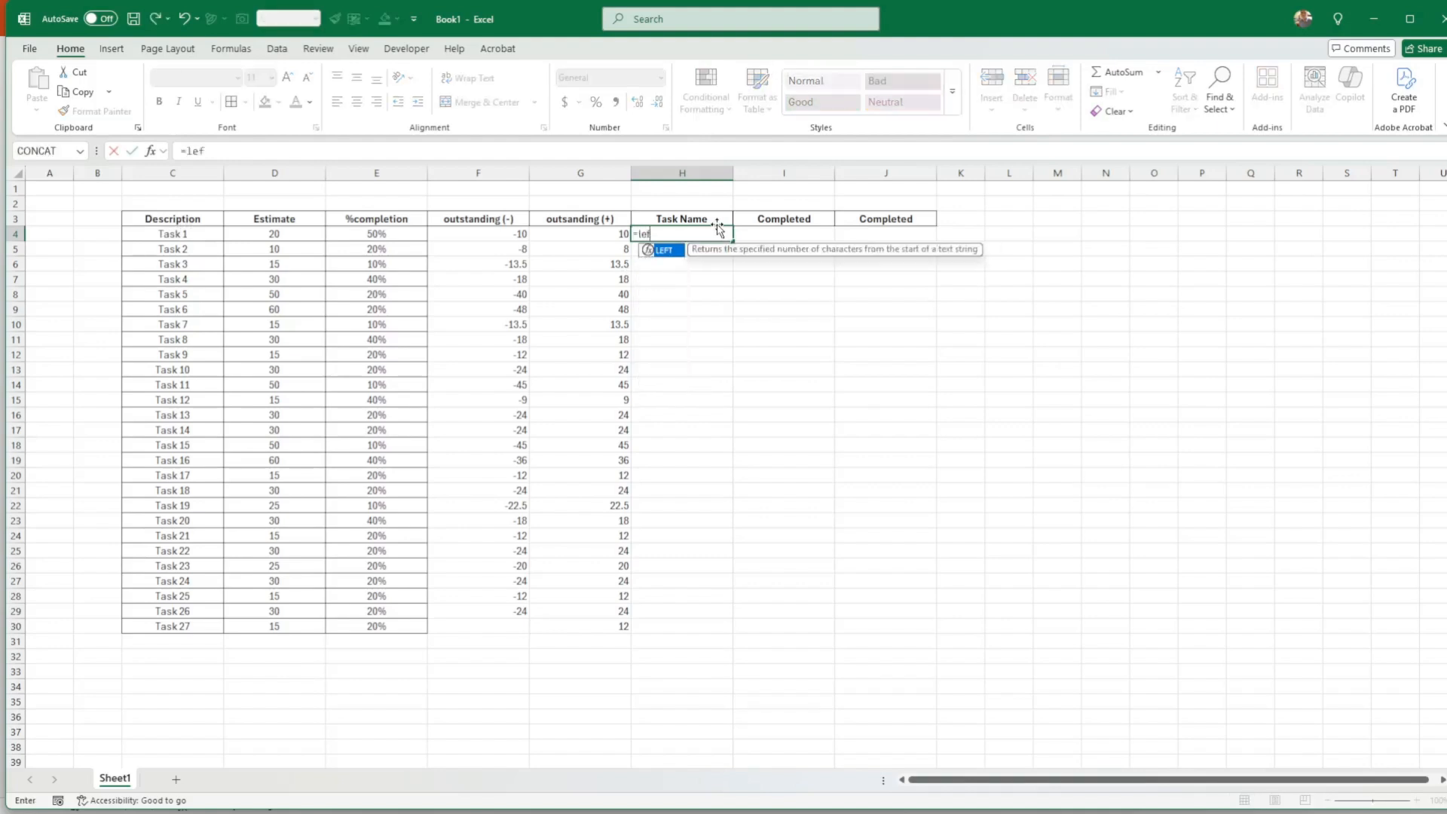
pyautogui.write('t(')
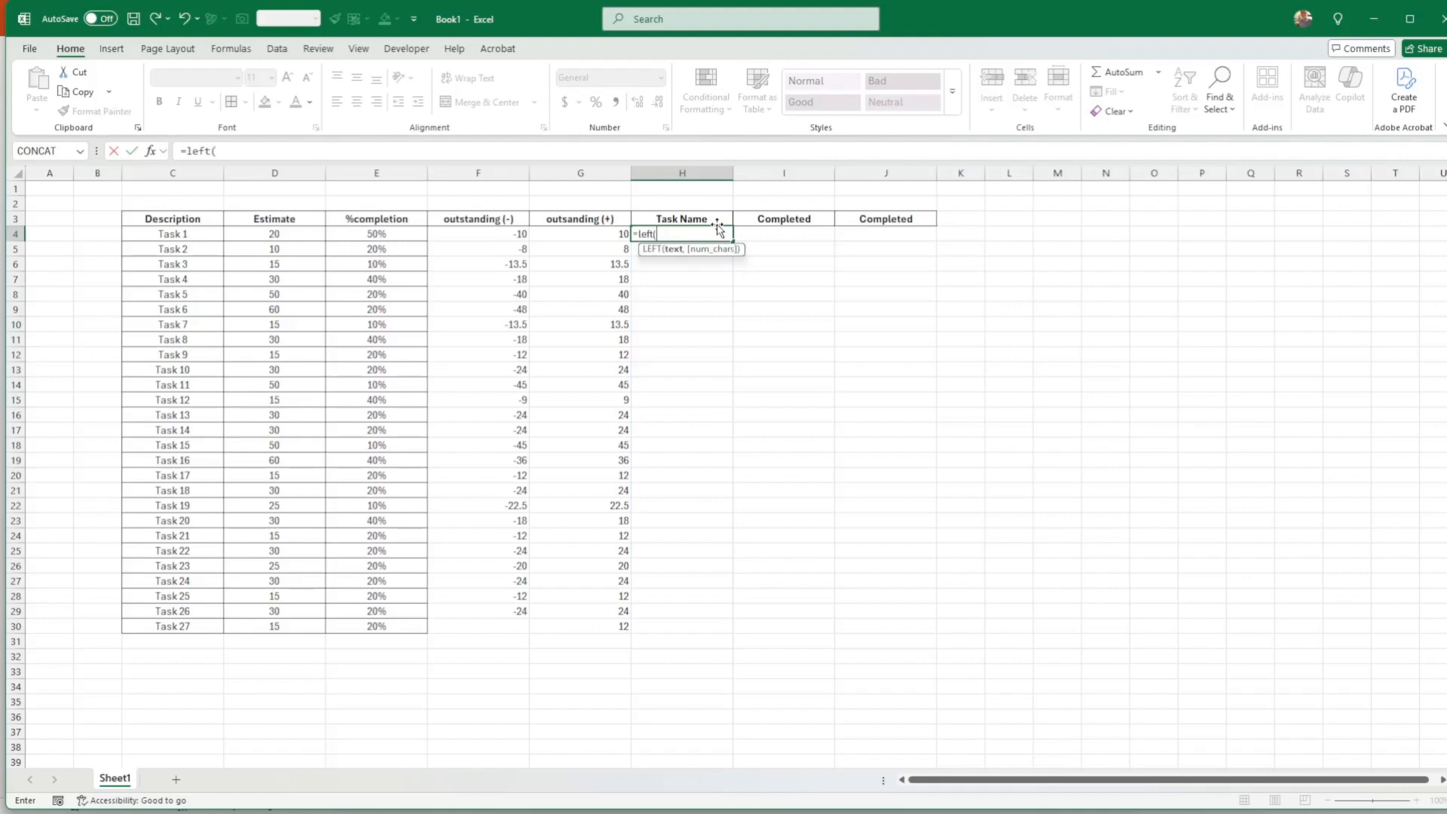
pyautogui.click(172, 233)
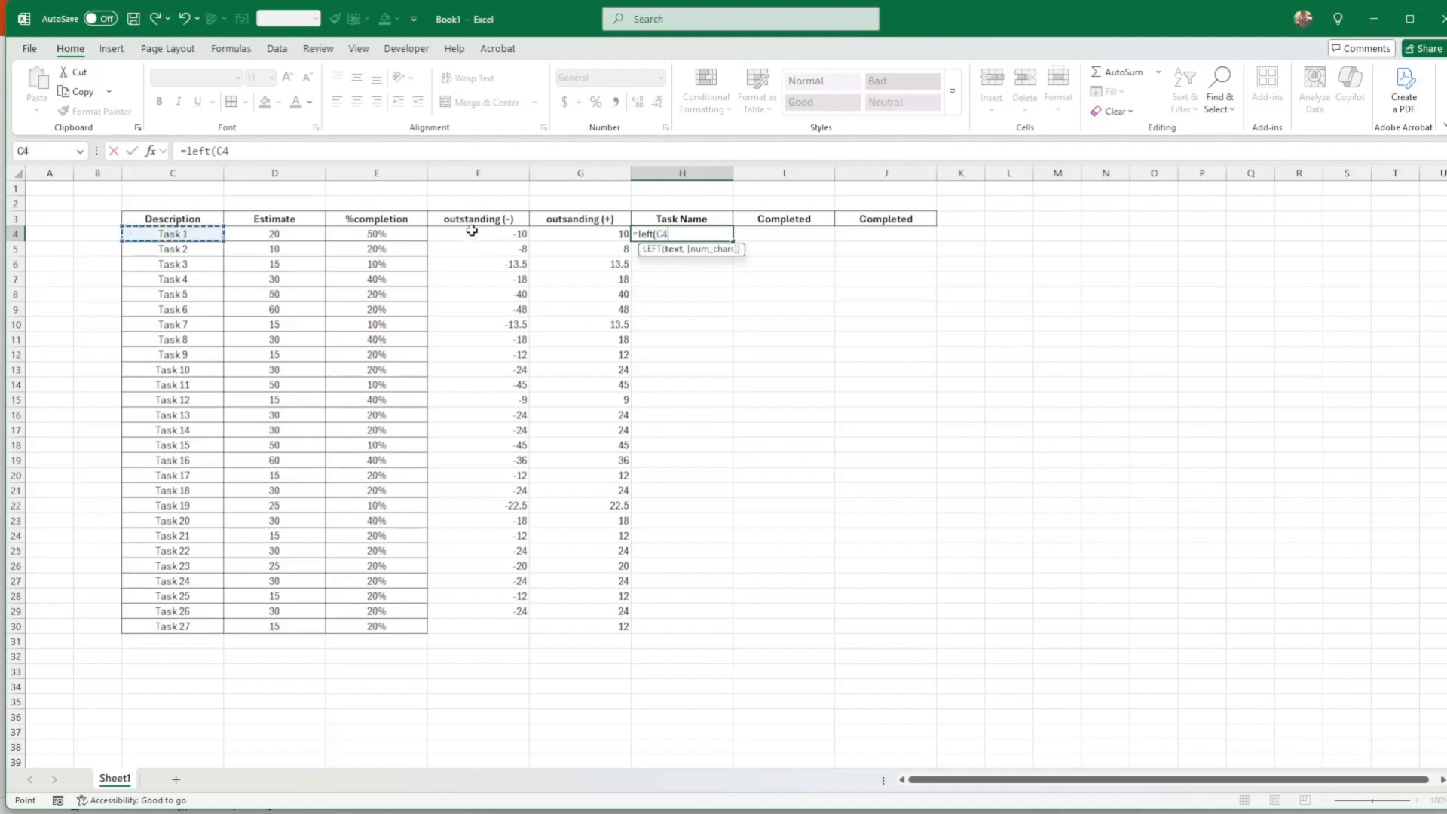
pyautogui.write(',')
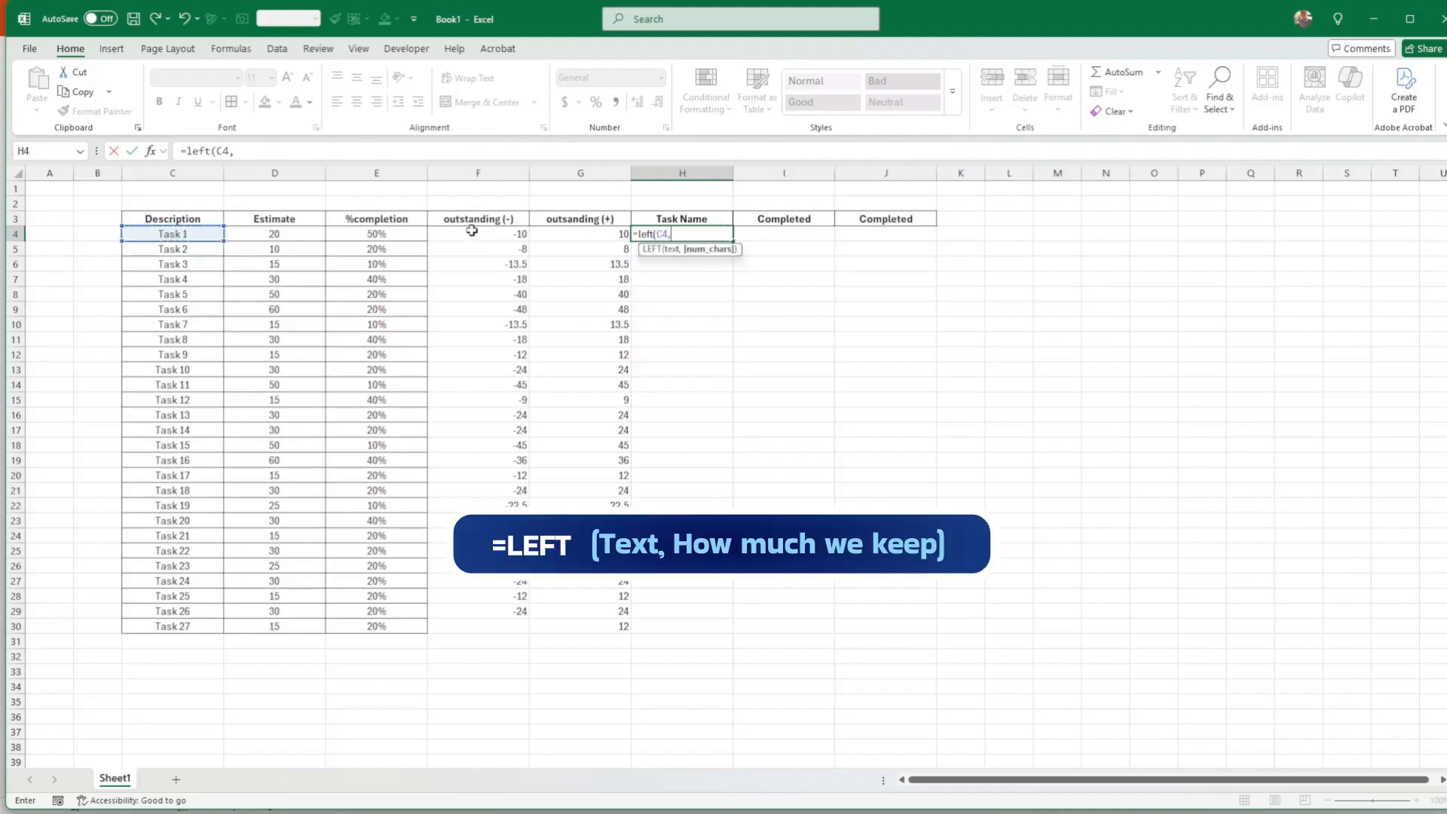
pyautogui.write('10)')
pyautogui.press('Return')
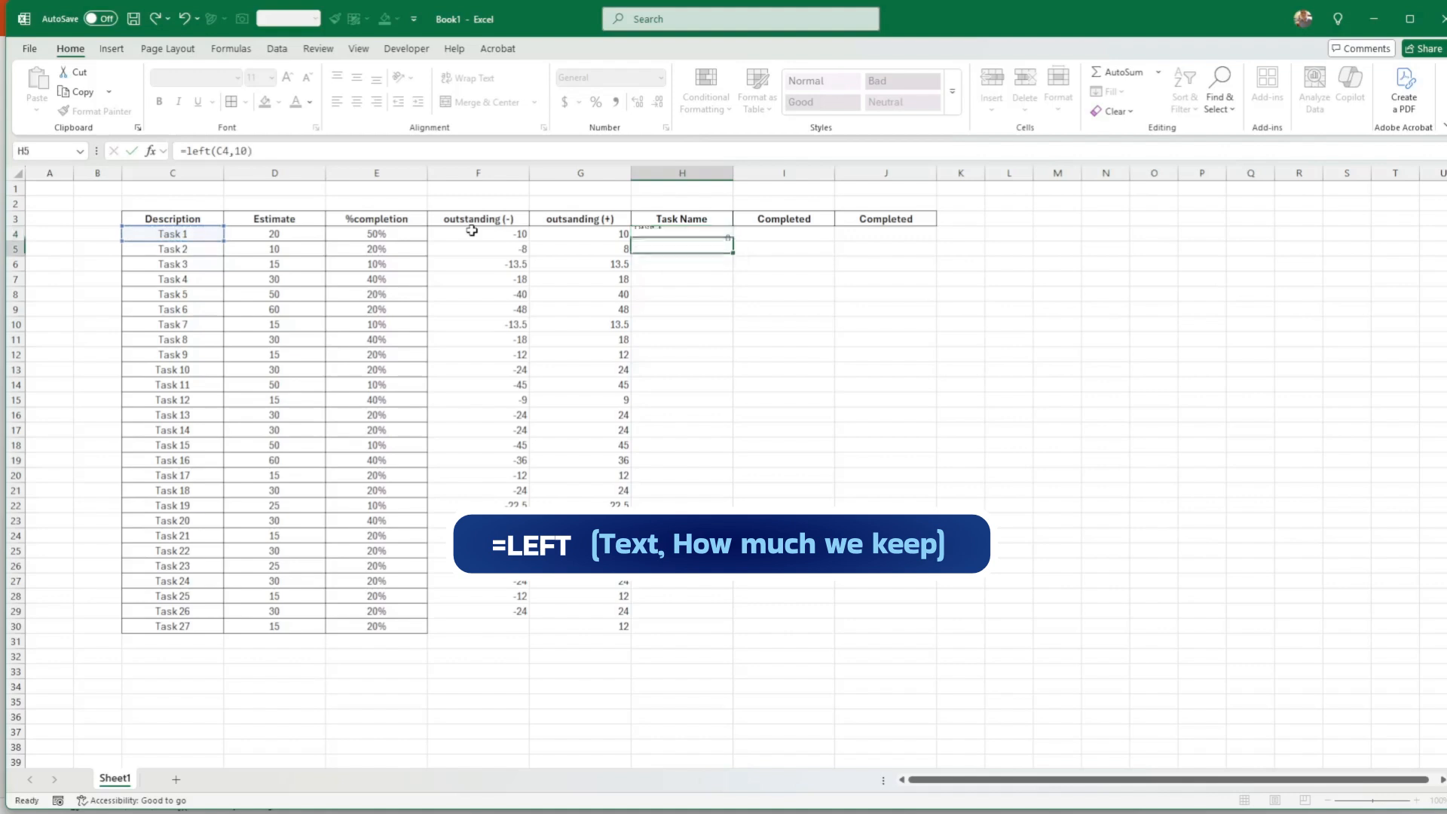
# Step: Centre the task name in H4 horizontally and fill its formula down to H30
pyautogui.click(658, 235)
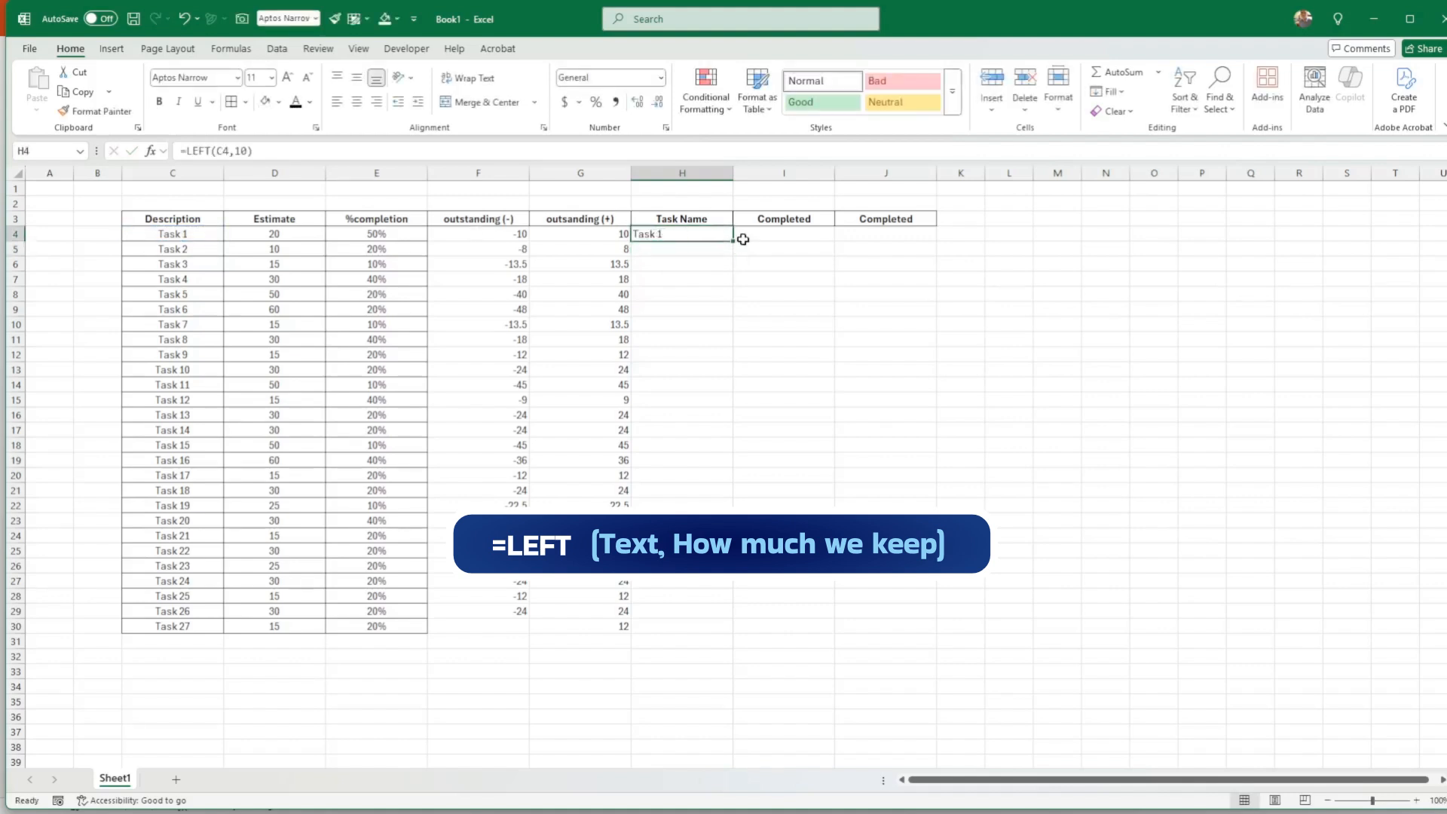
pyautogui.click(358, 105)
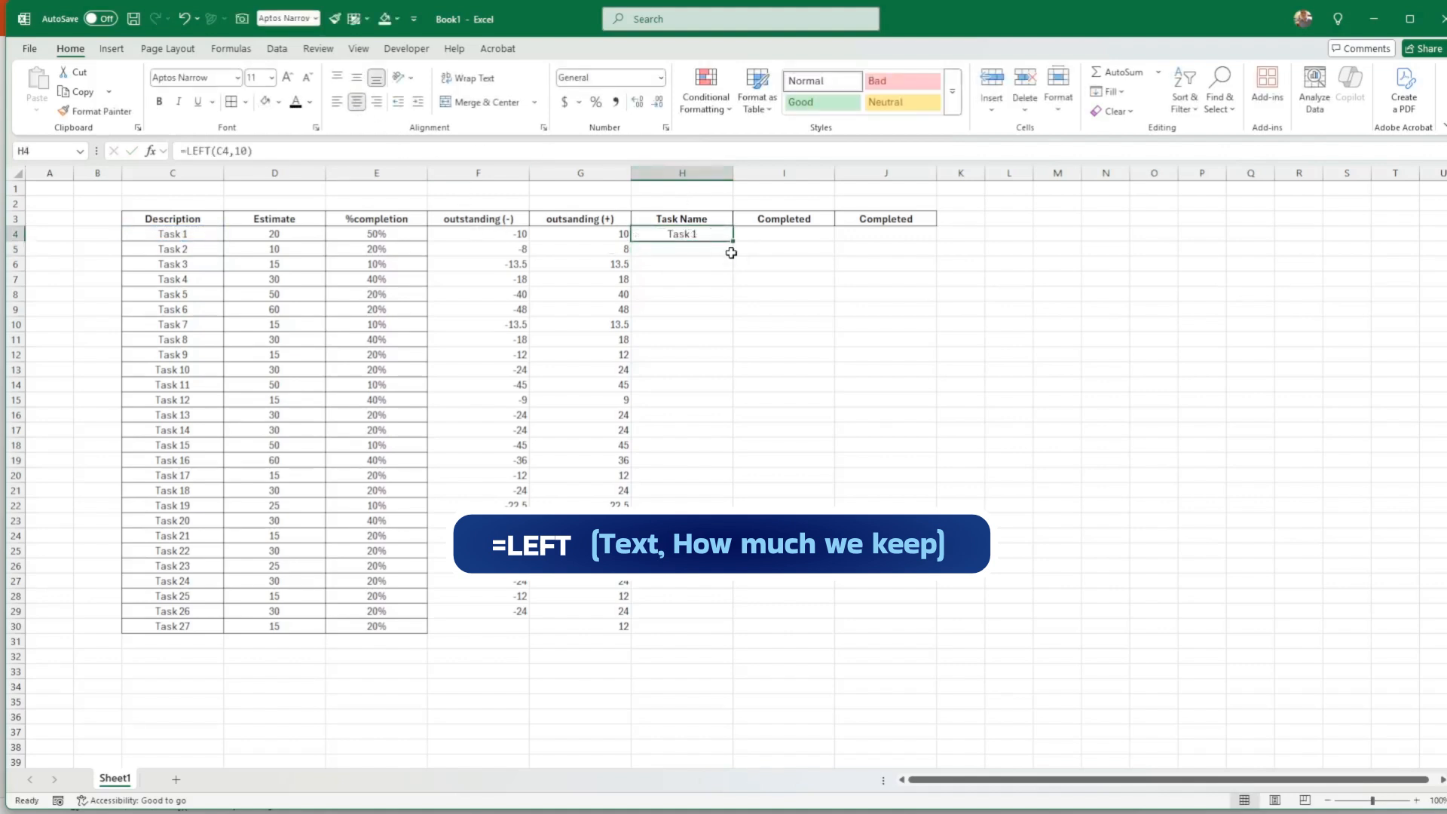
pyautogui.moveTo(734, 240); pyautogui.dragTo(735, 632)
# Step: Extend the outstanding (-) formula from F29 to Task 27 in F30
pyautogui.click(523, 611)
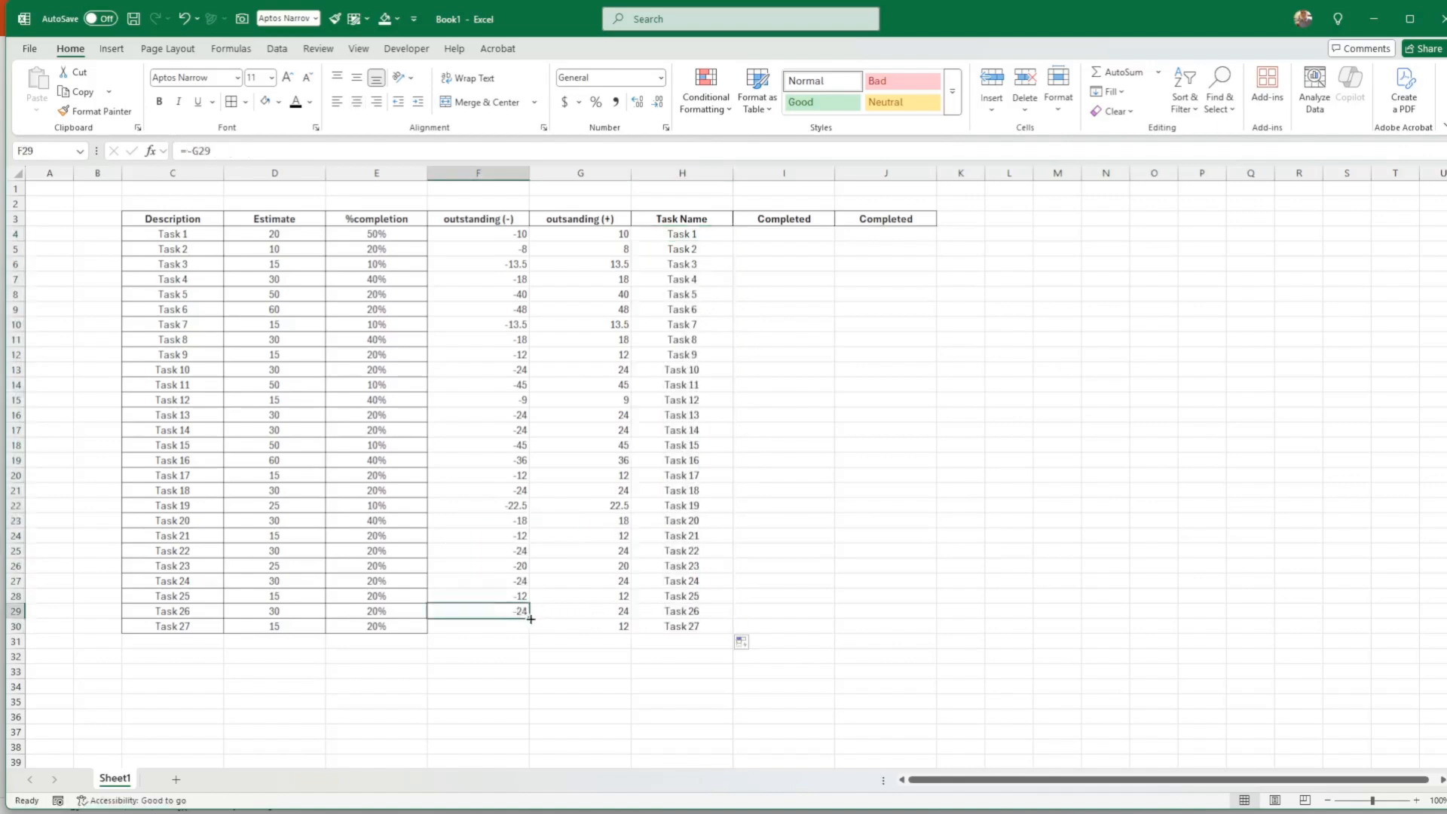
pyautogui.moveTo(531, 618); pyautogui.dragTo(531, 634)
# Step: Enter =D4-G4 in I4 for the completed amount and fill it through row 30 and across into column J
pyautogui.click(784, 233)
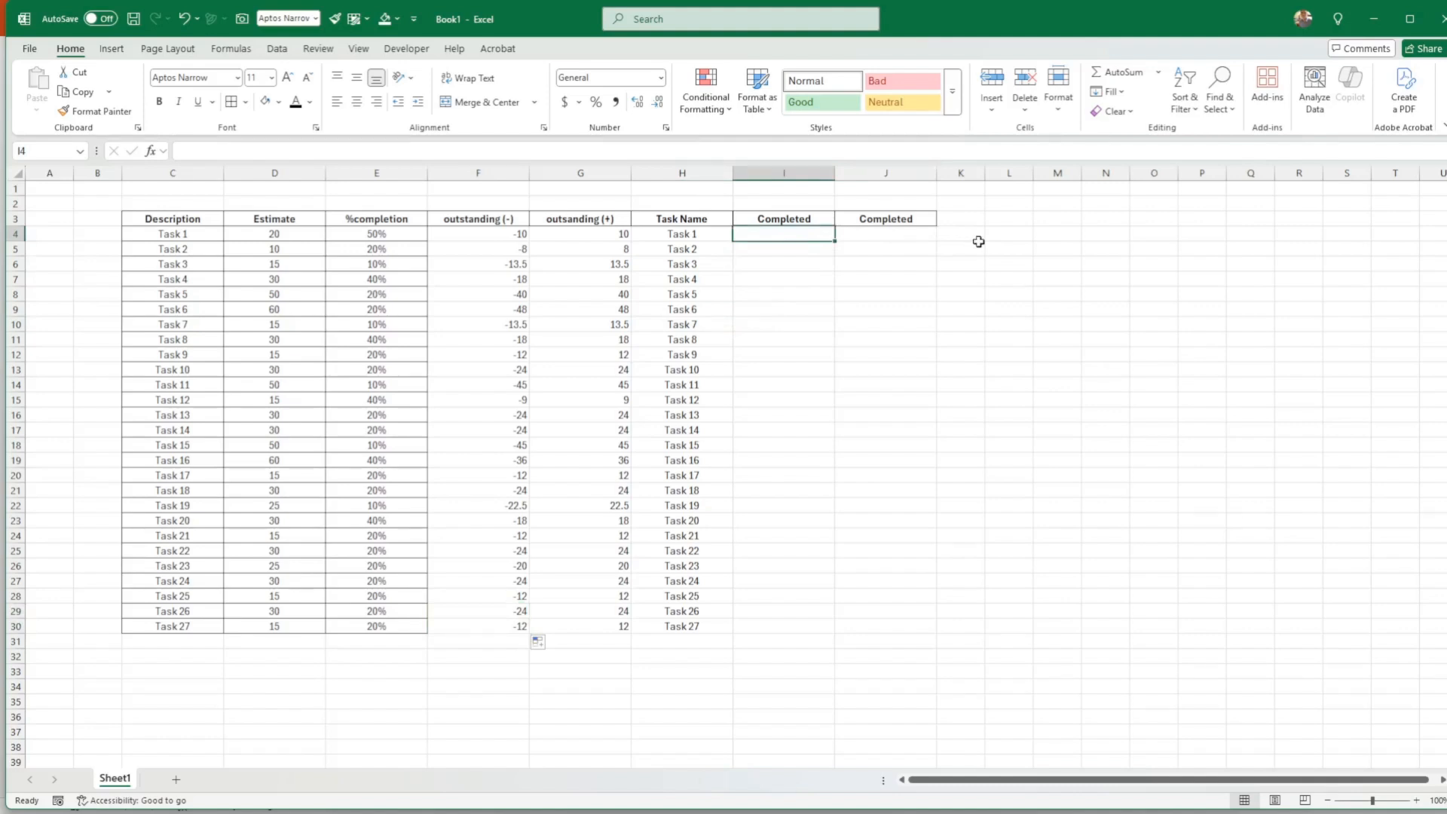
pyautogui.write('=')
pyautogui.press('Left')
pyautogui.press('Left')
pyautogui.press('Left')
pyautogui.press('Left')
pyautogui.press('Left')
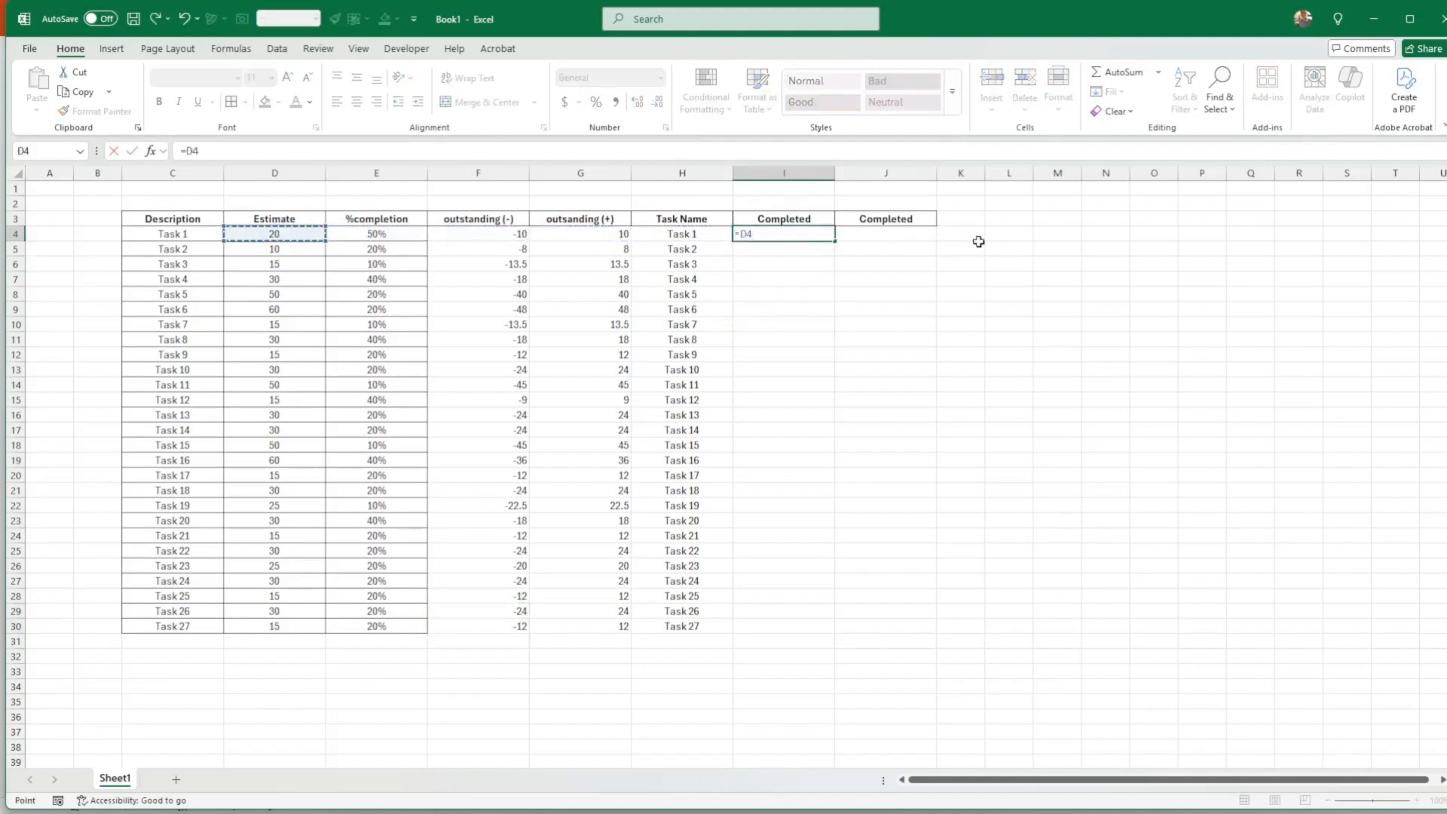
pyautogui.write('-')
pyautogui.press('Left')
pyautogui.press('Left')
pyautogui.press('Return')
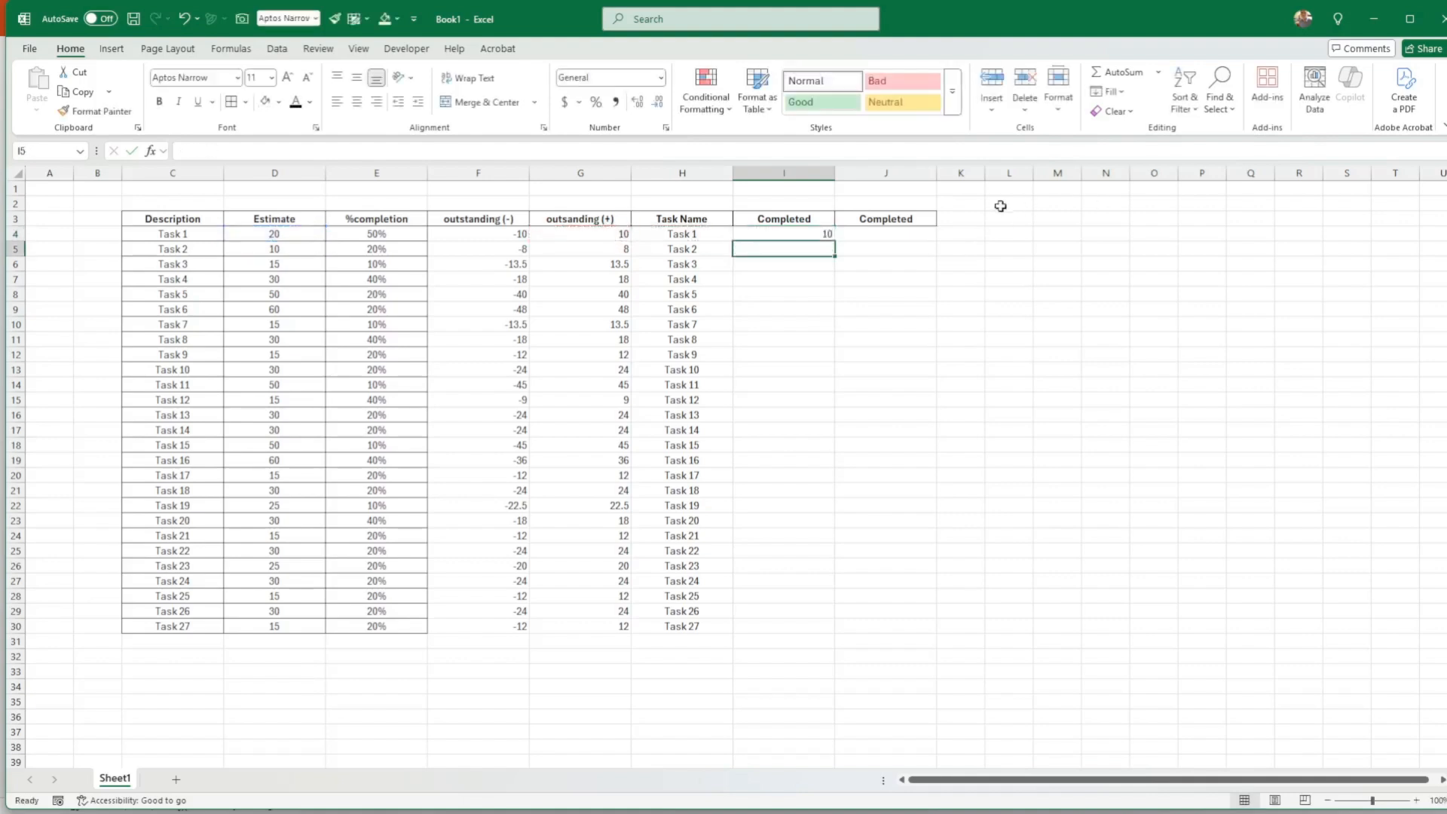
pyautogui.click(783, 233)
pyautogui.moveTo(837, 240); pyautogui.dragTo(904, 635)
# Step: Make the second Completed column repeat the first by entering =I4 in J4 and filling it down to J30
pyautogui.click(878, 234)
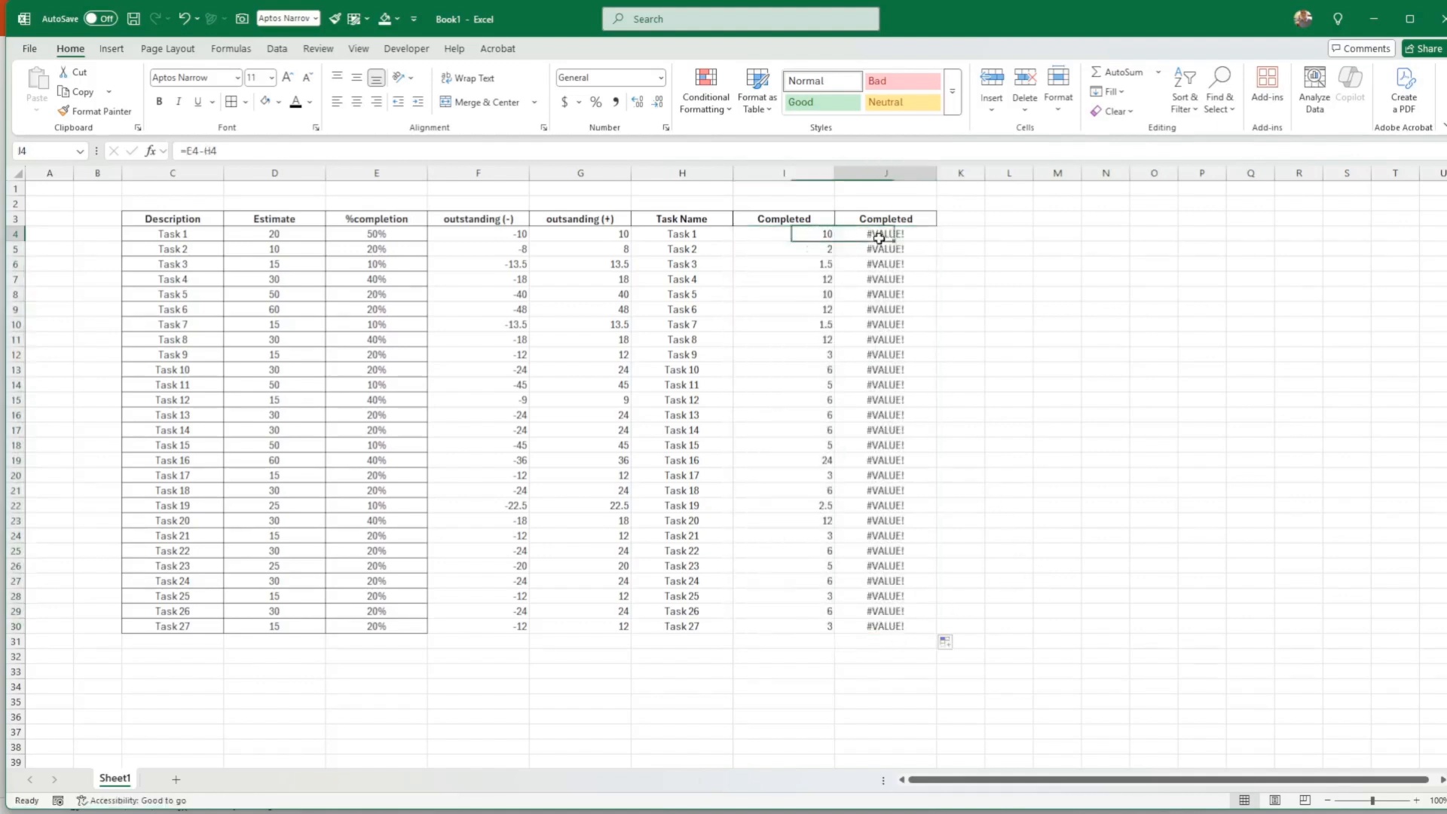
pyautogui.write('=')
pyautogui.press('Left')
pyautogui.press('Return')
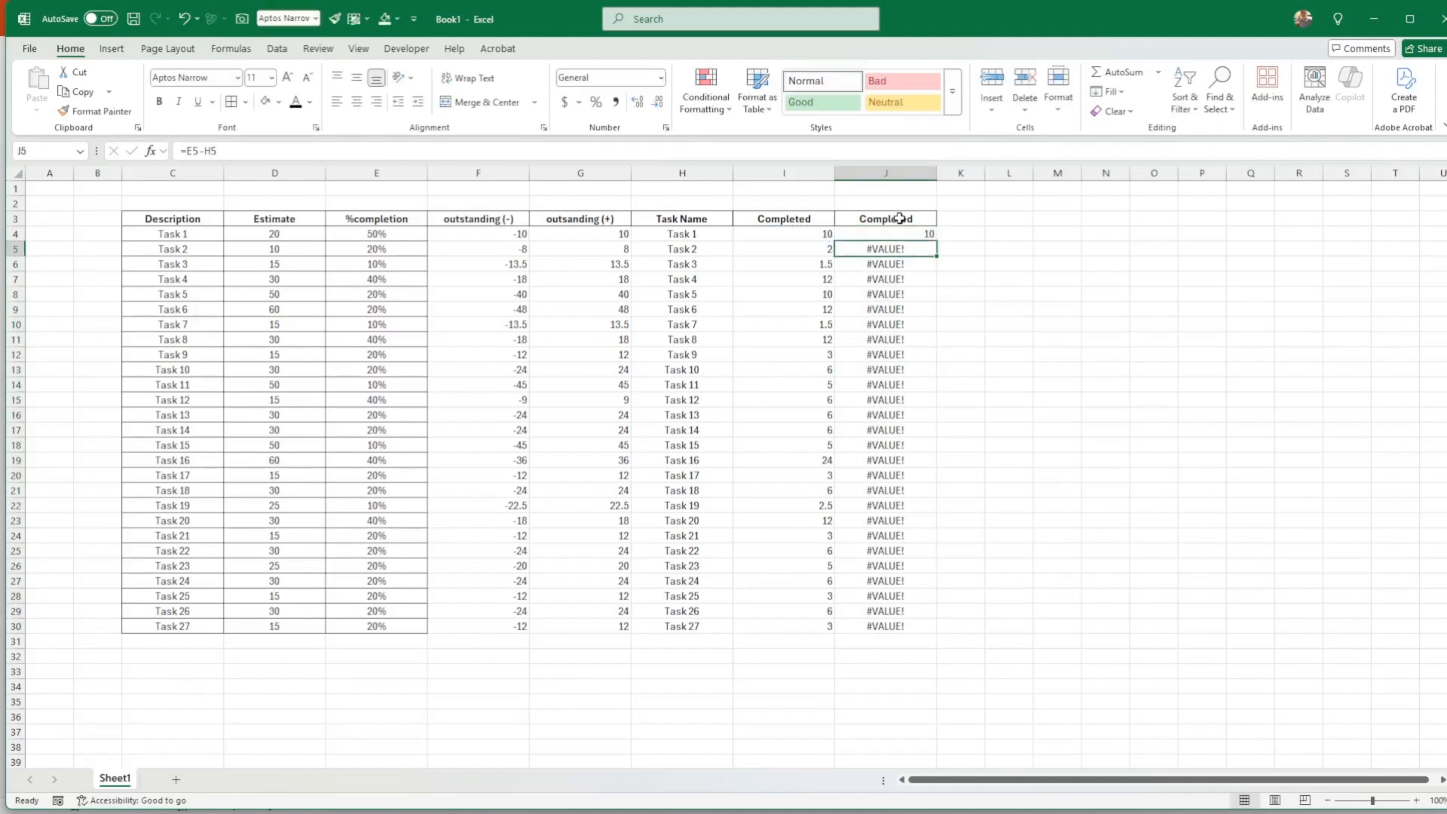
pyautogui.click(925, 234)
pyautogui.moveTo(935, 242); pyautogui.dragTo(896, 633)
pyautogui.click(1001, 600)
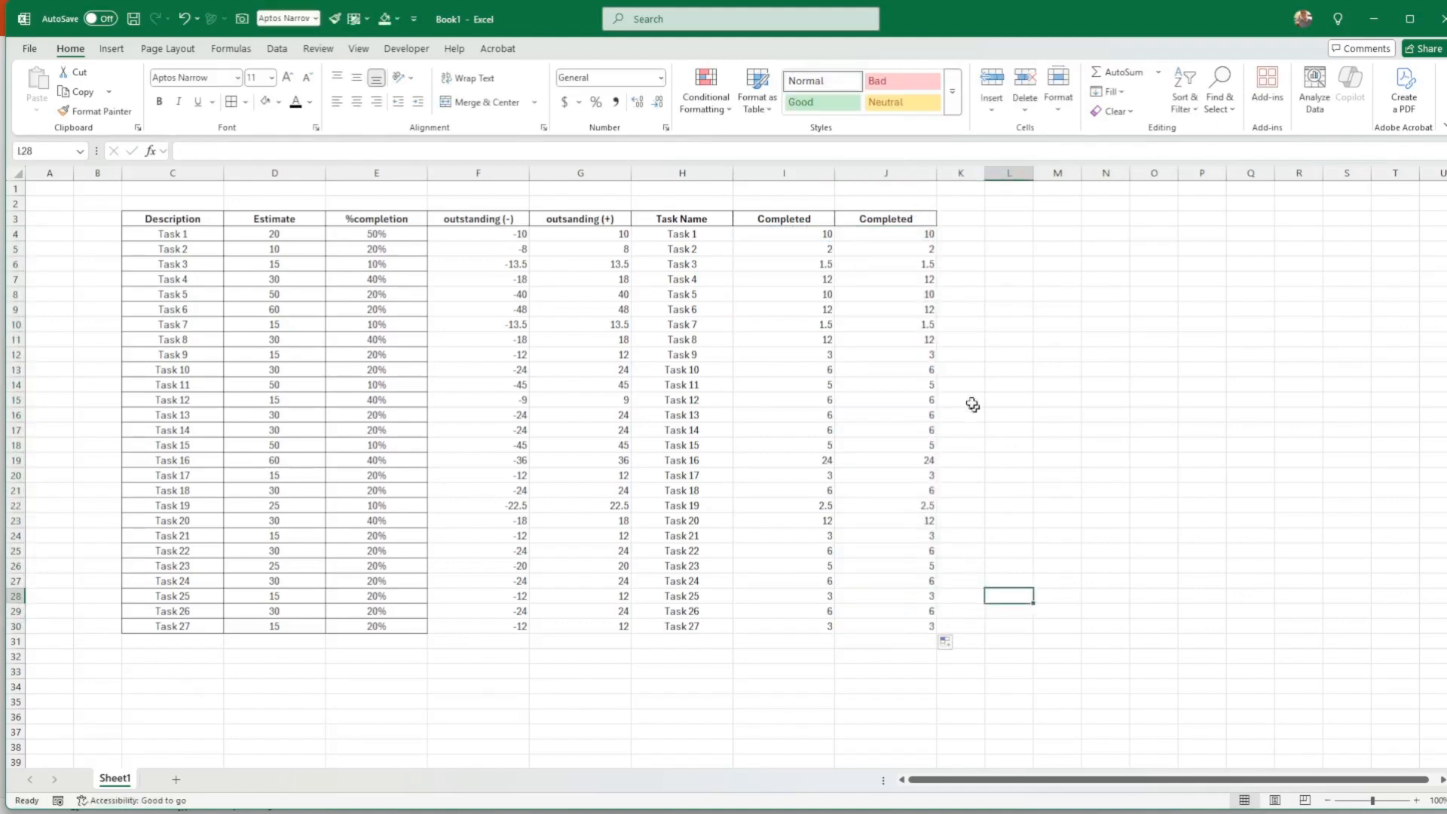
# Step: Select the calculated range F4:J30 and look through the fill colours and the available theme colour sets
pyautogui.moveTo(482, 237); pyautogui.dragTo(889, 624)
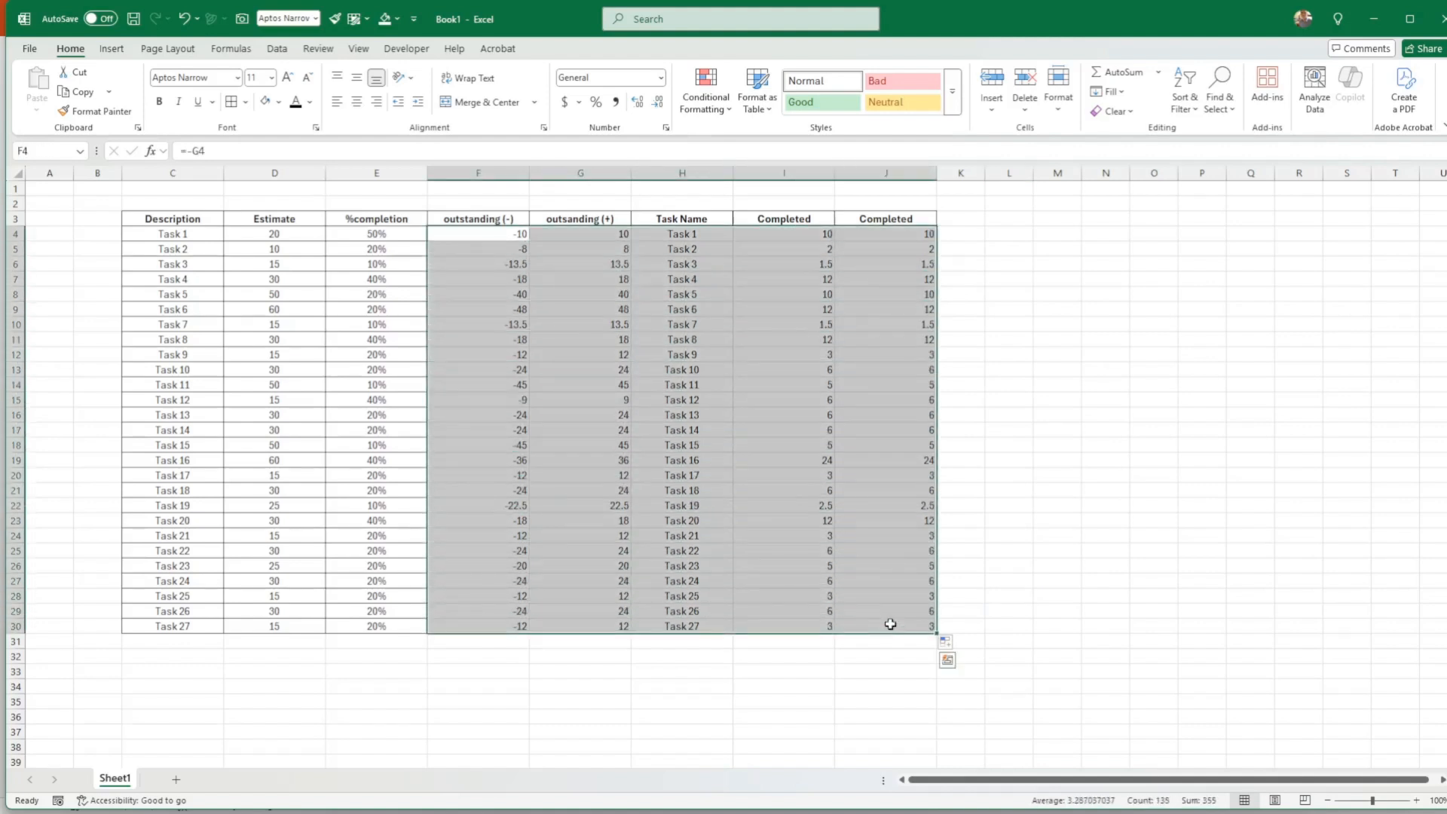
pyautogui.click(1050, 565)
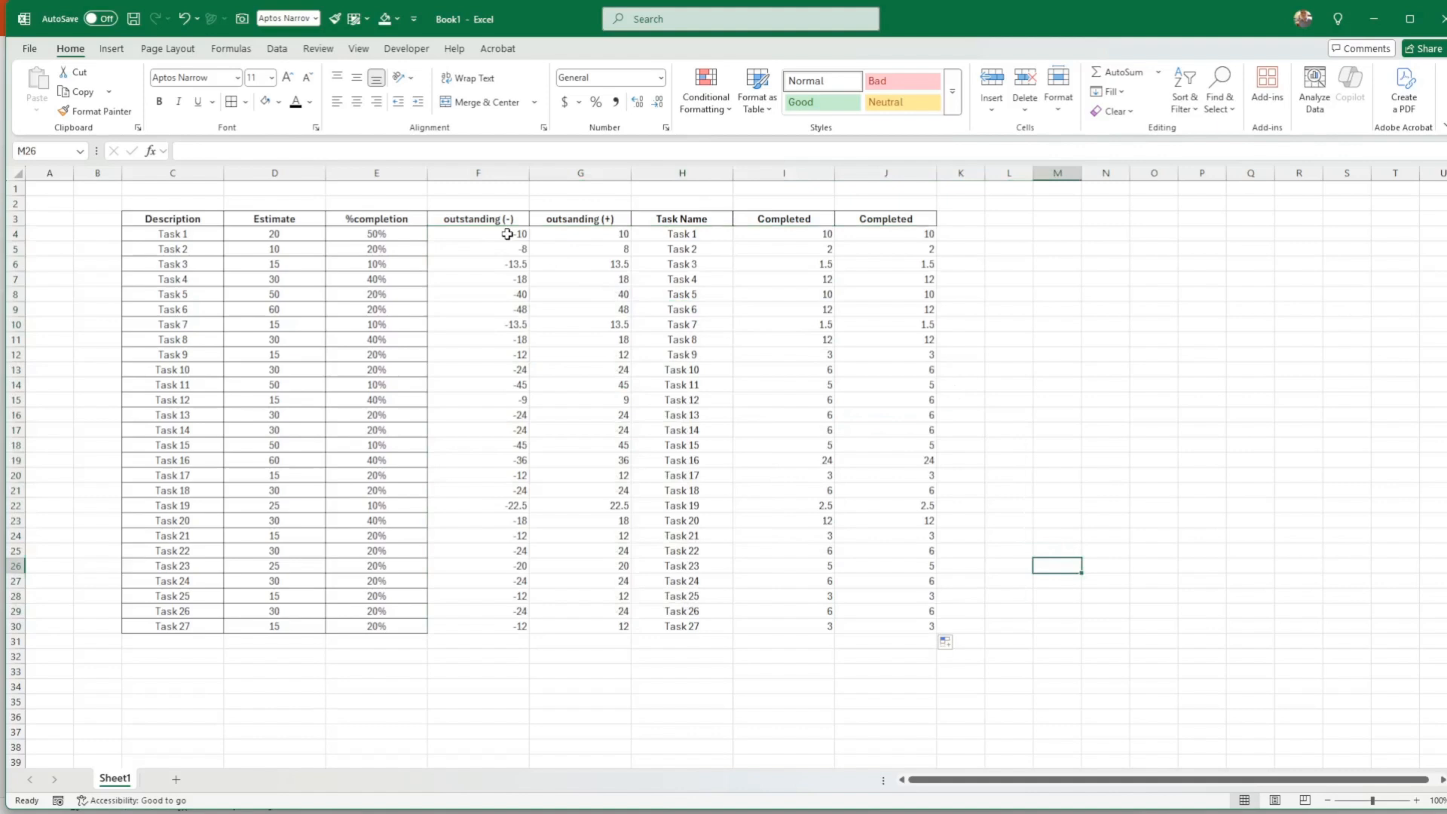
pyautogui.moveTo(505, 234); pyautogui.dragTo(873, 624)
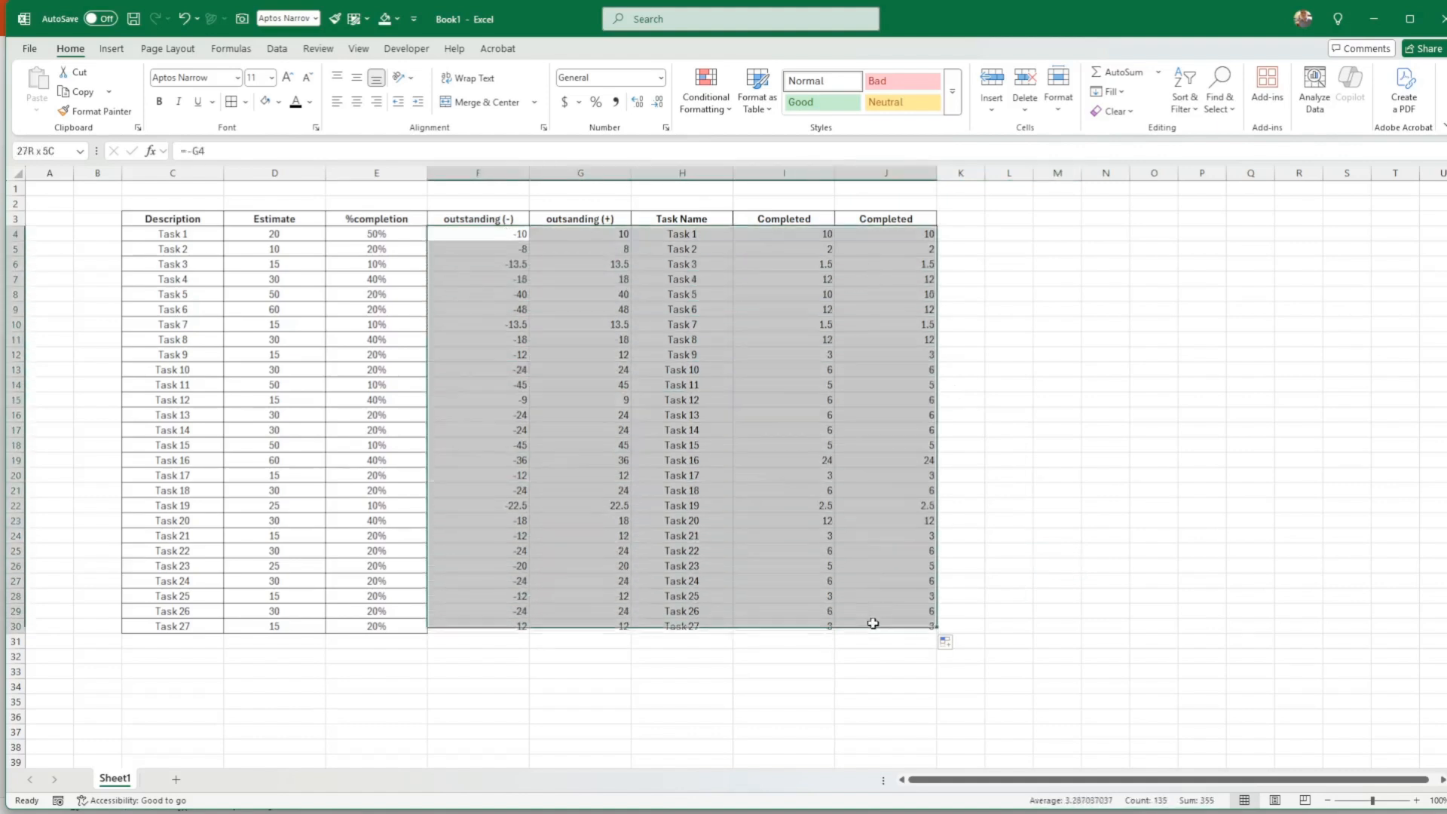
pyautogui.click(279, 102)
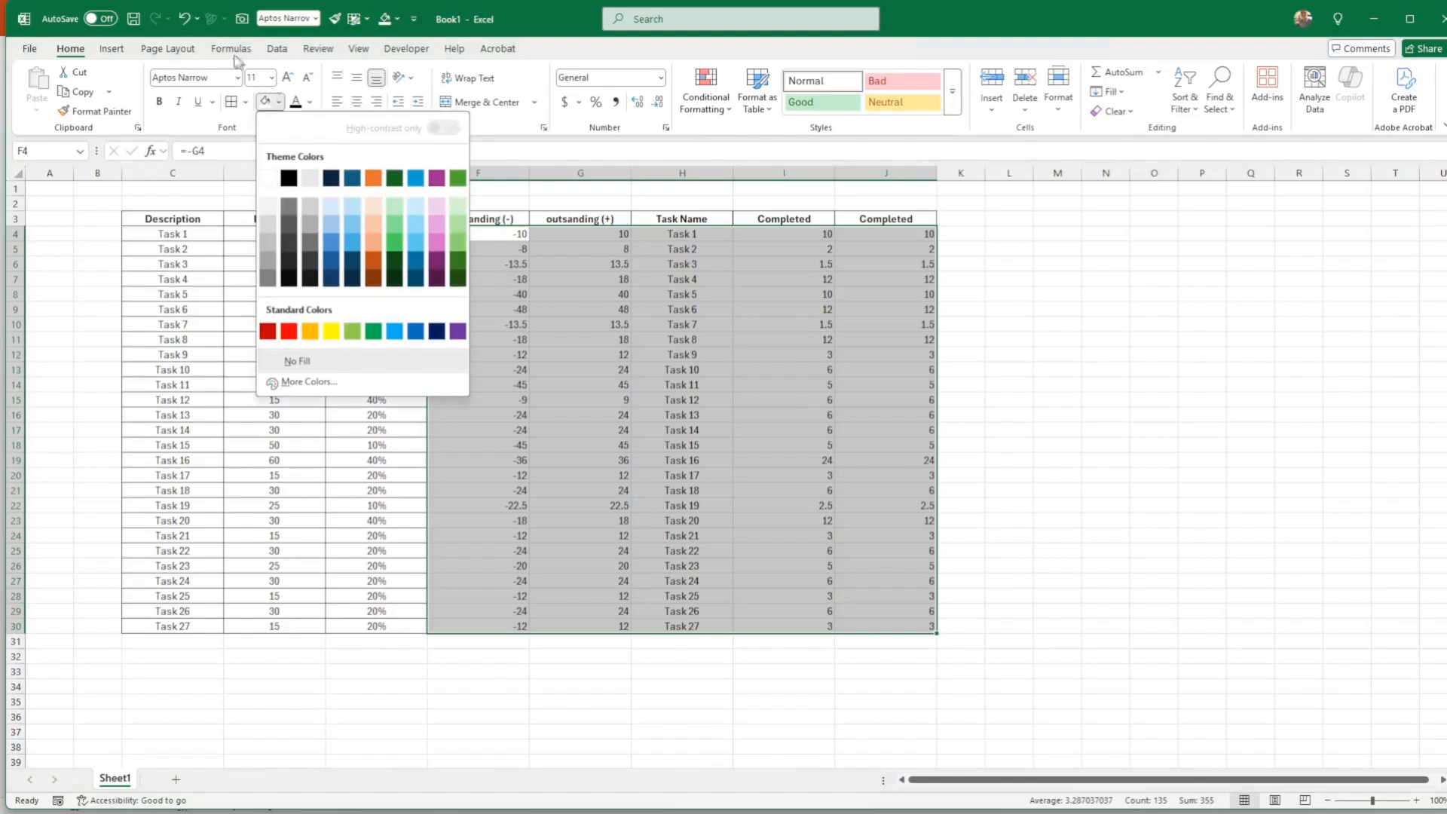
pyautogui.click(181, 49)
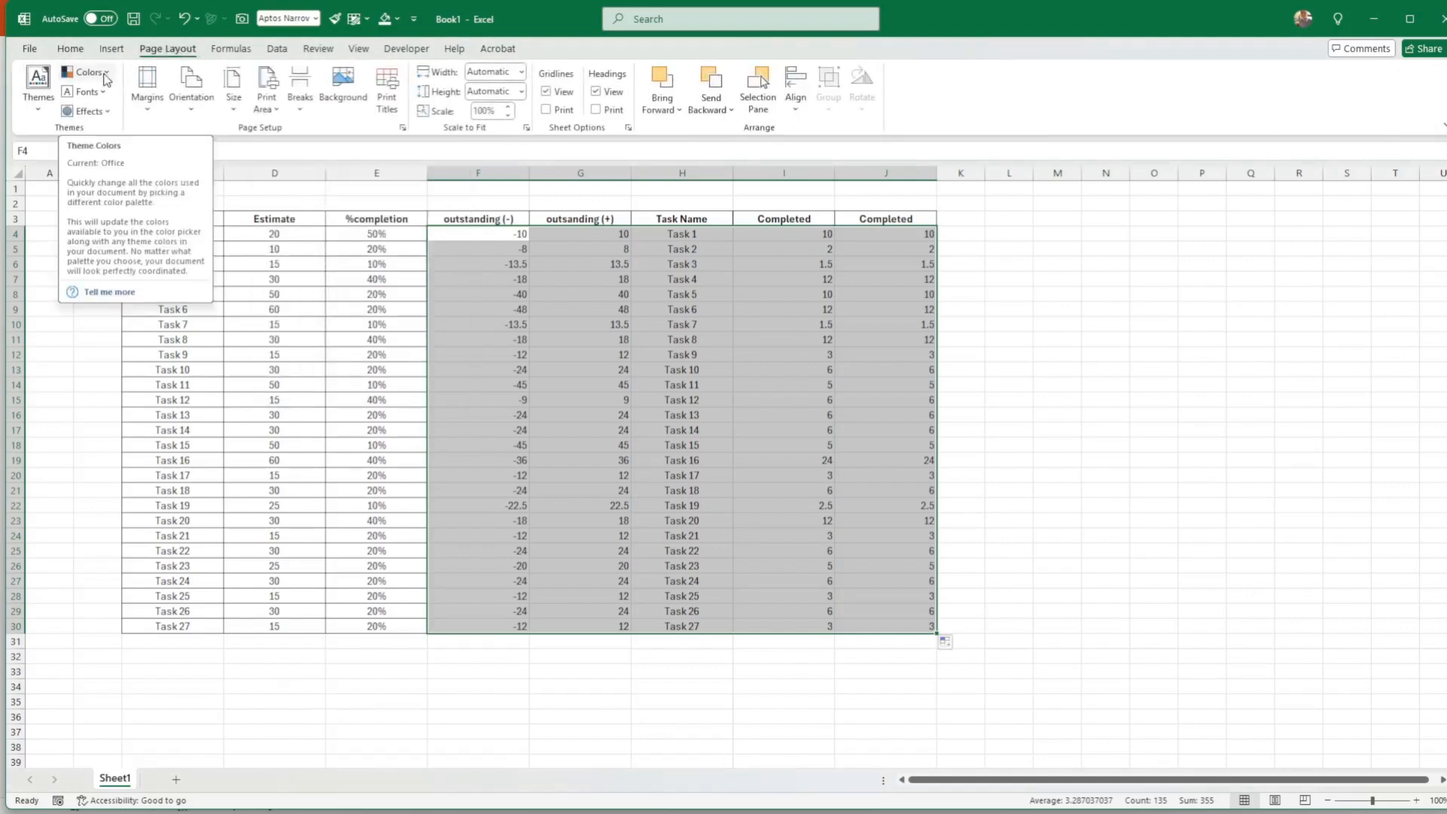
pyautogui.click(106, 79)
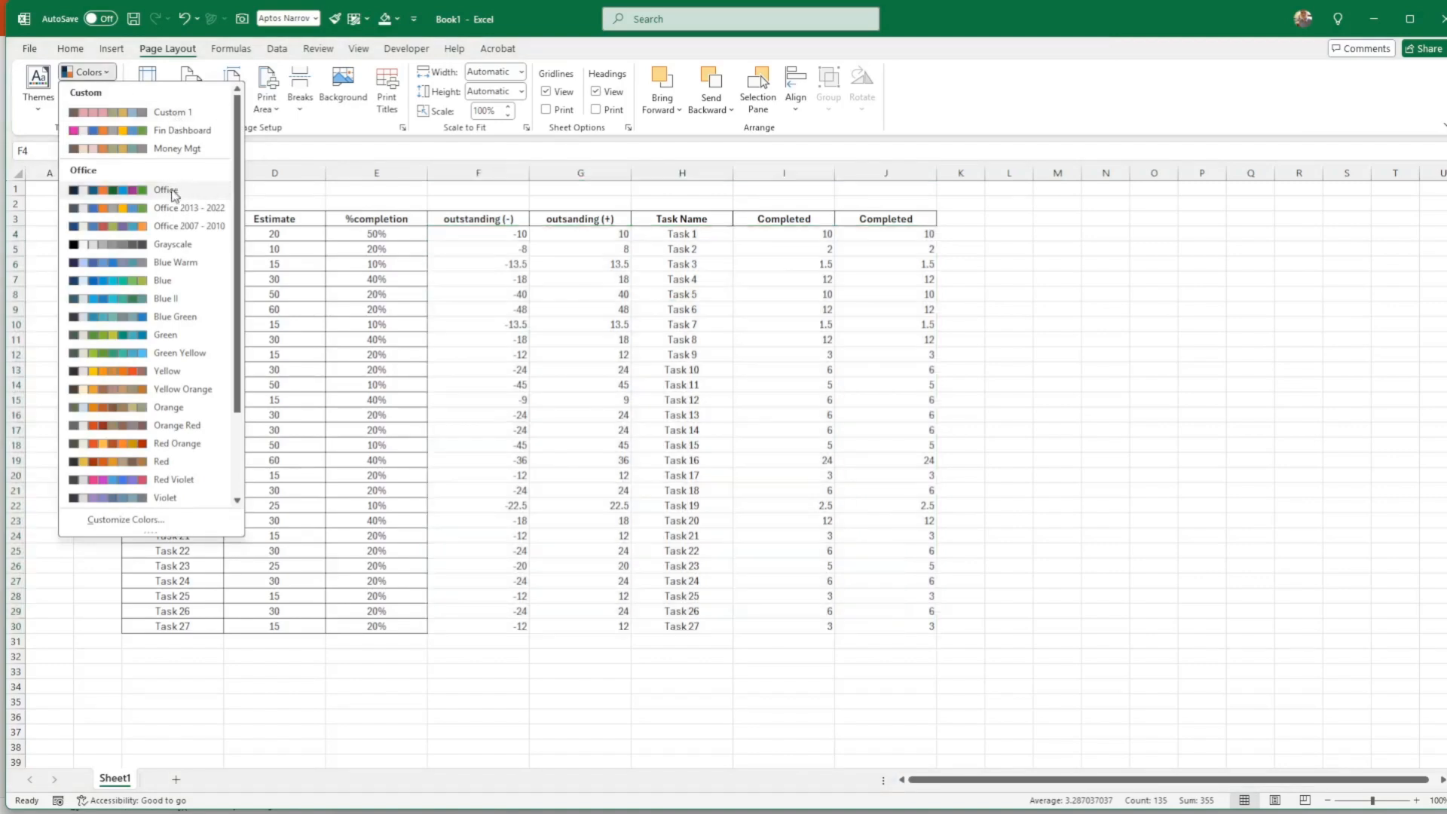
pyautogui.click(454, 249)
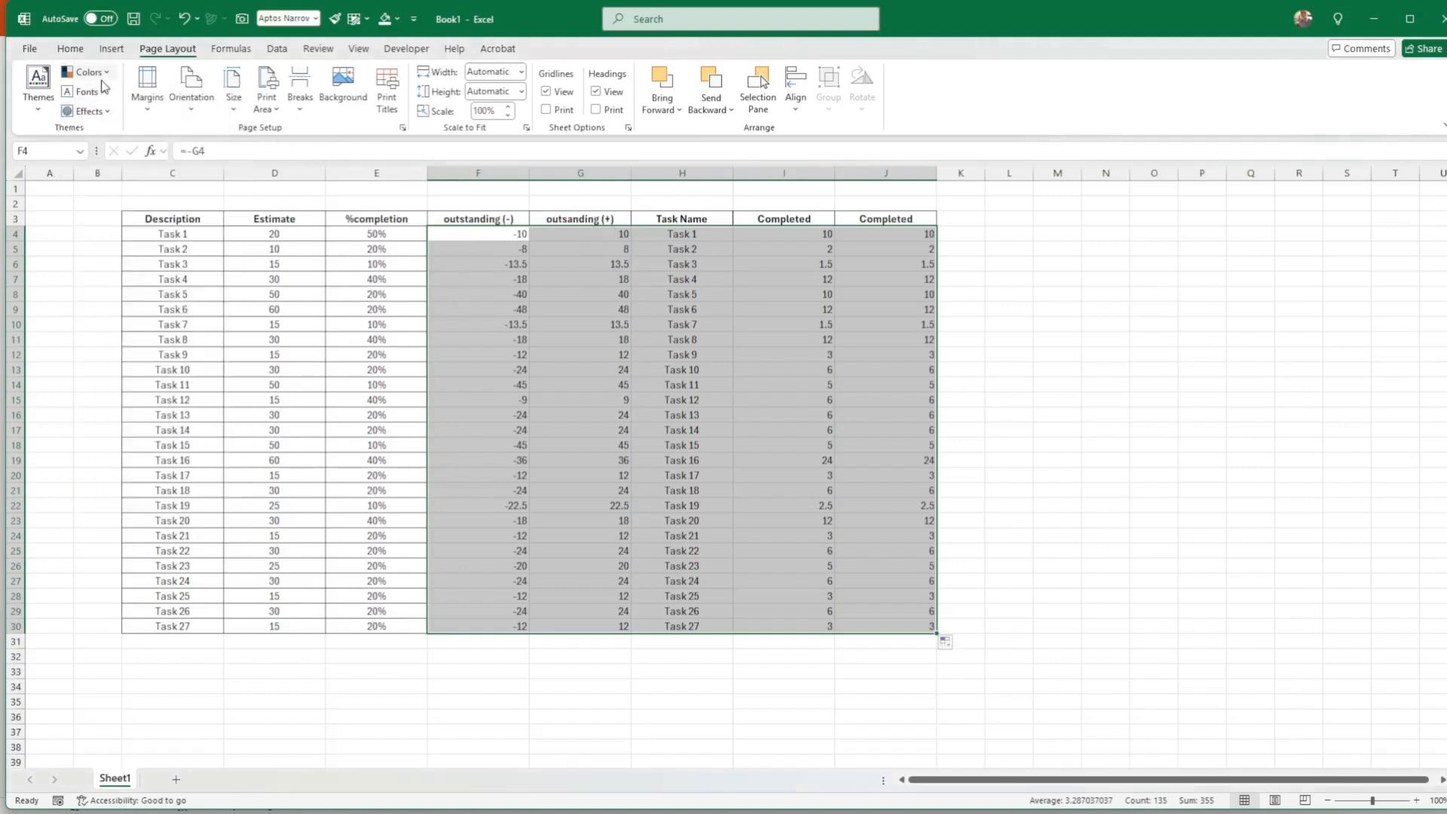
# Step: Fill the calculated range F4:J30 with the lightest blue shade of the dark blue theme colour
pyautogui.click(81, 50)
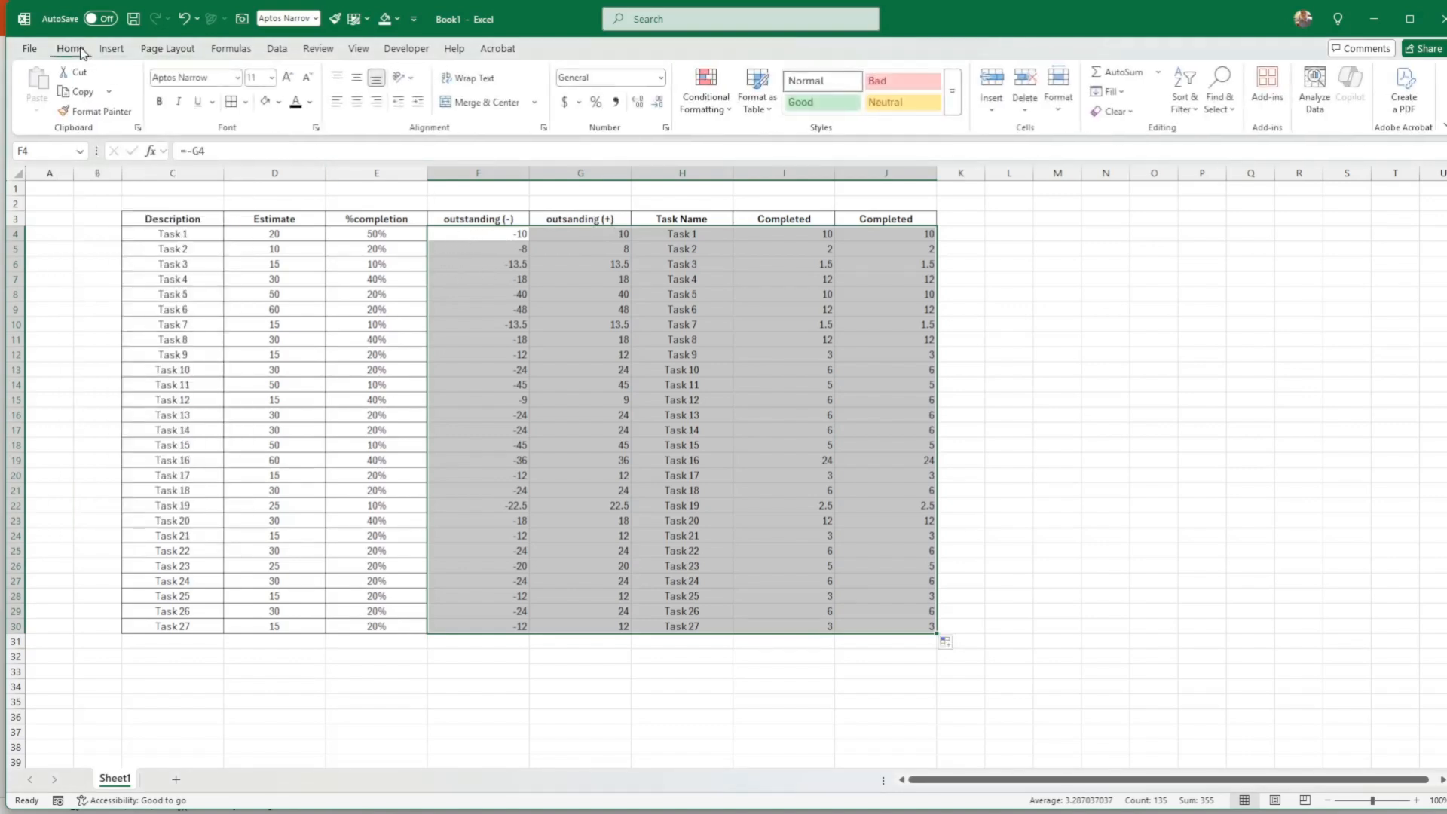
pyautogui.click(278, 102)
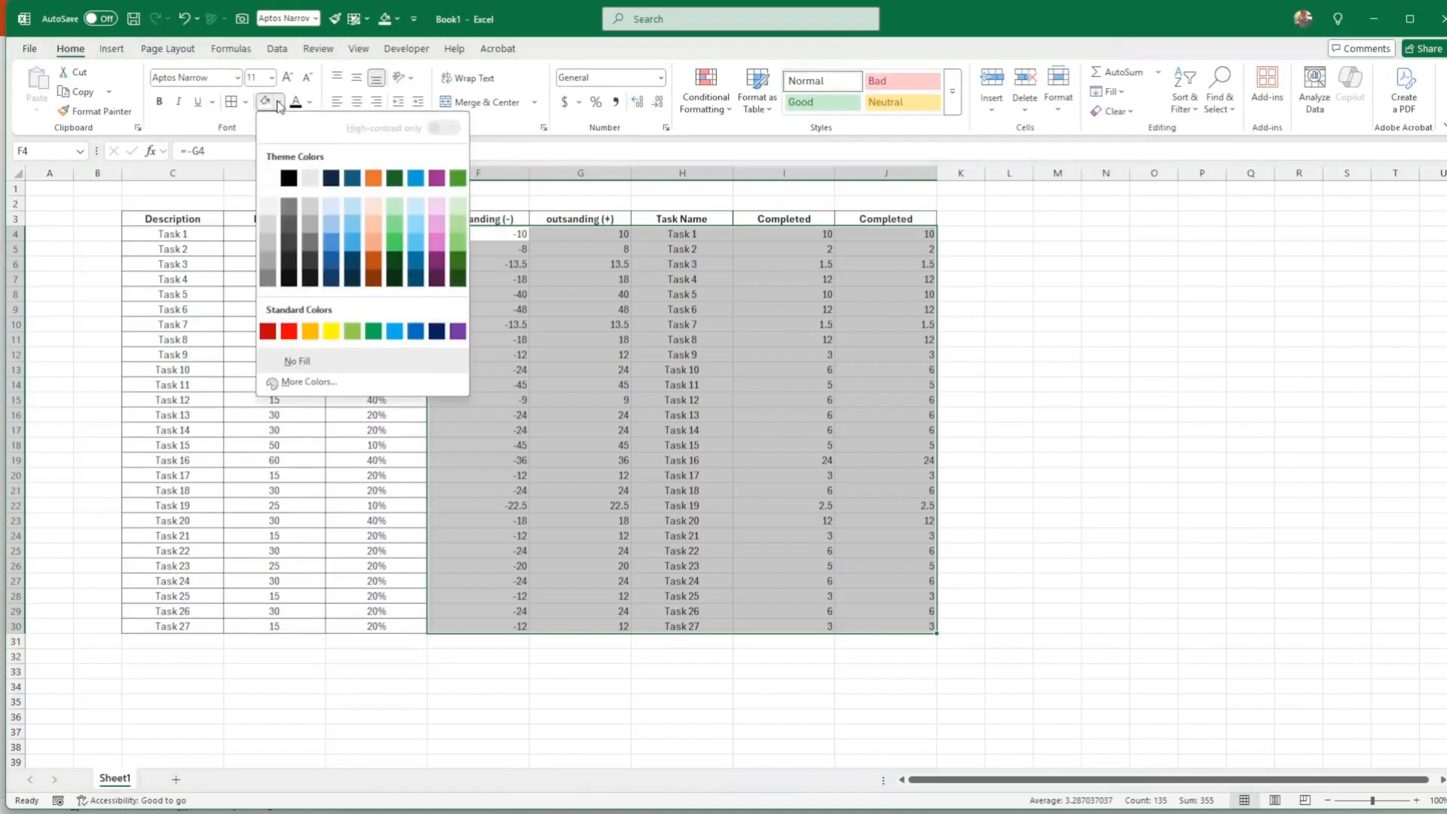
pyautogui.click(332, 209)
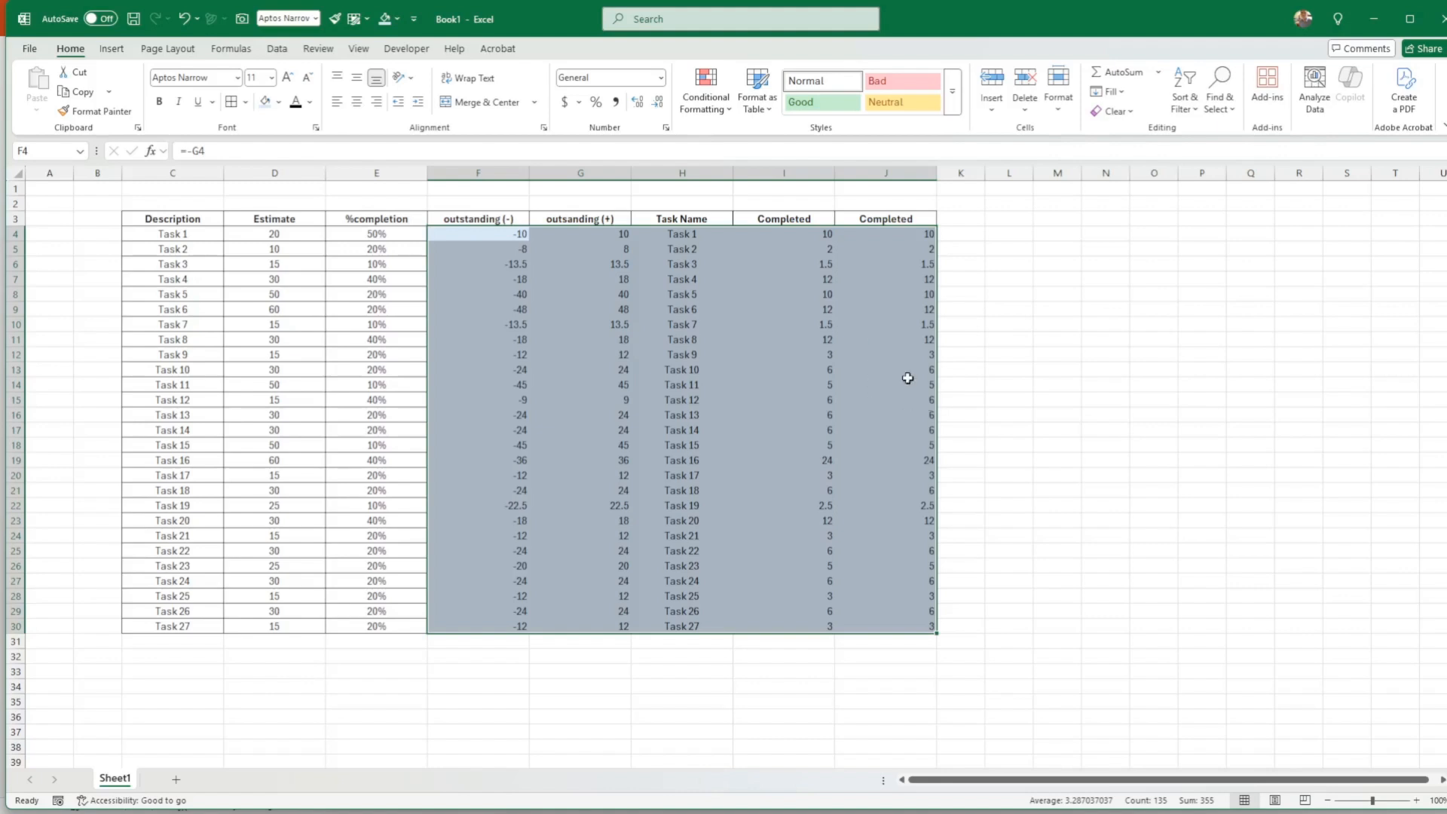
# Step: Add thick white inside borders to the range F4:J30
pyautogui.click(245, 102)
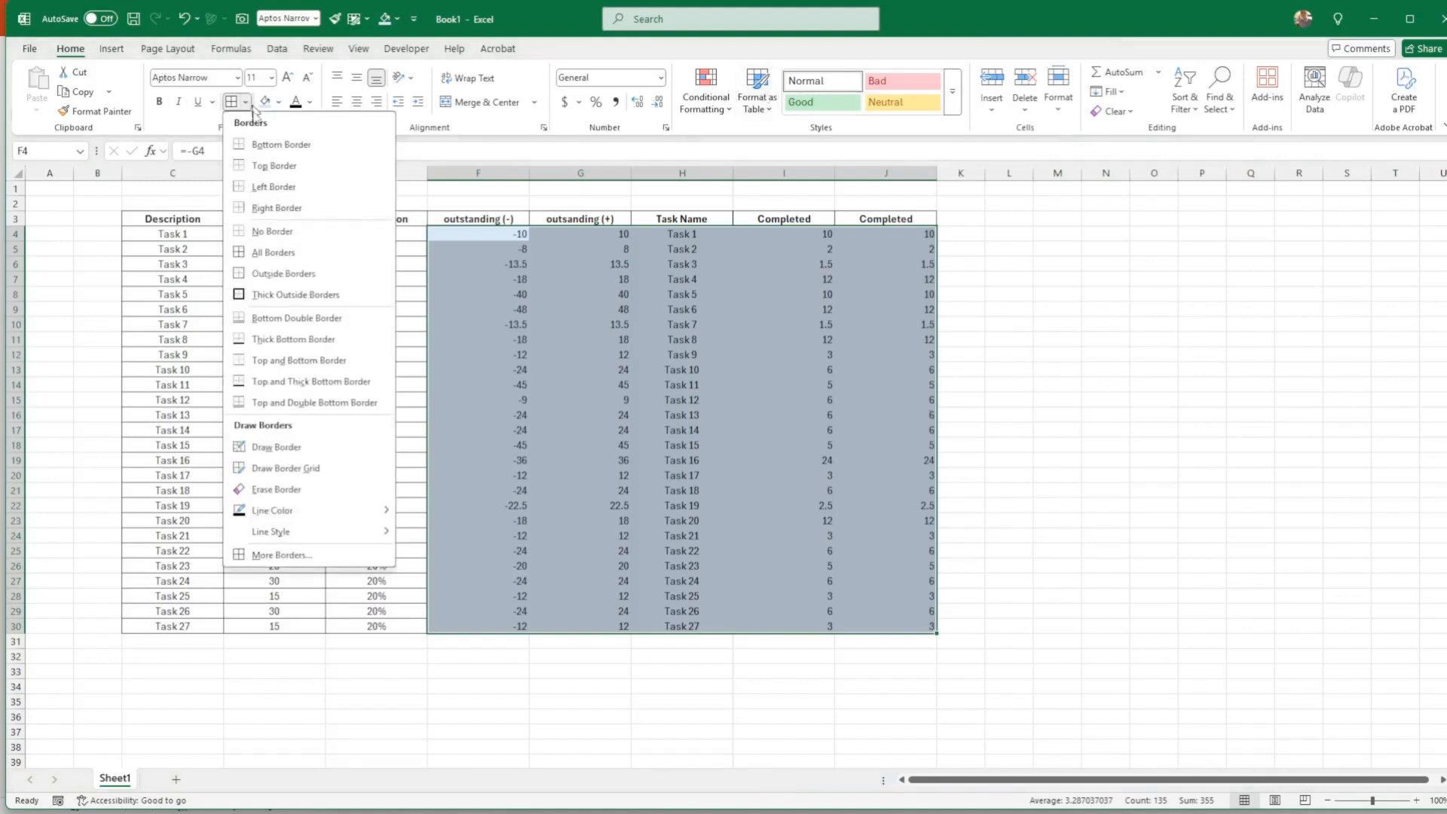
pyautogui.click(323, 555)
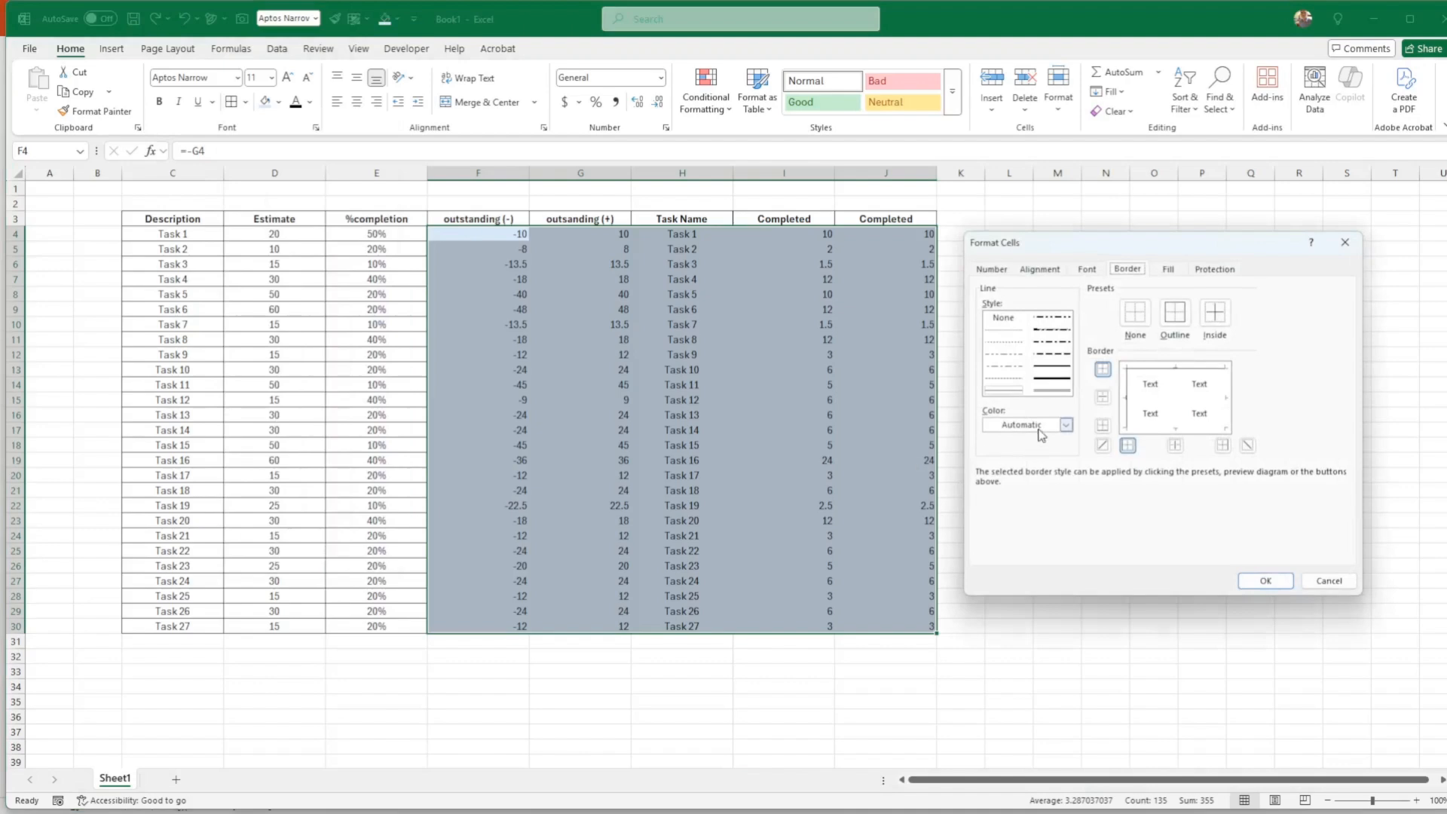
pyautogui.click(1058, 385)
pyautogui.click(1062, 425)
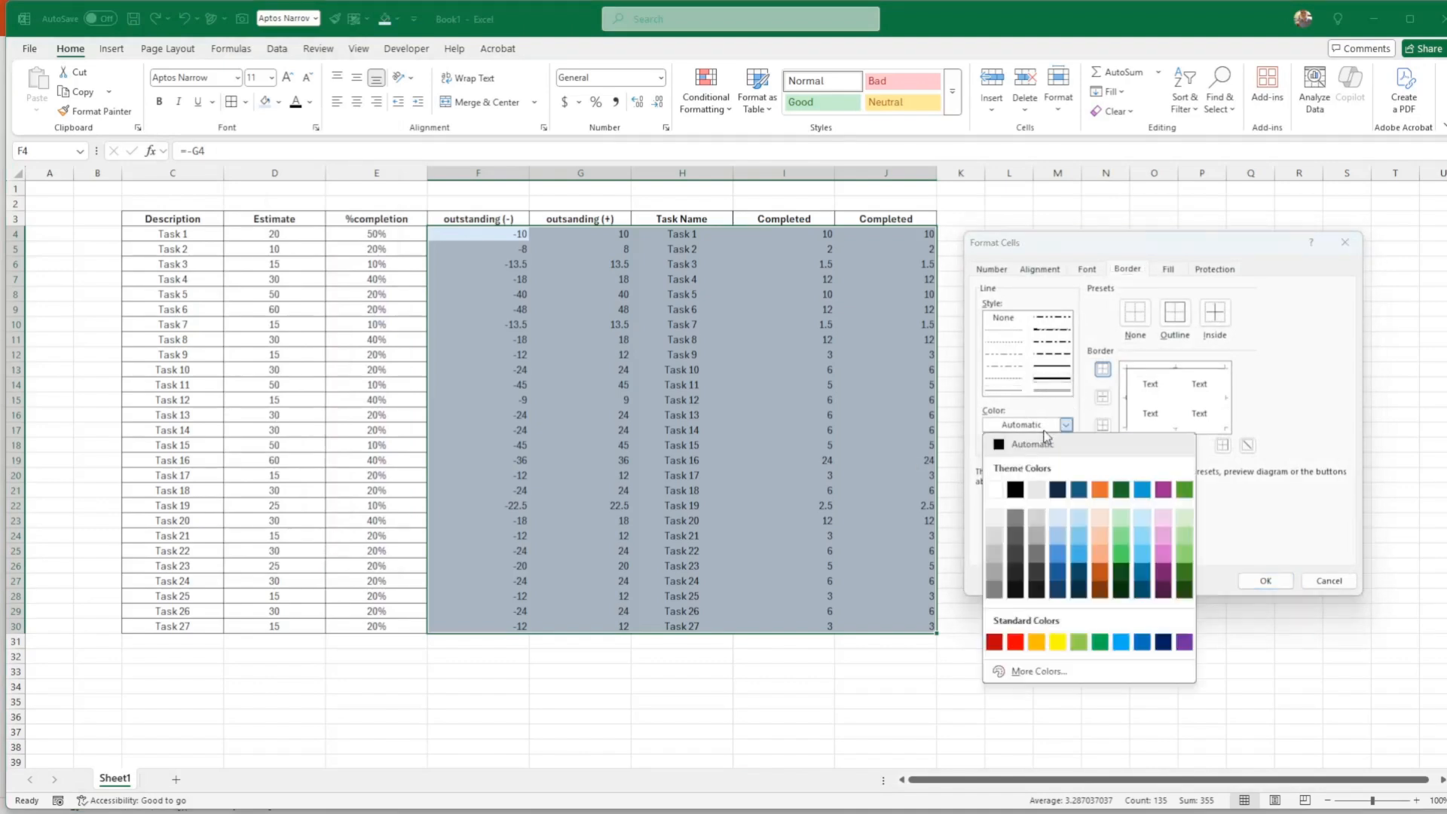
pyautogui.click(995, 490)
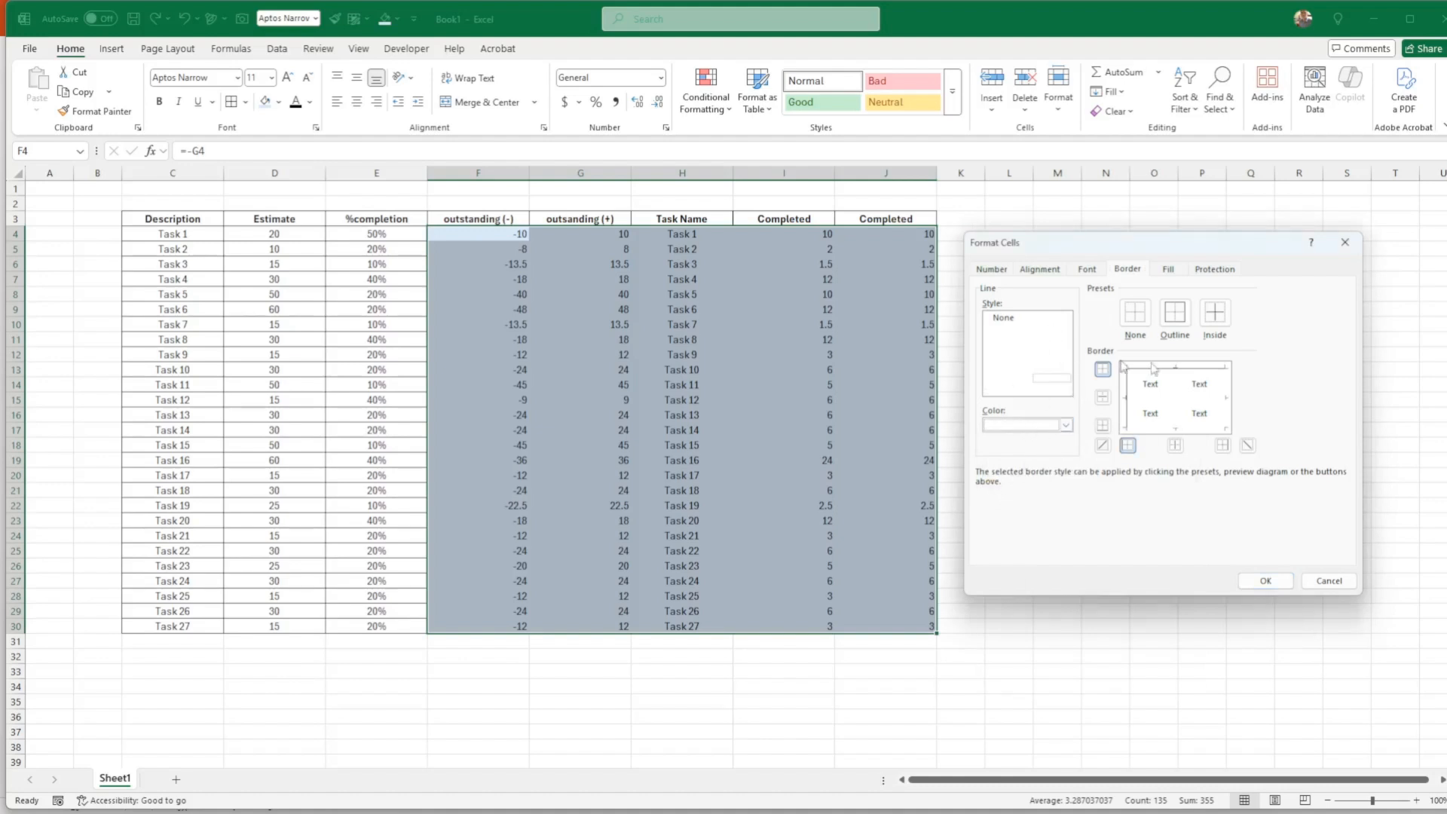
pyautogui.click(1220, 319)
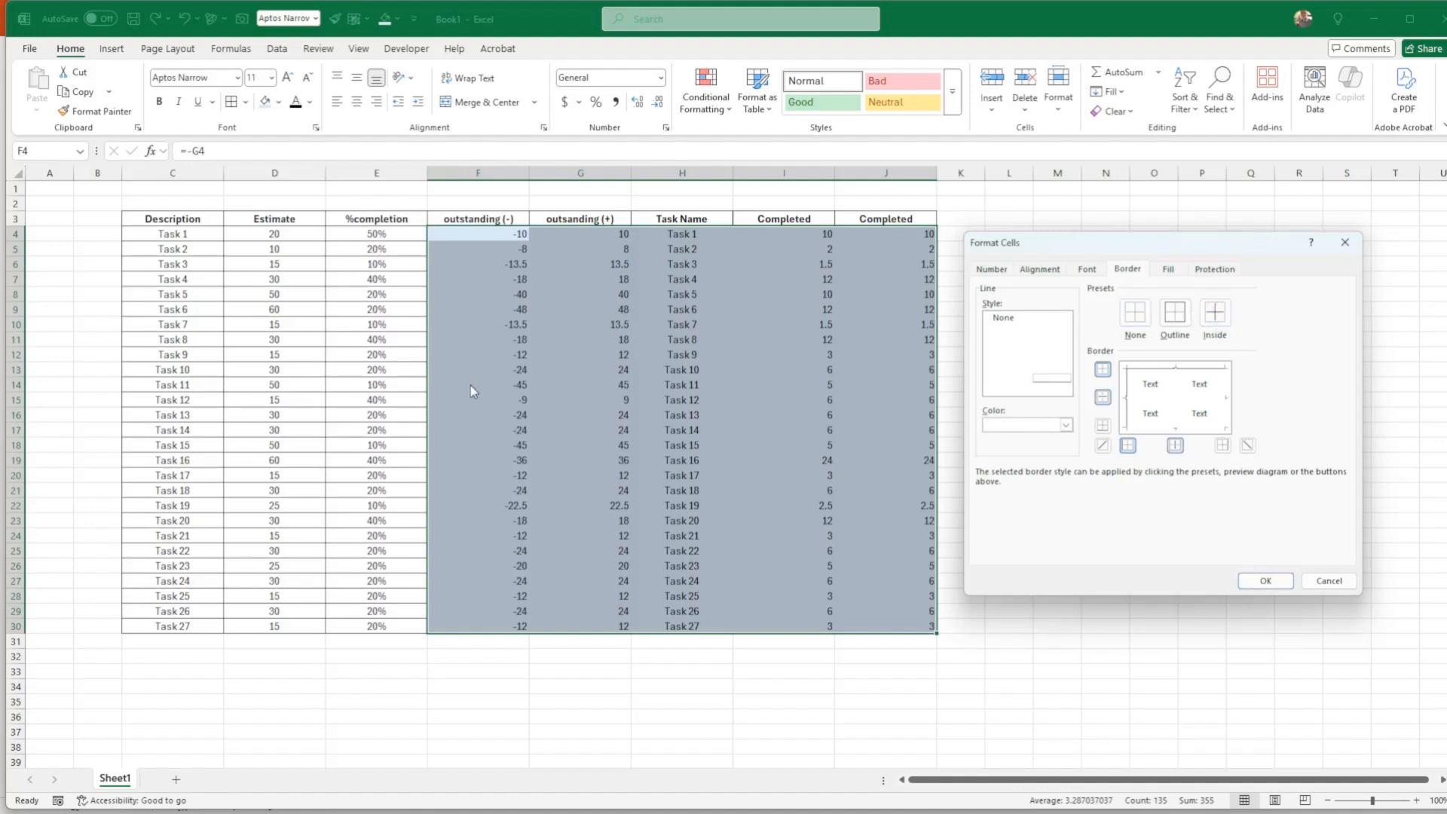
pyautogui.click(1266, 581)
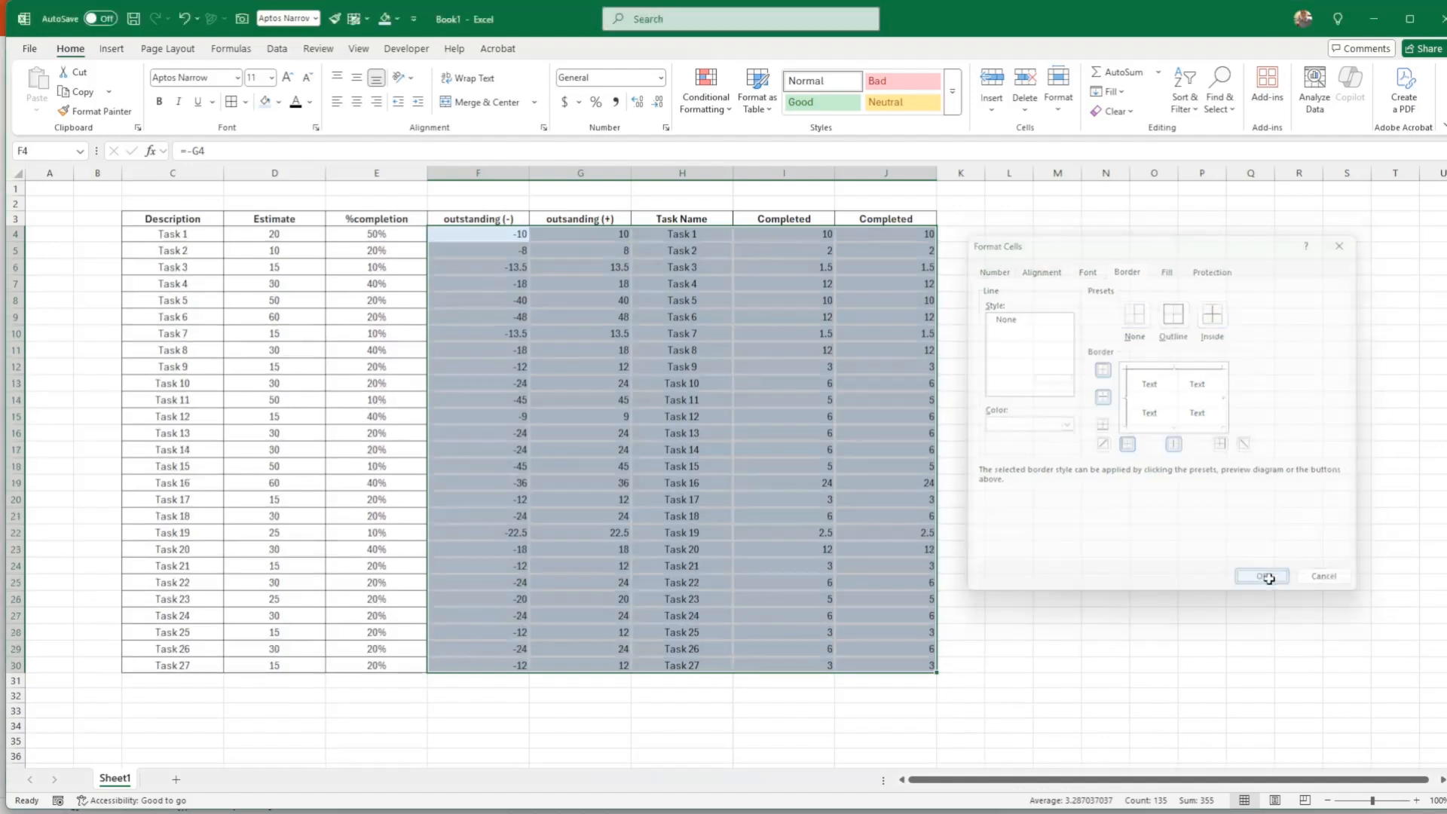
pyautogui.click(1252, 583)
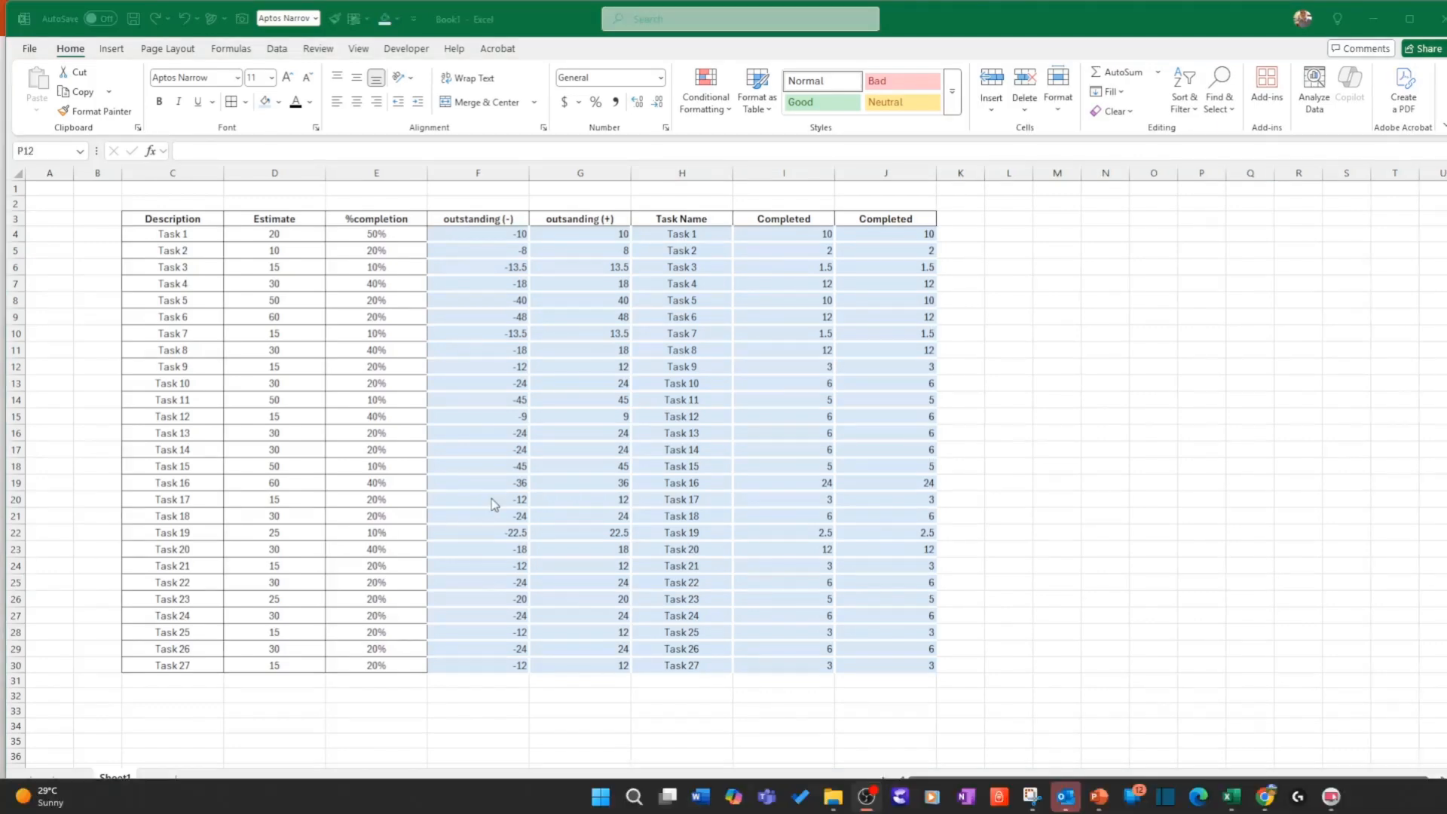
# Step: Apply solid-fill orange data bars to the outstanding (-) values in F4:F30
pyautogui.click(505, 264)
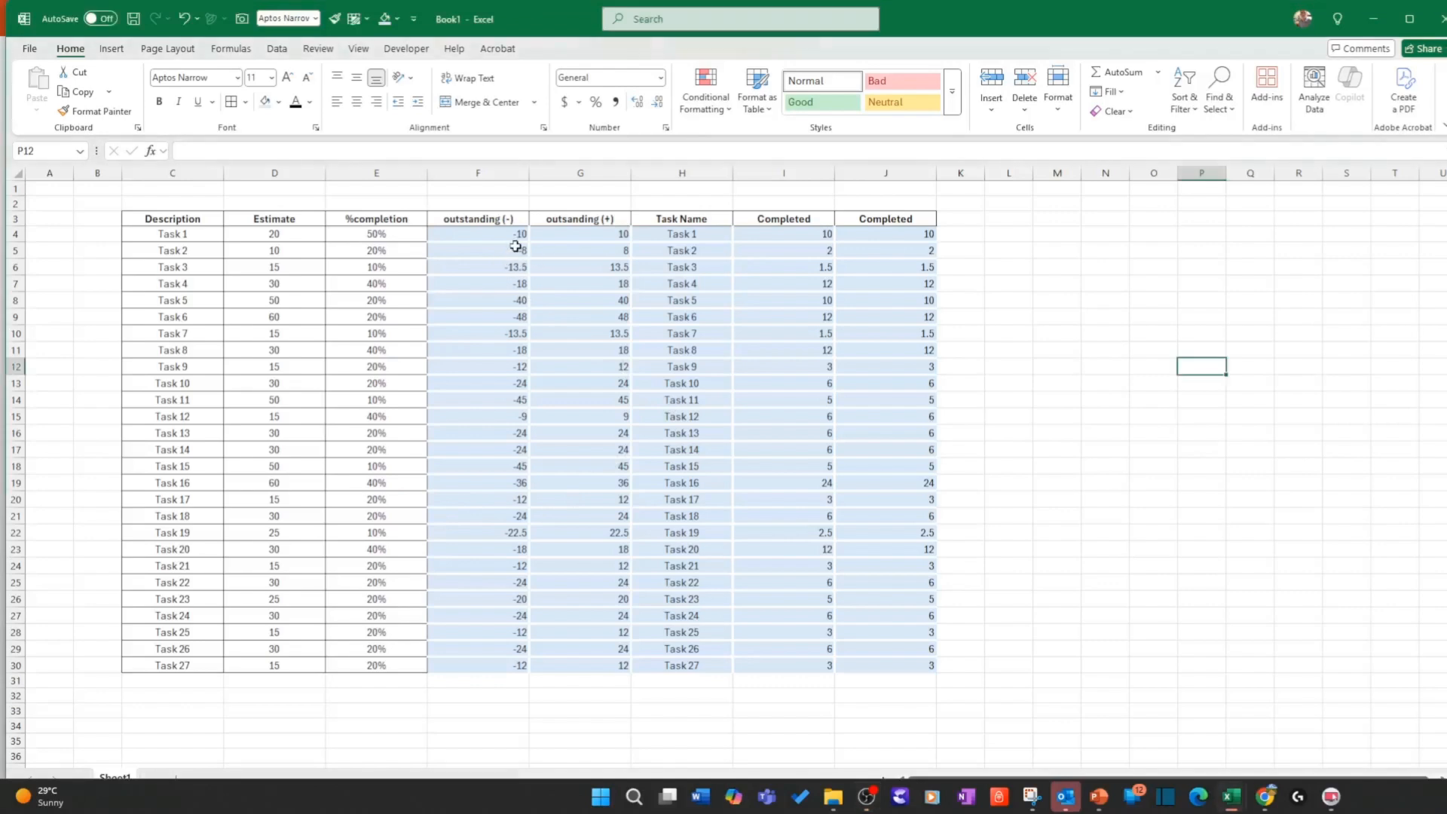
pyautogui.click(518, 236)
pyautogui.moveTo(518, 235); pyautogui.dragTo(507, 667)
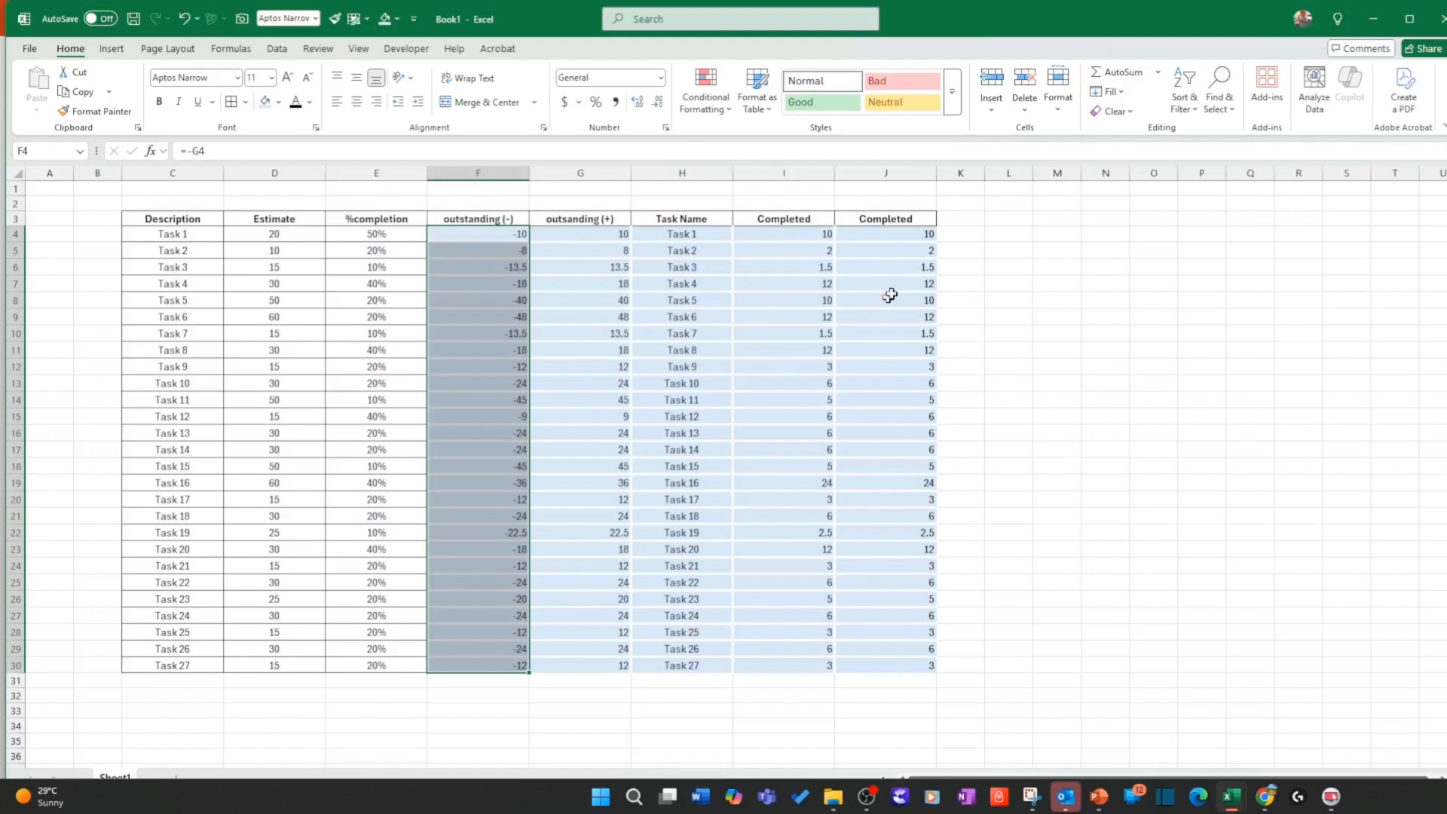
pyautogui.click(706, 106)
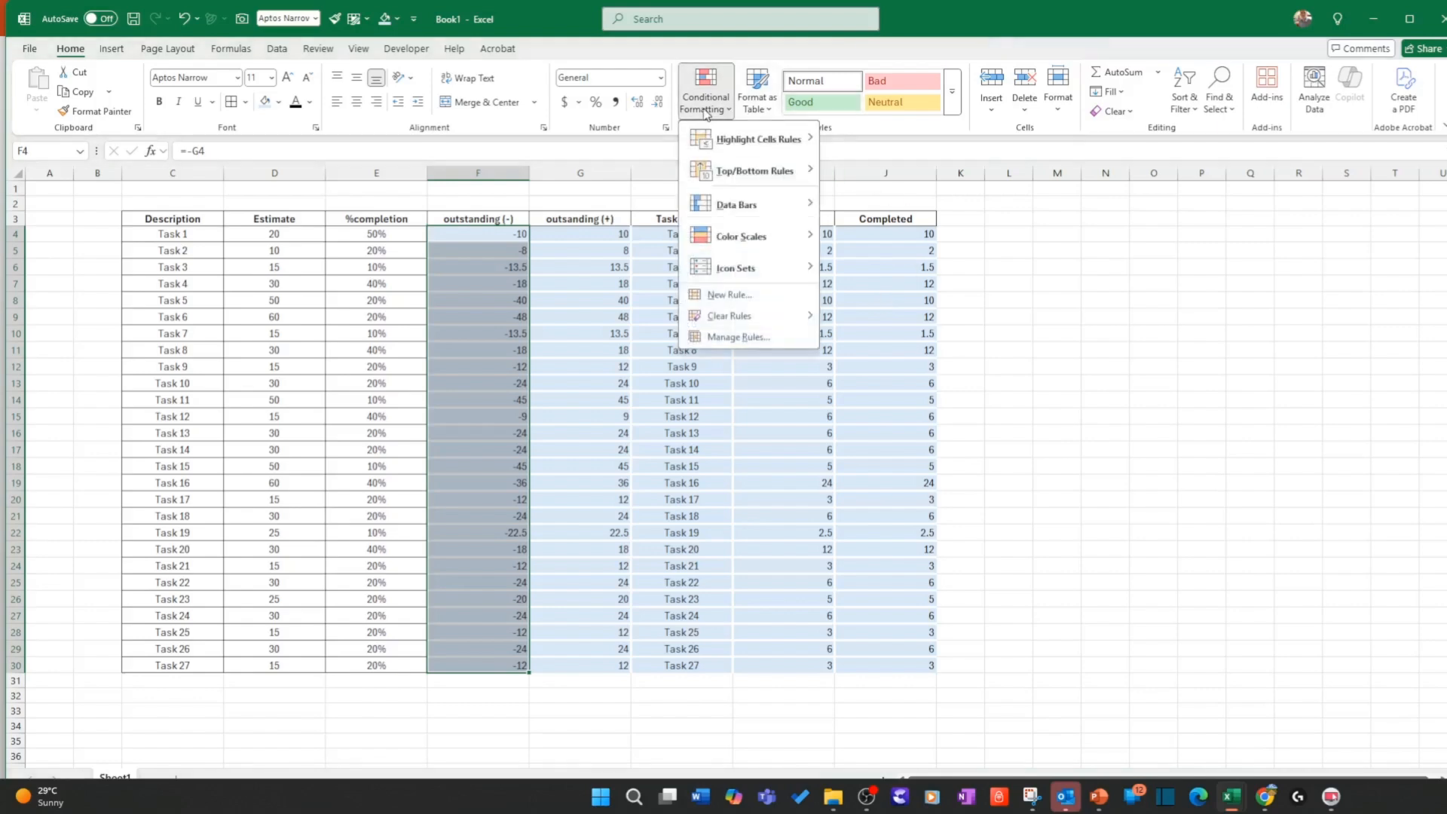
pyautogui.moveTo(768, 204)
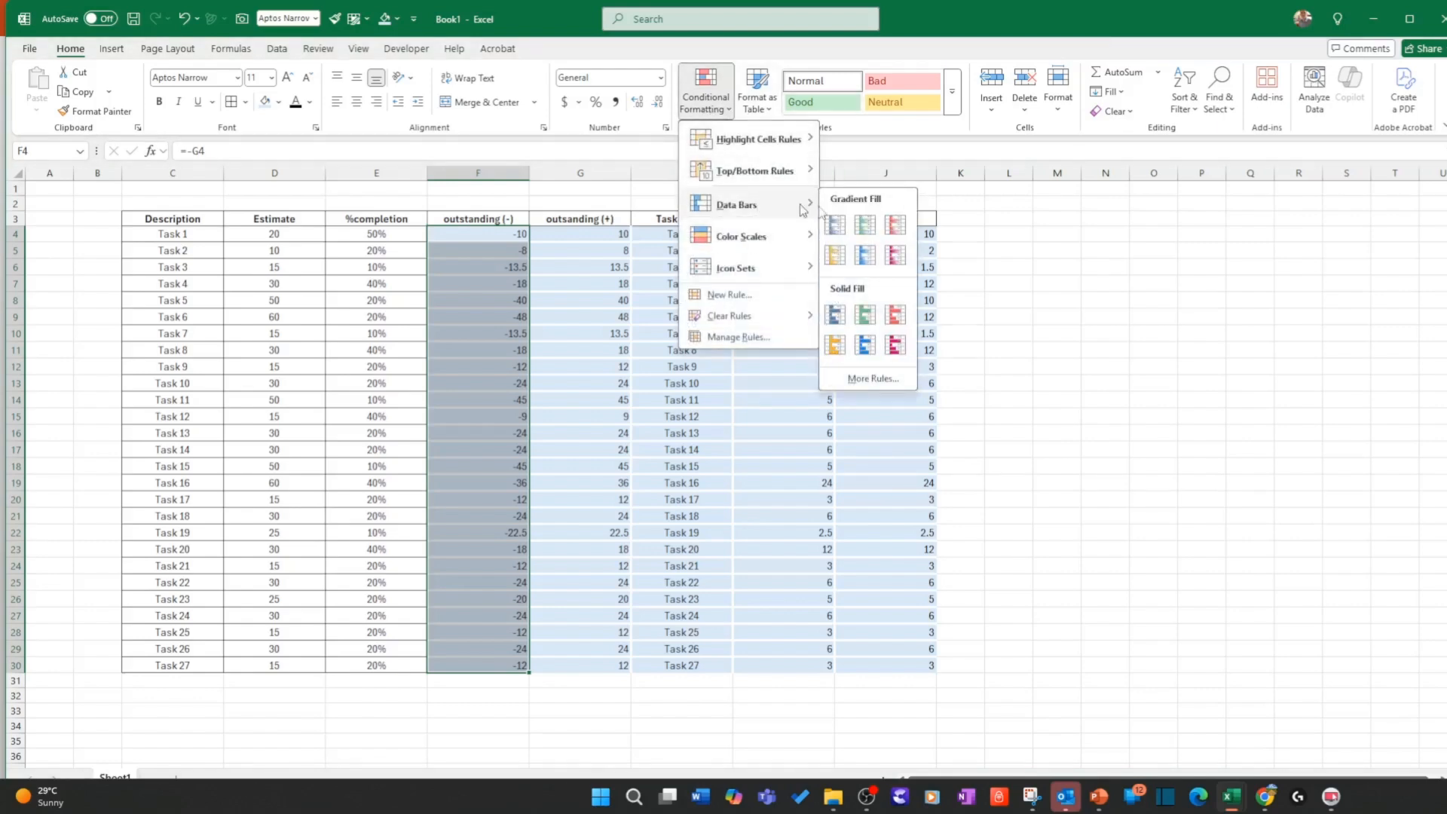
pyautogui.click(843, 348)
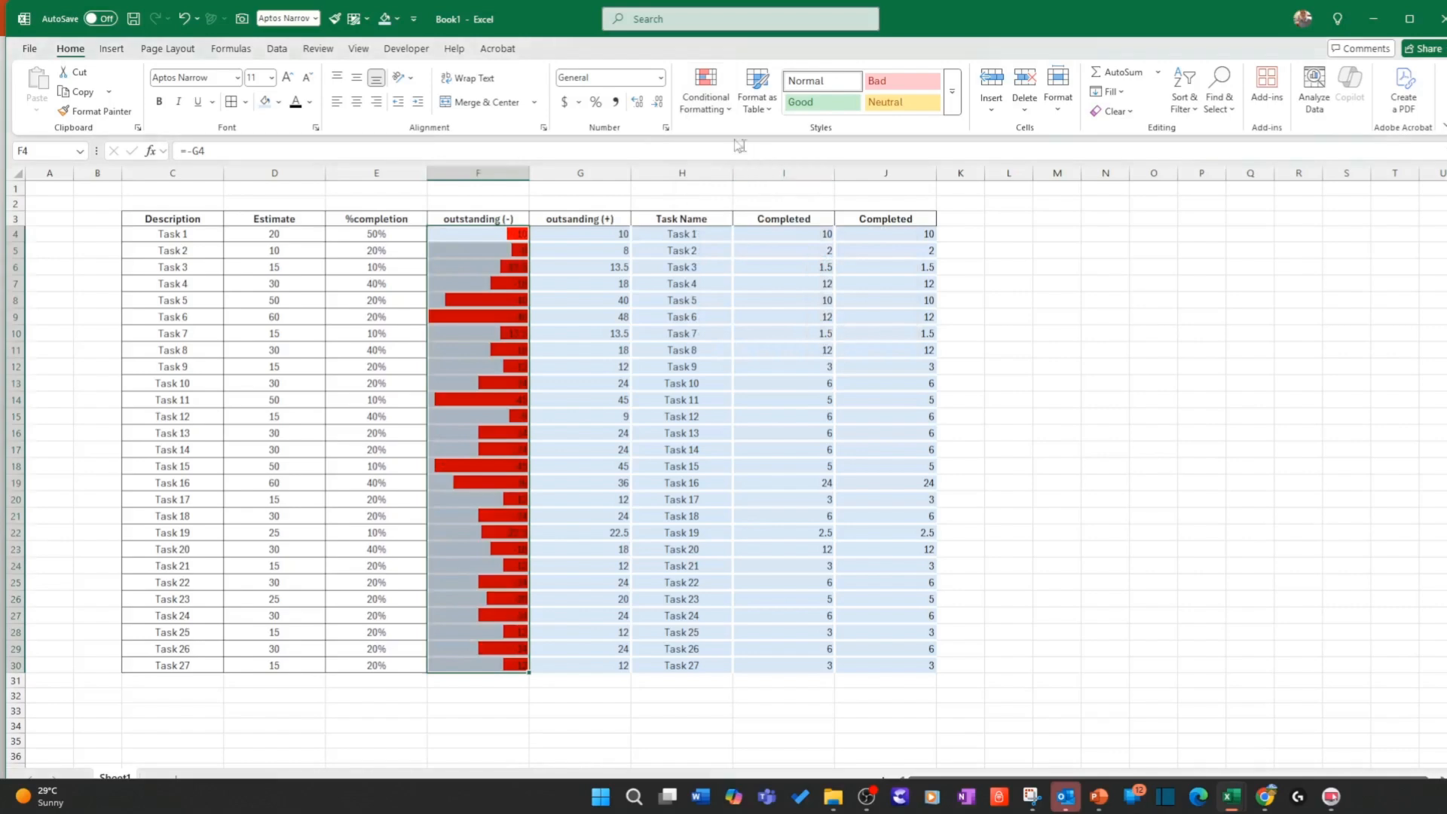
# Step: Edit the data bar rule for F4:F30 to use the standard light blue as bar colour, and apply it
pyautogui.click(705, 105)
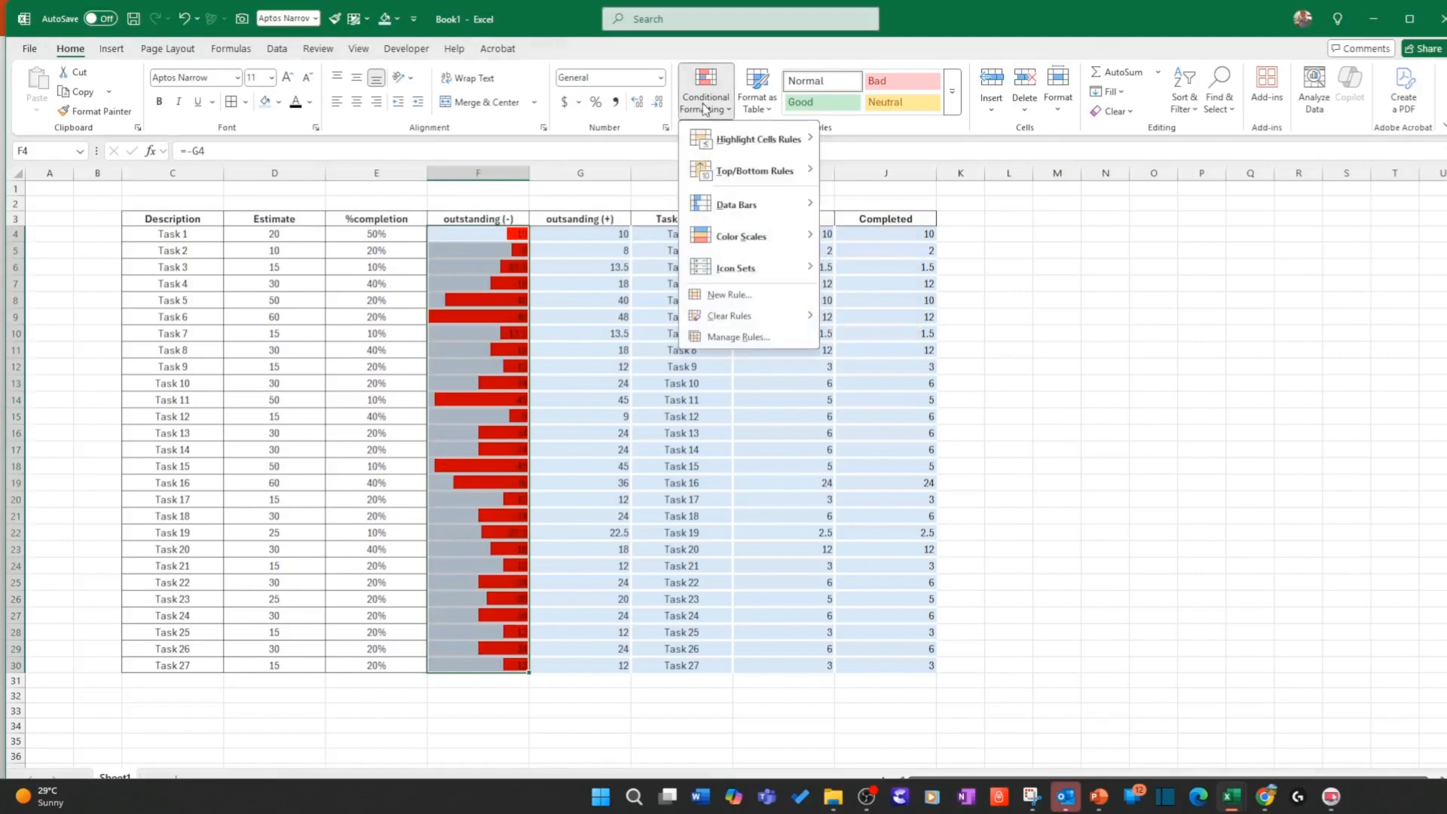
pyautogui.click(736, 337)
pyautogui.click(735, 434)
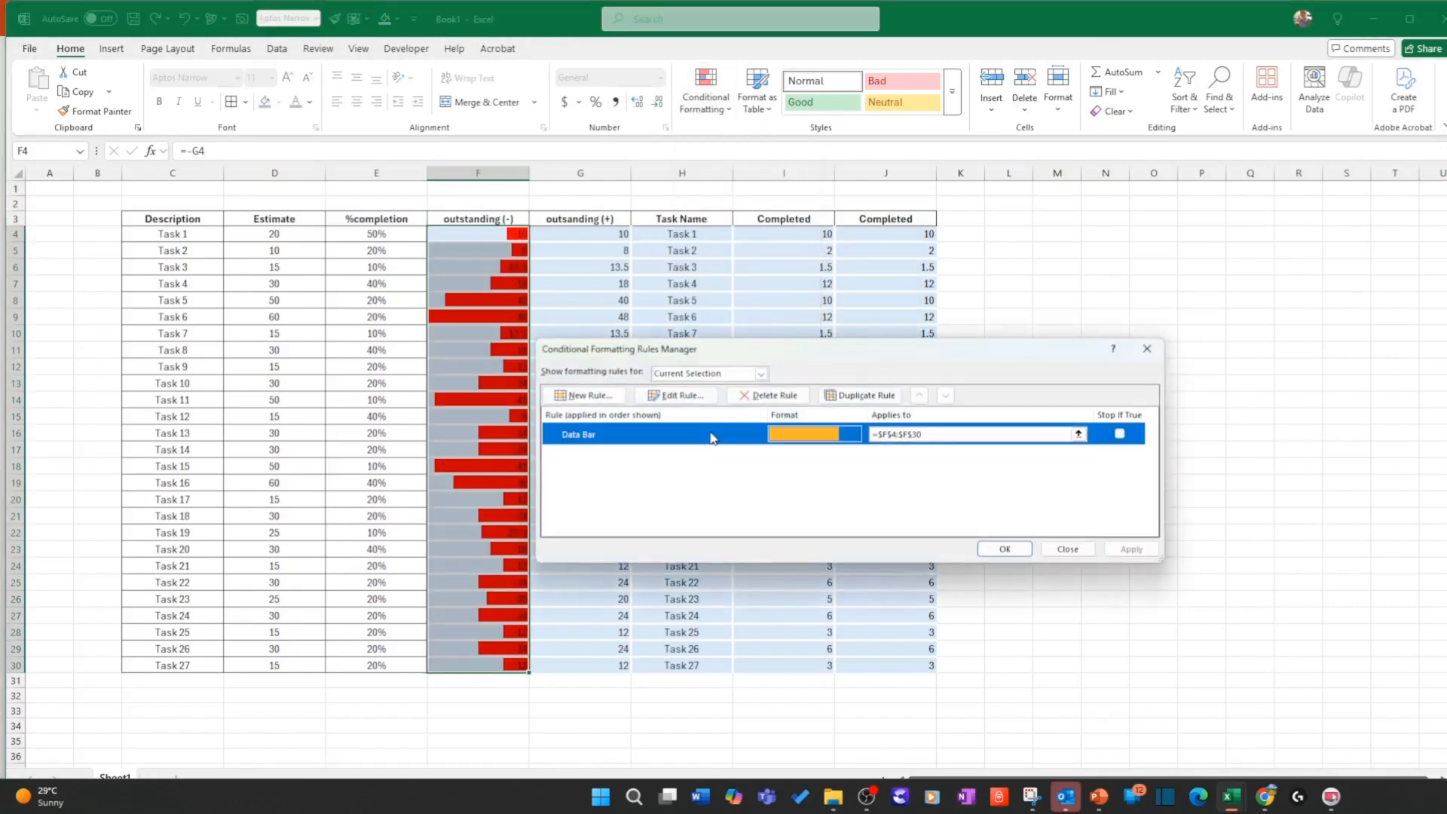
pyautogui.click(687, 398)
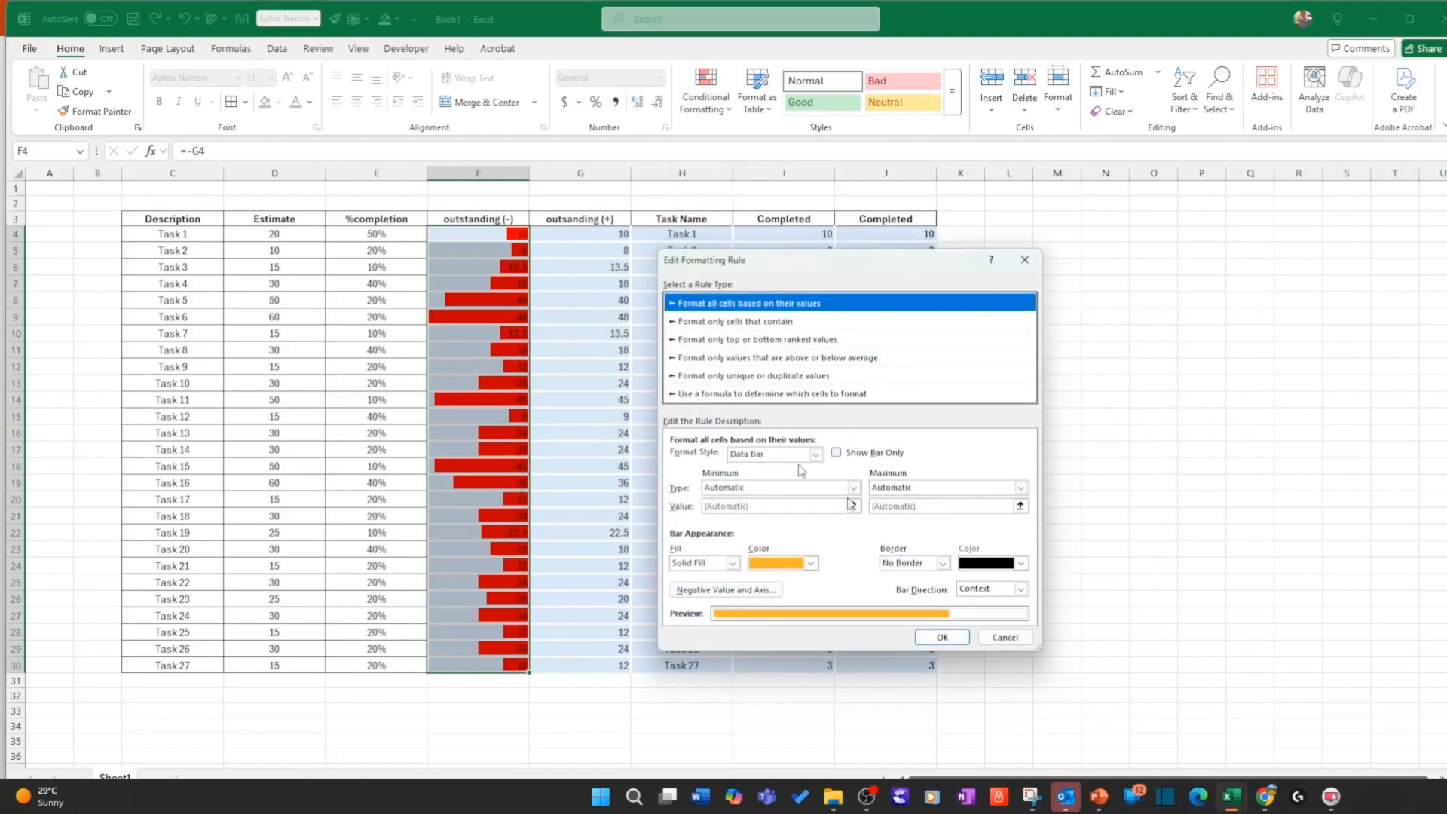
pyautogui.click(801, 567)
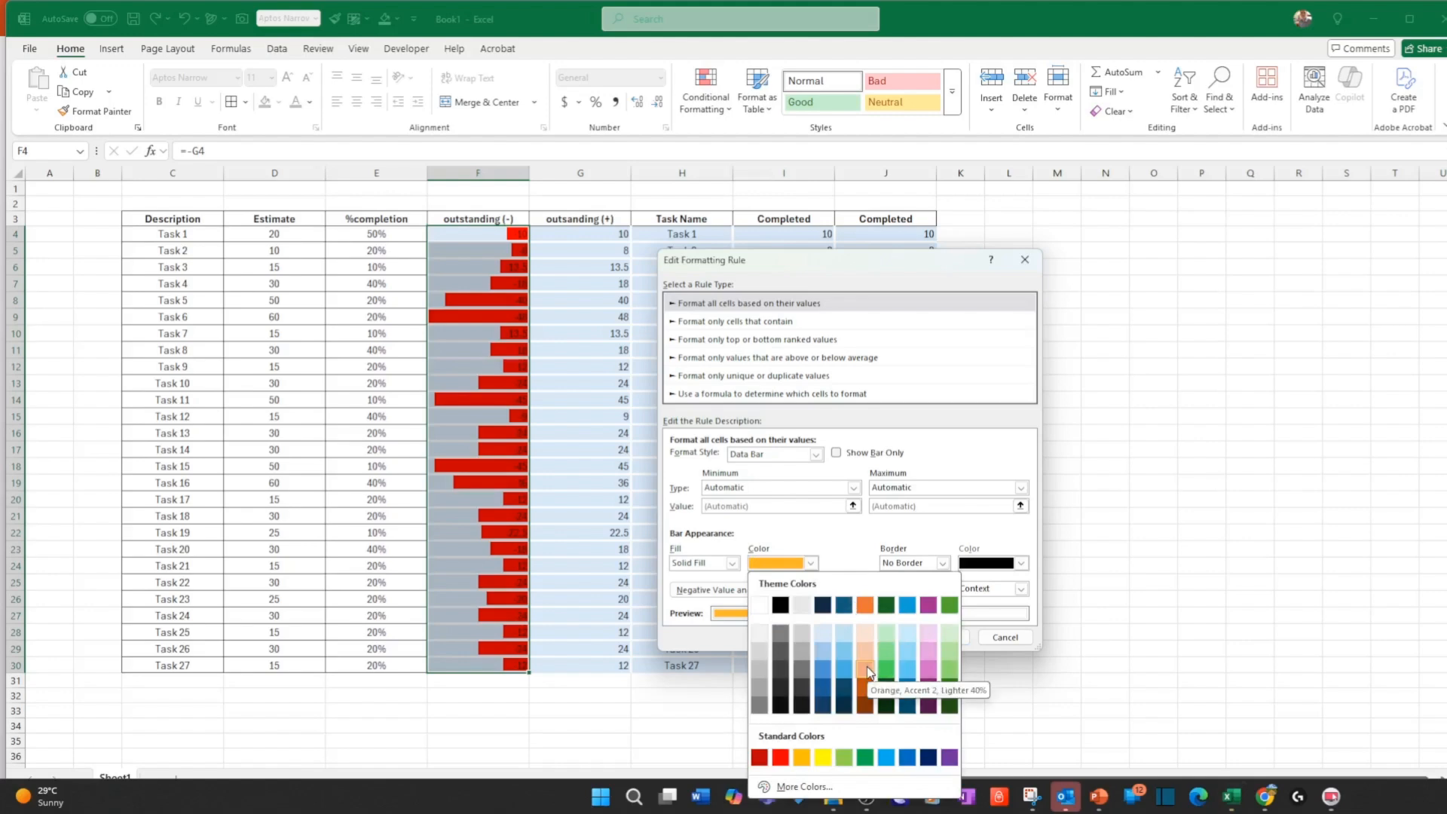
pyautogui.click(885, 757)
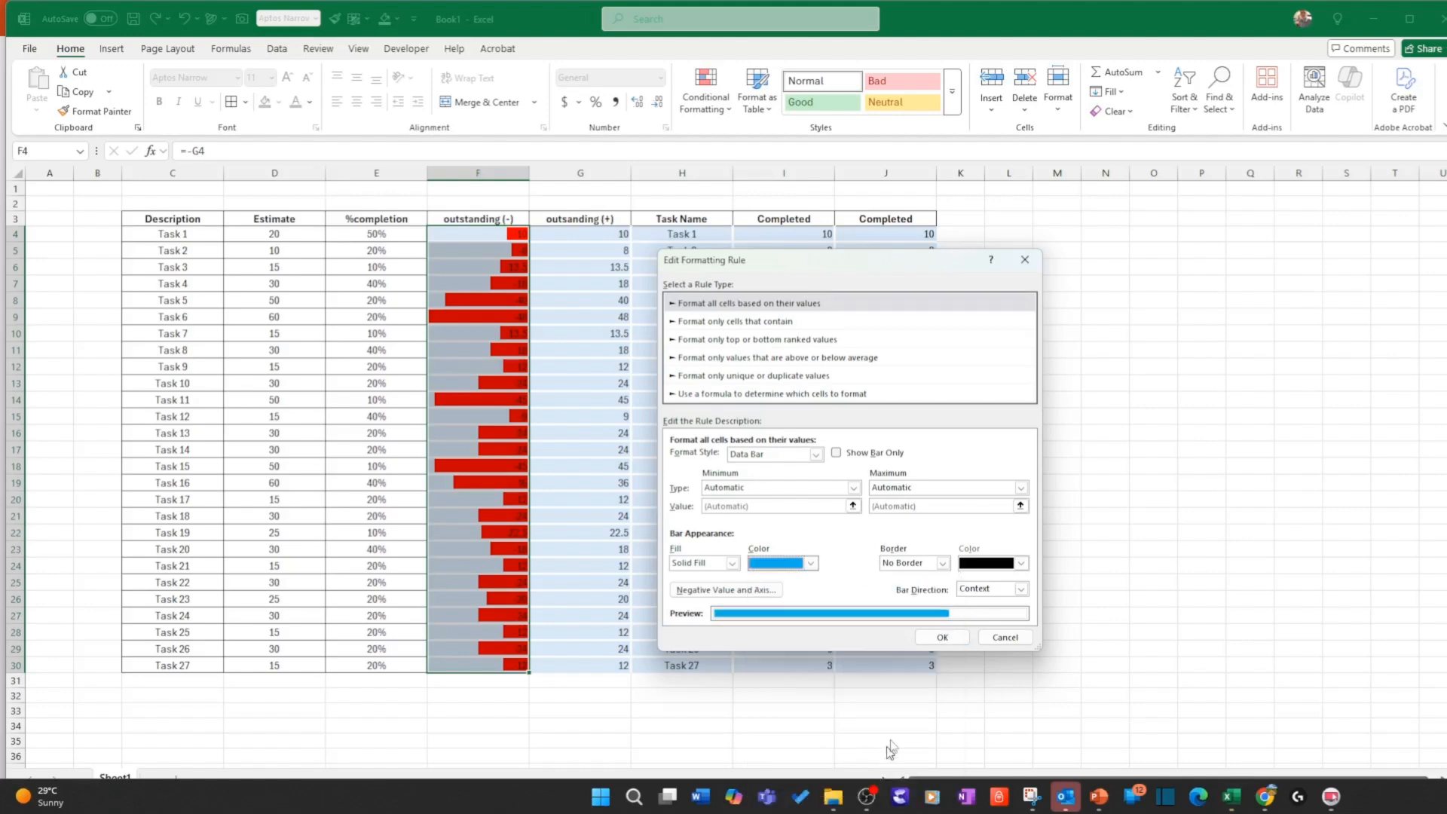
pyautogui.click(942, 637)
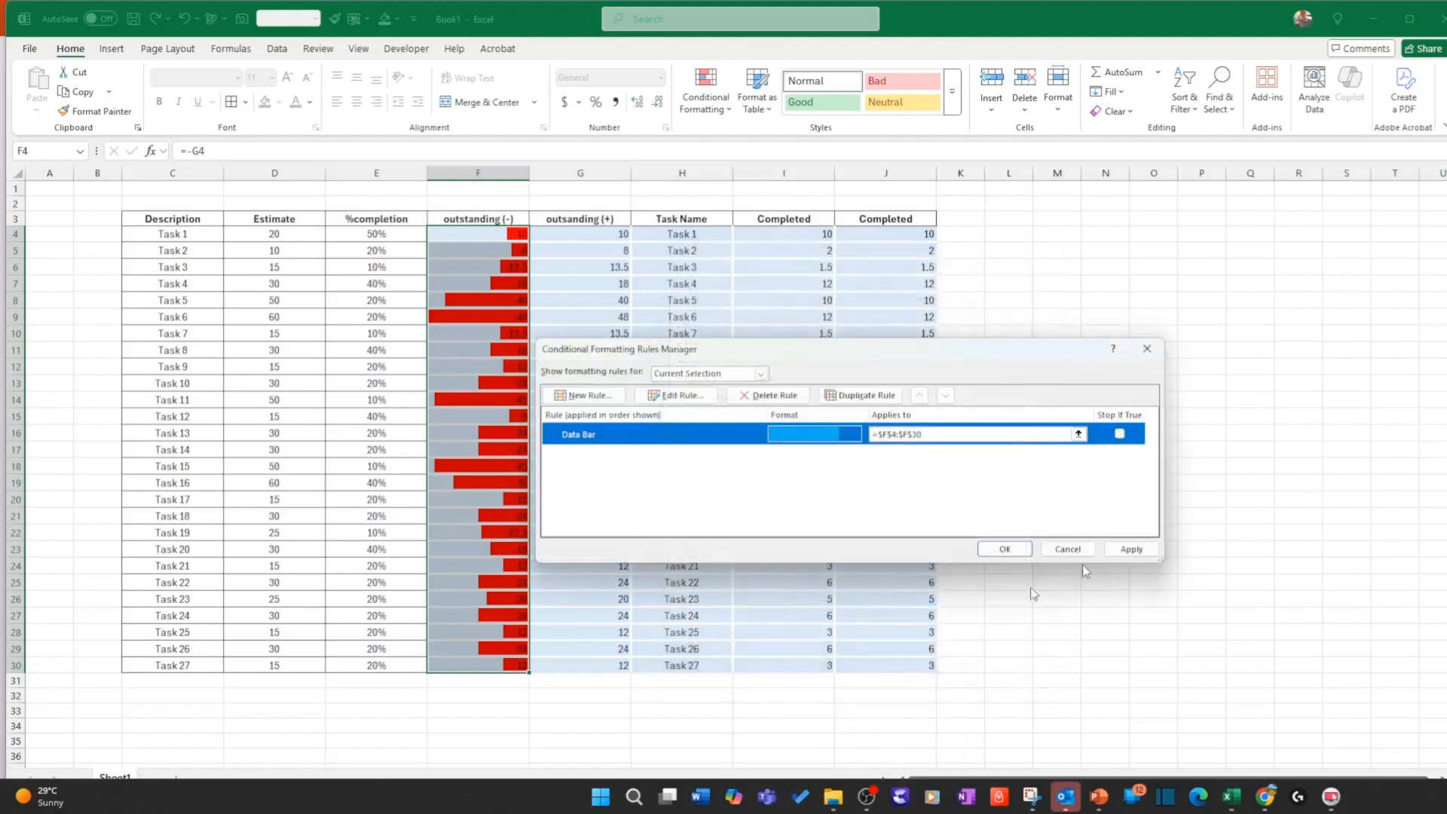
pyautogui.click(1131, 549)
# Step: Set the negative bar fill colour of the F4:F30 data bar rule to standard orange
pyautogui.click(714, 434)
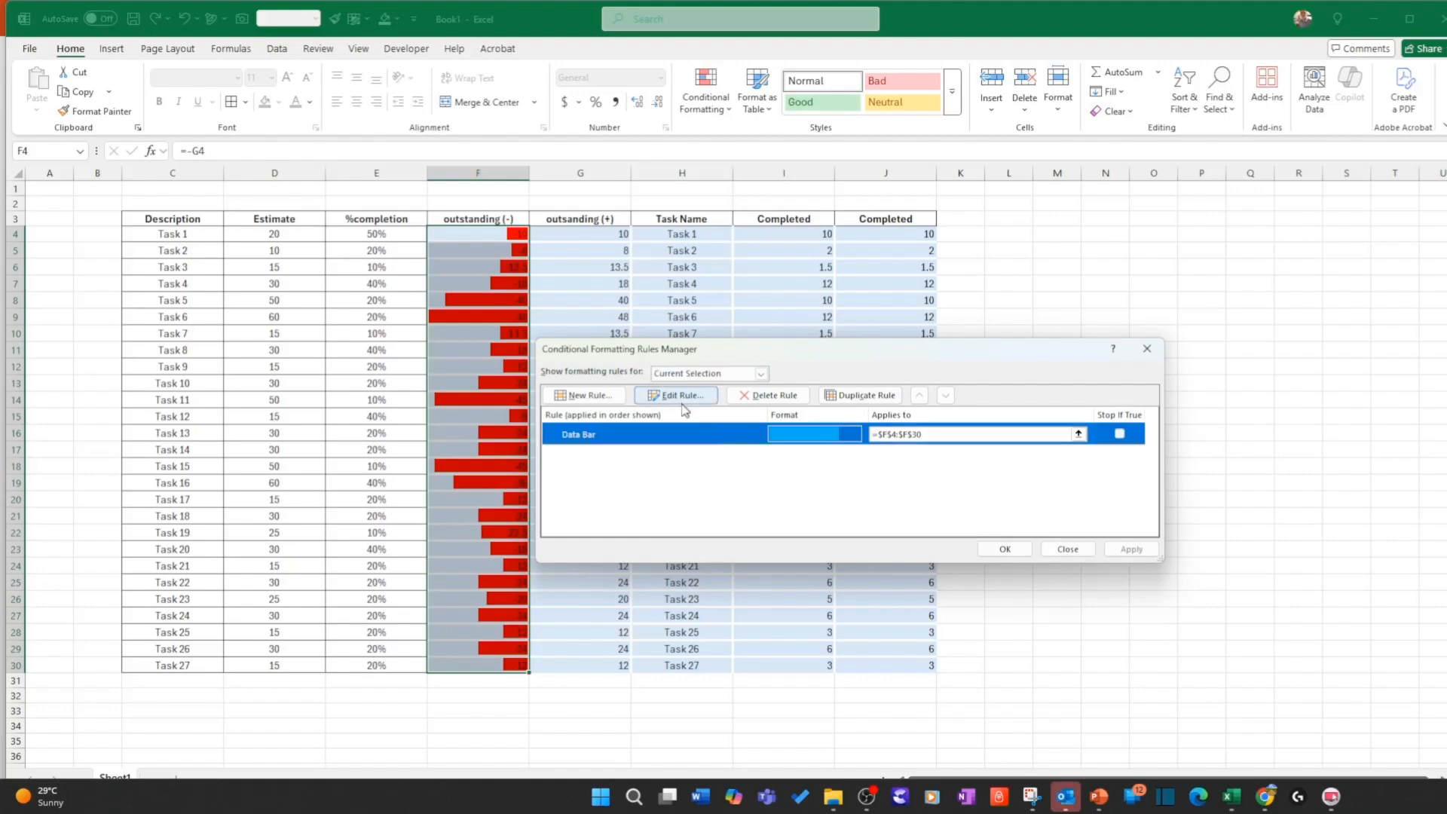
pyautogui.click(682, 395)
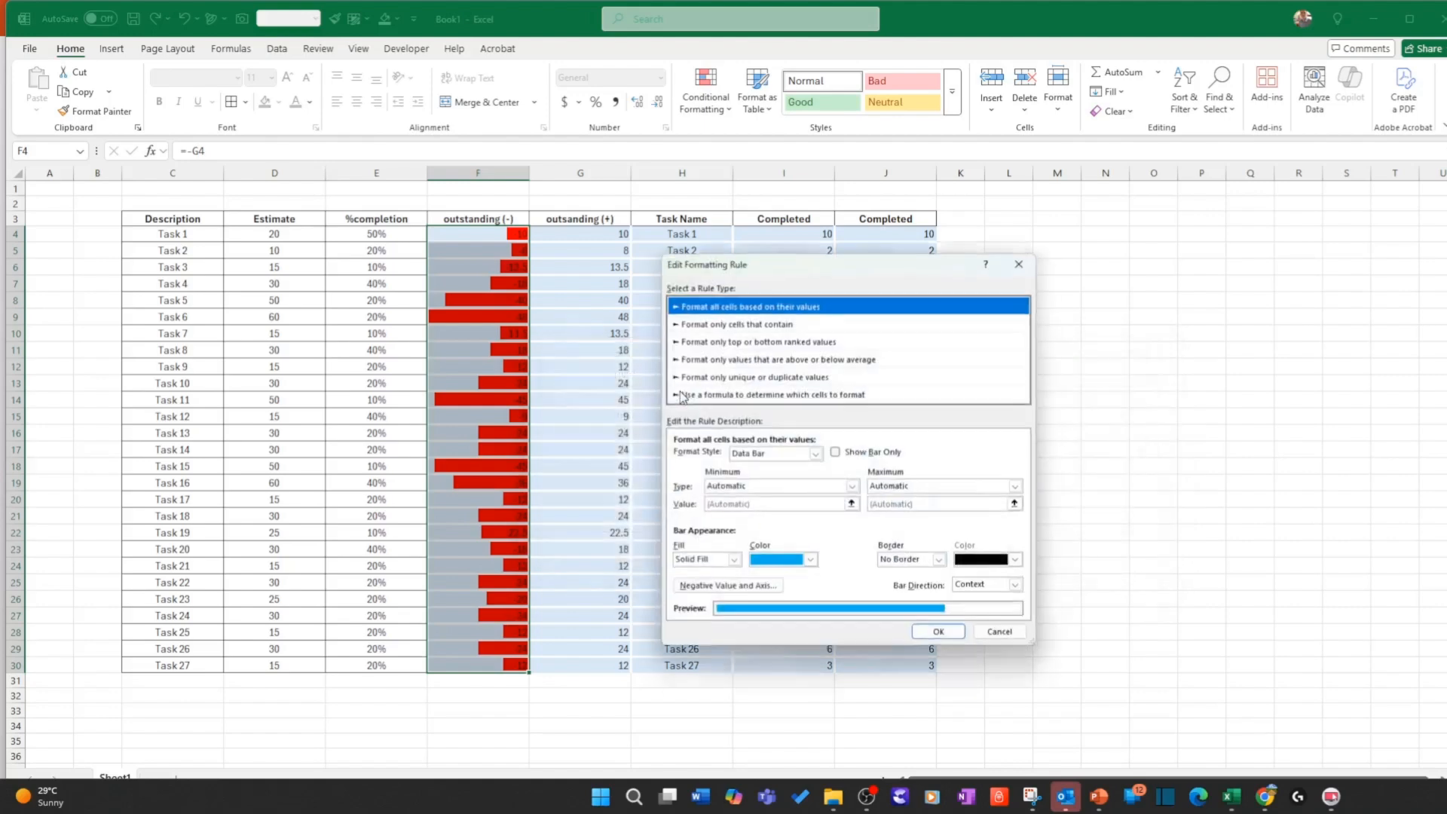
pyautogui.click(728, 590)
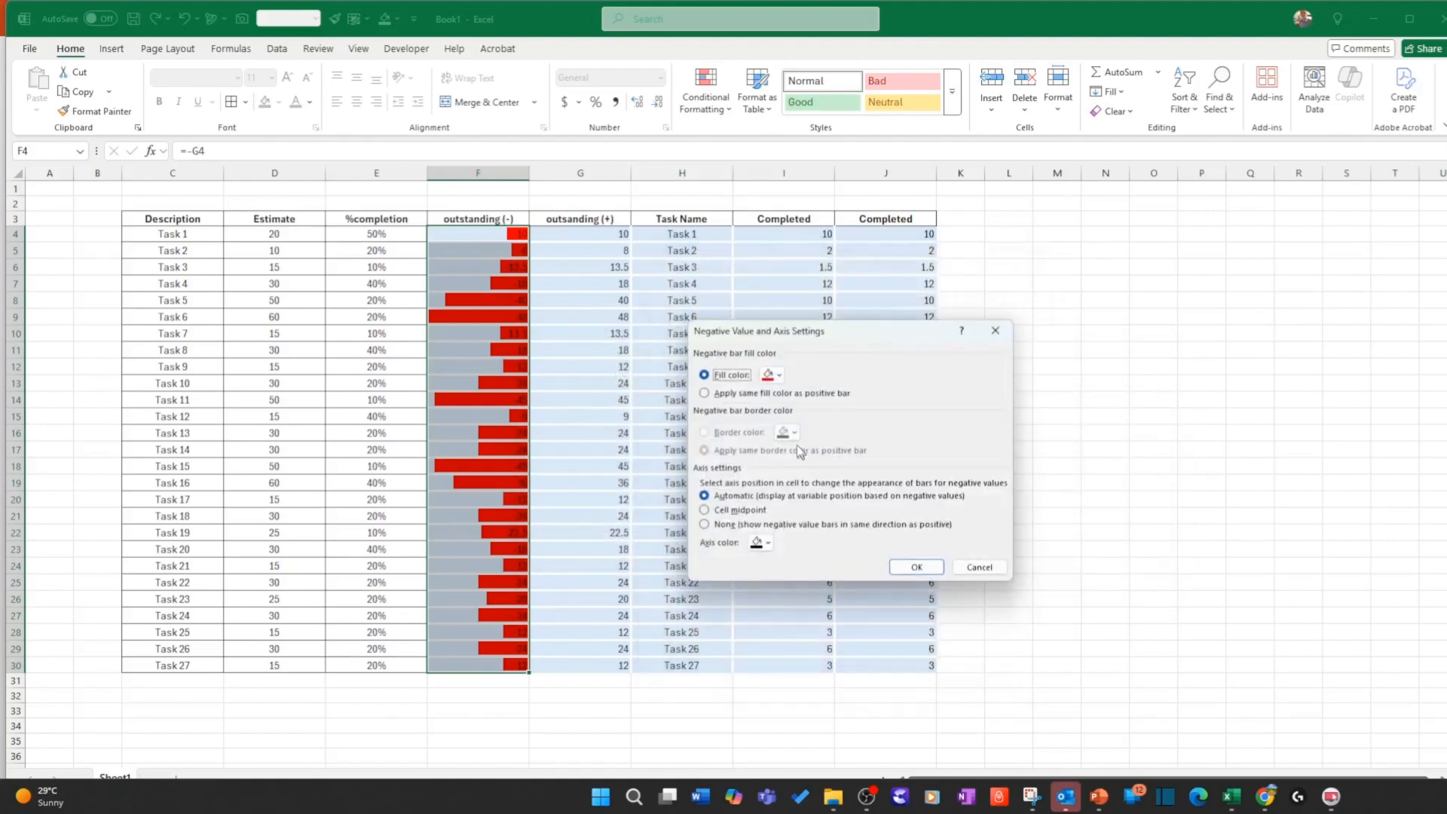
pyautogui.click(780, 375)
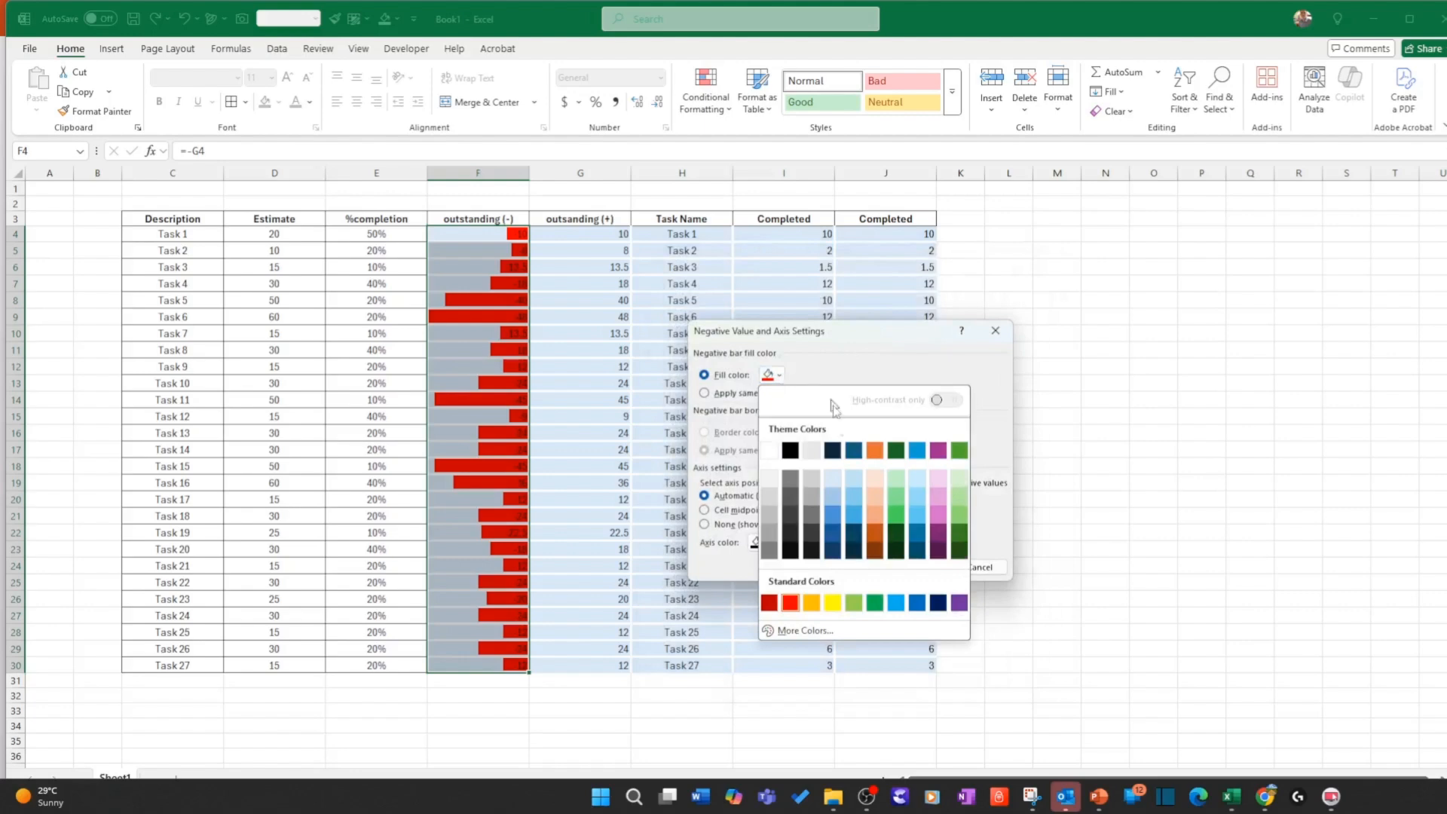
pyautogui.click(812, 603)
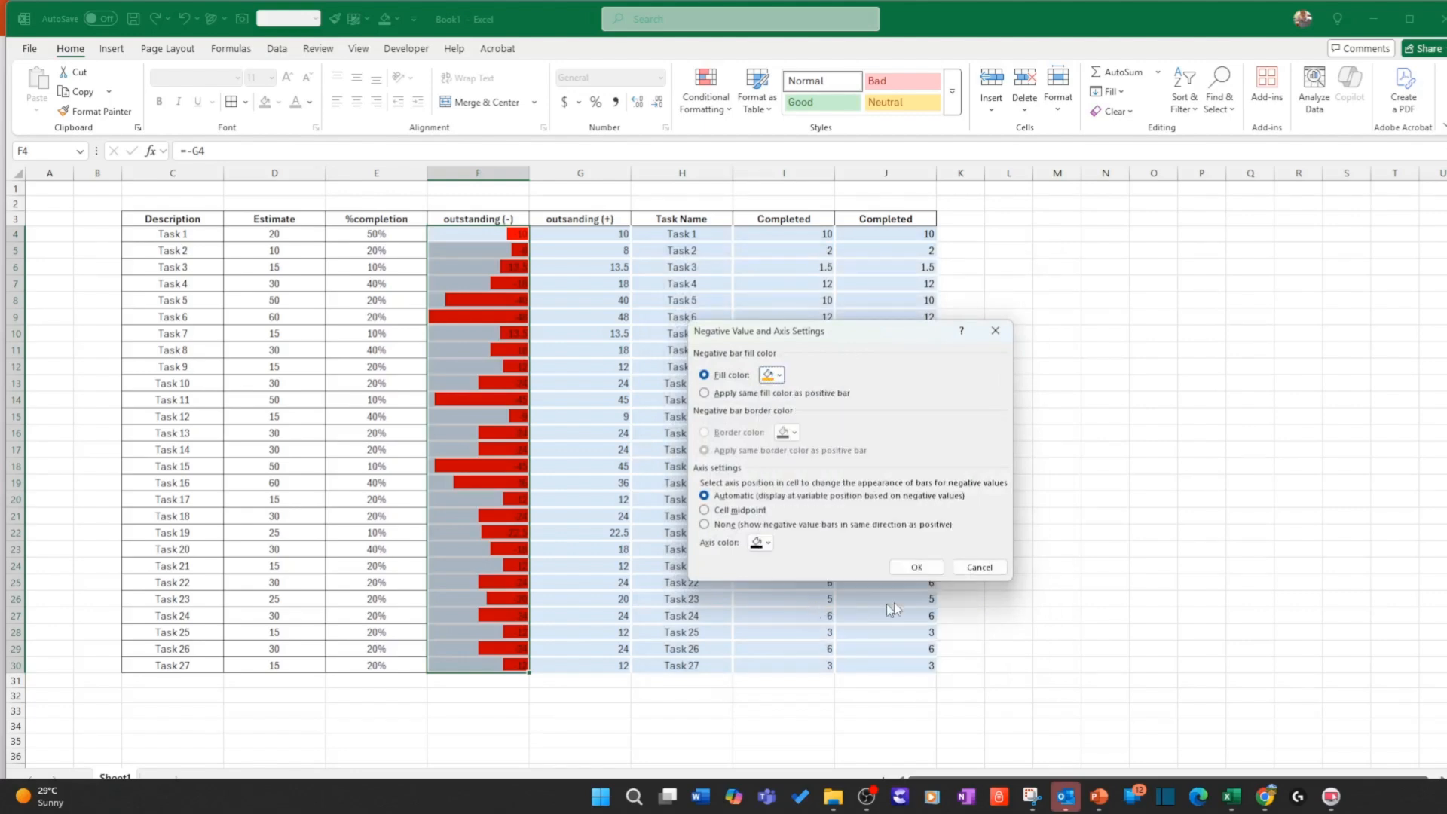
pyautogui.click(917, 567)
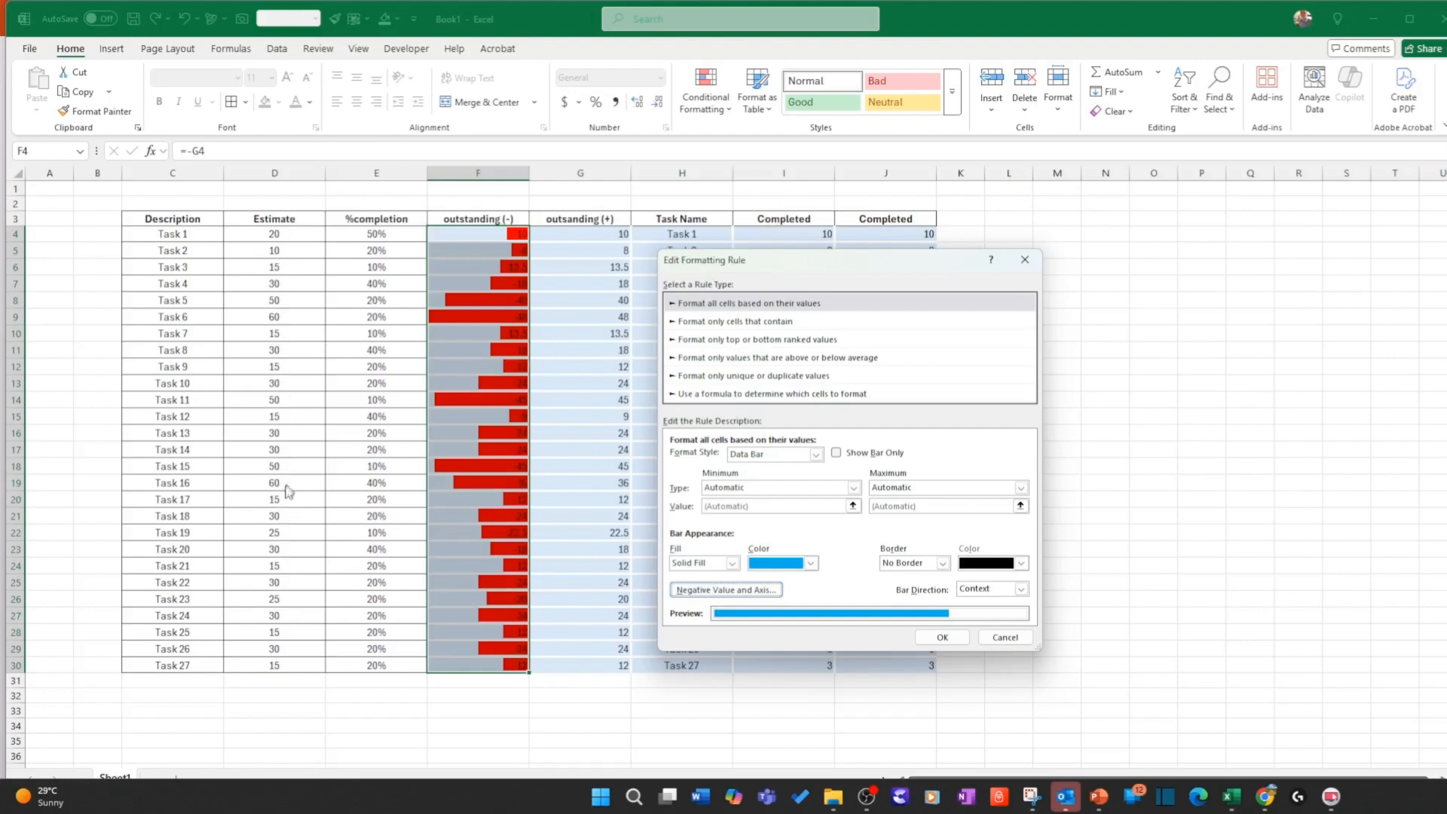
# Step: Set the data bar minimum to the Number type with value -70 and apply the rule to F4:F30
pyautogui.click(742, 488)
pyautogui.click(731, 511)
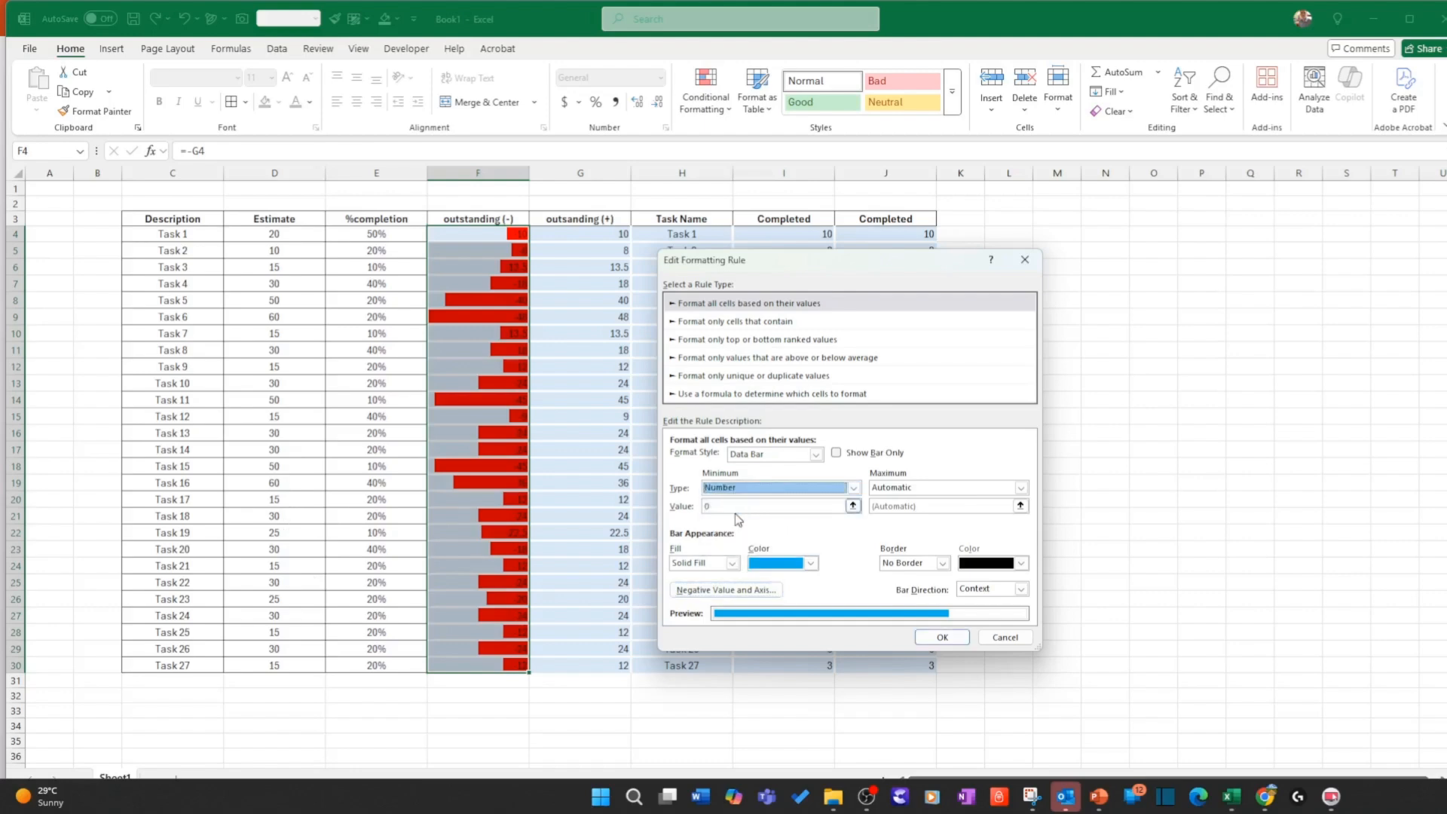
pyautogui.click(728, 506)
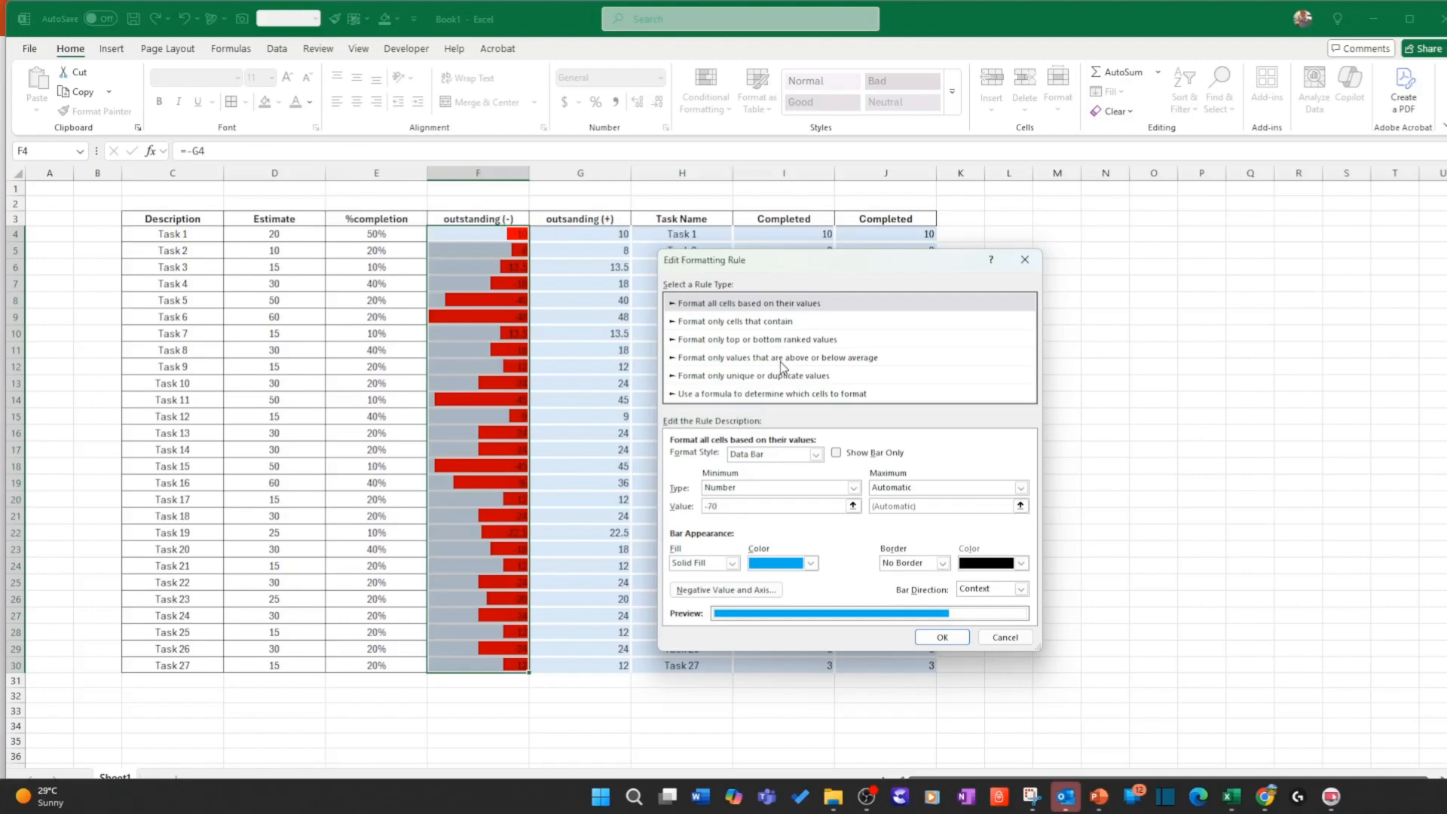
pyautogui.click(942, 637)
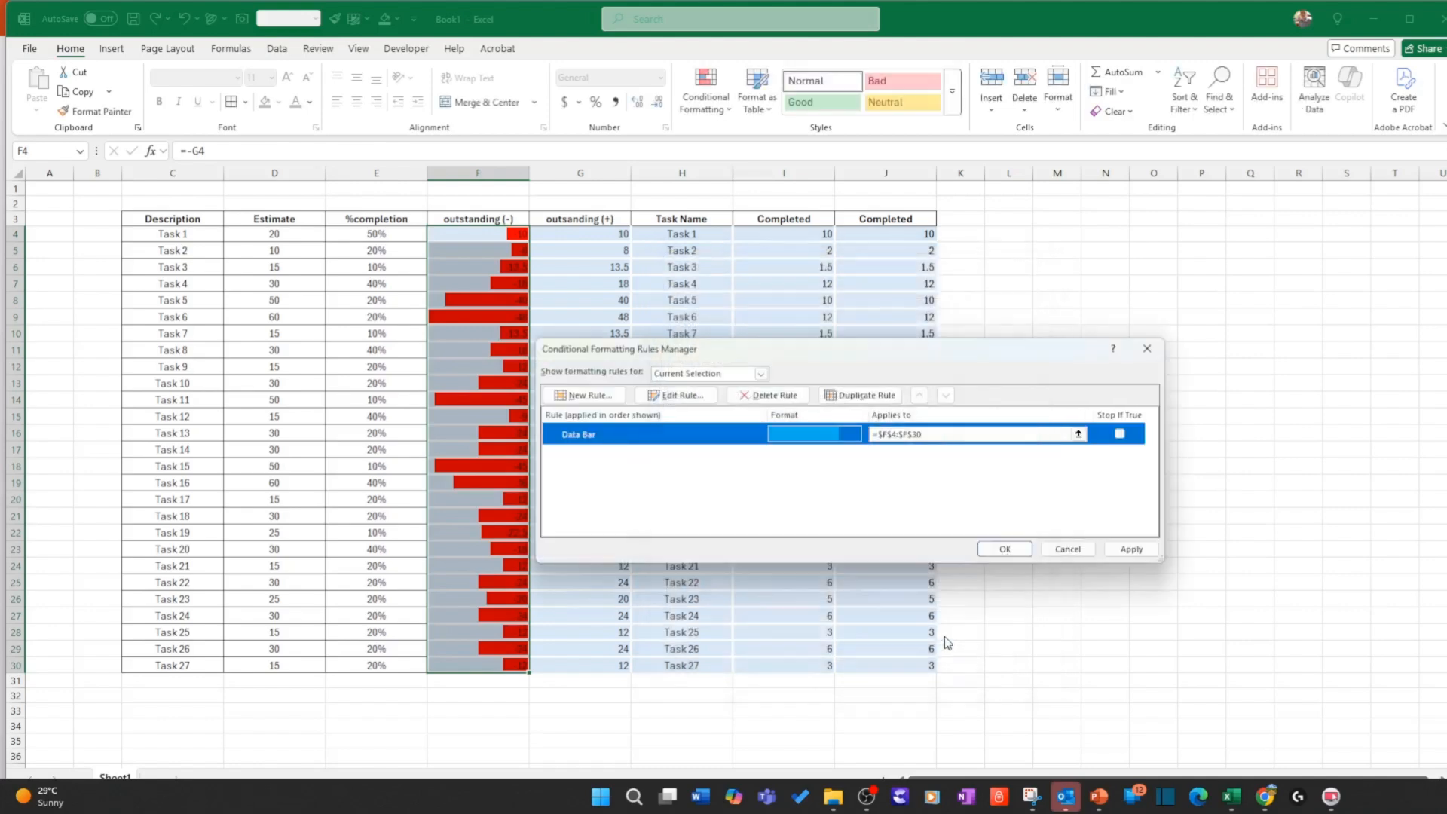
pyautogui.click(1132, 549)
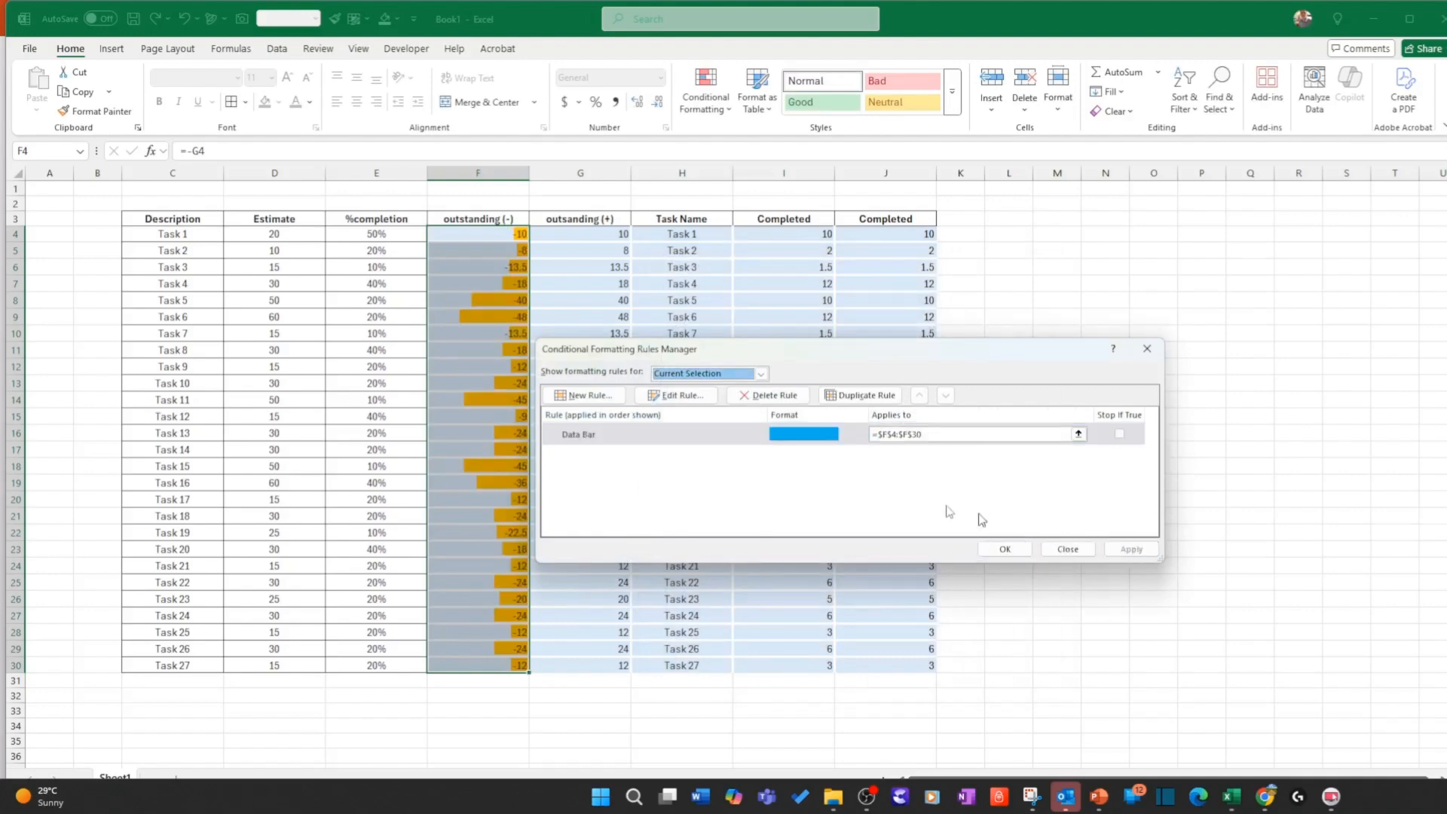
# Step: Make the F4:F30 data bar rule show only the bars without the numbers, and apply it
pyautogui.moveTo(721, 355); pyautogui.dragTo(777, 358)
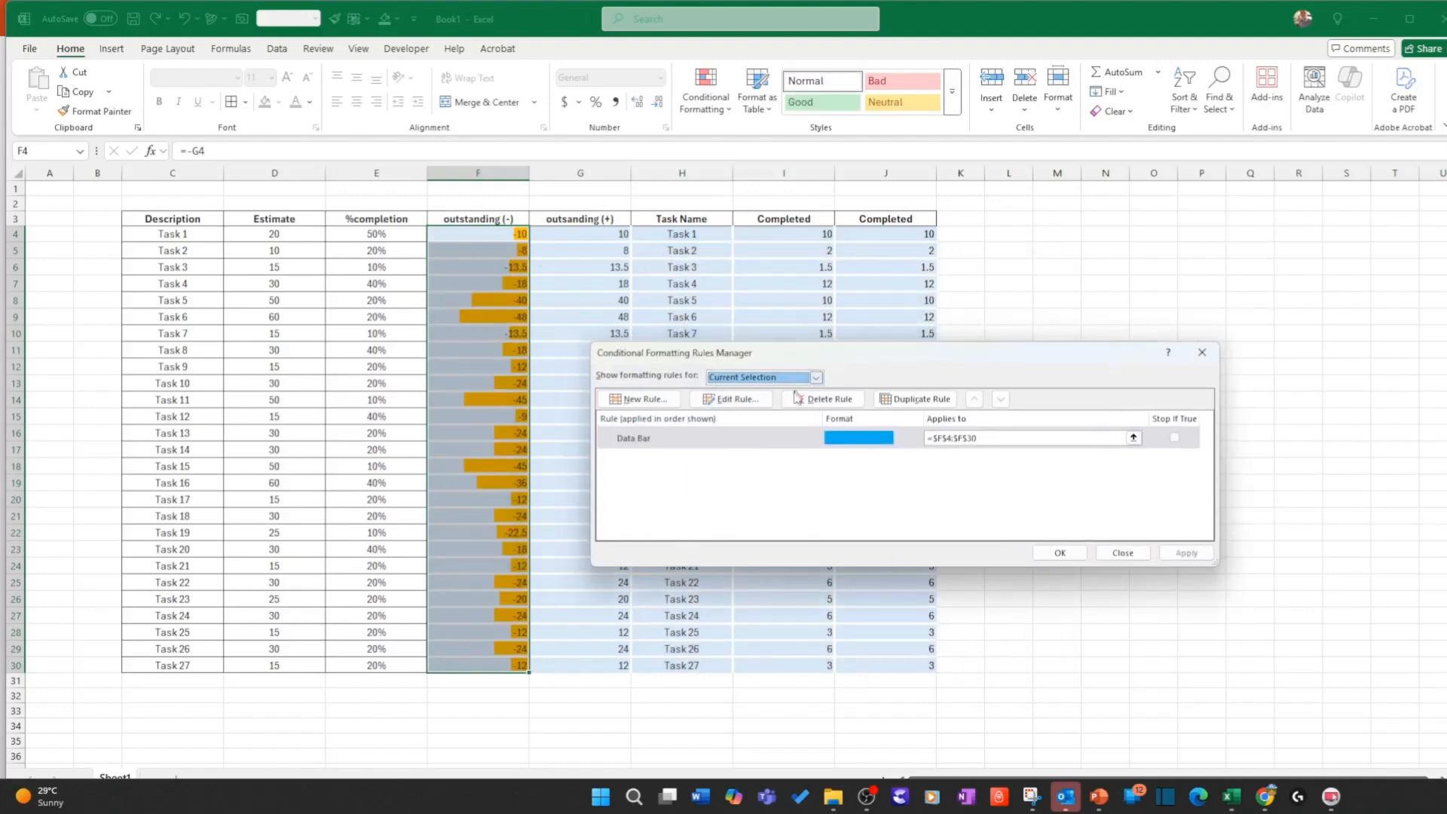
pyautogui.click(735, 401)
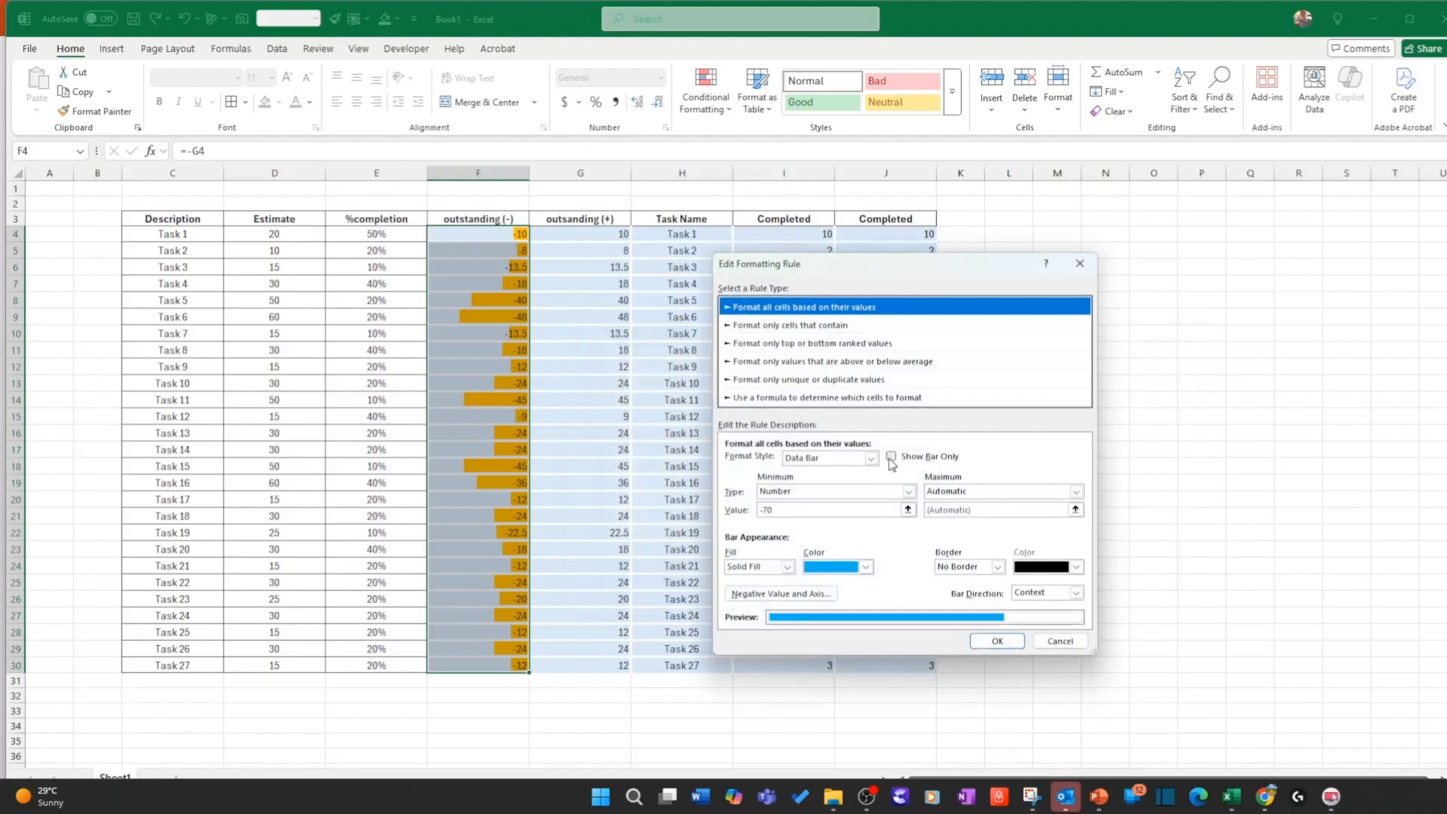
pyautogui.click(892, 457)
pyautogui.click(997, 640)
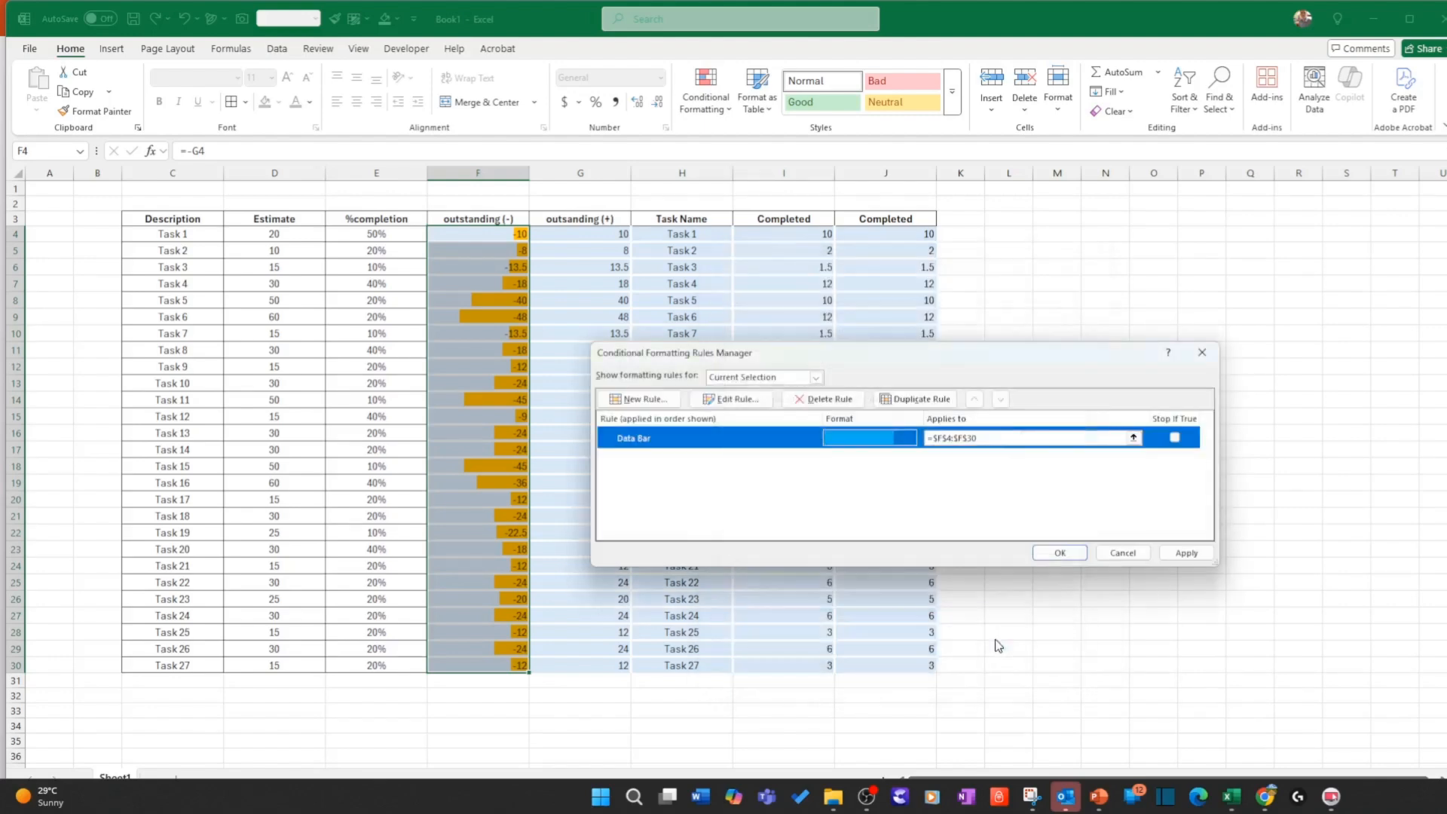
pyautogui.click(1183, 557)
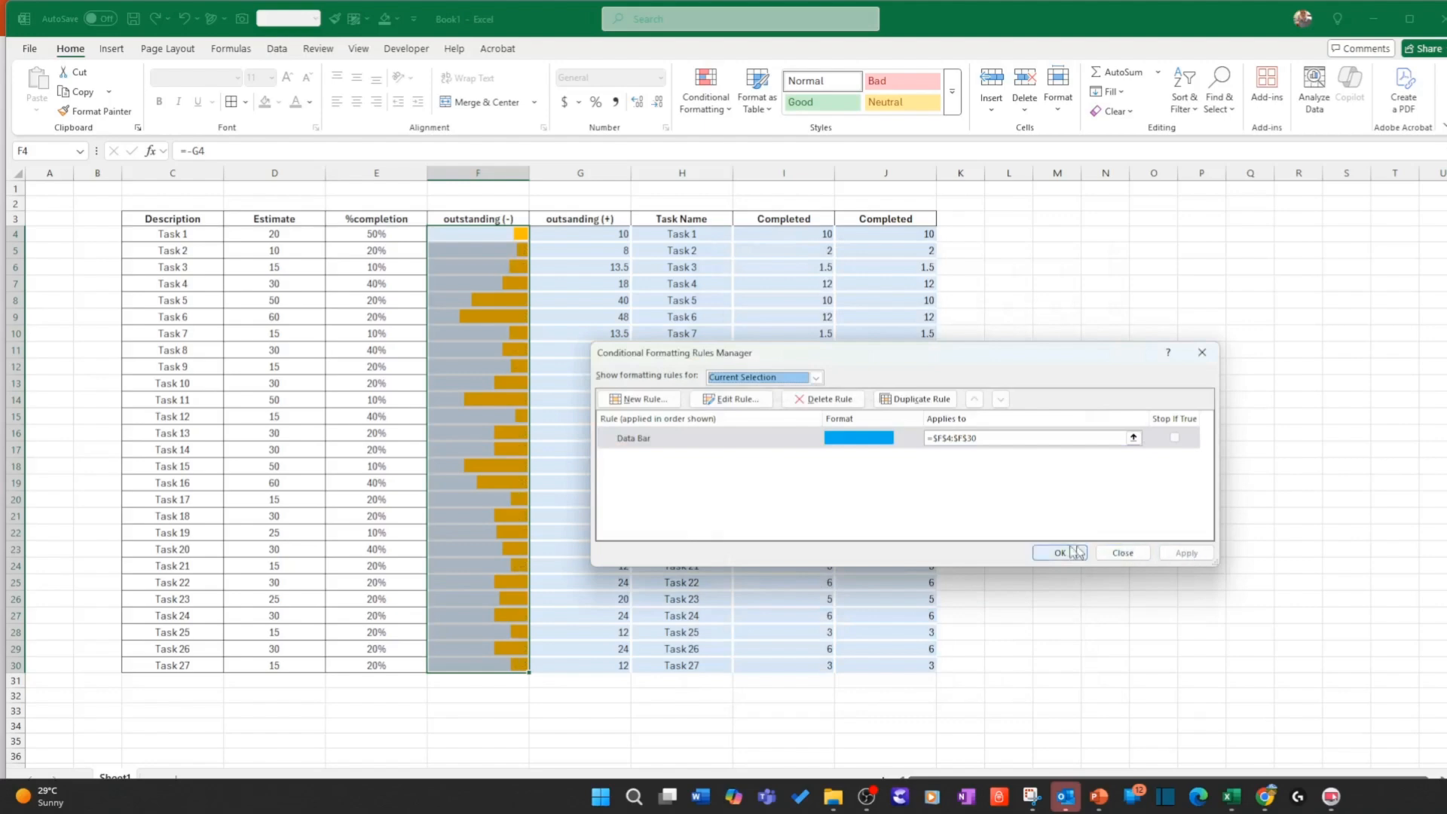
# Step: Copy the data bar formatting of F4:F30 onto the Completed cells J4:J30 and widen column J slightly
pyautogui.click(1056, 551)
pyautogui.click(1179, 561)
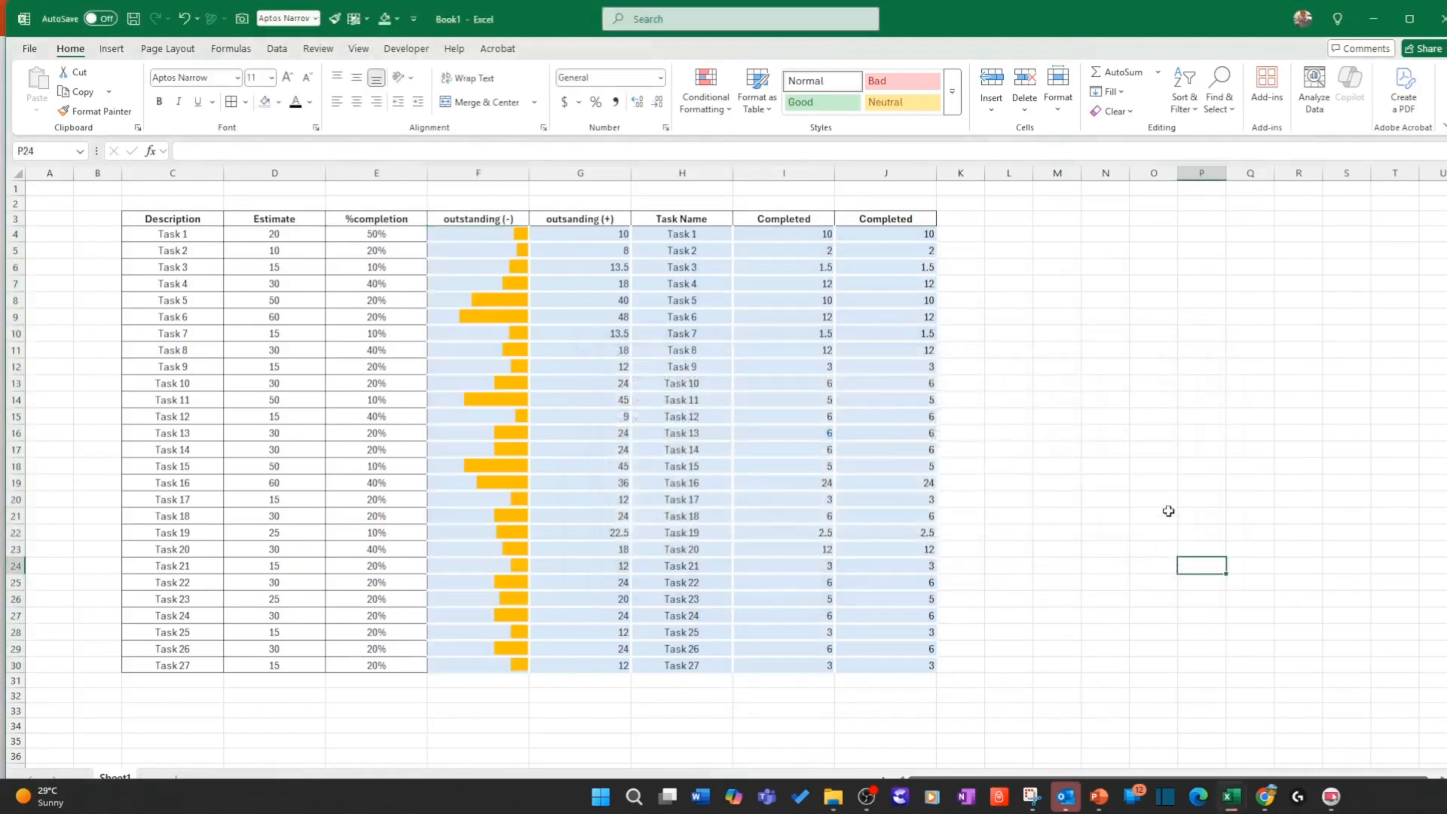
pyautogui.moveTo(498, 234); pyautogui.dragTo(500, 665)
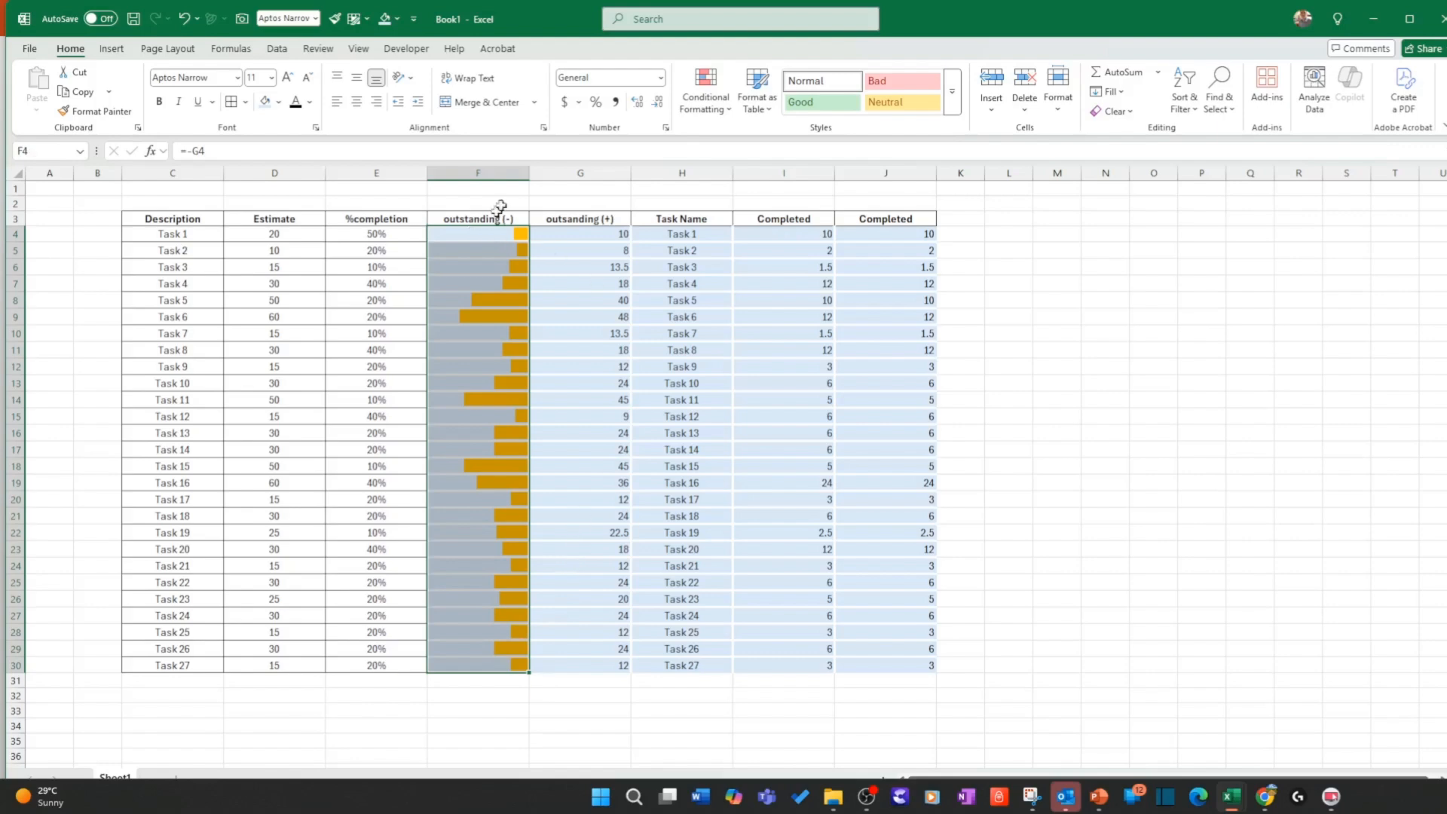
pyautogui.click(113, 111)
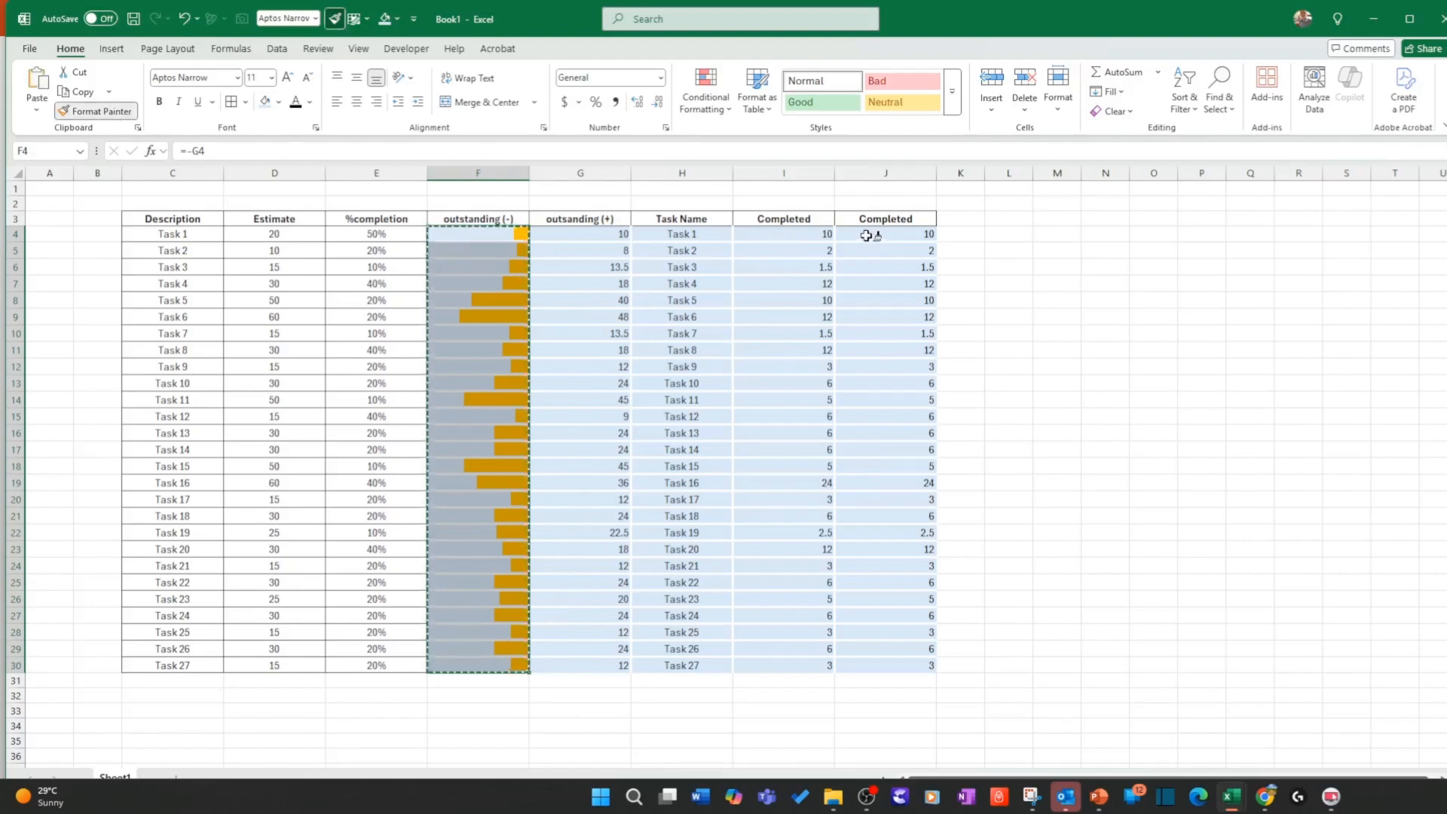
pyautogui.moveTo(867, 232); pyautogui.dragTo(865, 664)
pyautogui.moveTo(933, 169); pyautogui.dragTo(963, 170)
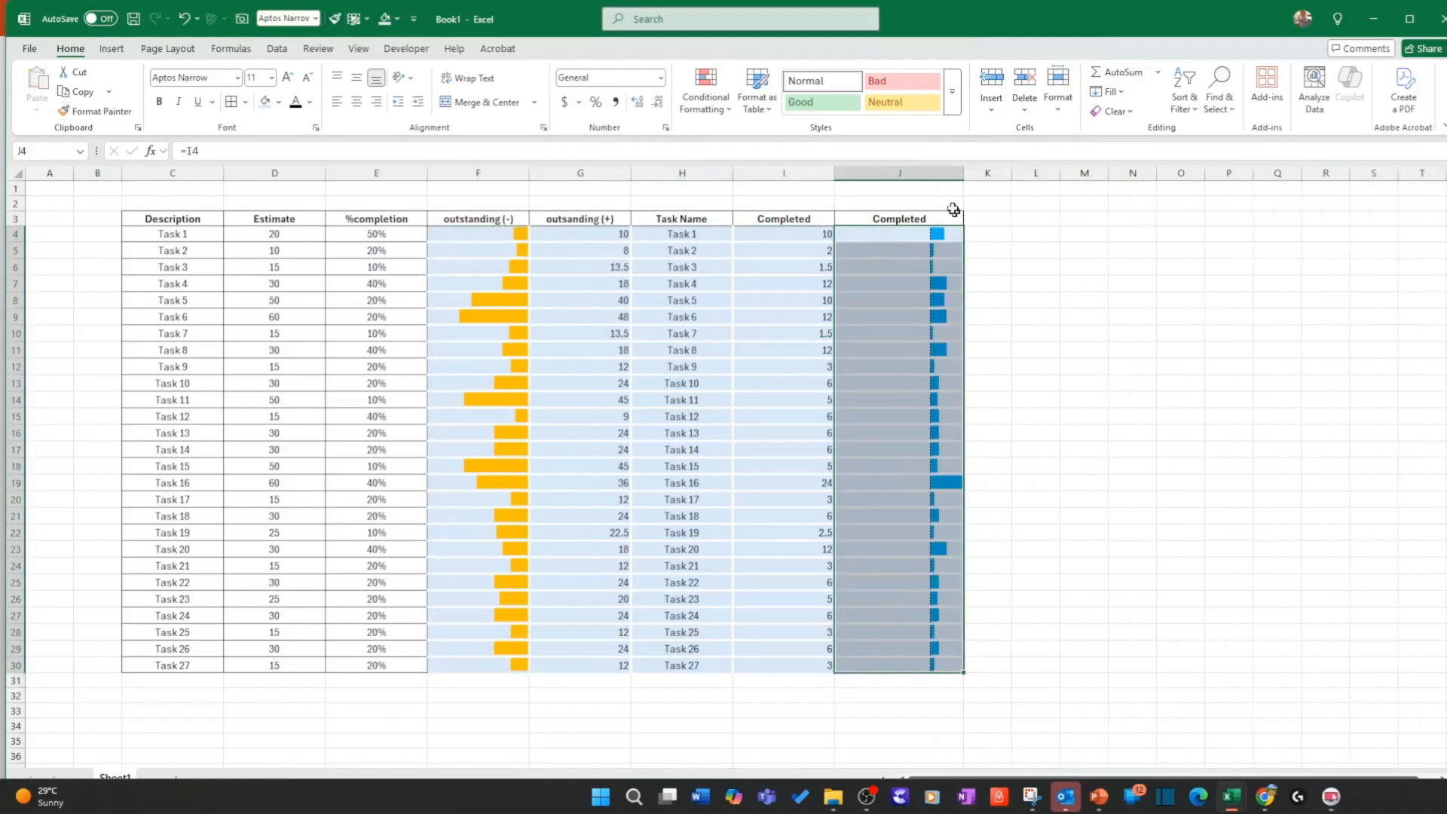
# Step: Edit the data bar rule of J4:J30 and set its minimum number to 0
pyautogui.click(707, 110)
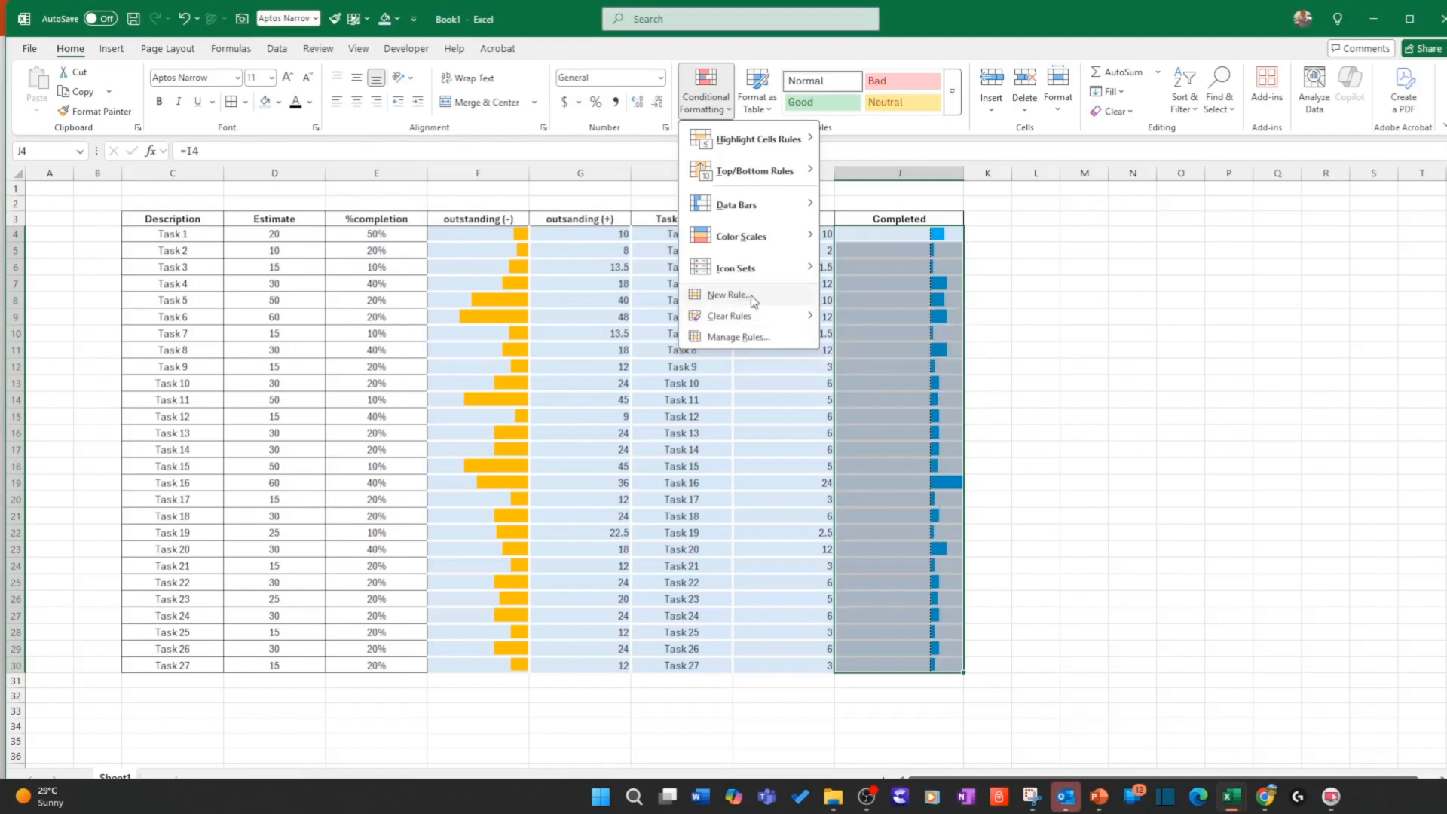
pyautogui.click(748, 341)
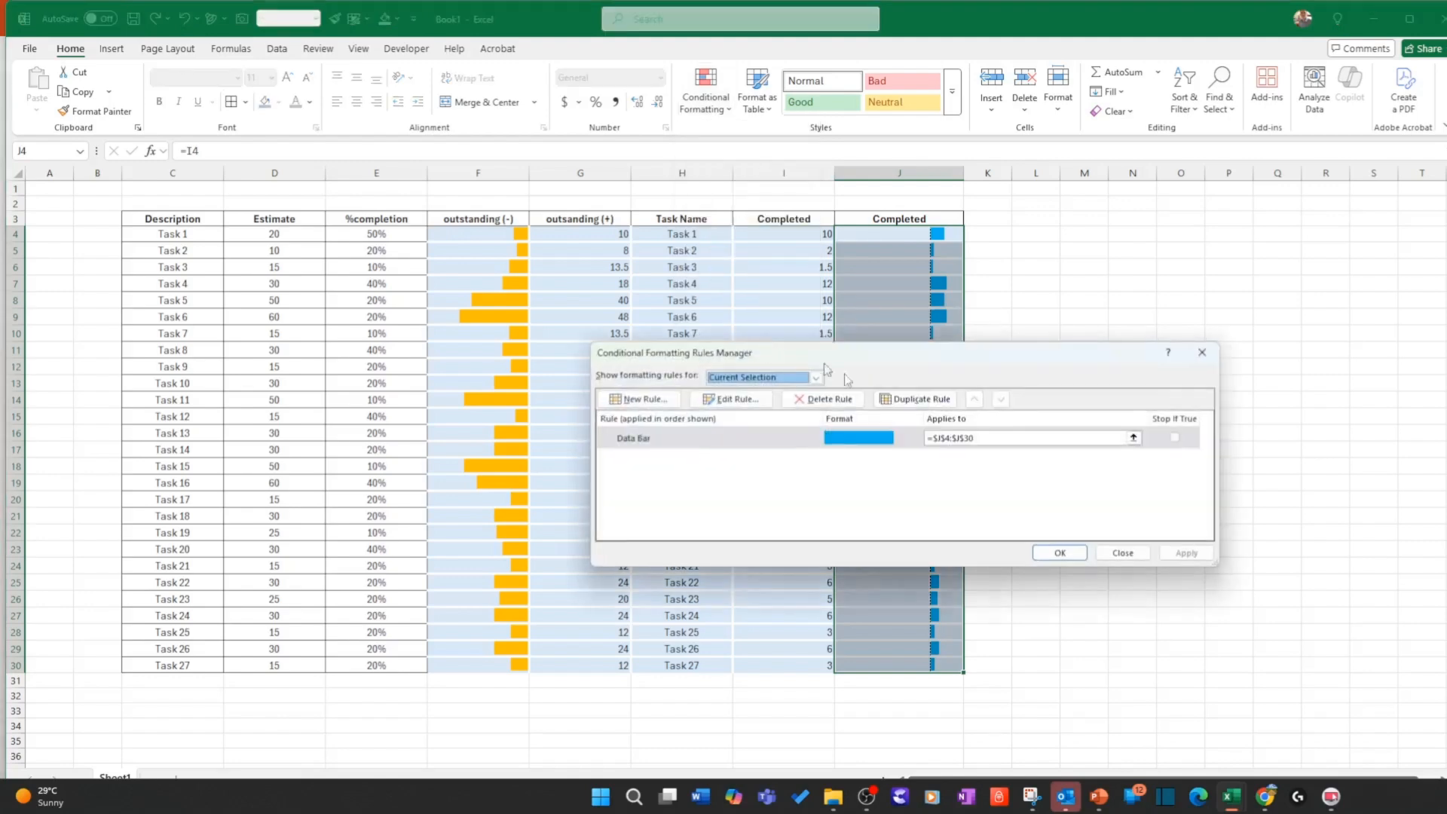
pyautogui.click(773, 443)
pyautogui.click(731, 399)
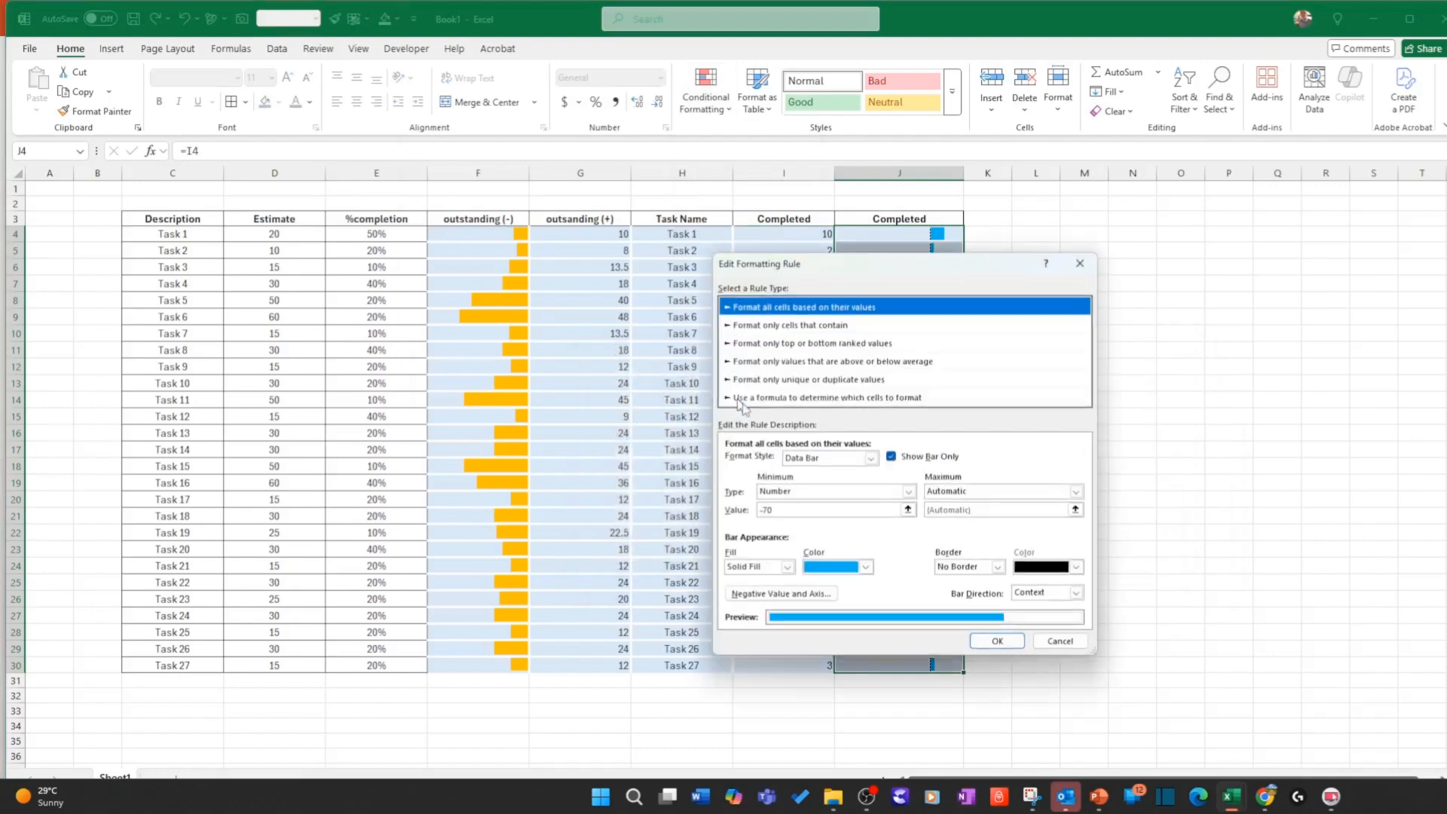
pyautogui.moveTo(796, 511); pyautogui.dragTo(746, 512)
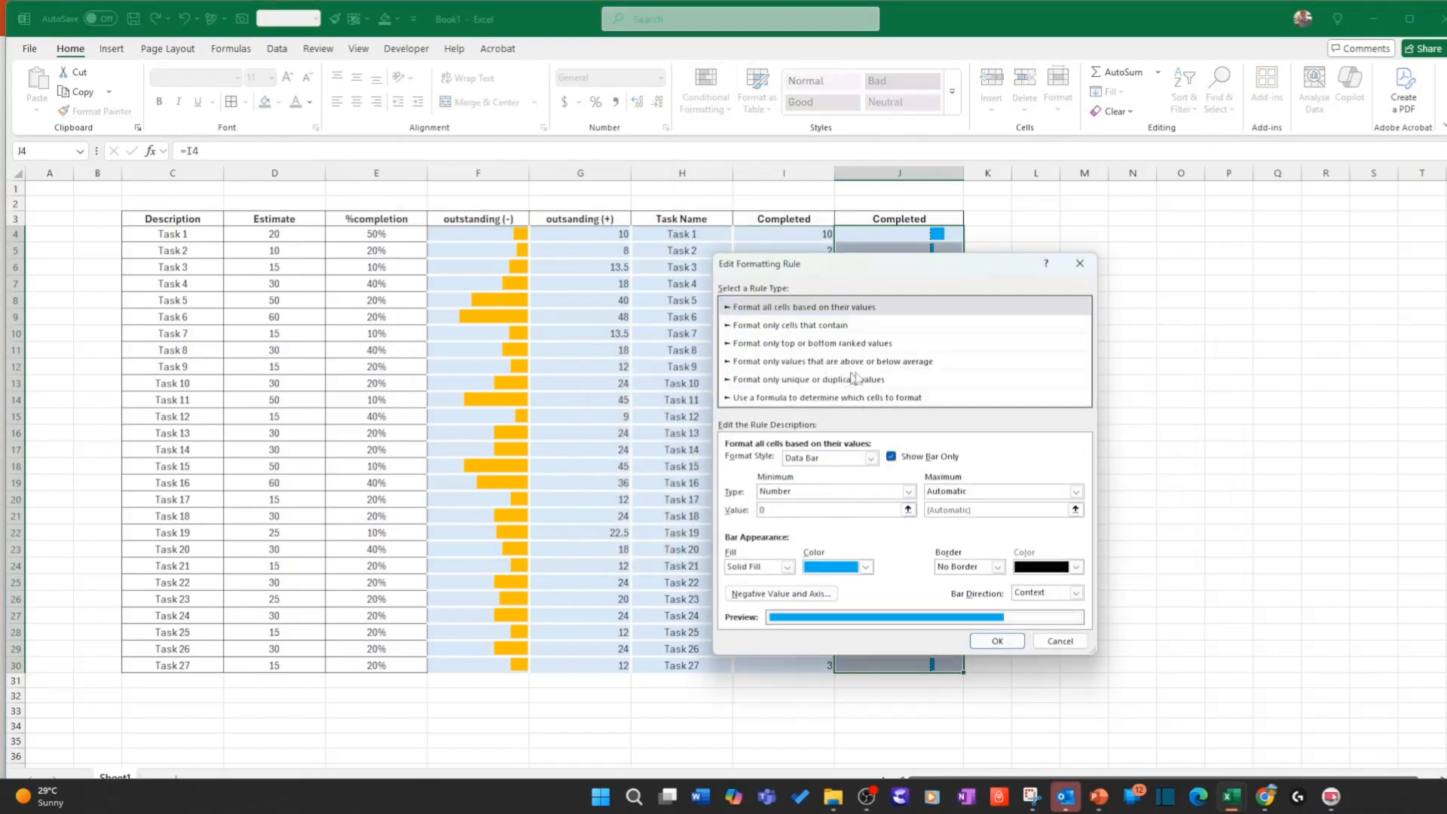
# Step: Set the data bar maximum to the Number type with value 70 and apply the rule to J4:J30
pyautogui.click(951, 492)
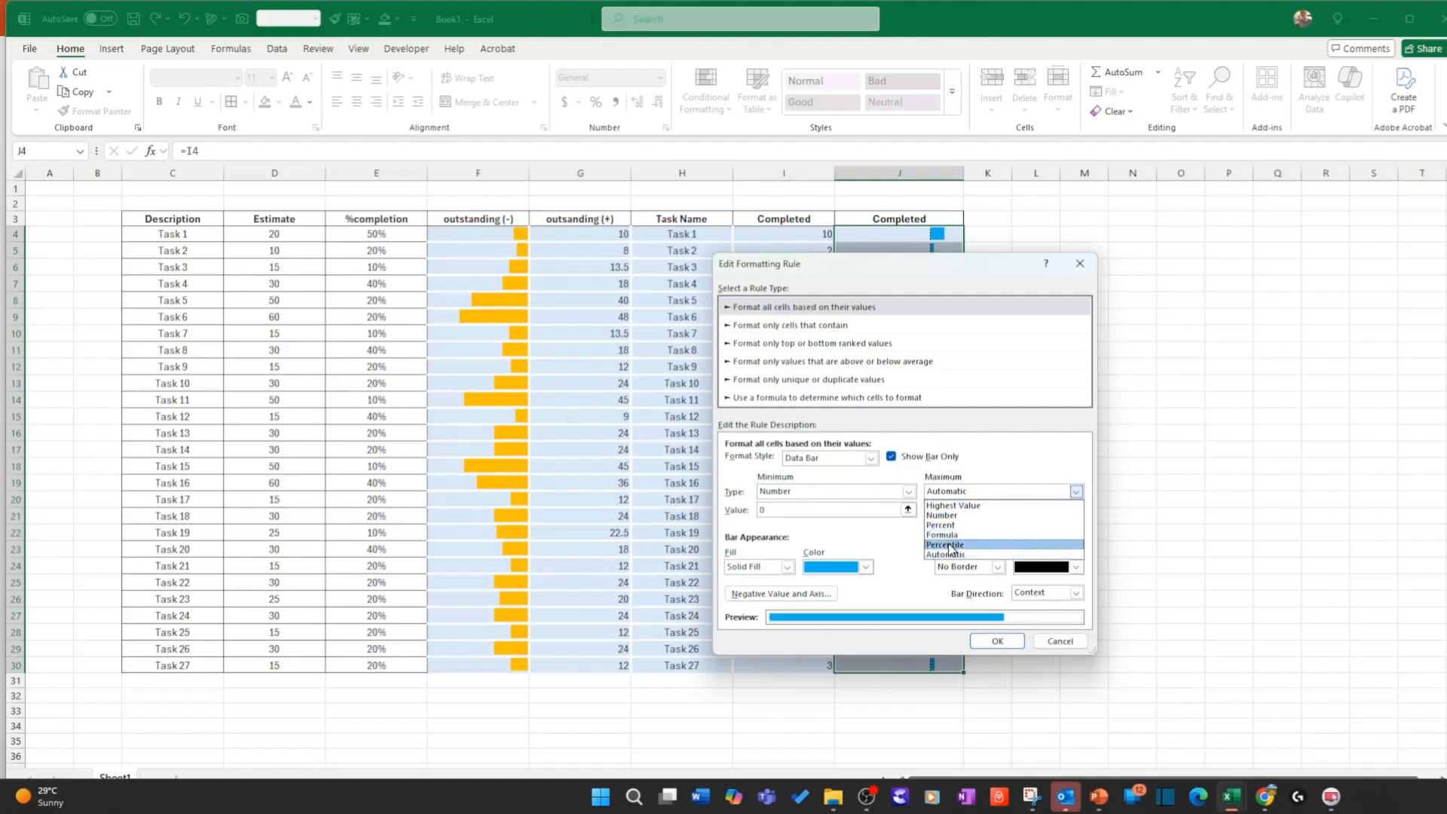
pyautogui.click(953, 515)
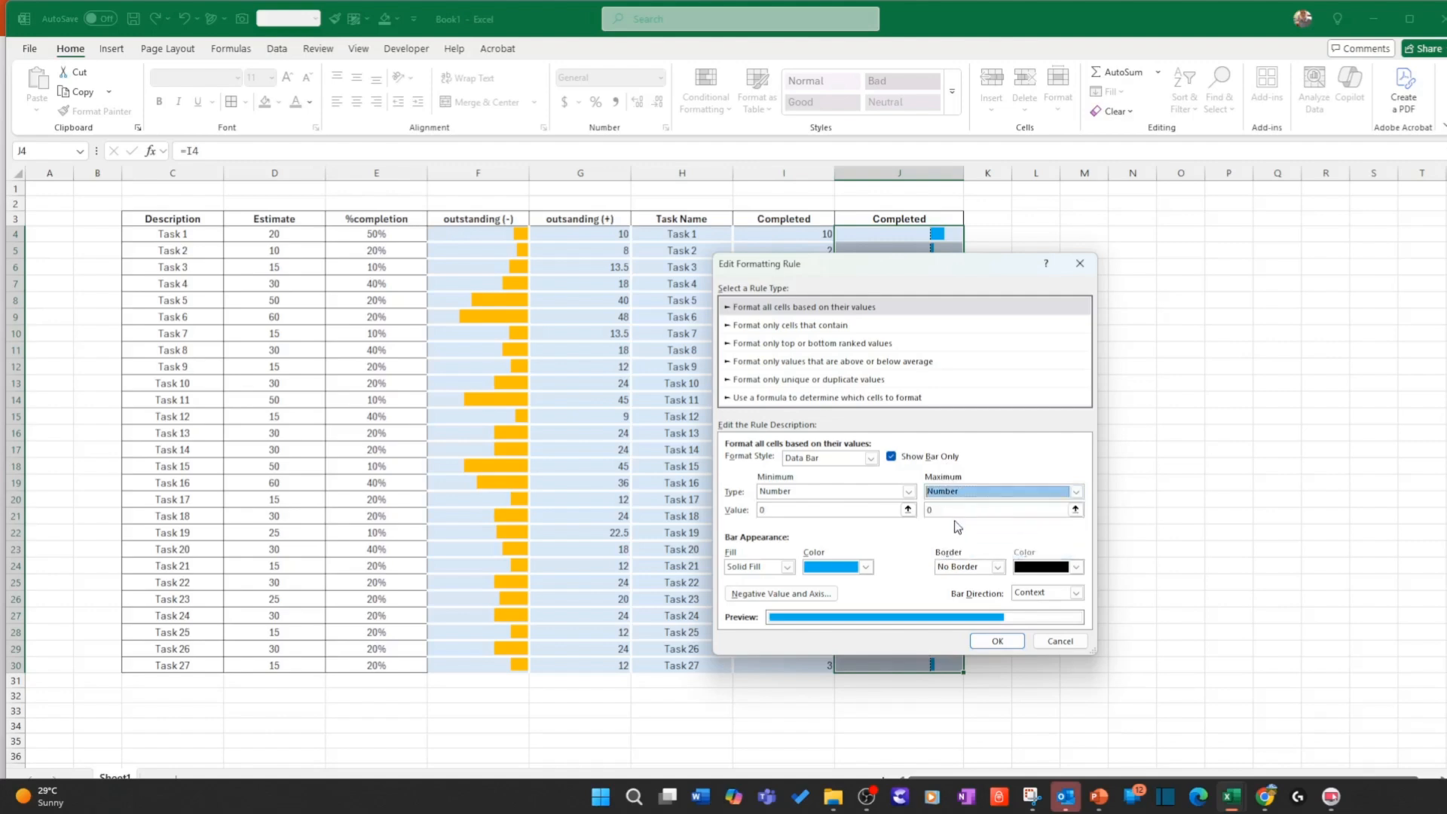
pyautogui.click(945, 510)
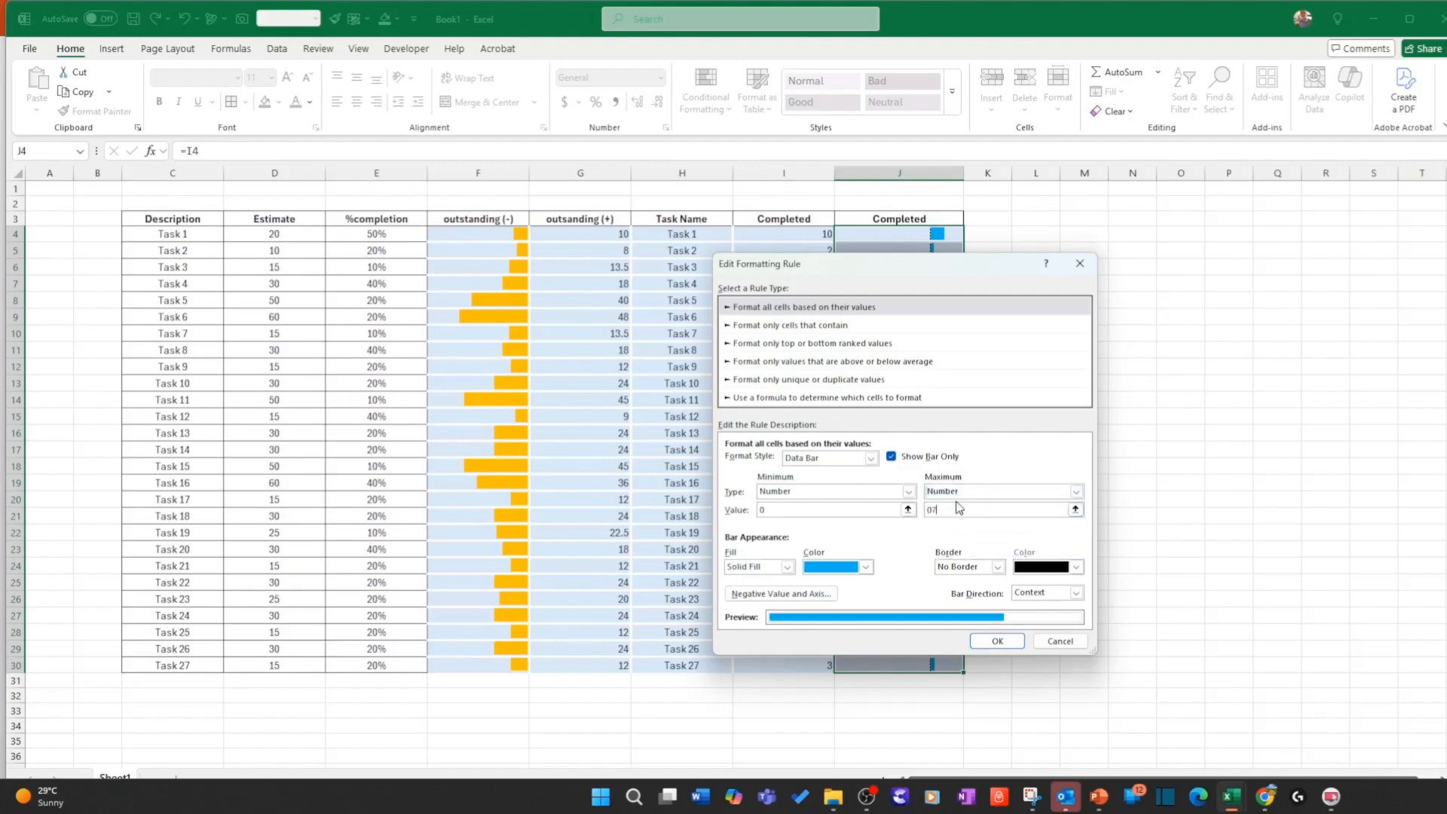
pyautogui.click(997, 642)
pyautogui.click(1186, 553)
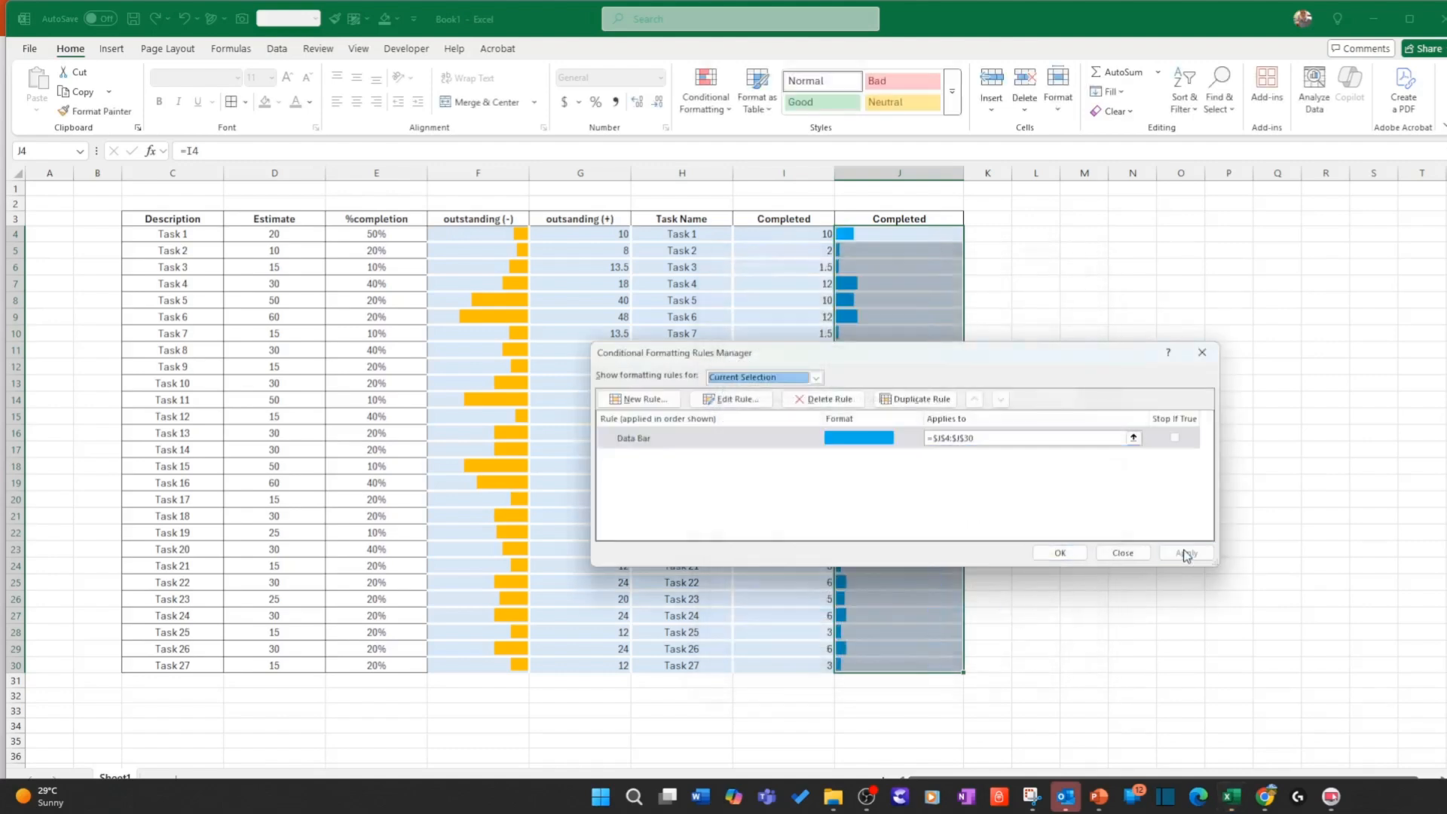
pyautogui.click(1060, 552)
pyautogui.click(1078, 597)
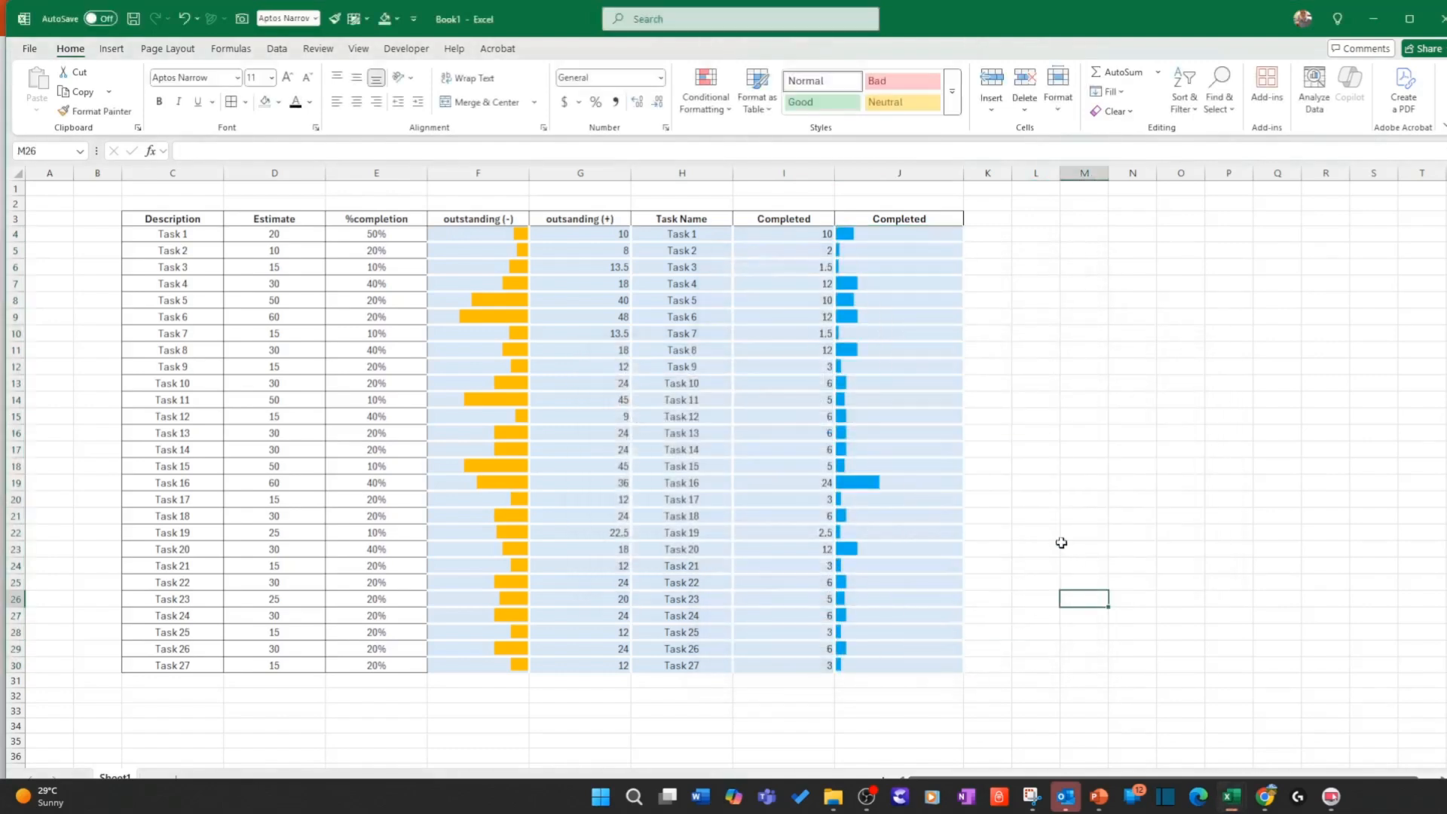
# Step: Widen the outstanding (-) column F slightly
pyautogui.click(887, 171)
pyautogui.click(500, 169)
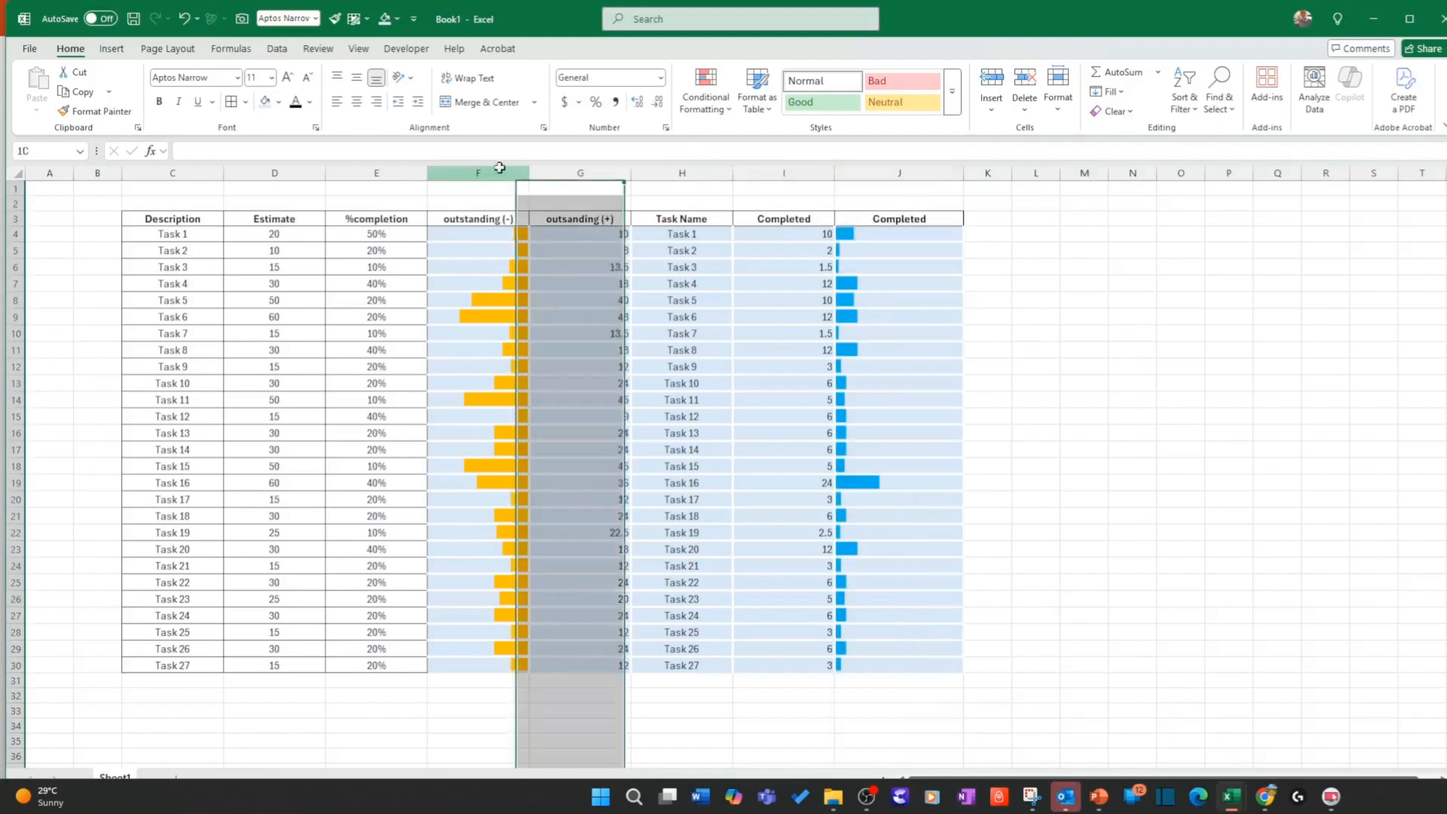
pyautogui.moveTo(529, 173); pyautogui.dragTo(537, 173)
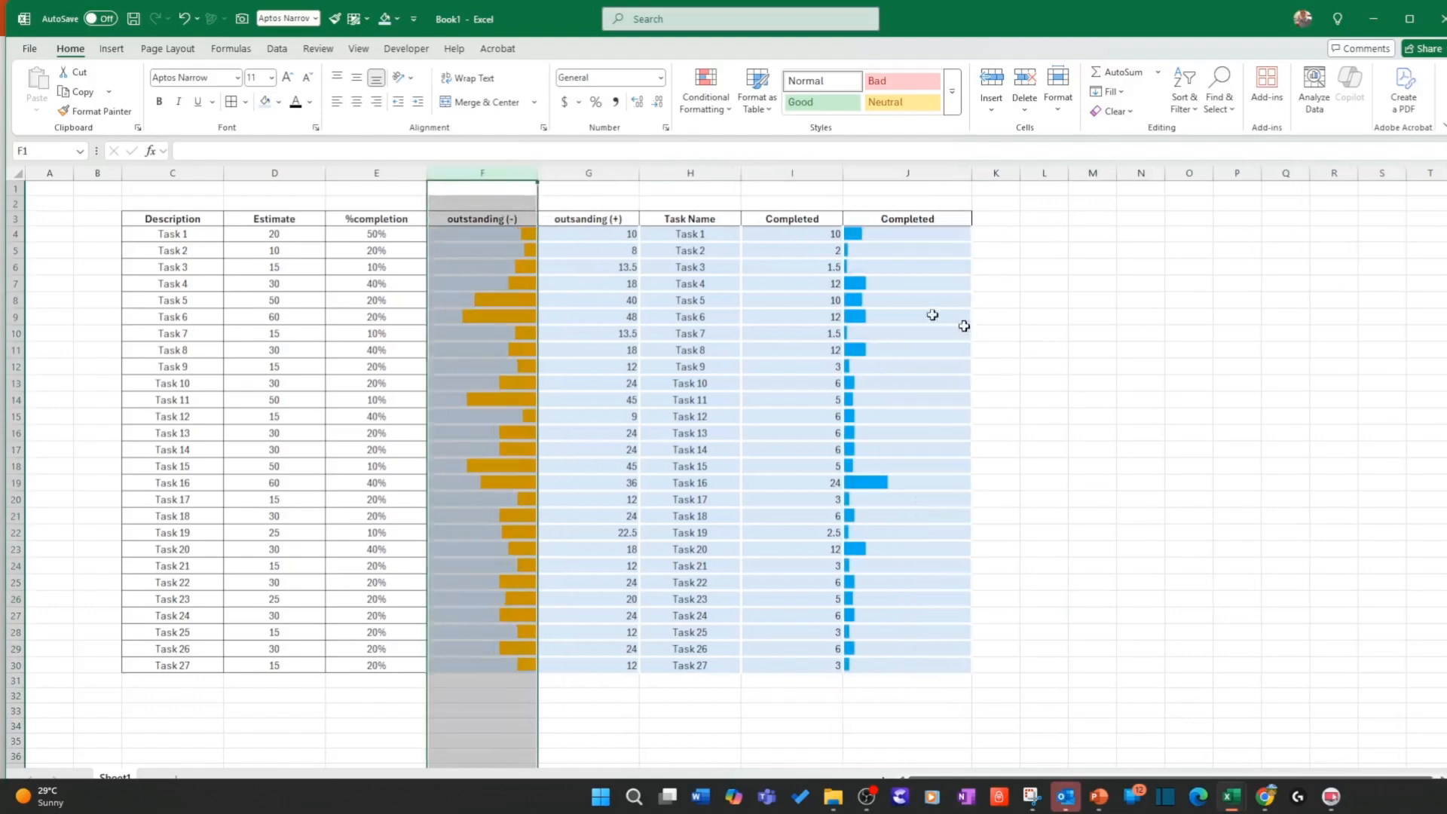
pyautogui.click(1166, 420)
# Step: Show the numbers in G4:G30 and I4:I30 without decimals and centre them in their cells
pyautogui.moveTo(617, 236); pyautogui.dragTo(618, 653)
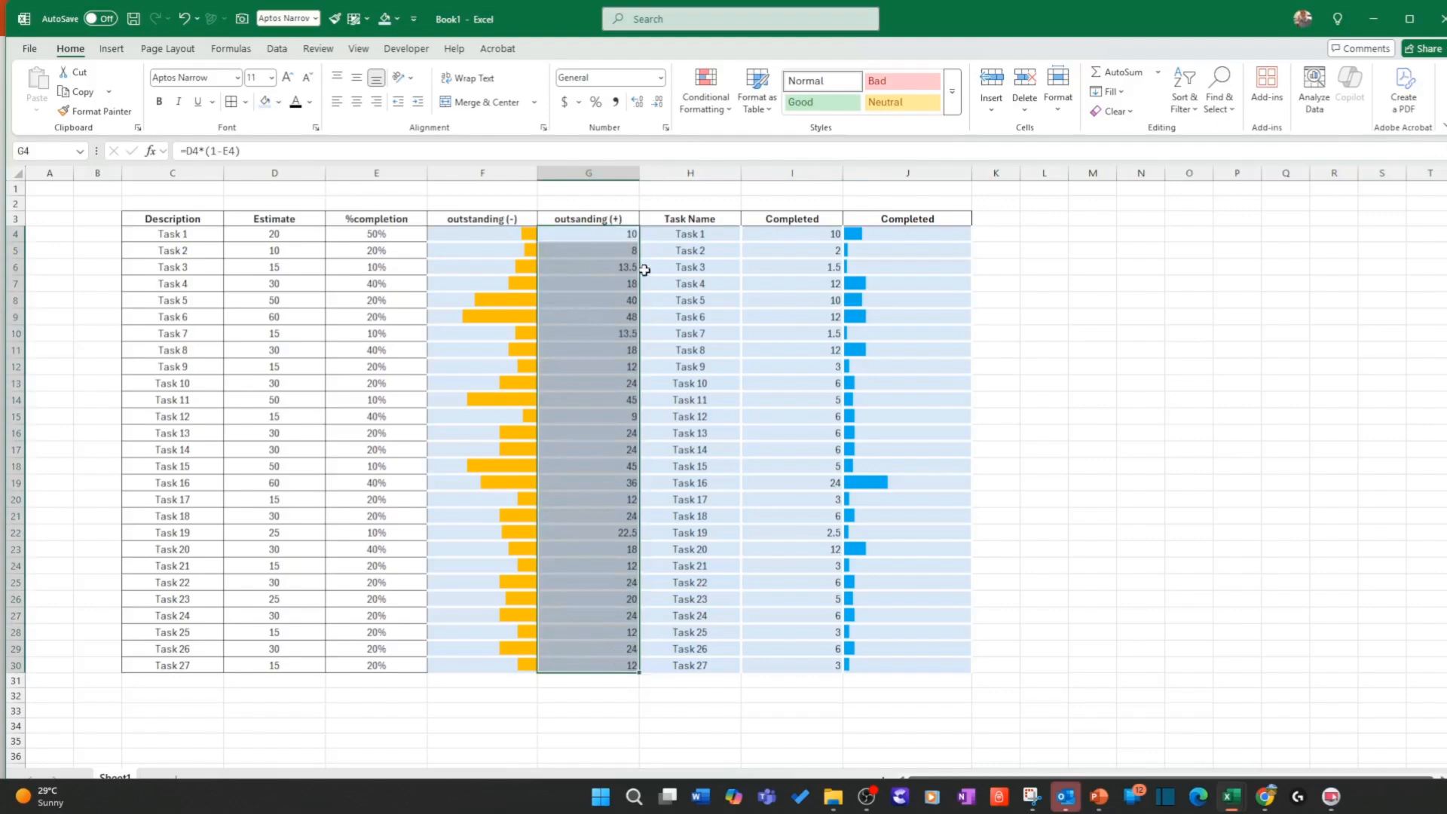
pyautogui.click(659, 102)
pyautogui.click(357, 101)
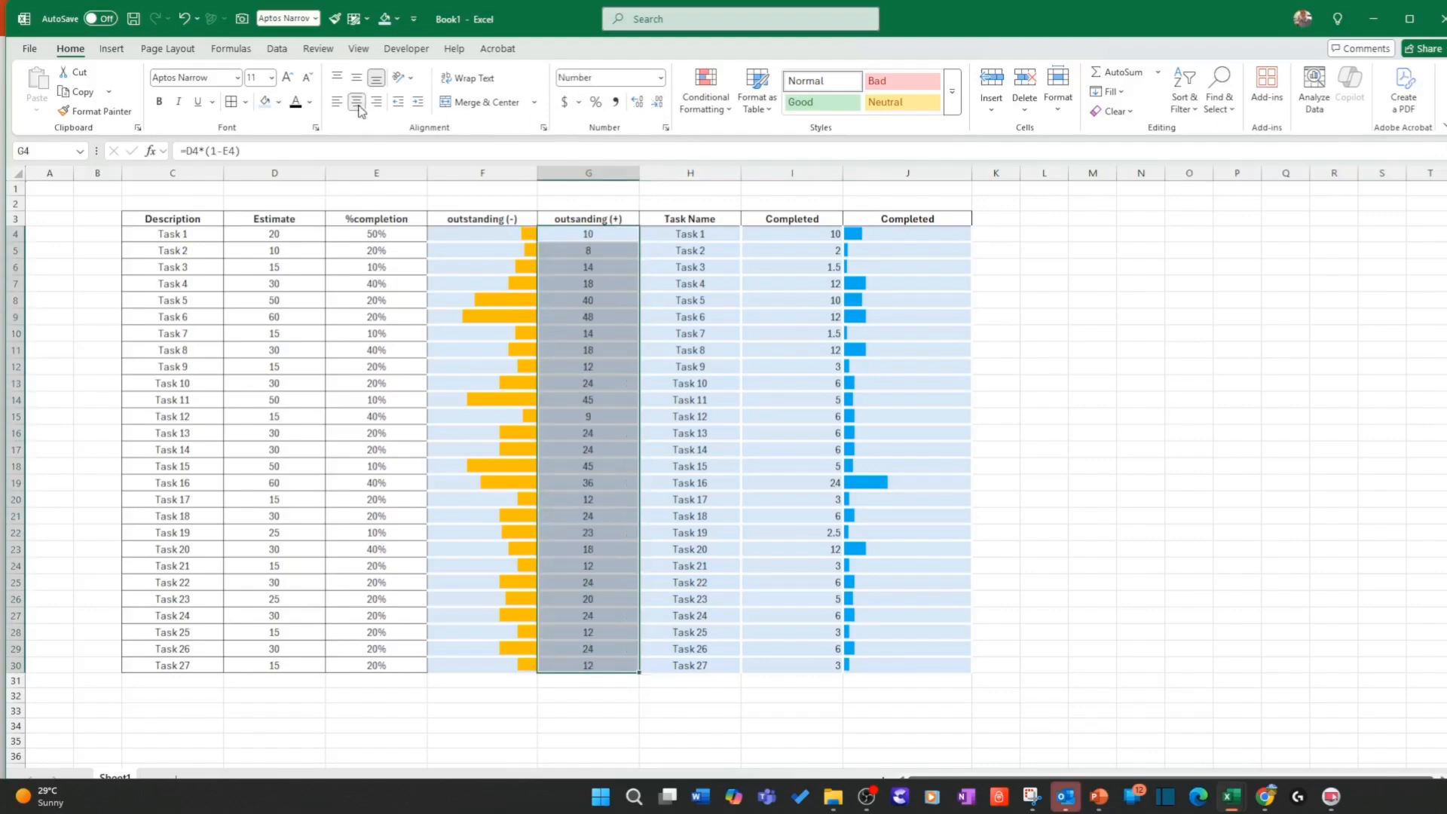
pyautogui.moveTo(786, 235); pyautogui.dragTo(775, 663)
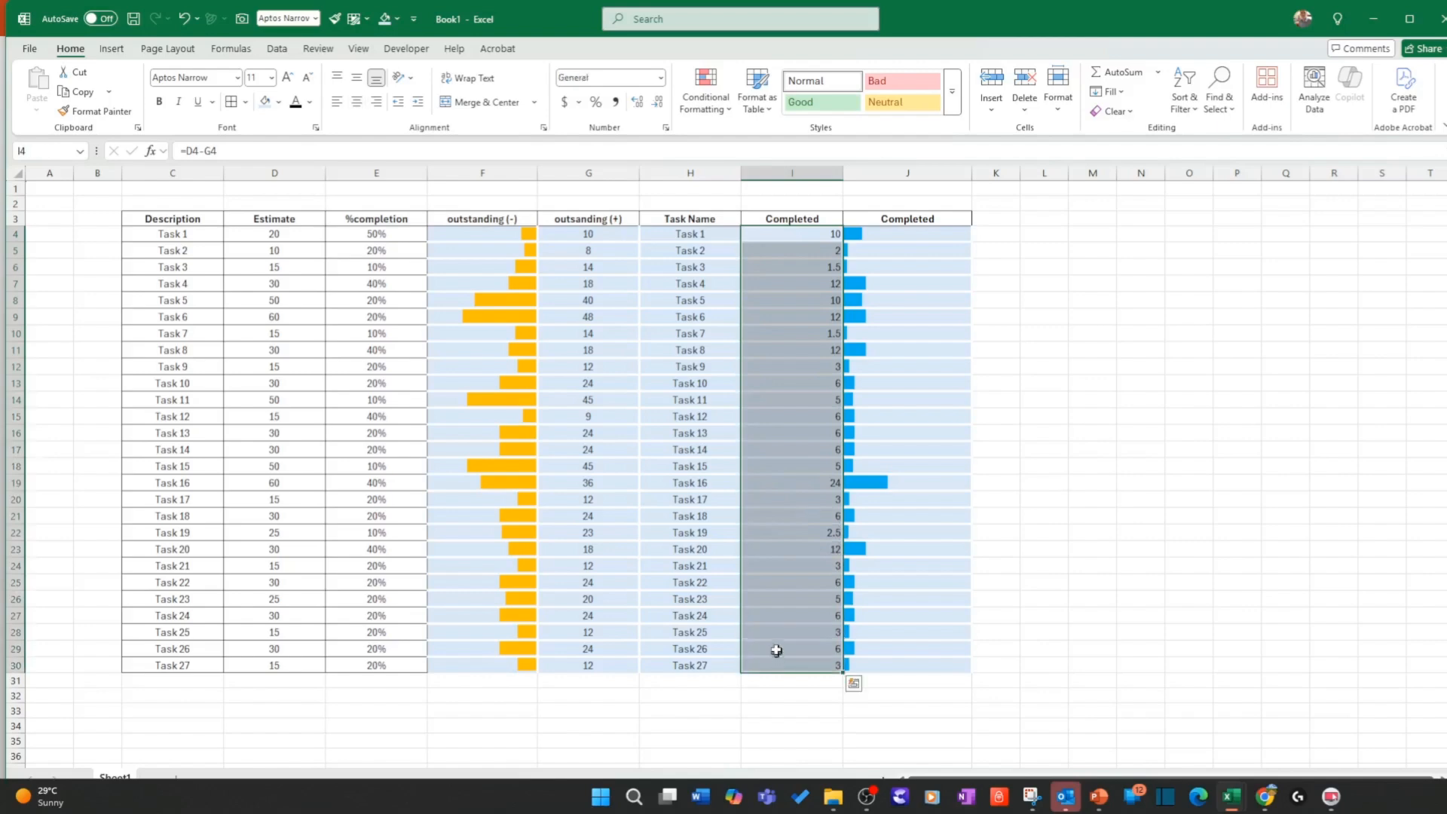
pyautogui.click(661, 103)
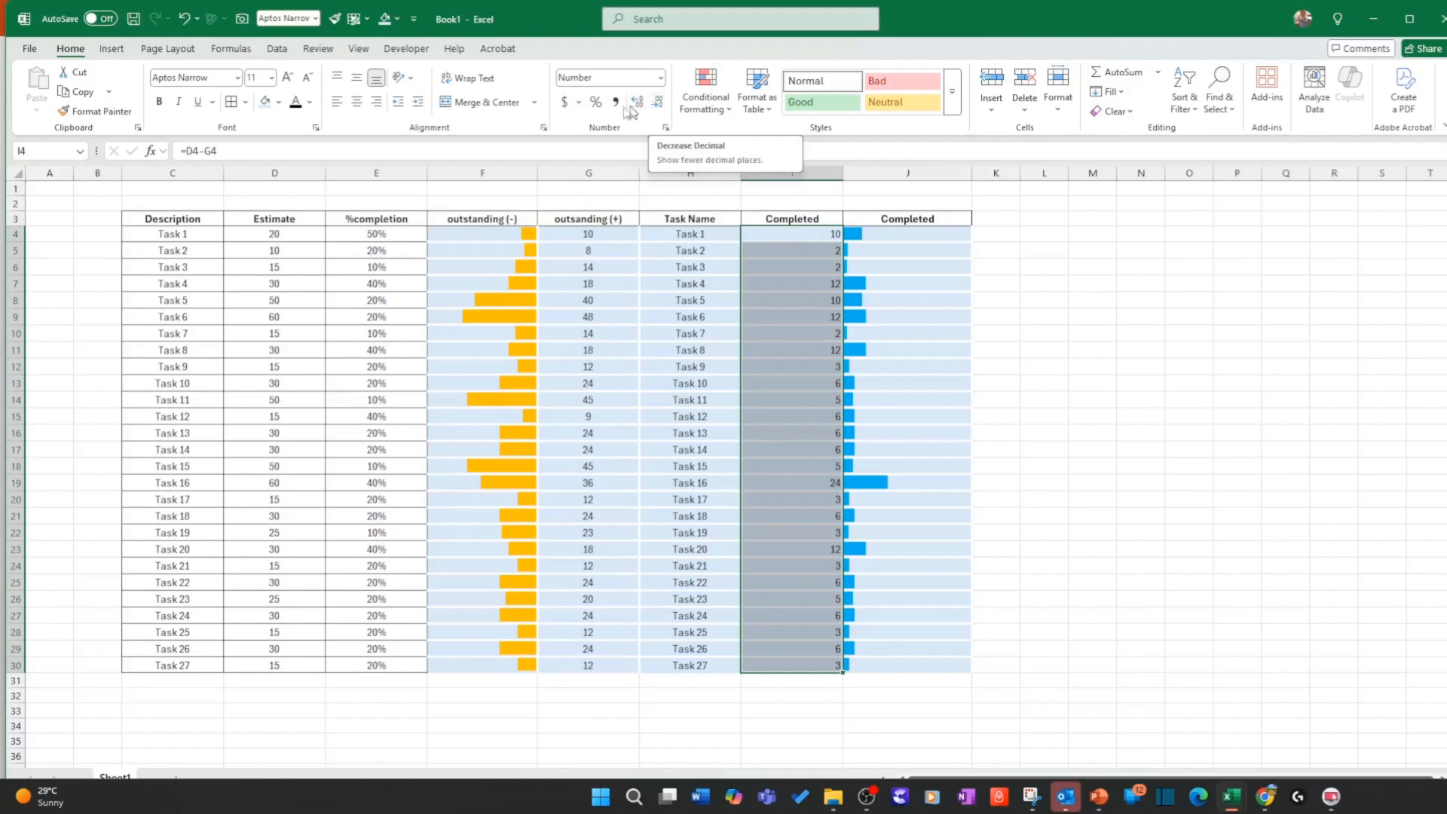
pyautogui.click(356, 101)
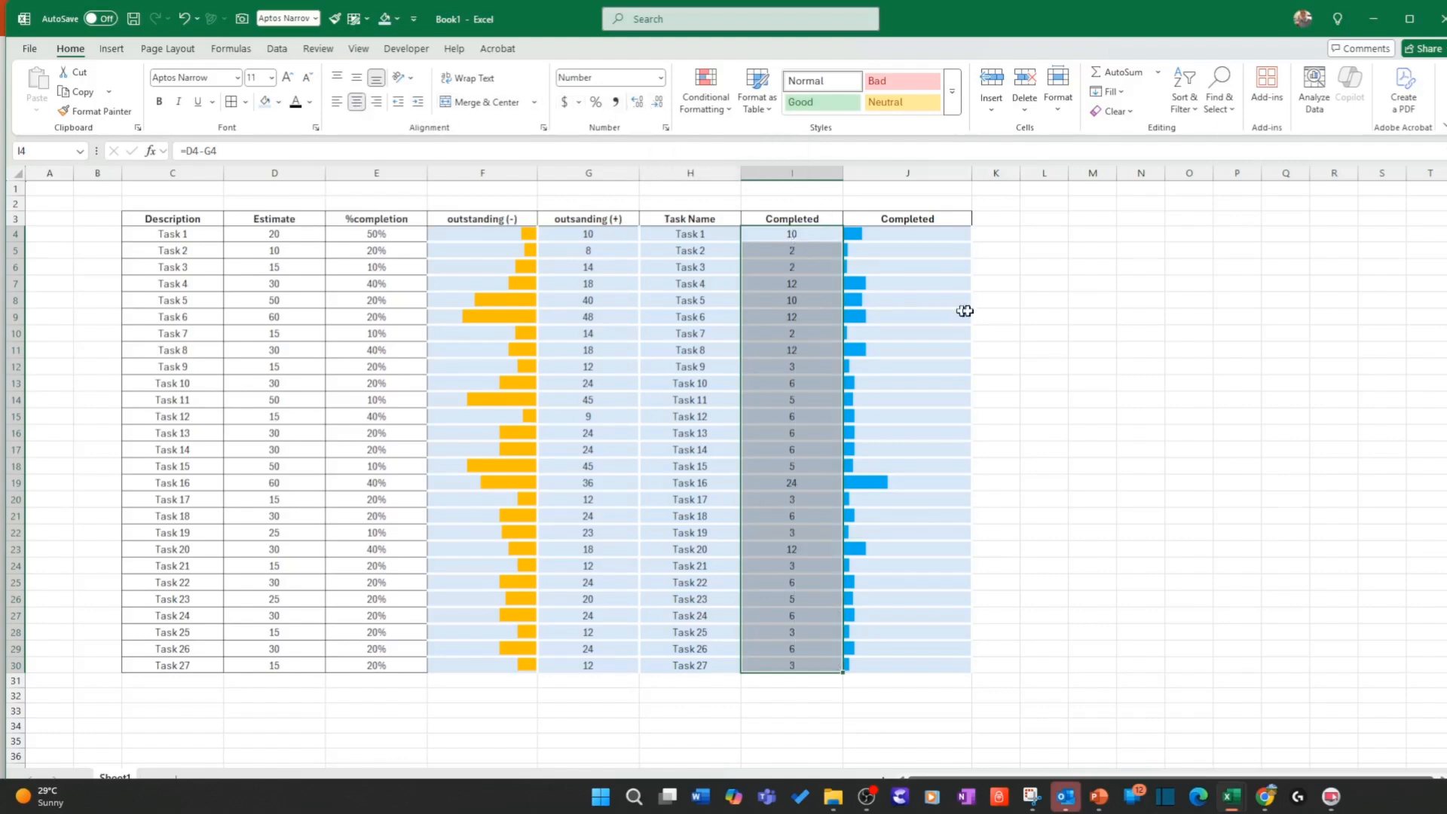
# Step: Narrow column G to about half its width and make the cells G4:I30 bold
pyautogui.click(791, 172)
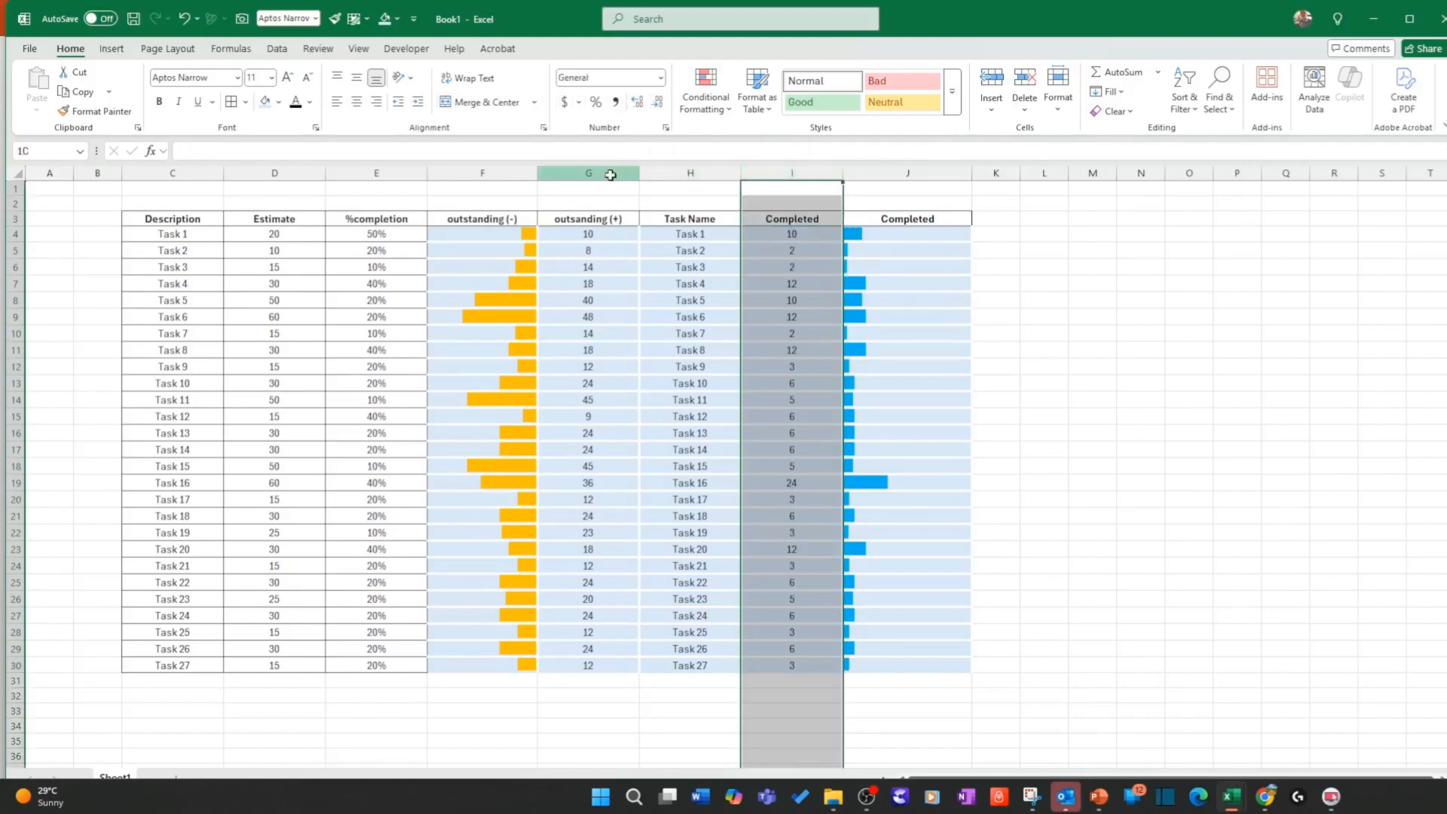
pyautogui.click(610, 175)
pyautogui.moveTo(639, 174); pyautogui.dragTo(587, 177)
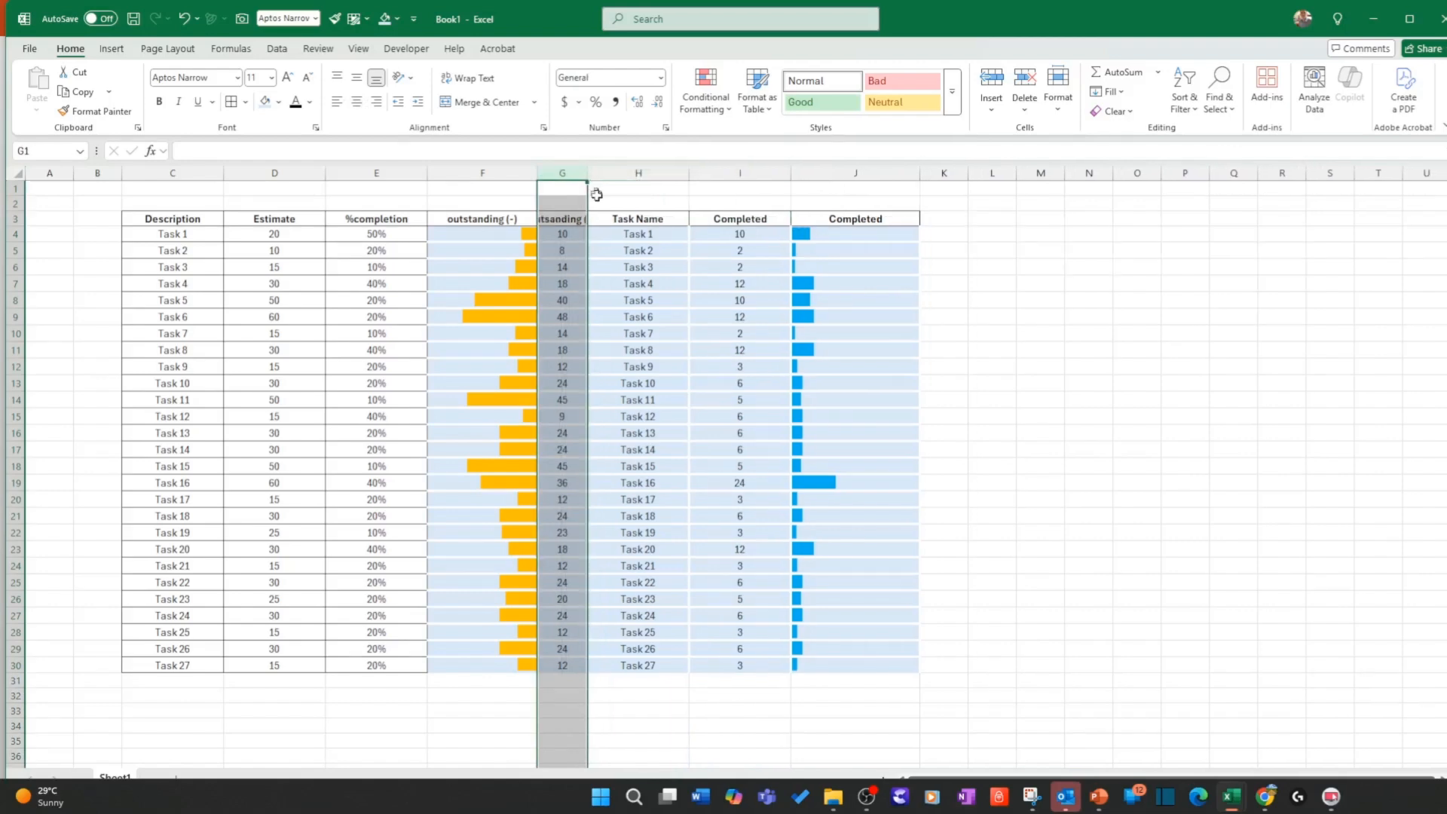
pyautogui.moveTo(567, 236); pyautogui.dragTo(730, 662)
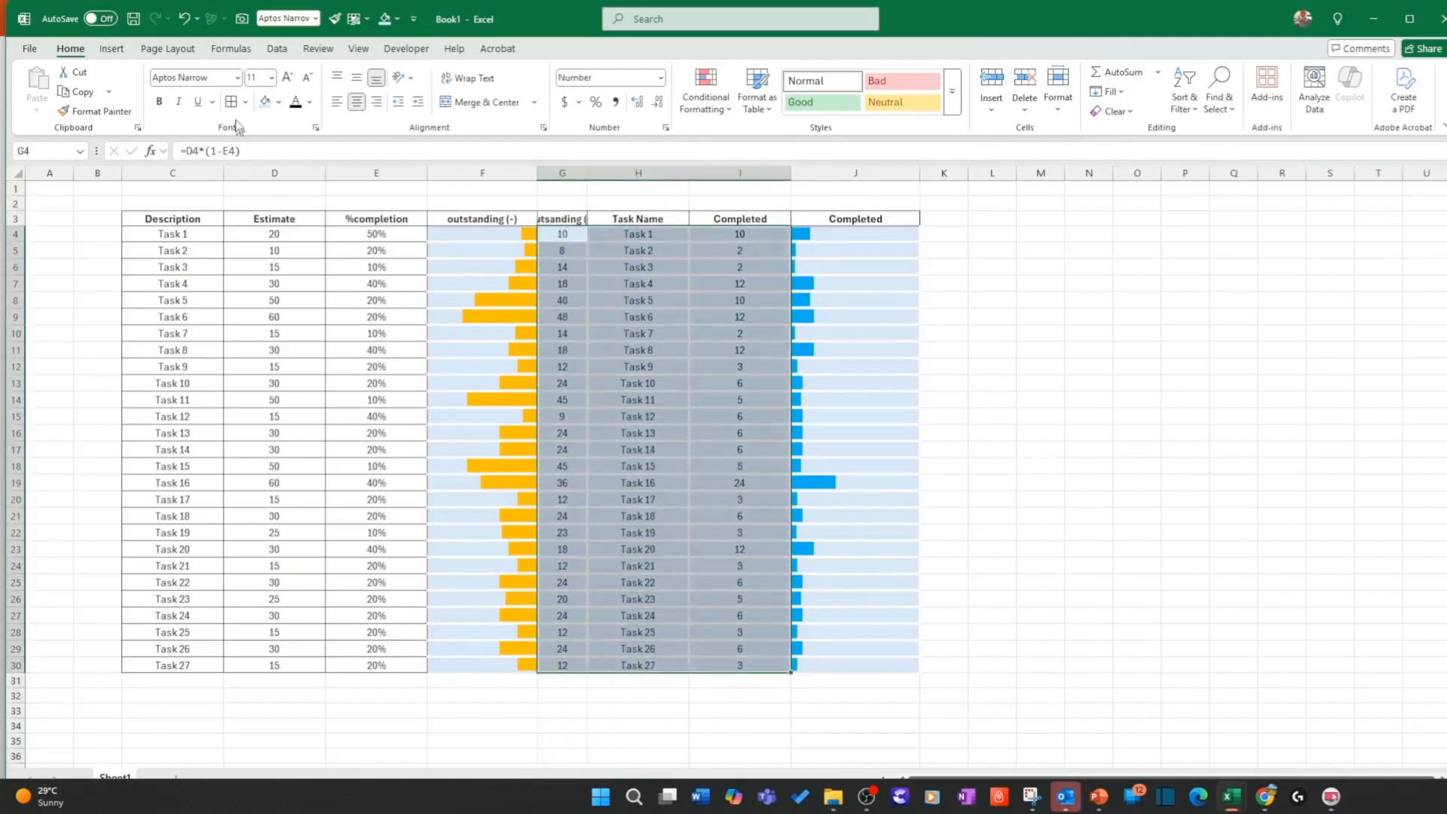
pyautogui.click(159, 101)
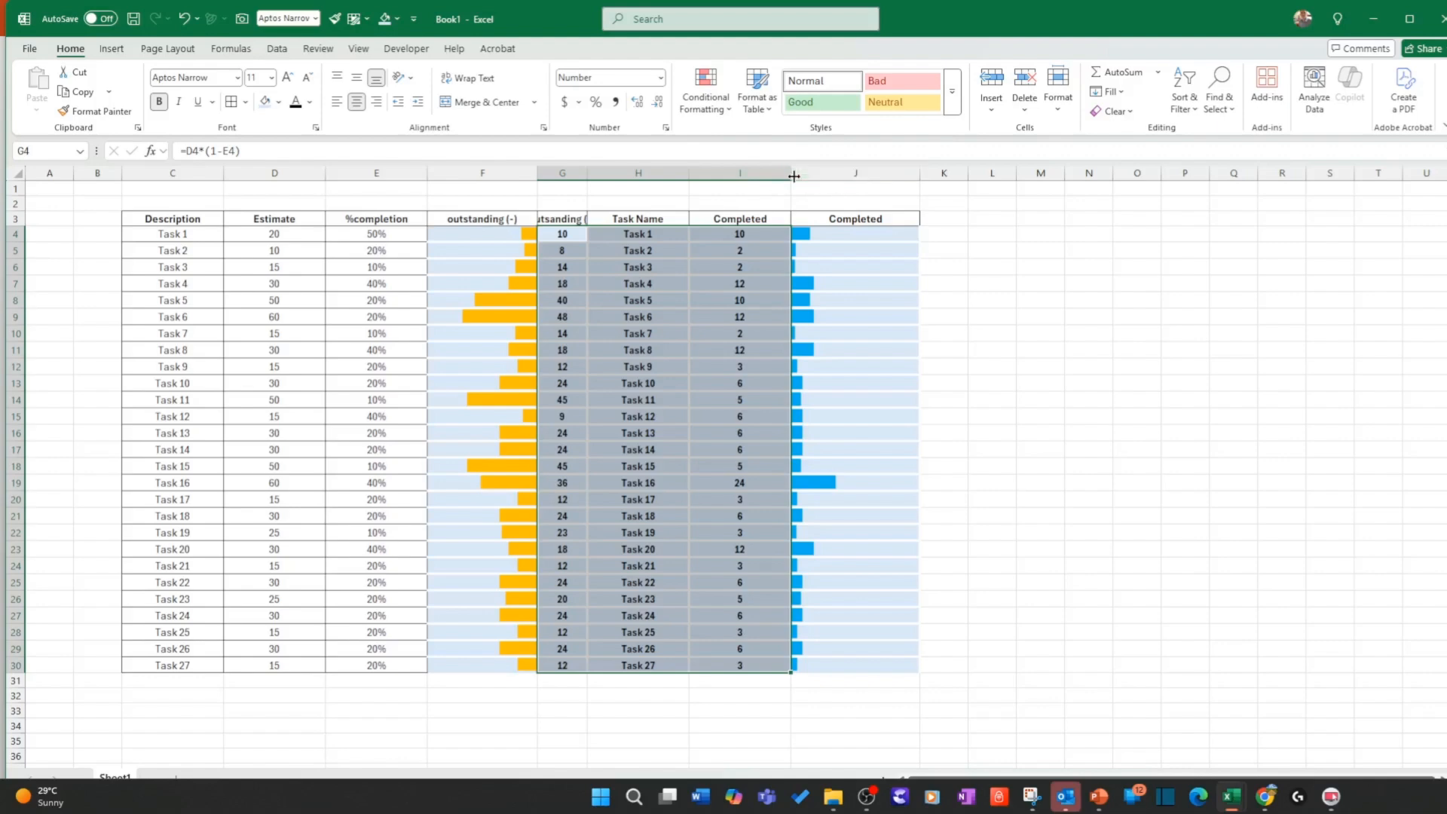
# Step: Narrow column I to less than half its width and trim column G until both are about equally narrow
pyautogui.moveTo(791, 175); pyautogui.dragTo(736, 181)
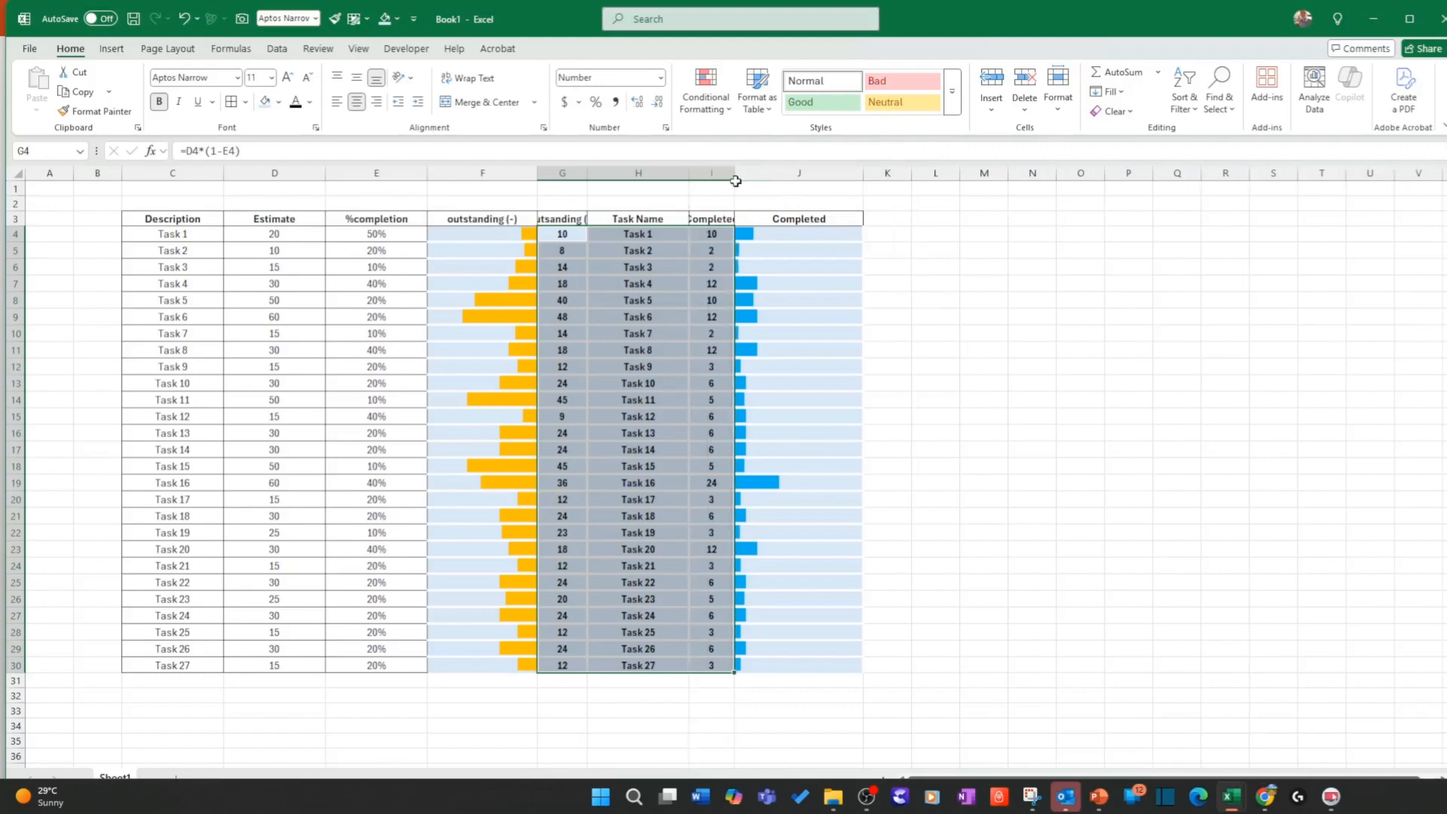
pyautogui.click(723, 216)
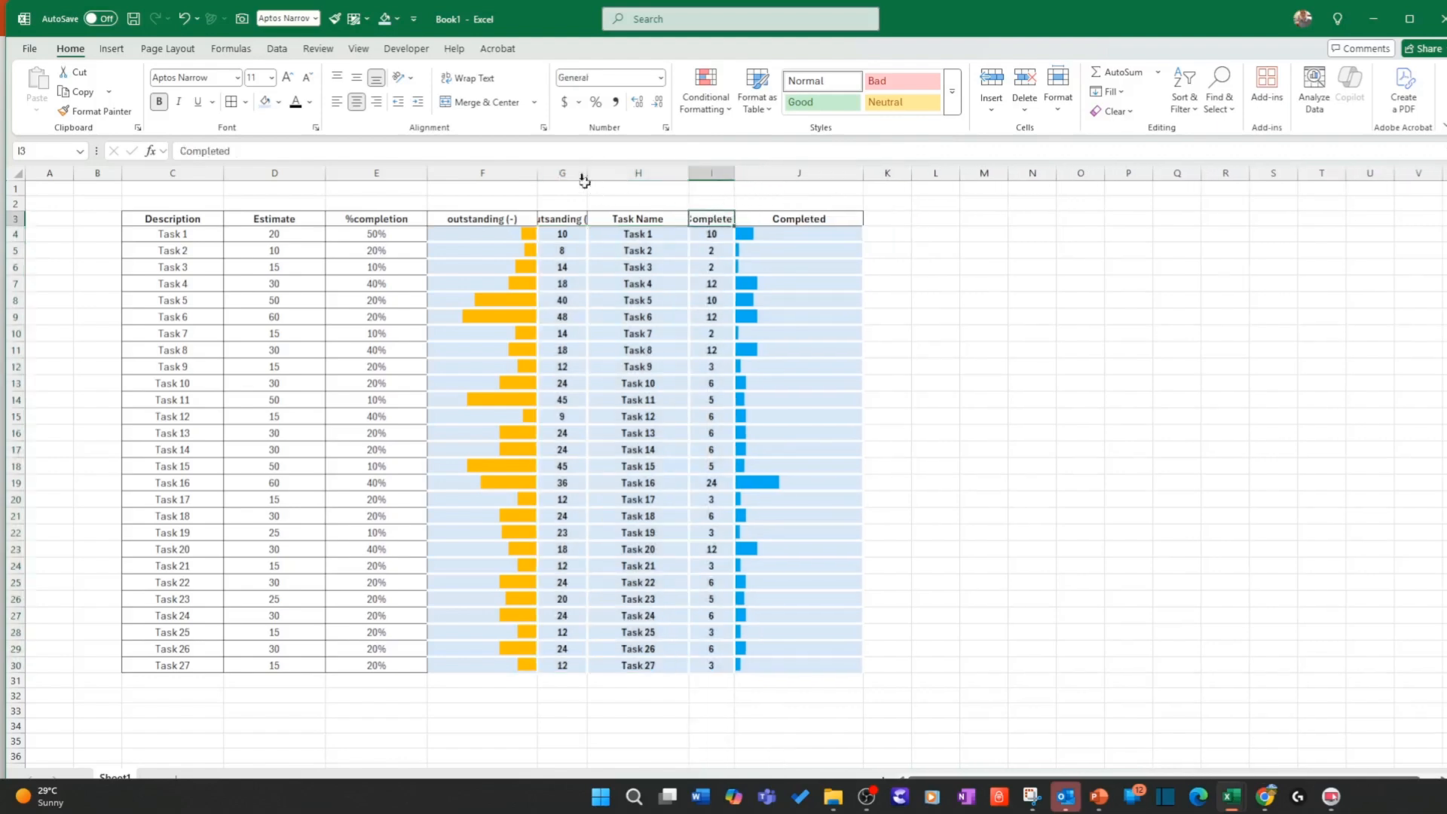
pyautogui.moveTo(588, 170); pyautogui.dragTo(578, 172)
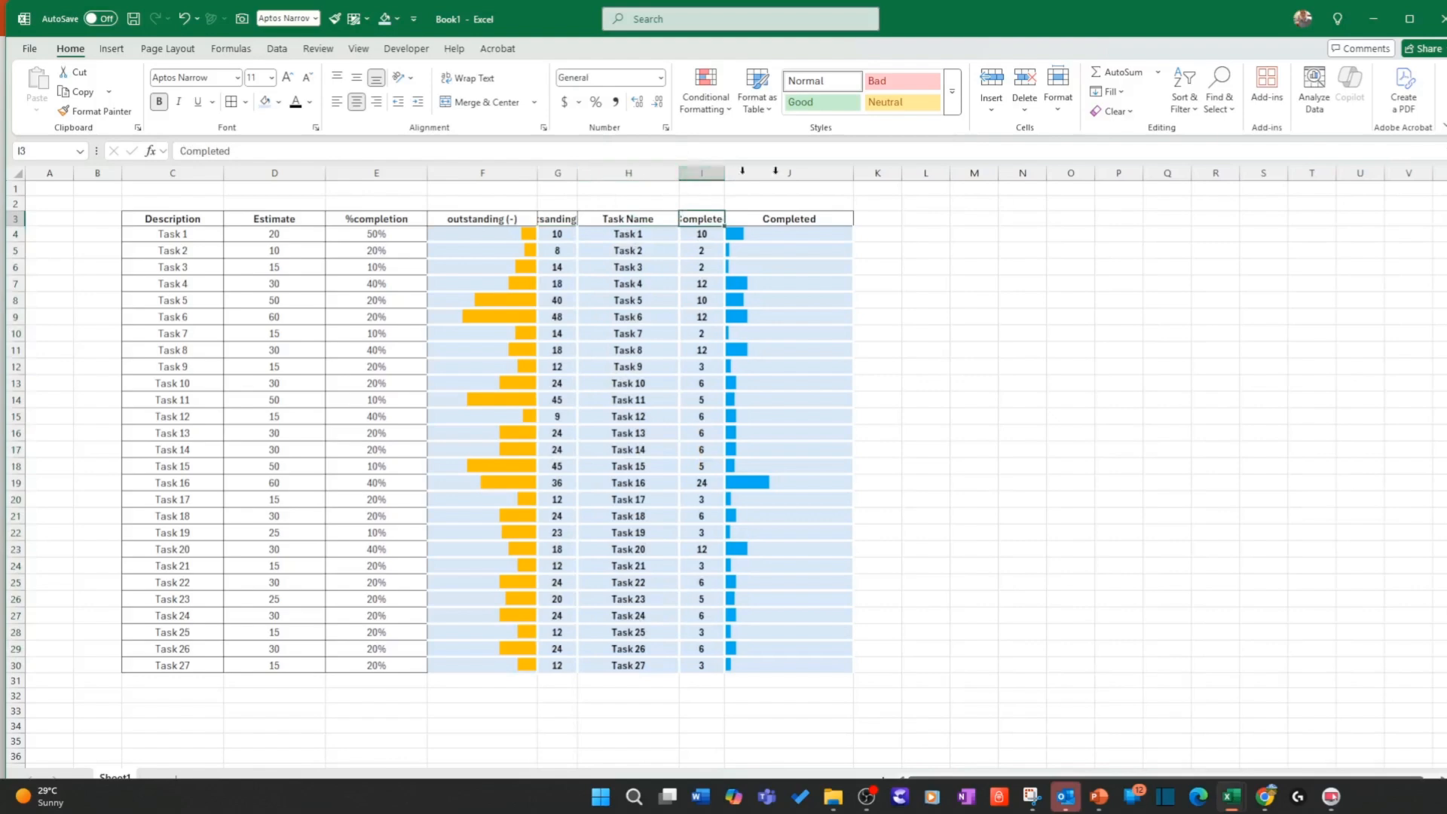
pyautogui.moveTo(721, 173); pyautogui.dragTo(716, 174)
pyautogui.click(1014, 300)
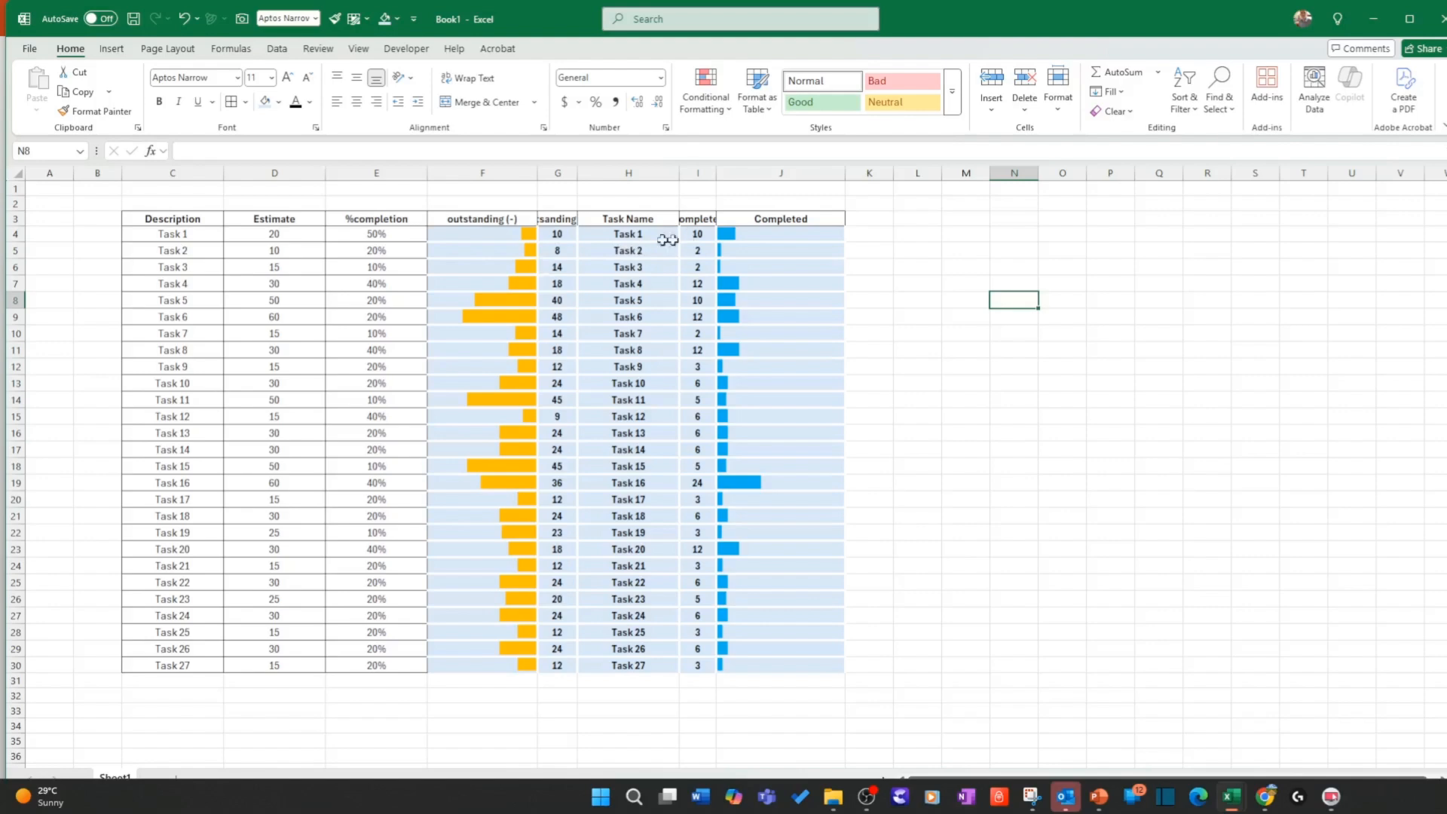
# Step: Remove the existing borders of the Task 1 cells F4:J4 and give them a thick outside border
pyautogui.moveTo(462, 234); pyautogui.dragTo(775, 236)
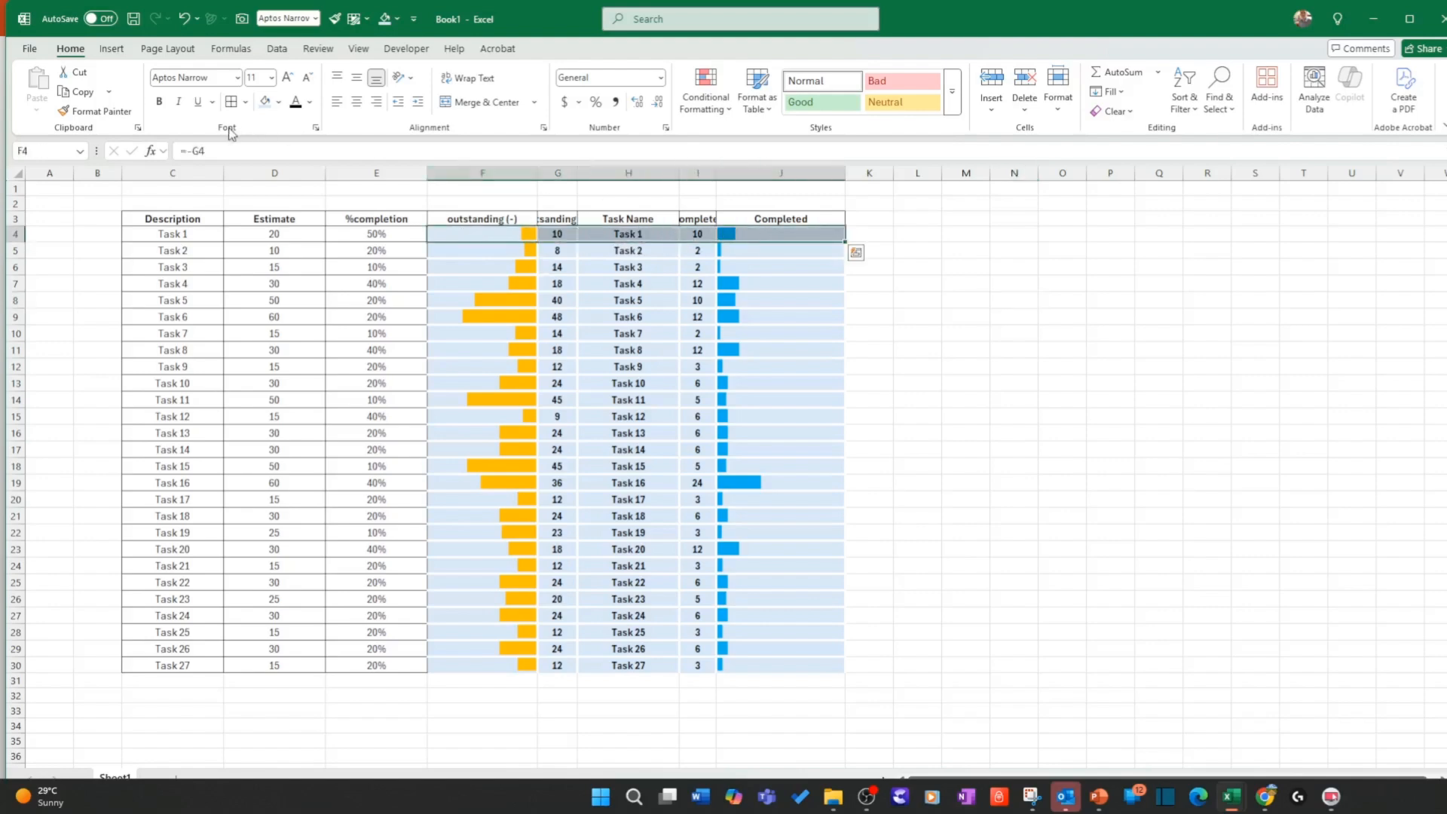
pyautogui.click(245, 102)
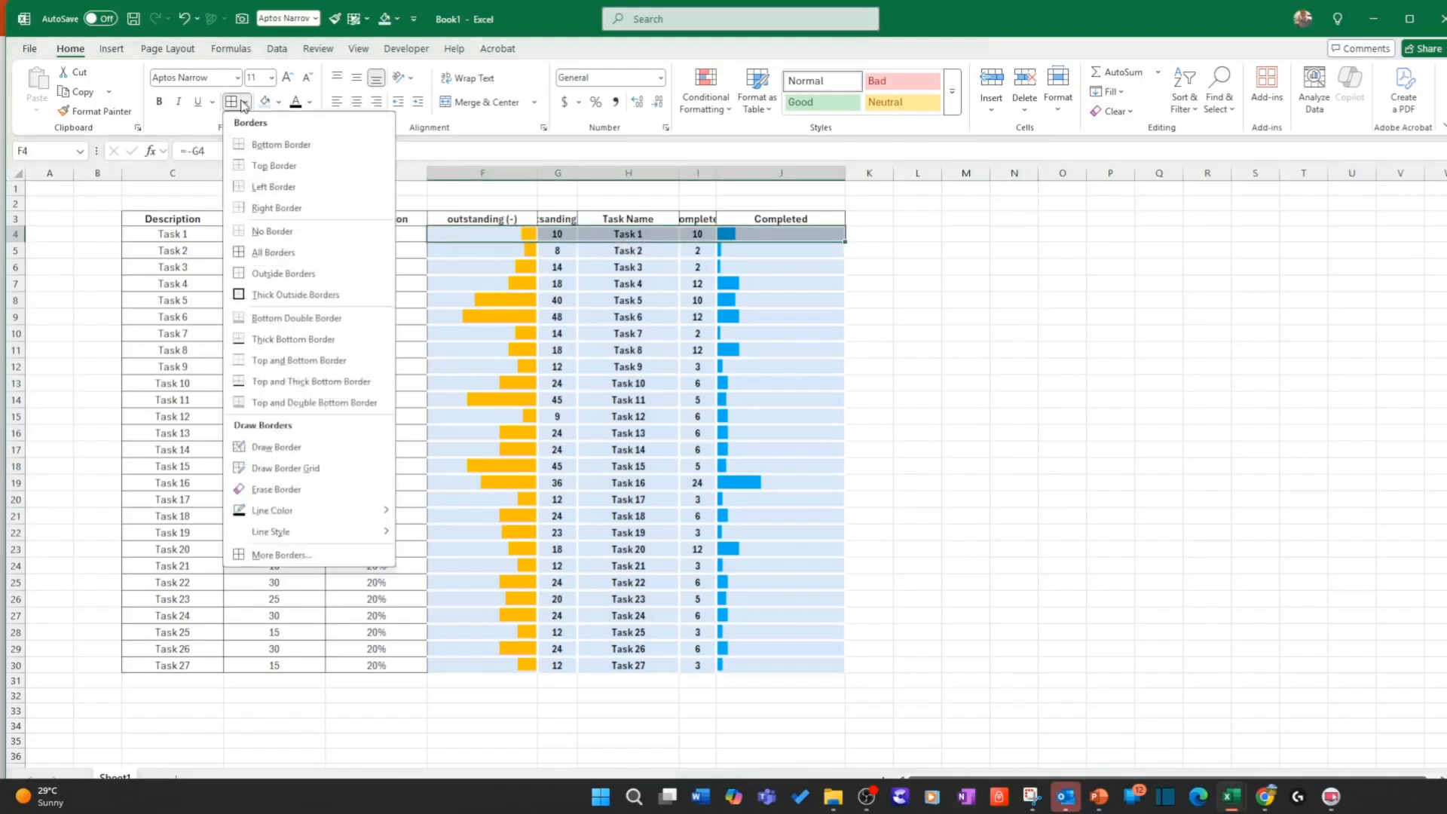
pyautogui.click(275, 231)
pyautogui.click(246, 104)
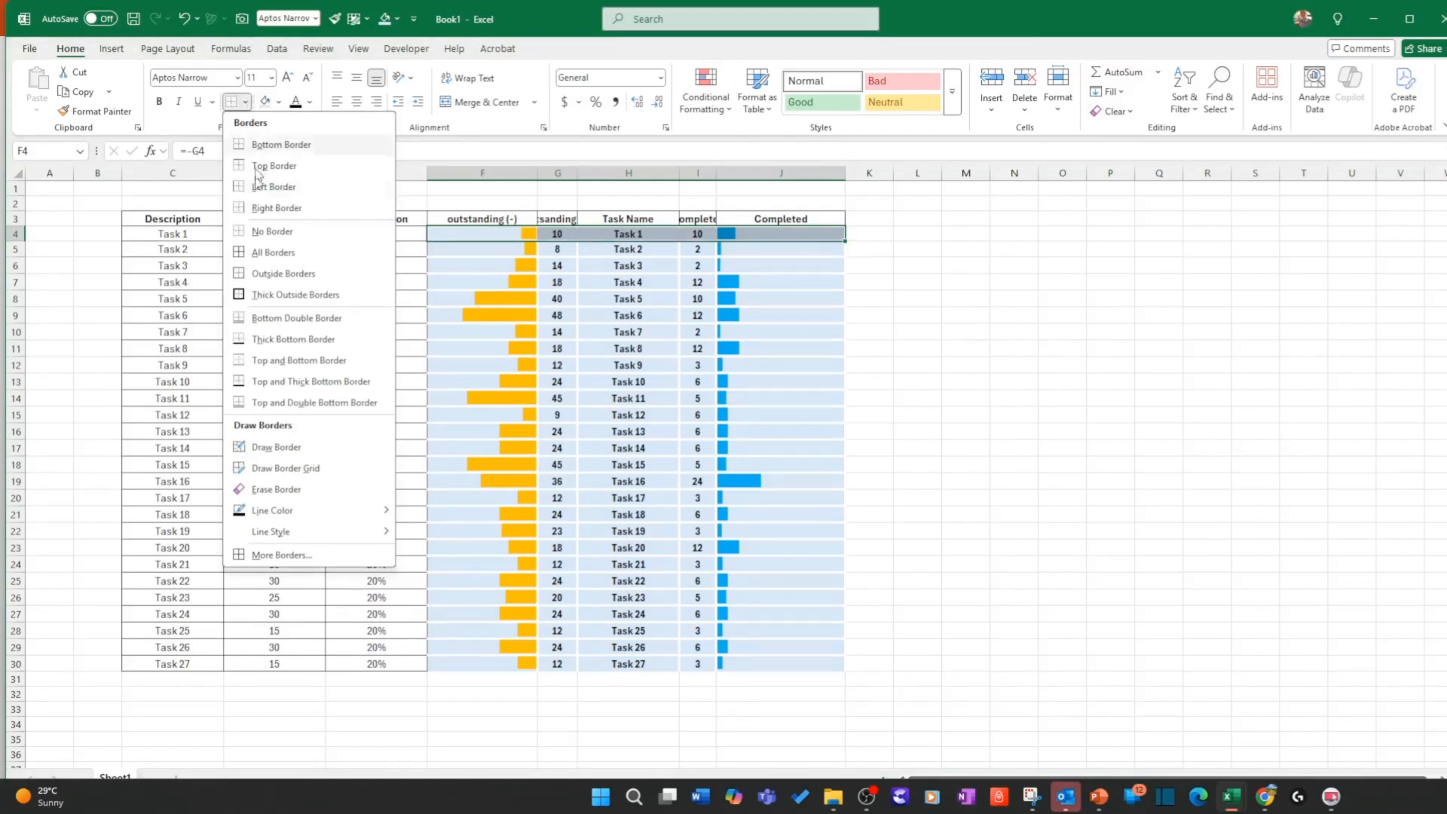
pyautogui.click(291, 294)
# Step: Recolour the outside border of the Task 1 cells F4:J4 white
pyautogui.moveTo(817, 235); pyautogui.dragTo(467, 238)
pyautogui.click(245, 102)
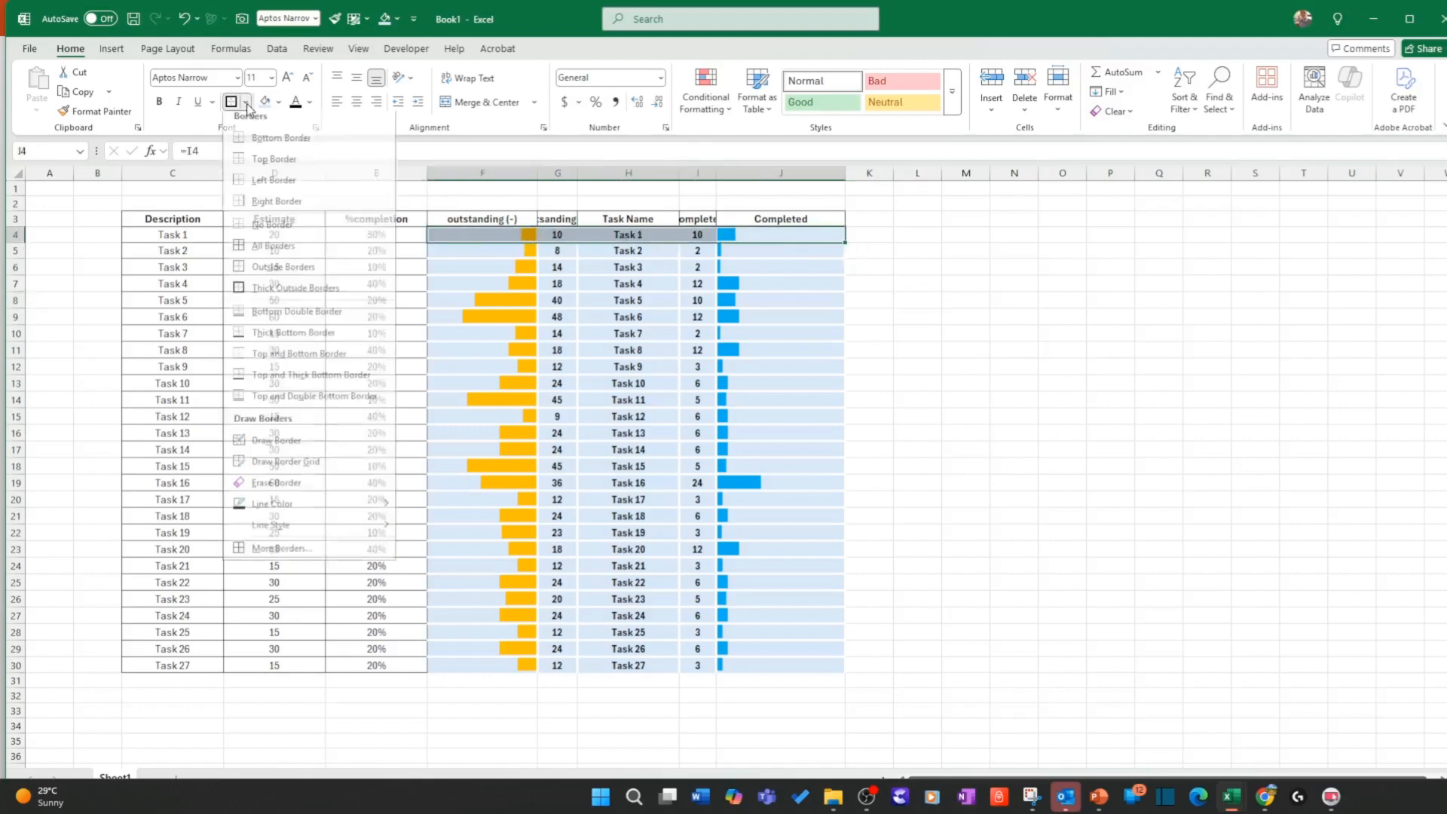
pyautogui.click(299, 553)
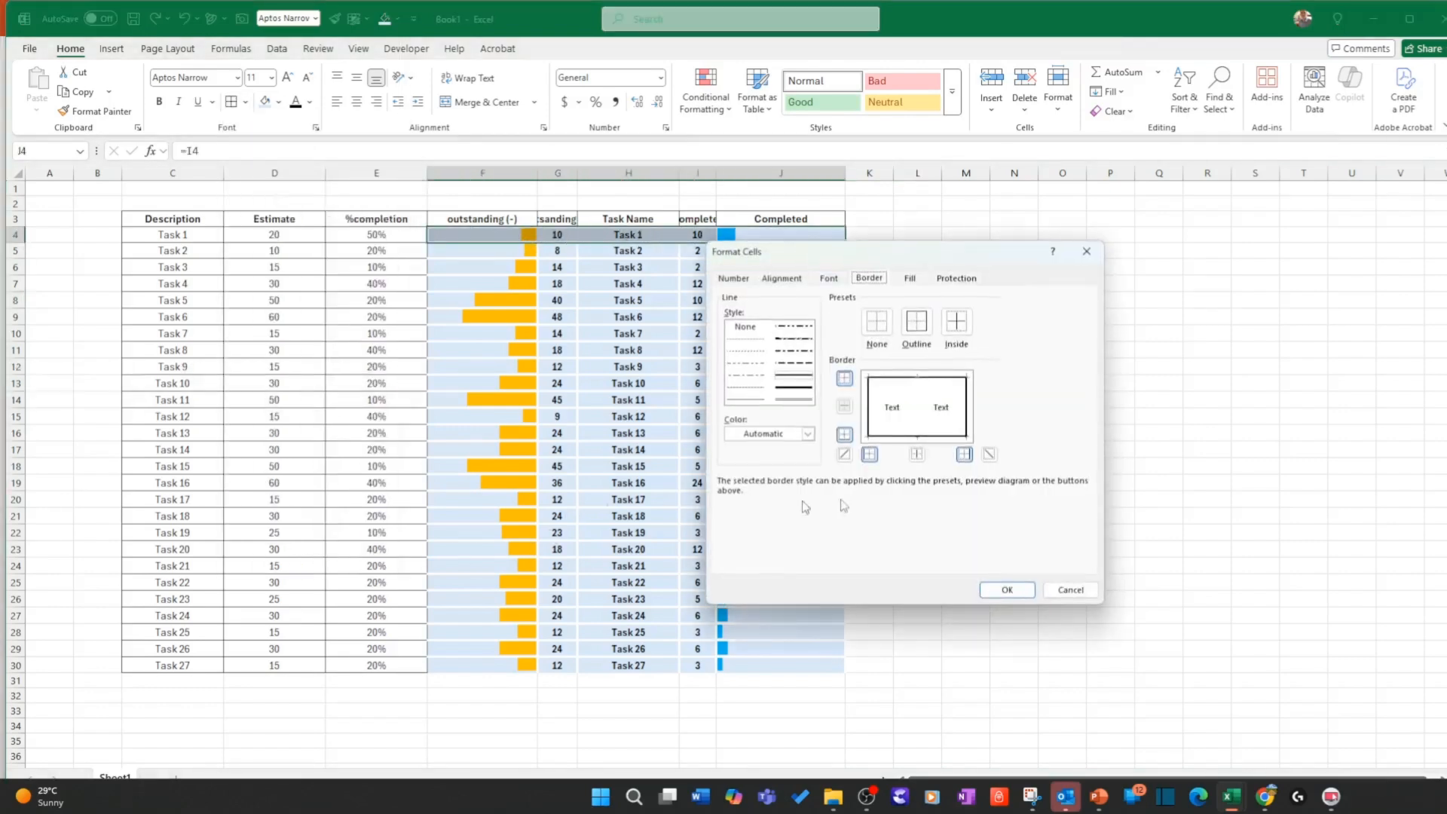
pyautogui.click(807, 434)
pyautogui.click(735, 505)
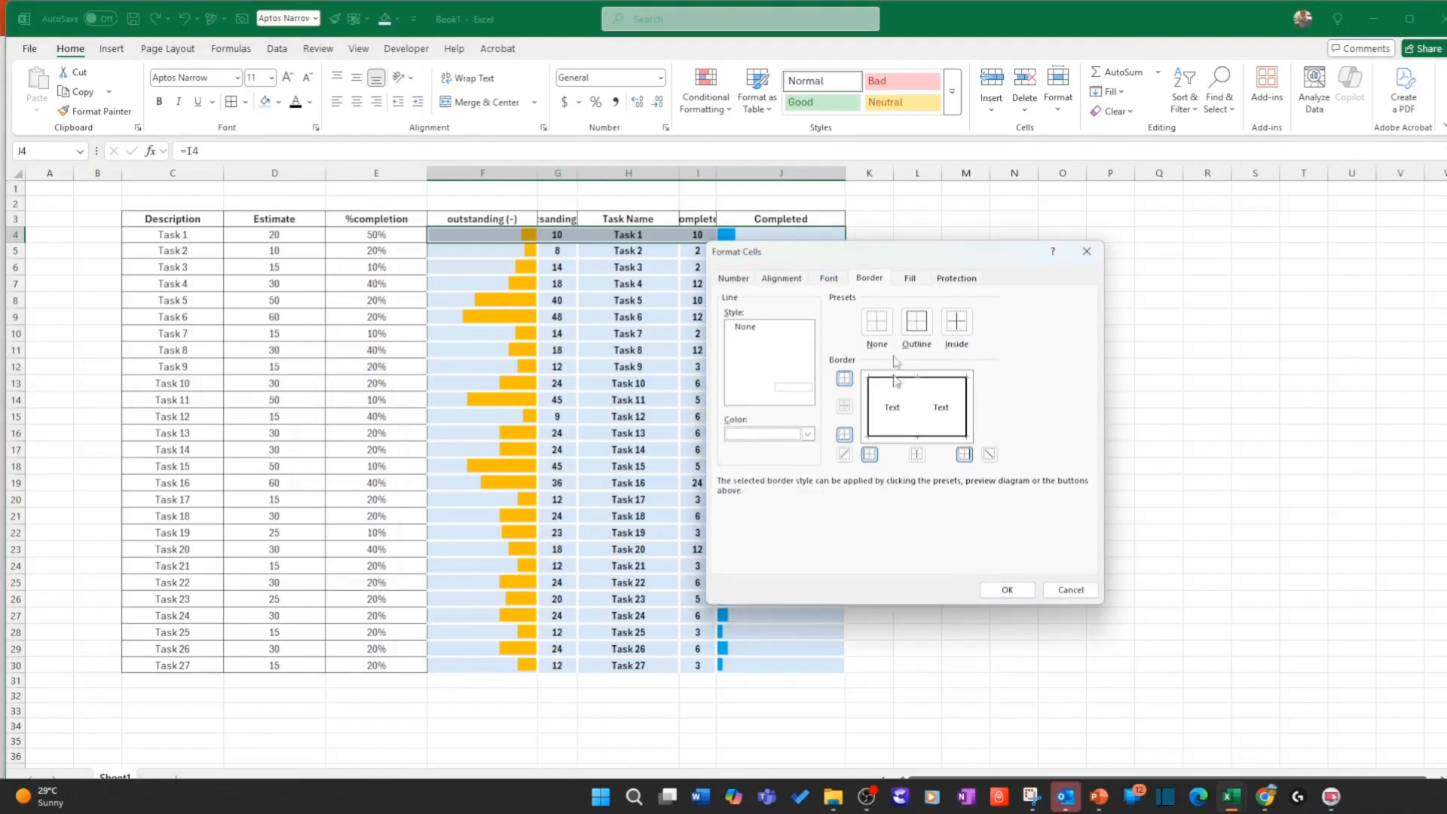
pyautogui.click(917, 324)
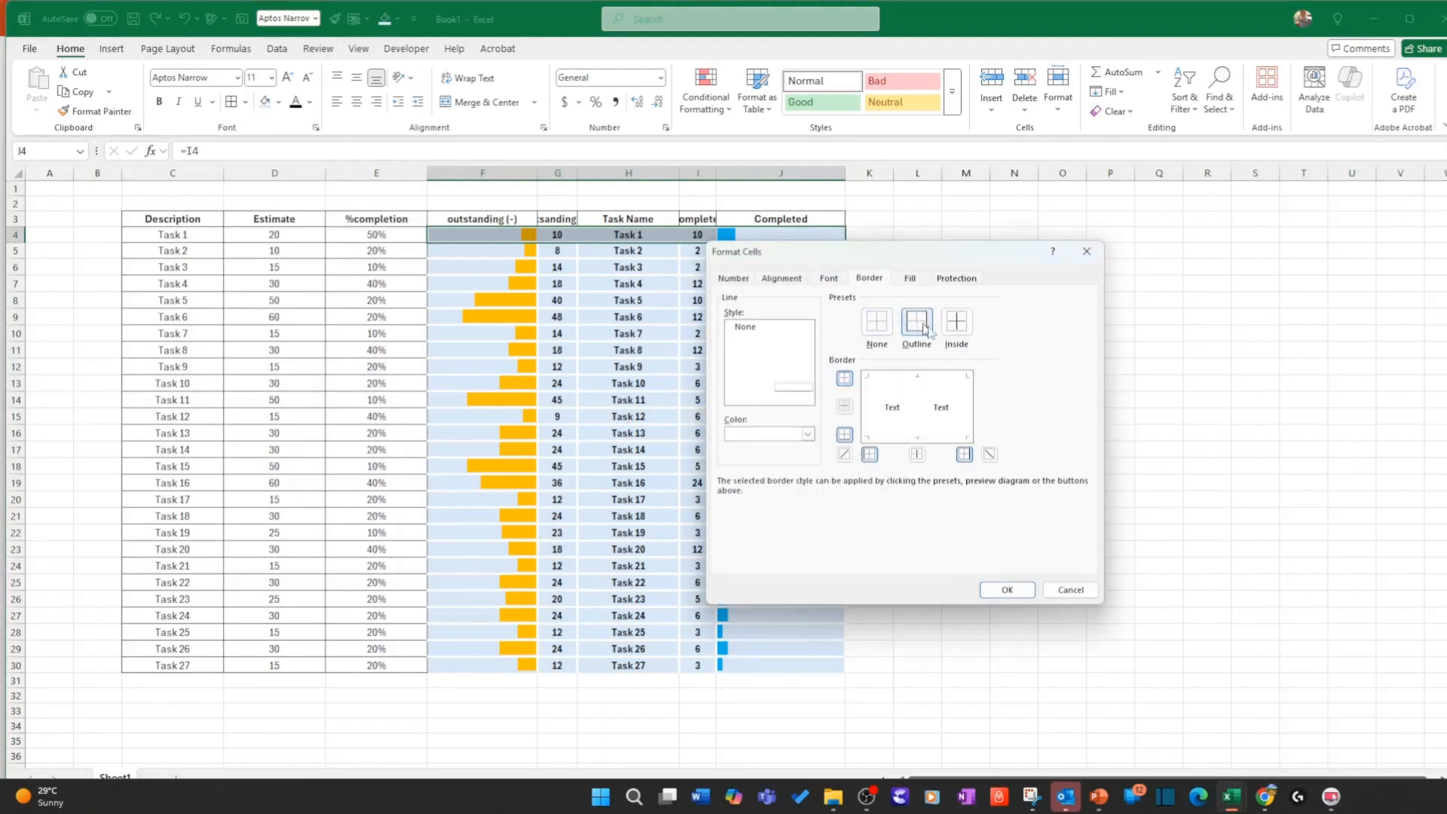
pyautogui.click(1007, 589)
# Step: Copy the formatting of the Task 1 cells F4:J4 onto the remaining task rows F5:J30
pyautogui.click(83, 111)
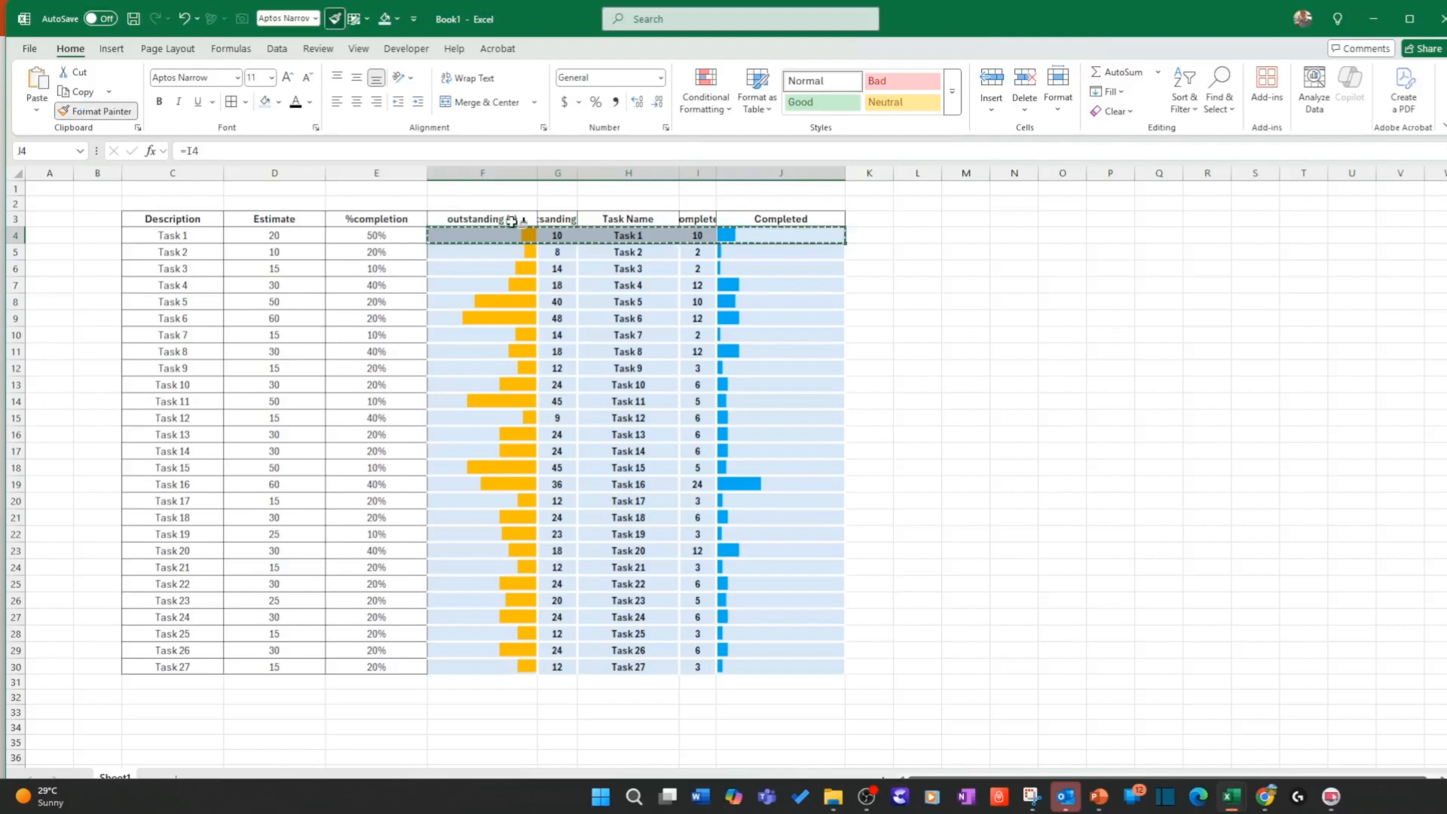
pyautogui.moveTo(506, 254)
pyautogui.mouseDown()
pyautogui.moveTo(694, 269)
pyautogui.moveTo(775, 555)
pyautogui.moveTo(770, 666)
pyautogui.mouseUp()
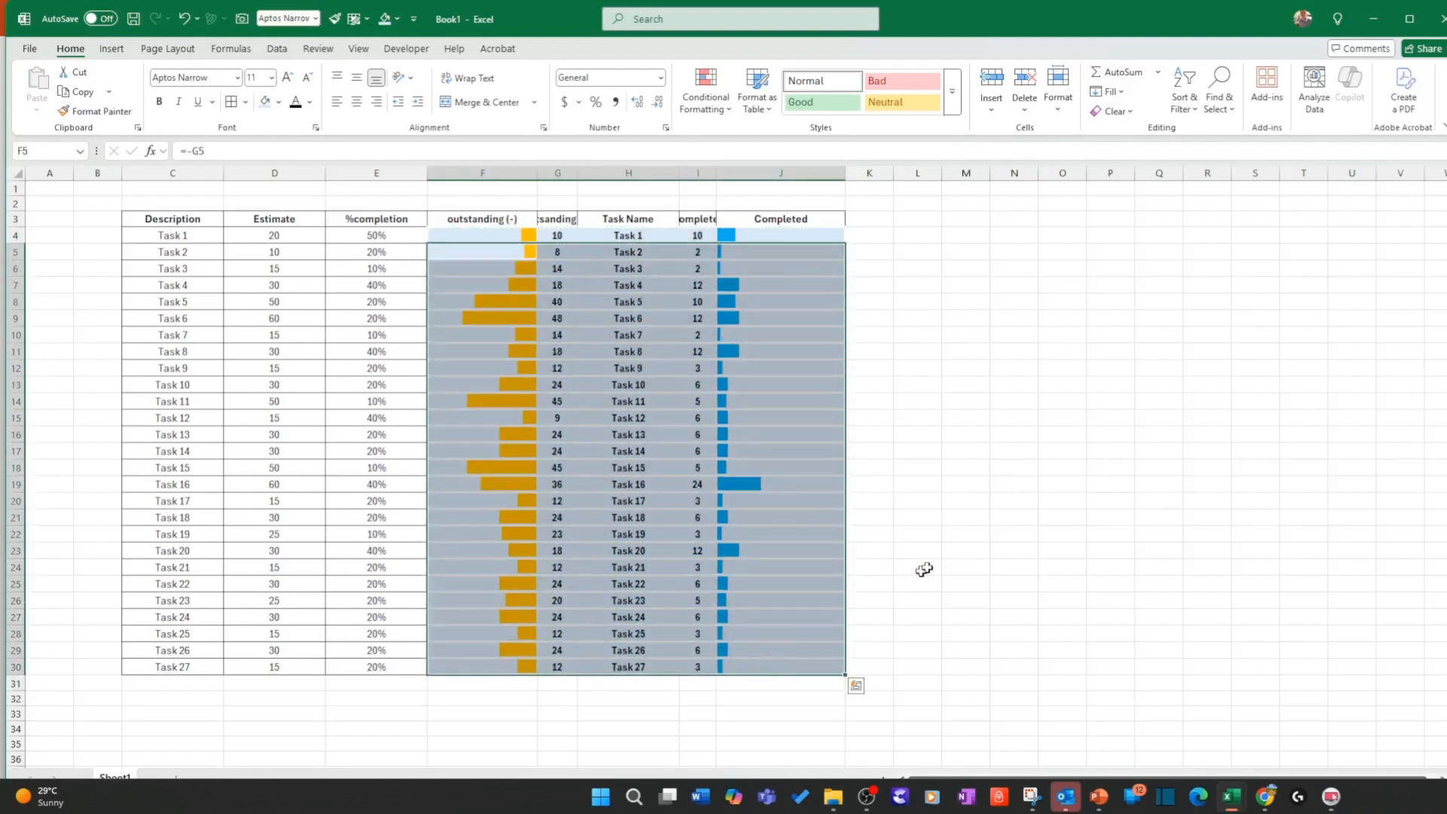
pyautogui.click(948, 553)
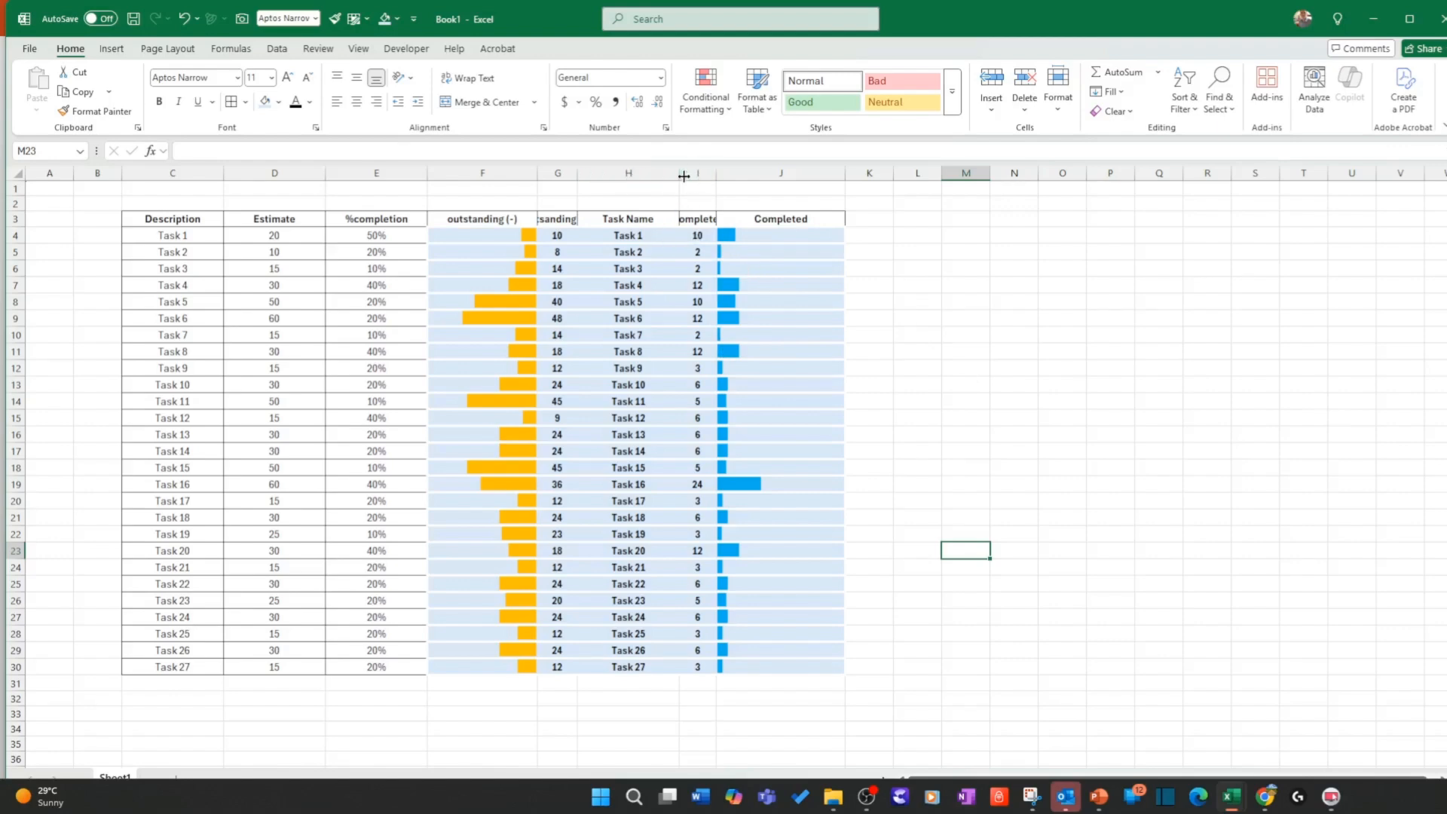
# Step: Narrow column H to little more than the task names and give H4:H30 a dark turquoise font colour
pyautogui.moveTo(677, 175); pyautogui.dragTo(641, 176)
pyautogui.moveTo(610, 236); pyautogui.dragTo(618, 663)
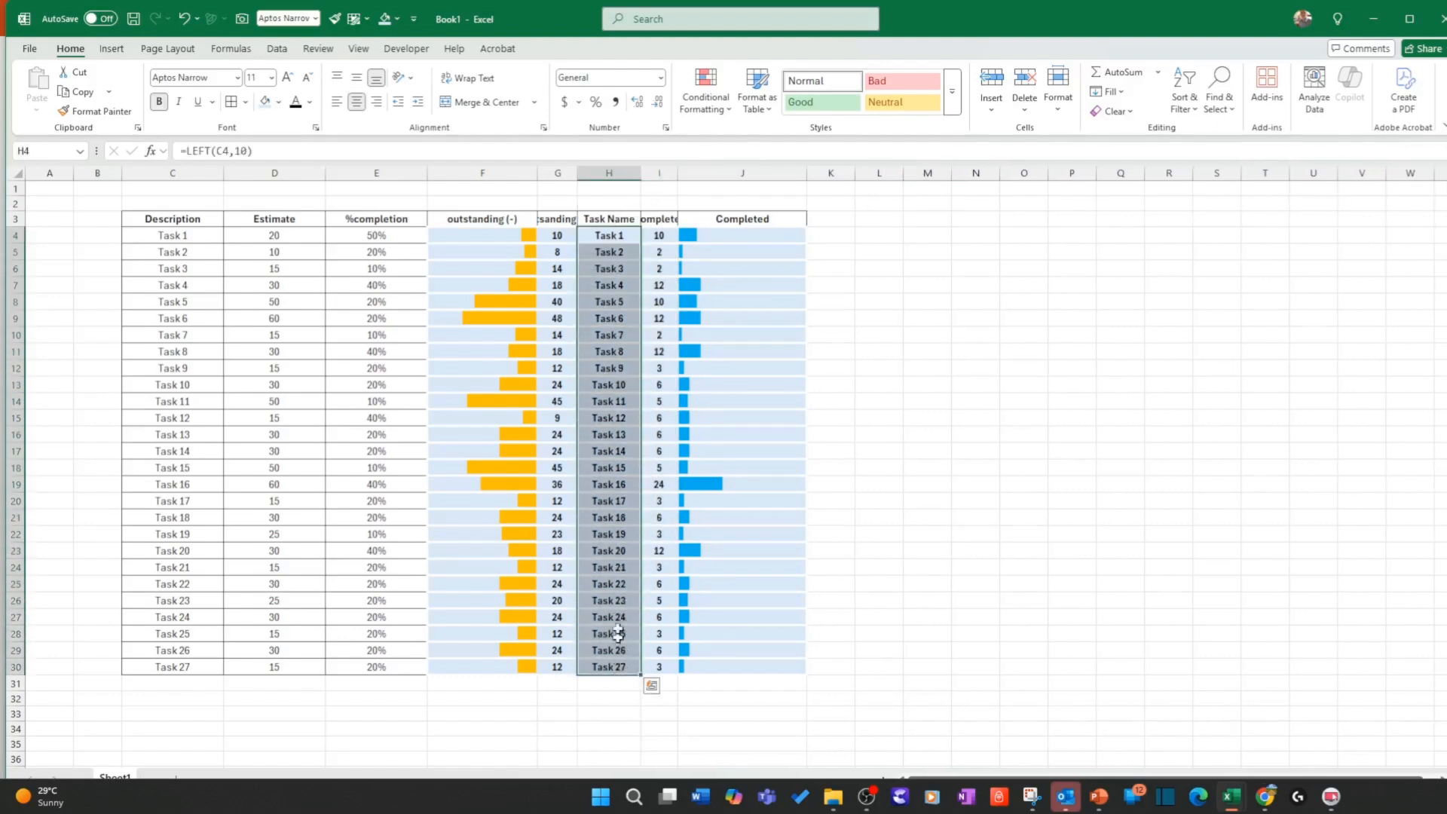
pyautogui.click(309, 102)
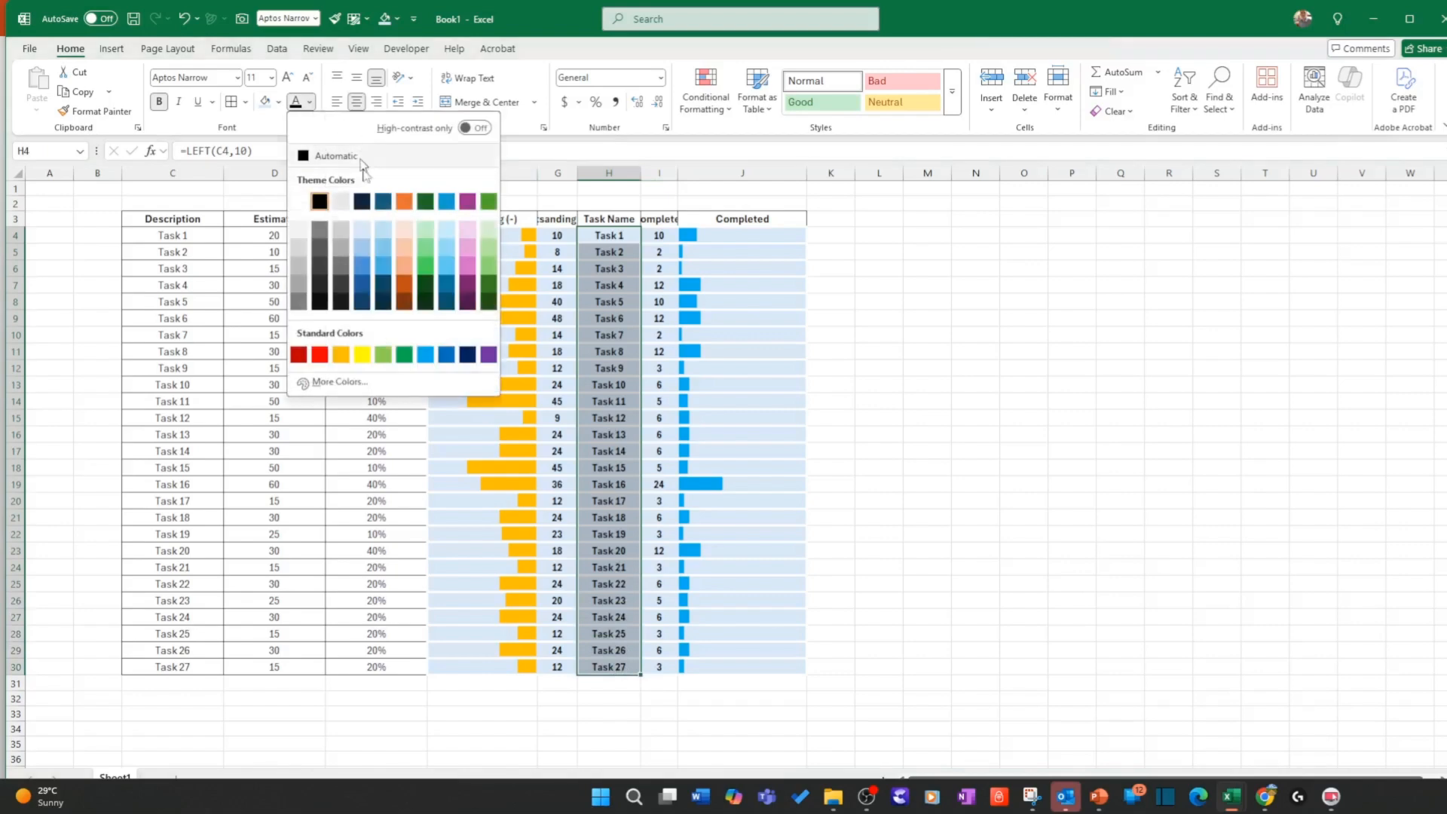
pyautogui.click(371, 270)
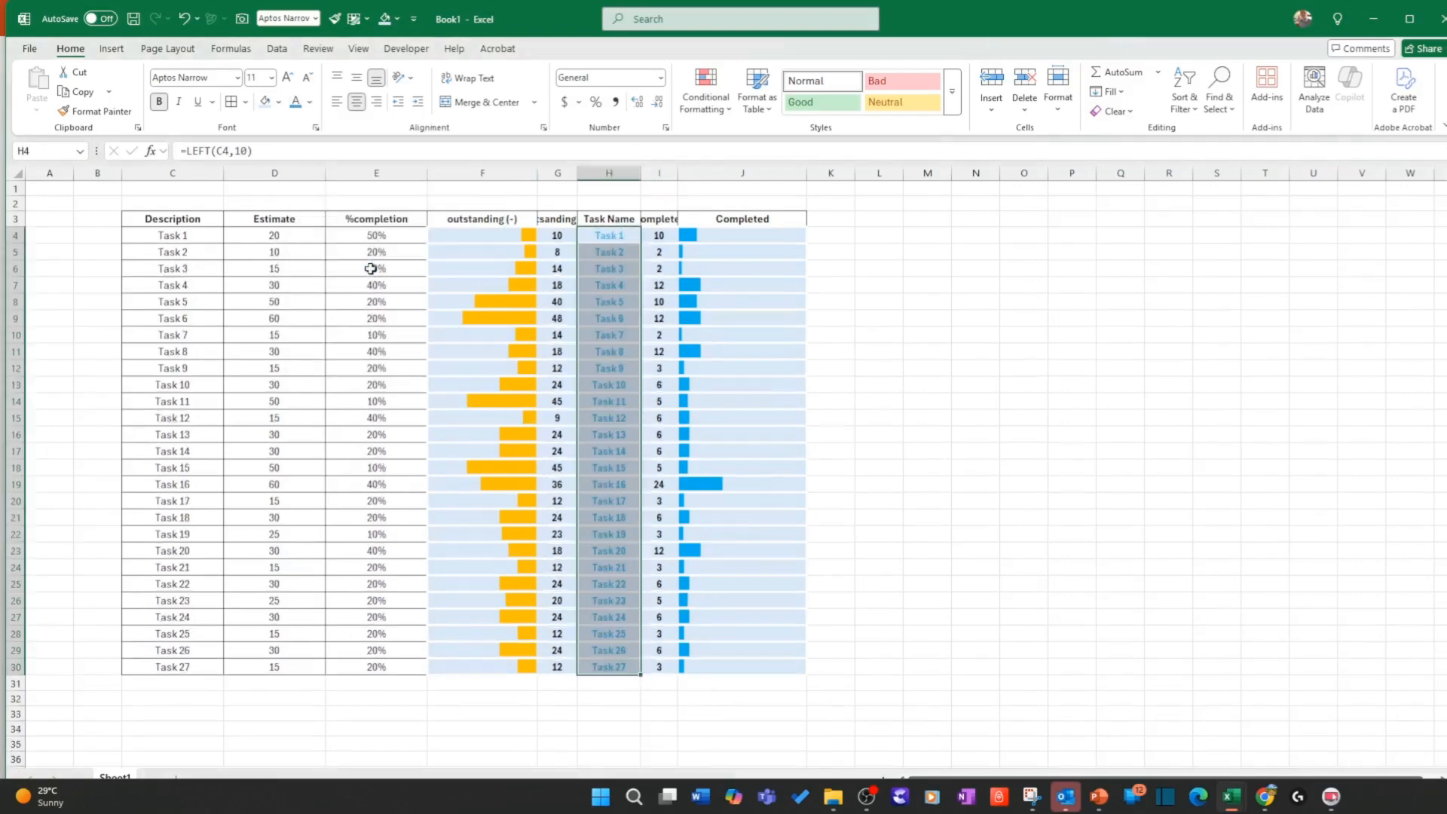
pyautogui.click(310, 102)
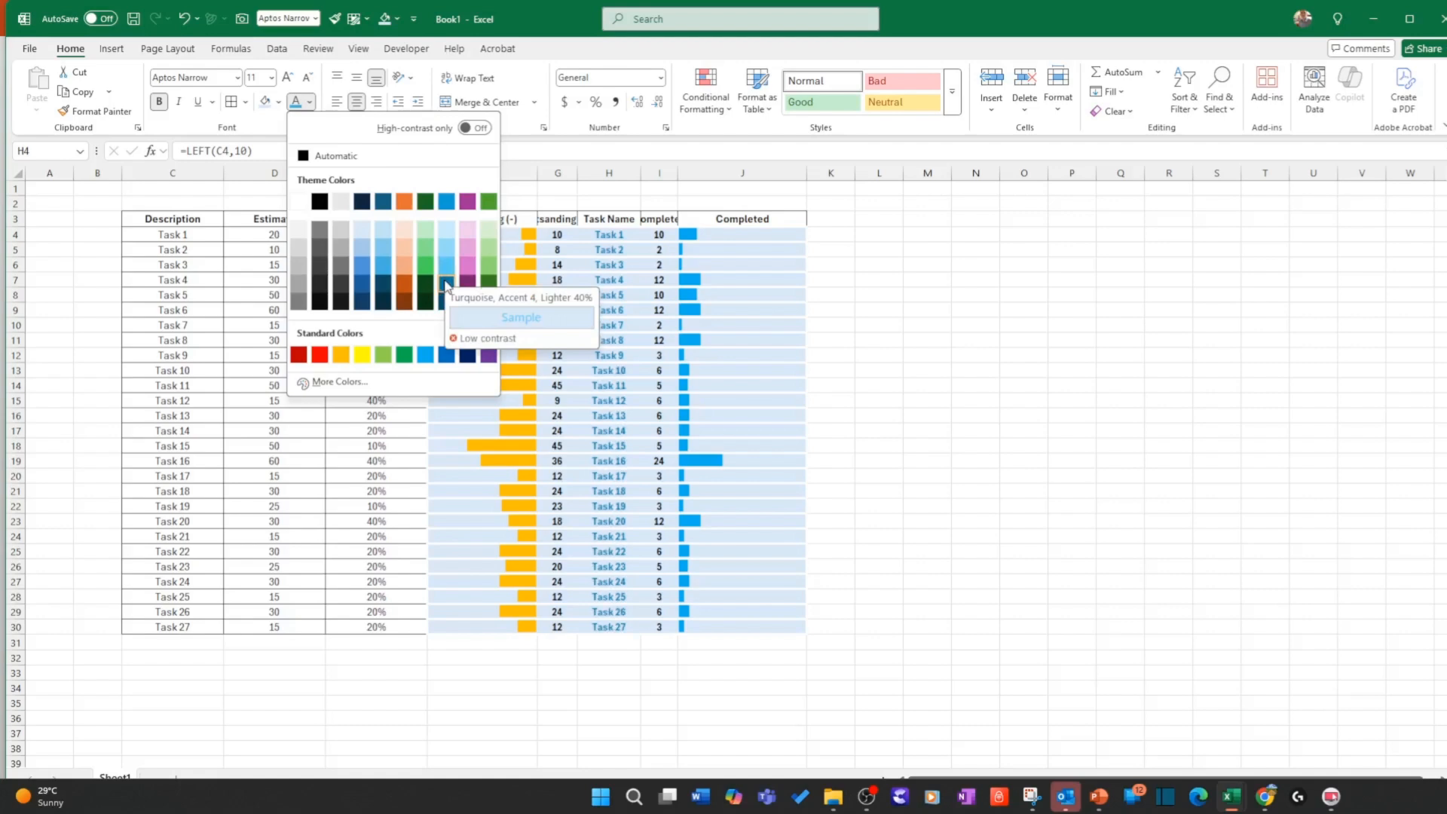
pyautogui.click(446, 285)
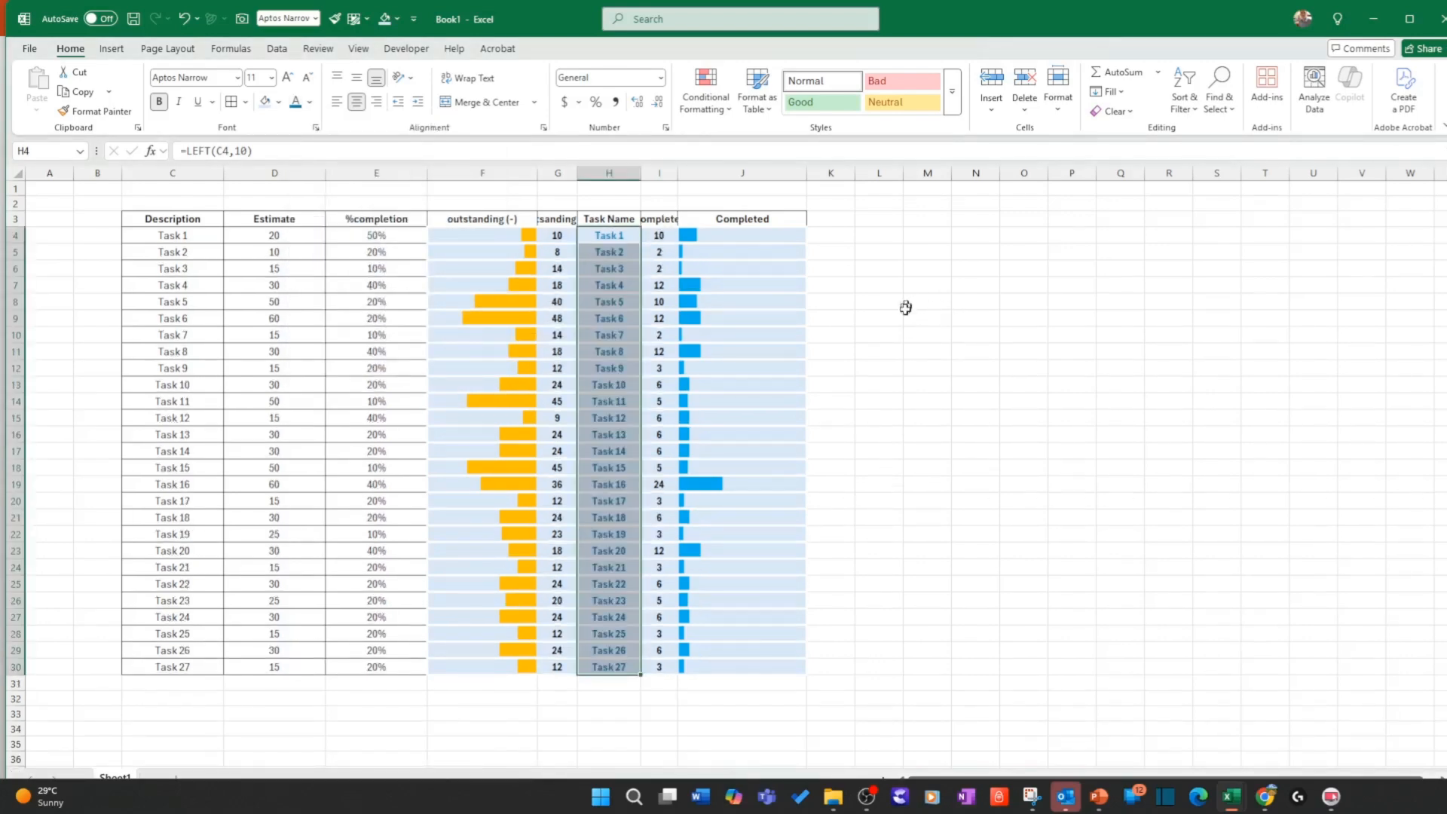
pyautogui.click(953, 331)
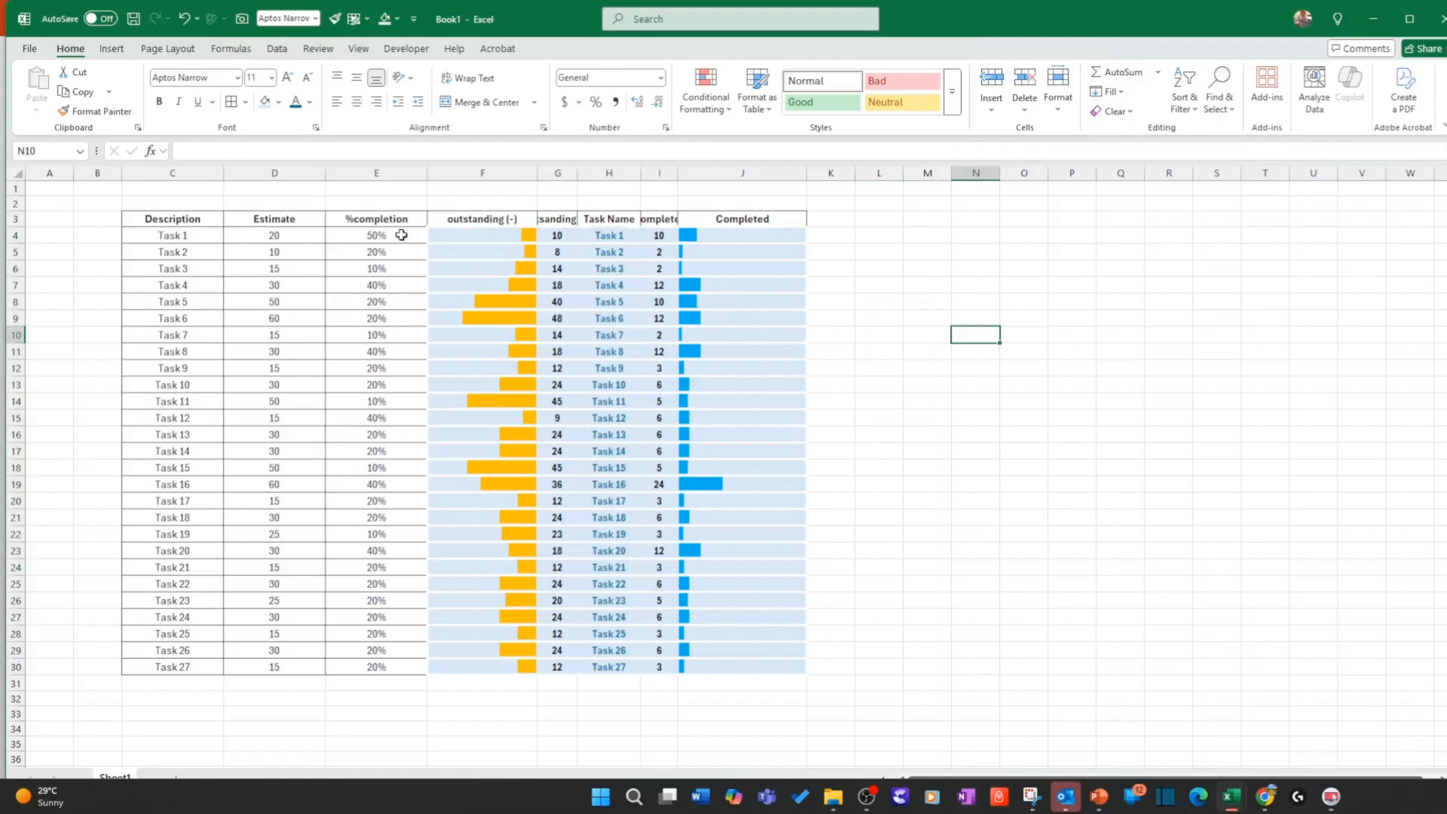
# Step: Create a formula-based conditional formatting rule for the task names H4:H30 that tests the %completion in E4 with a relative row reference
pyautogui.moveTo(611, 236); pyautogui.dragTo(600, 666)
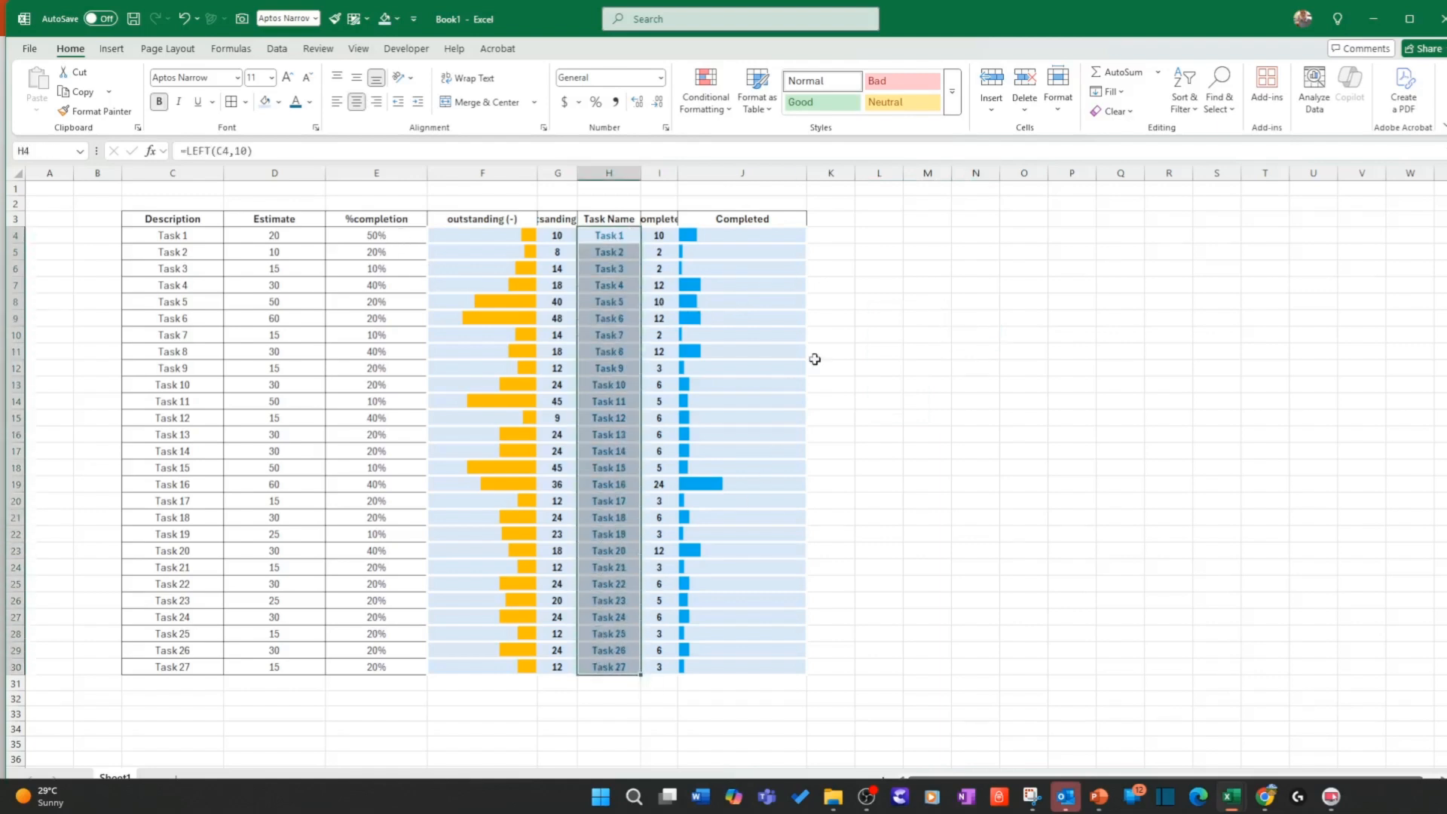
pyautogui.click(706, 110)
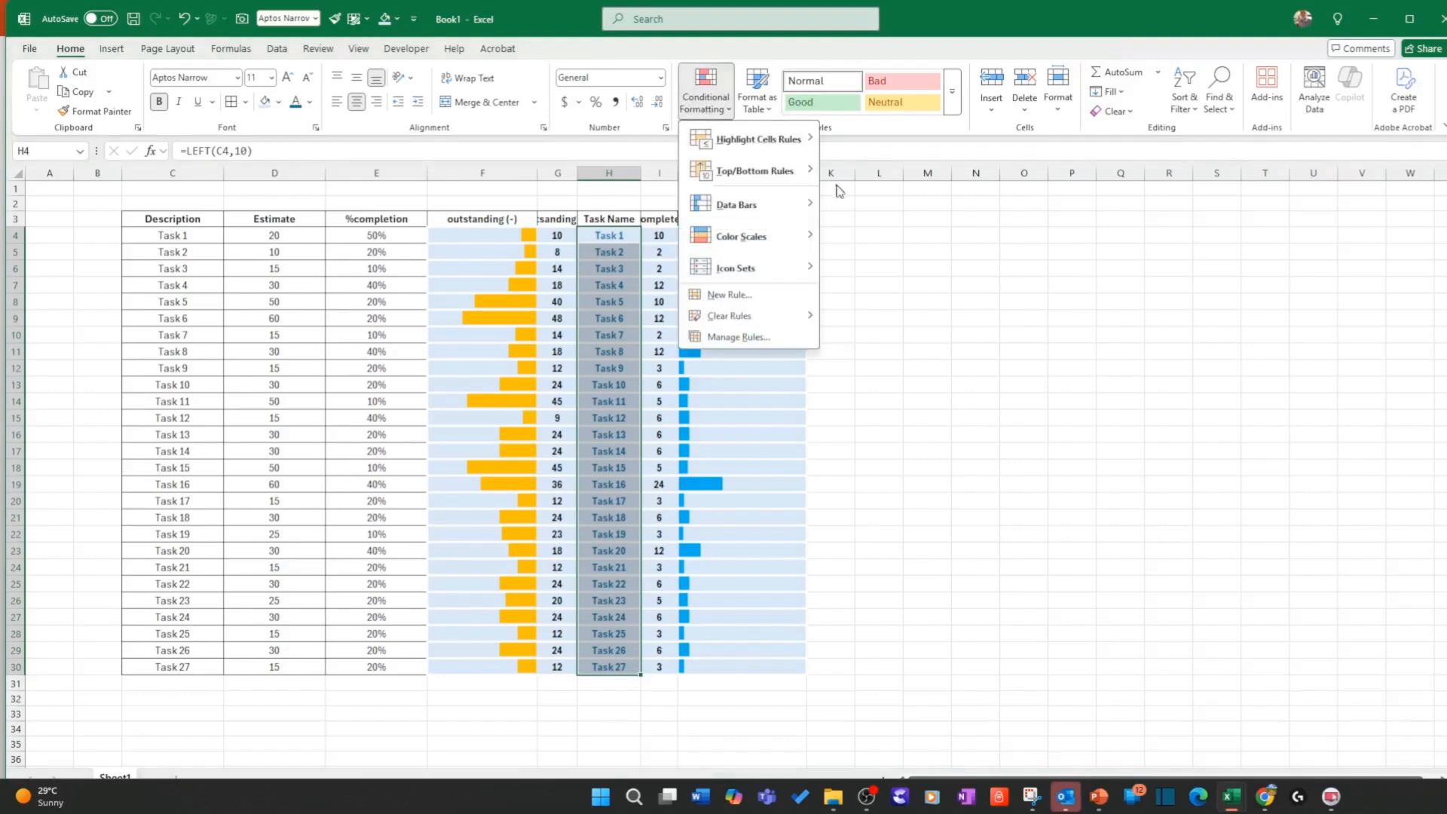
pyautogui.click(753, 296)
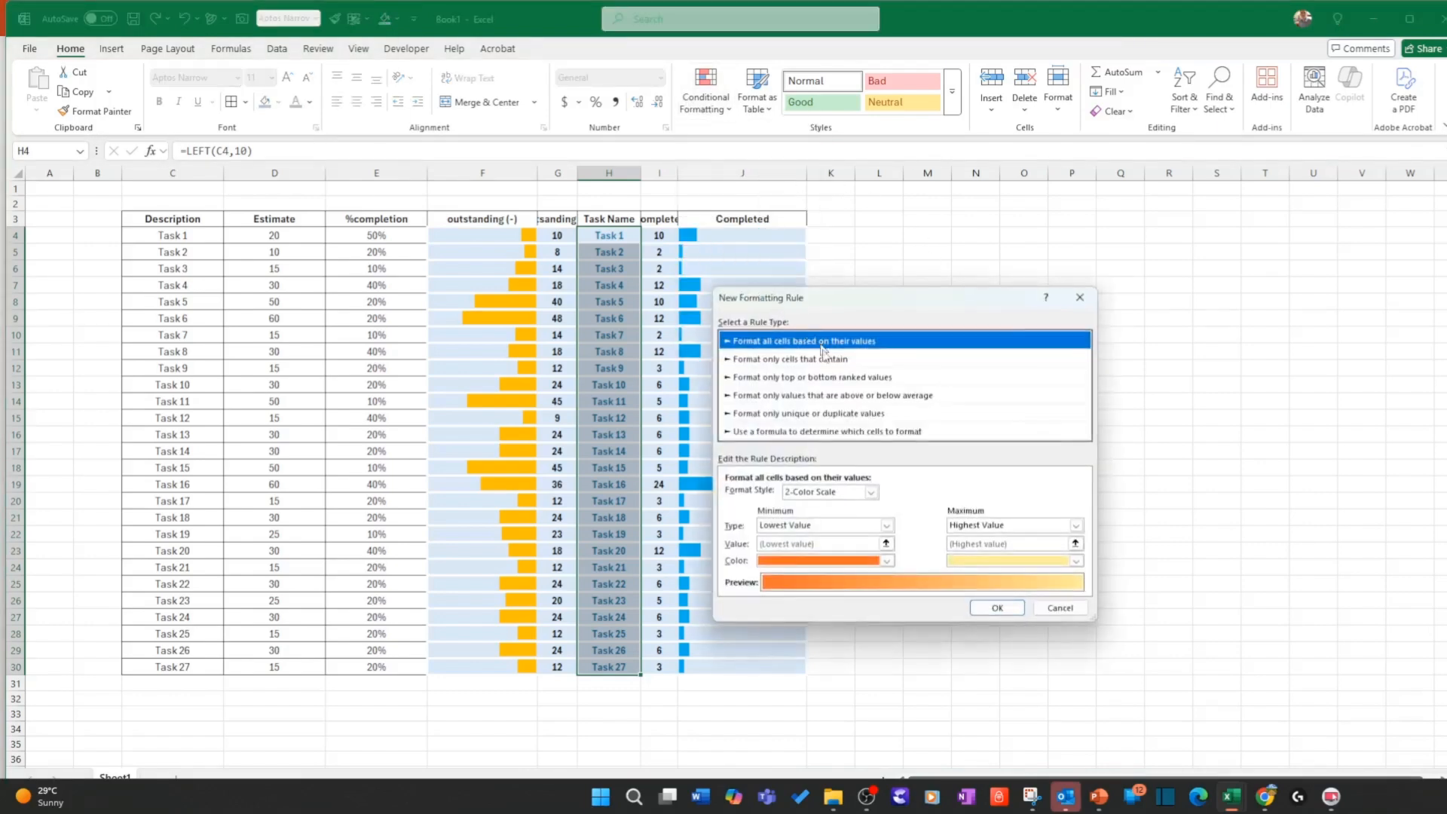
pyautogui.click(817, 435)
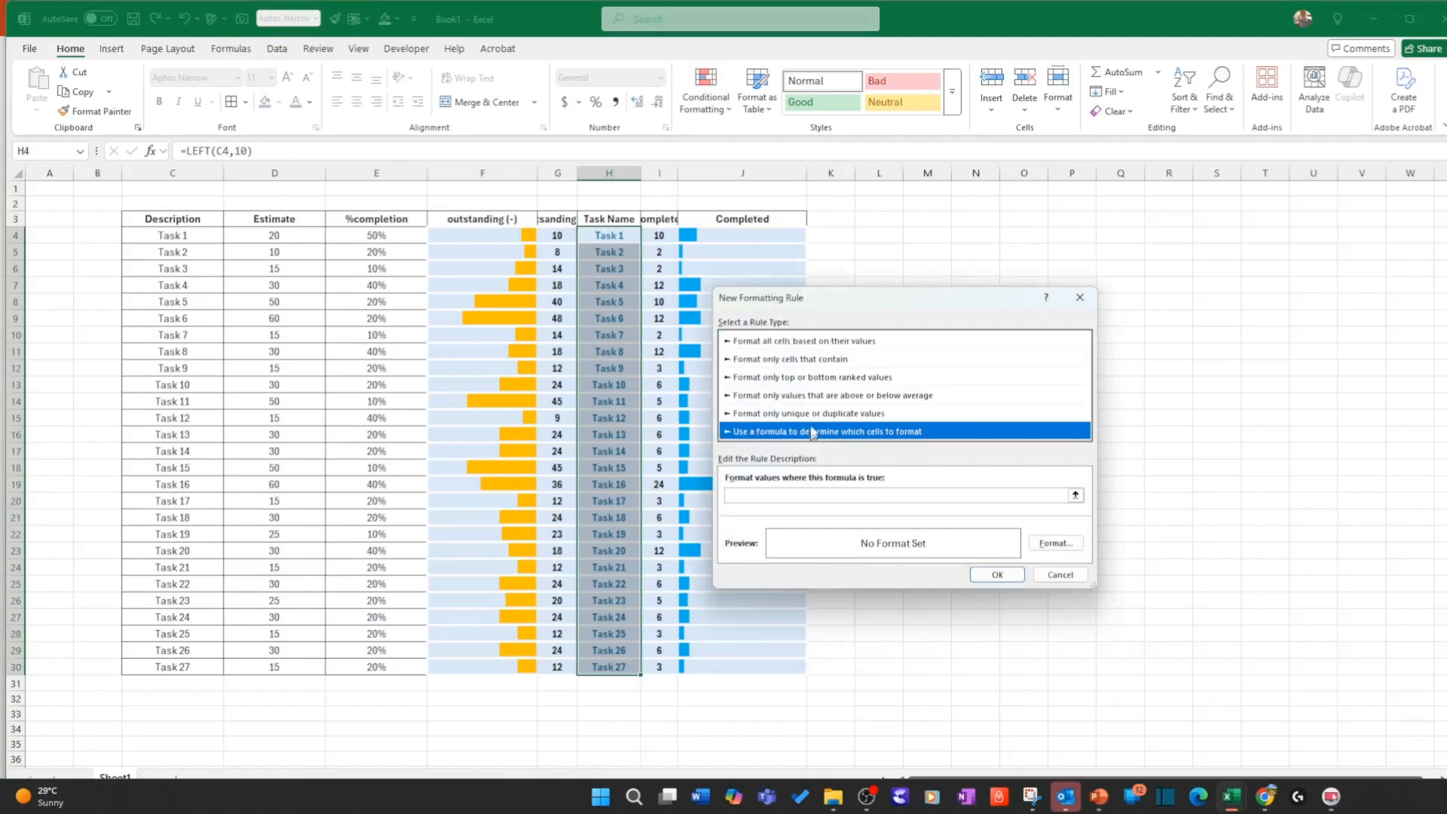
pyautogui.click(762, 495)
pyautogui.click(392, 237)
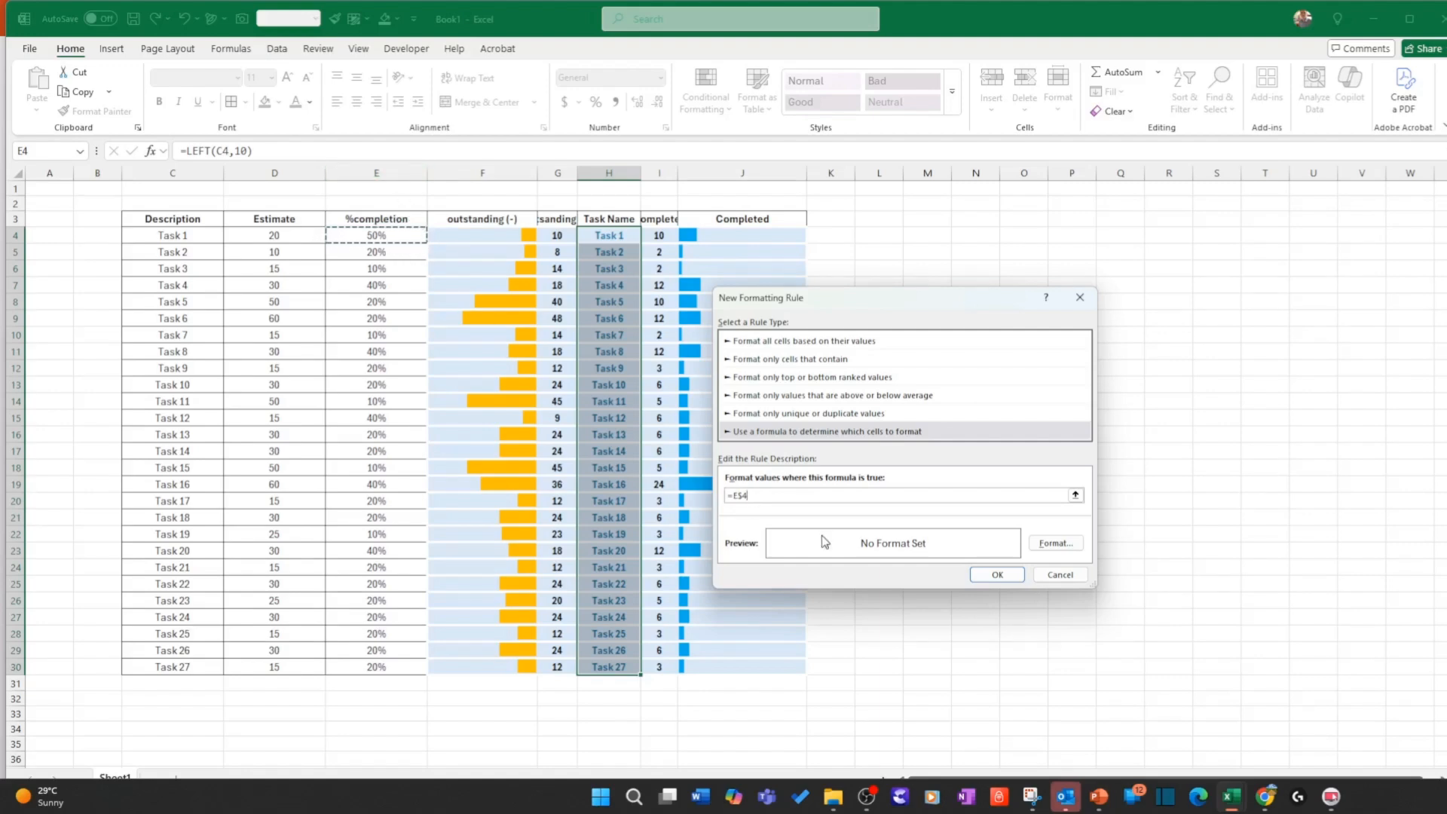
pyautogui.click(764, 495)
# Step: Give the new conditional formatting rule an orange font colour and apply it to the task names
pyautogui.click(1054, 543)
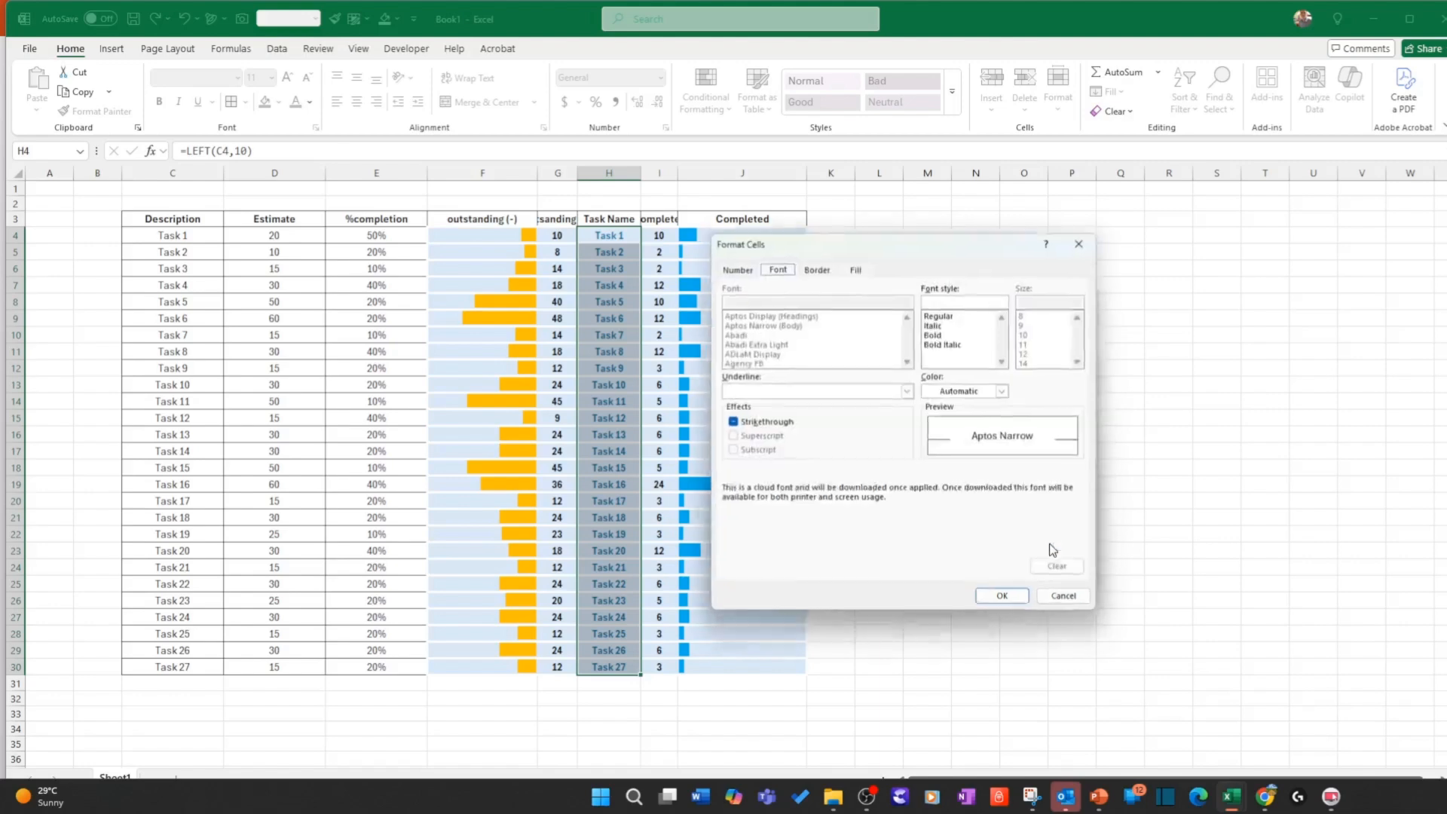
pyautogui.click(967, 392)
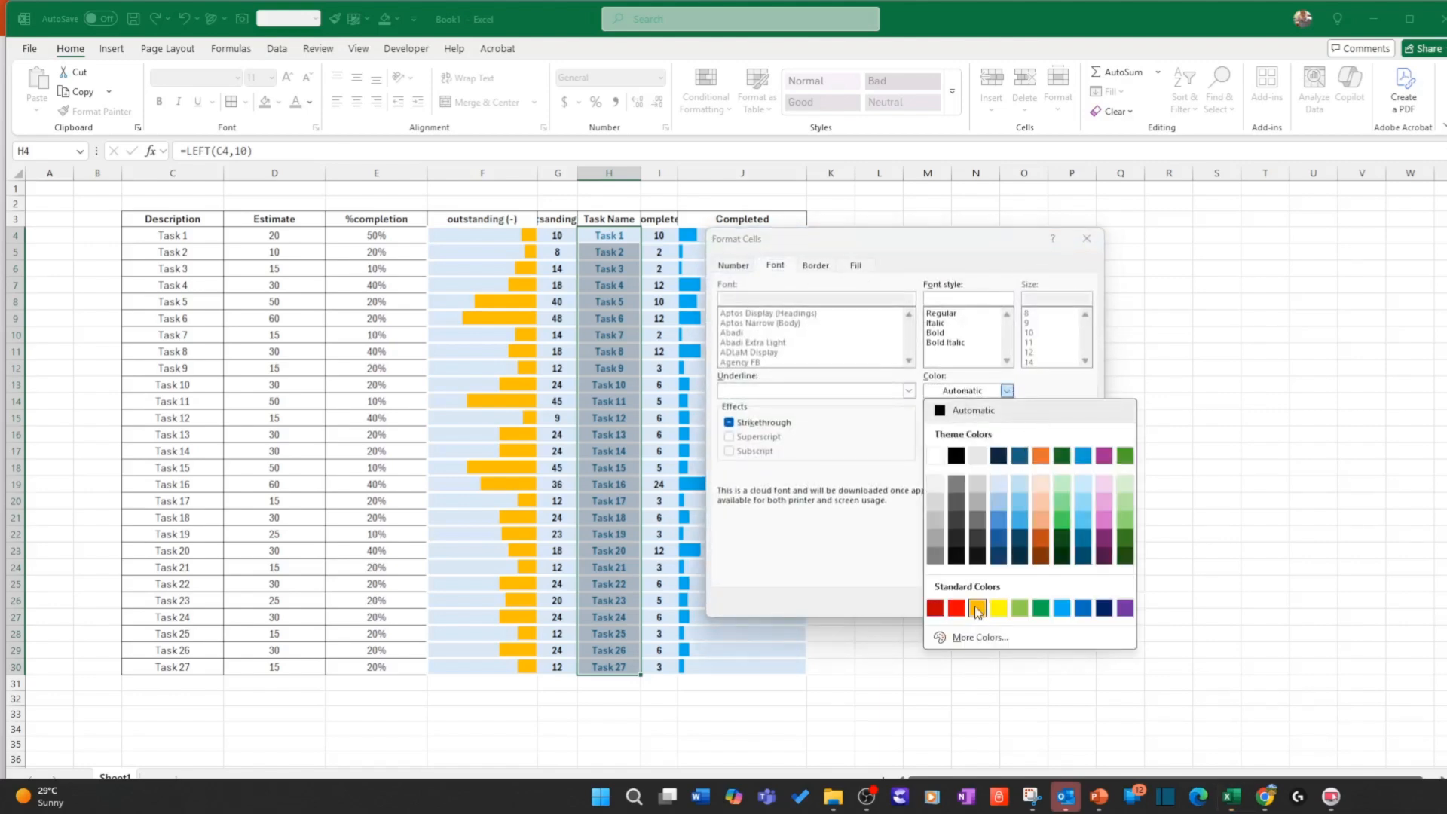
pyautogui.click(1041, 455)
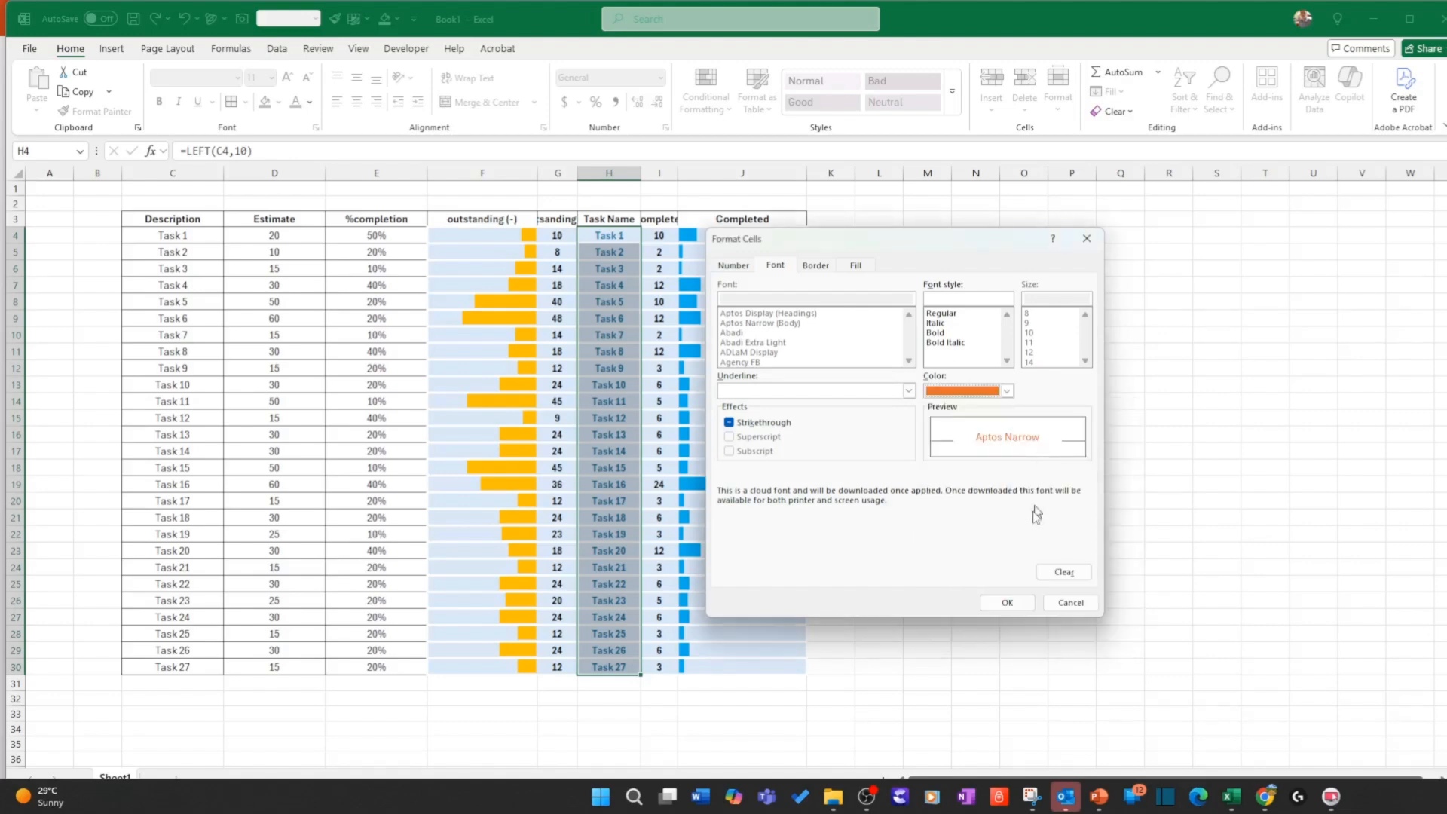
pyautogui.click(1023, 599)
pyautogui.click(996, 574)
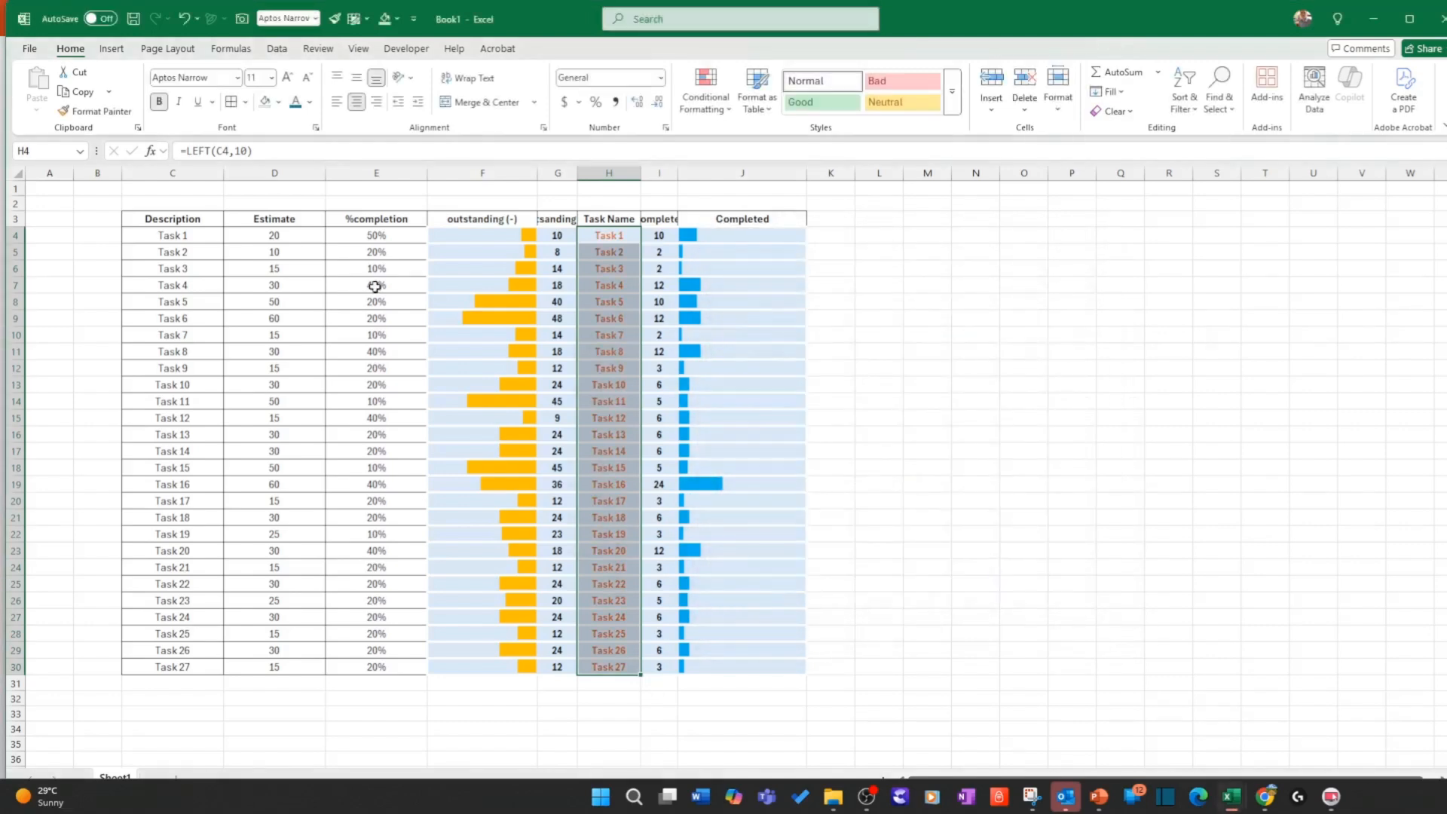
# Step: Set the %completion of Task 4 and Task 8 to 60% and of Task 12 to 70%
pyautogui.click(418, 285)
pyautogui.write('60')
pyautogui.press('Return')
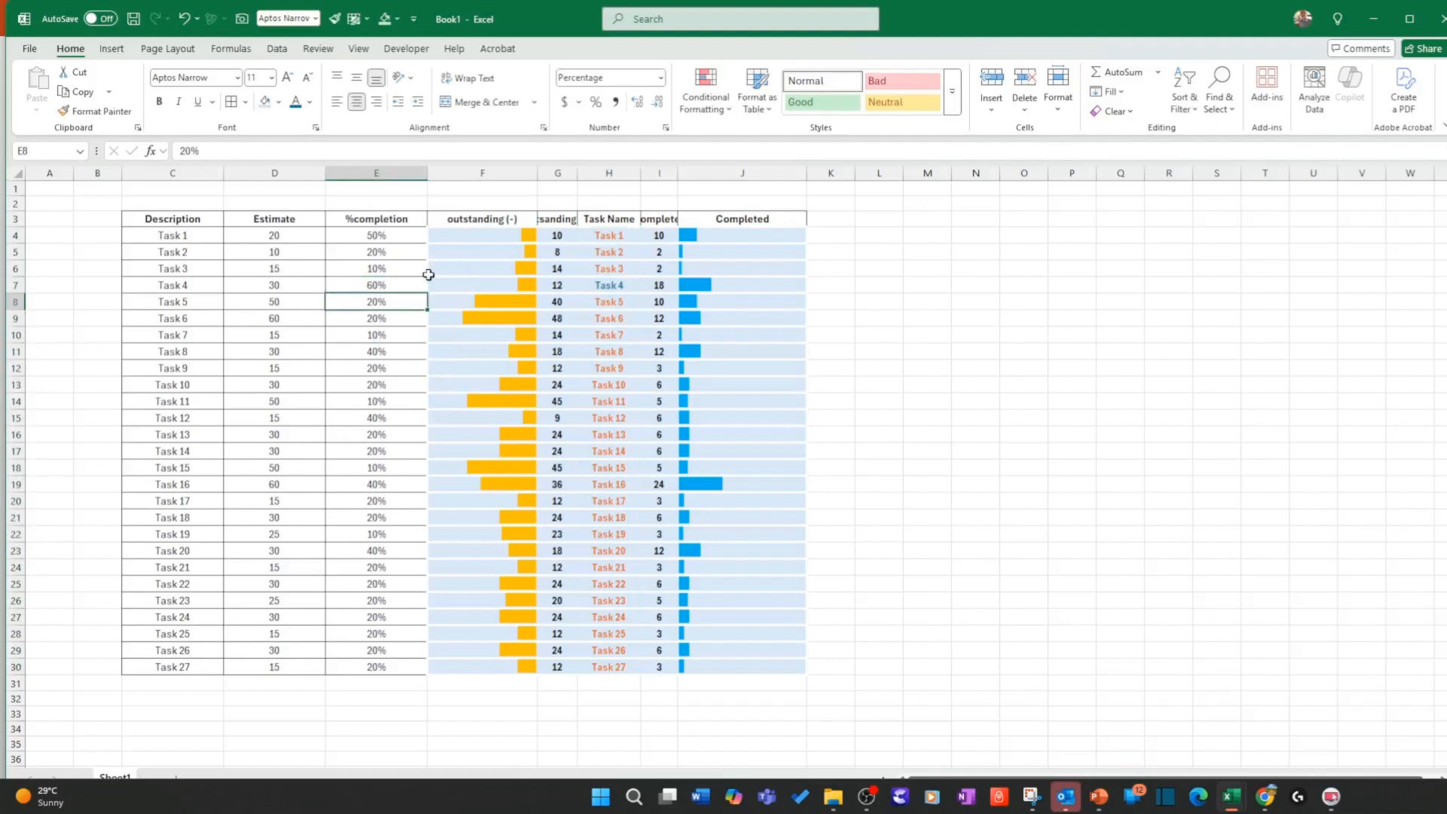
pyautogui.press('Down')
pyautogui.press('Down')
pyautogui.press('Down')
pyautogui.write('60')
pyautogui.press('Return')
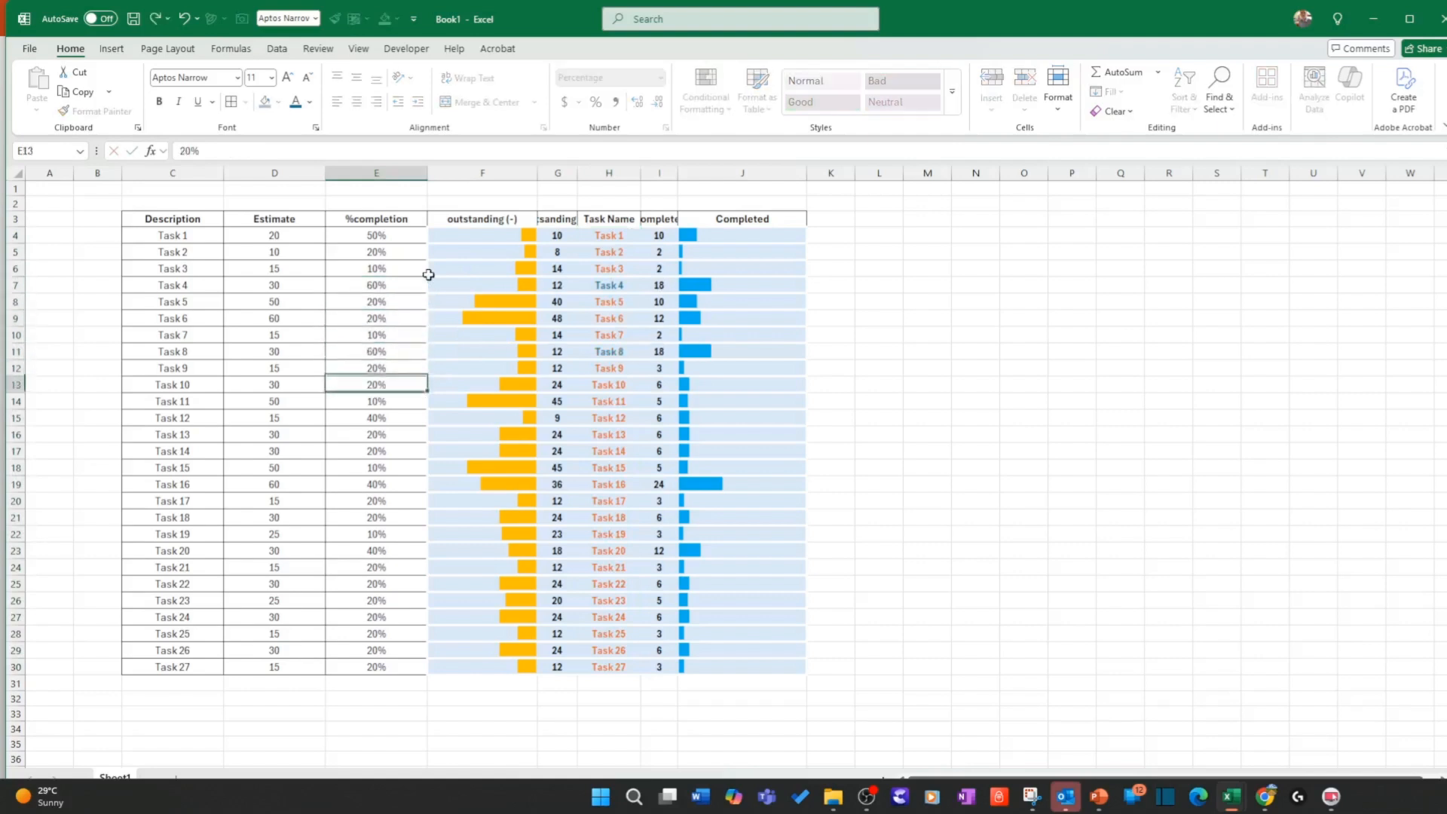
pyautogui.press('Down')
pyautogui.press('Down')
pyautogui.press('Down')
pyautogui.write('70')
pyautogui.press('Return')
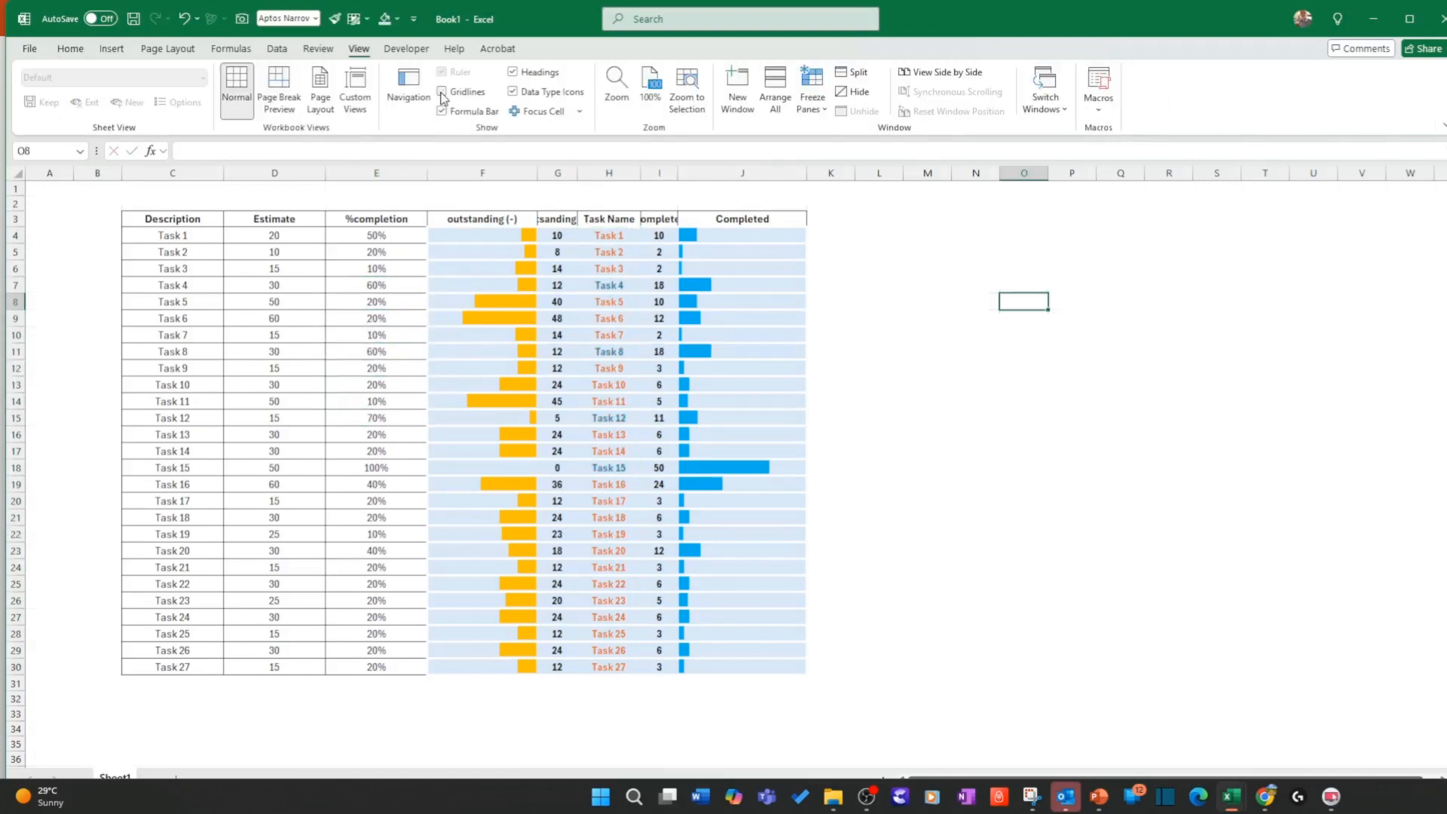
# Step: Fill the header row C3:J3 light blue and colour its text dark turquoise
pyautogui.moveTo(752, 221); pyautogui.dragTo(157, 219)
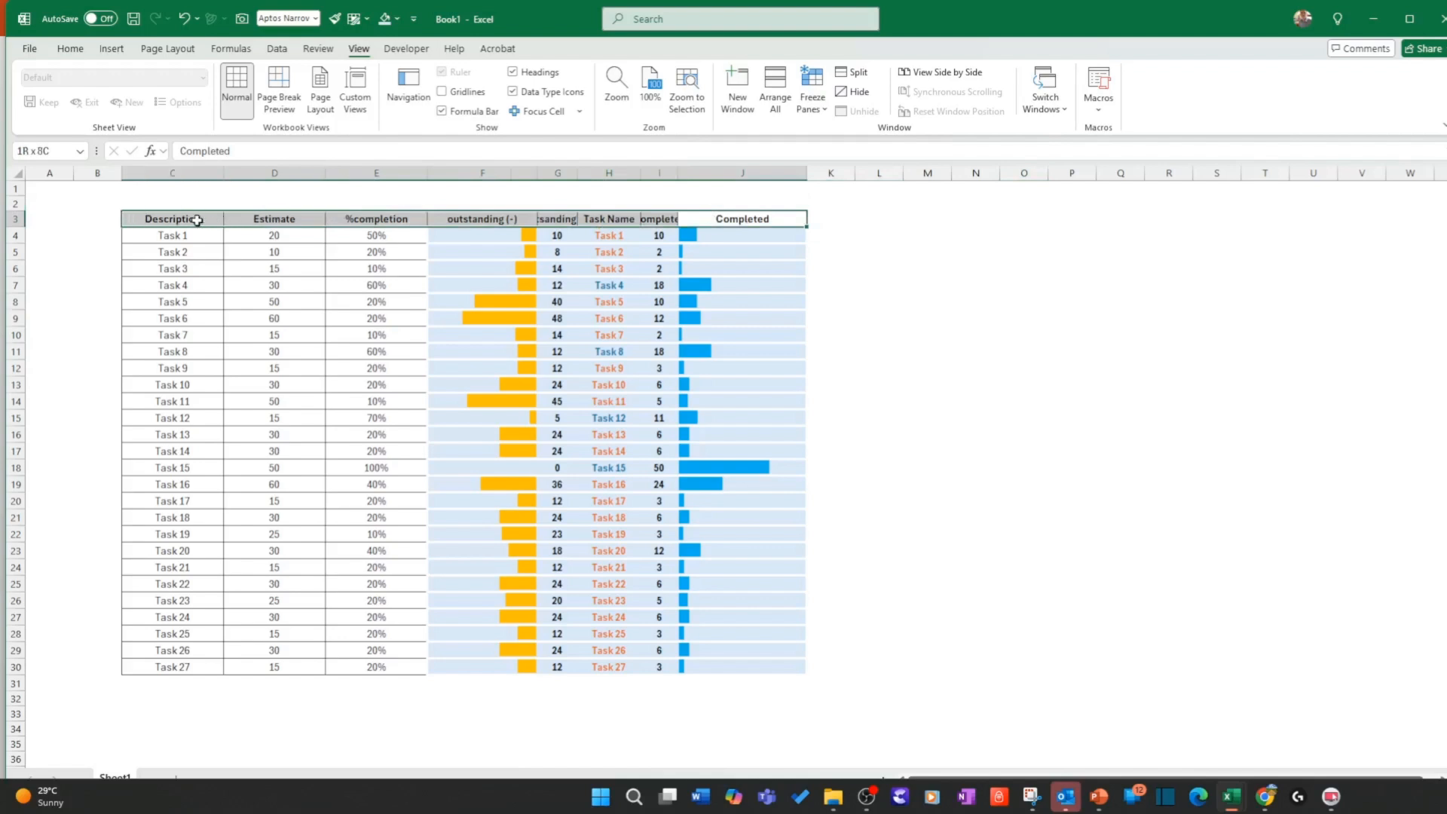
pyautogui.click(69, 48)
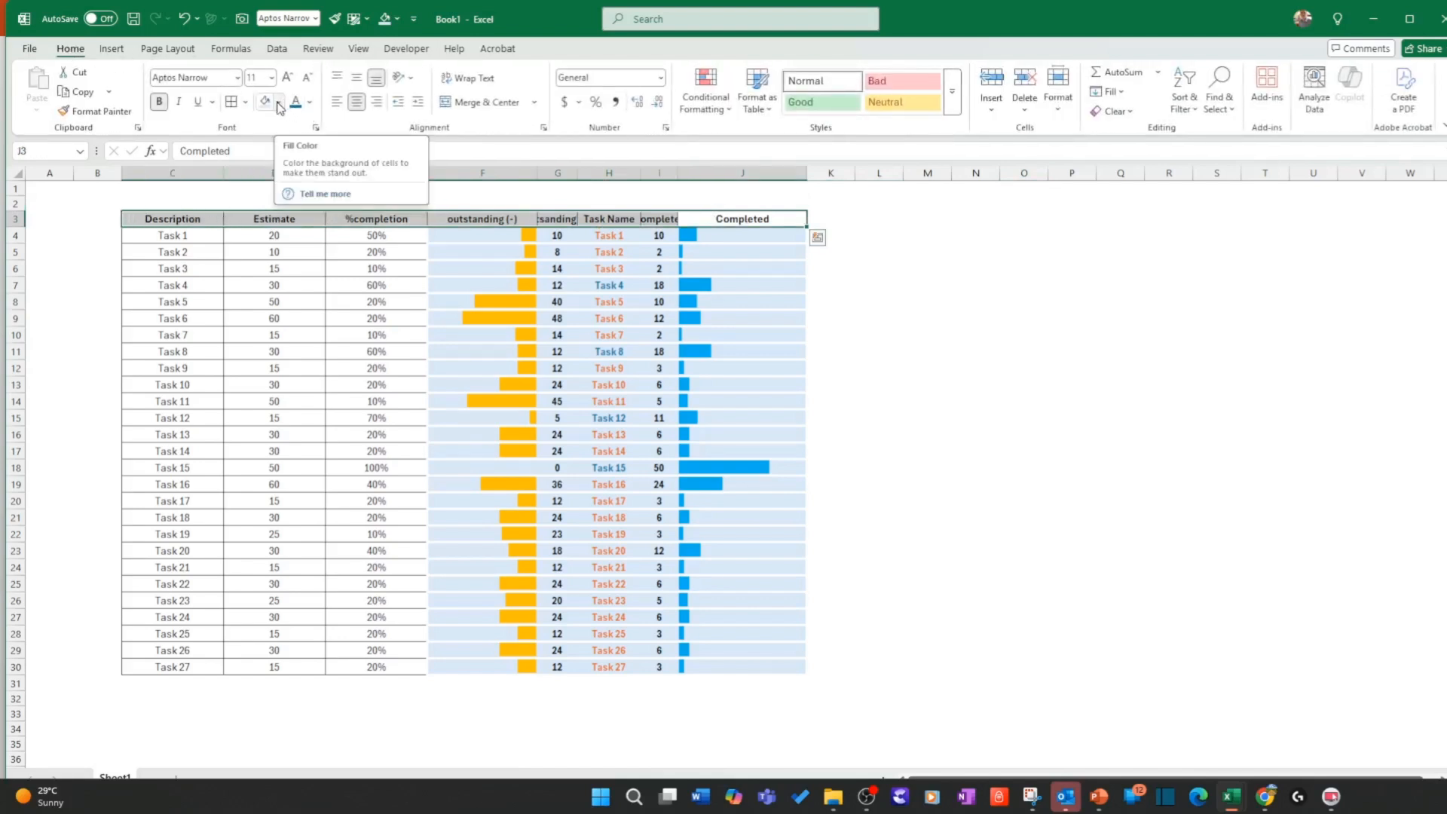
pyautogui.click(270, 107)
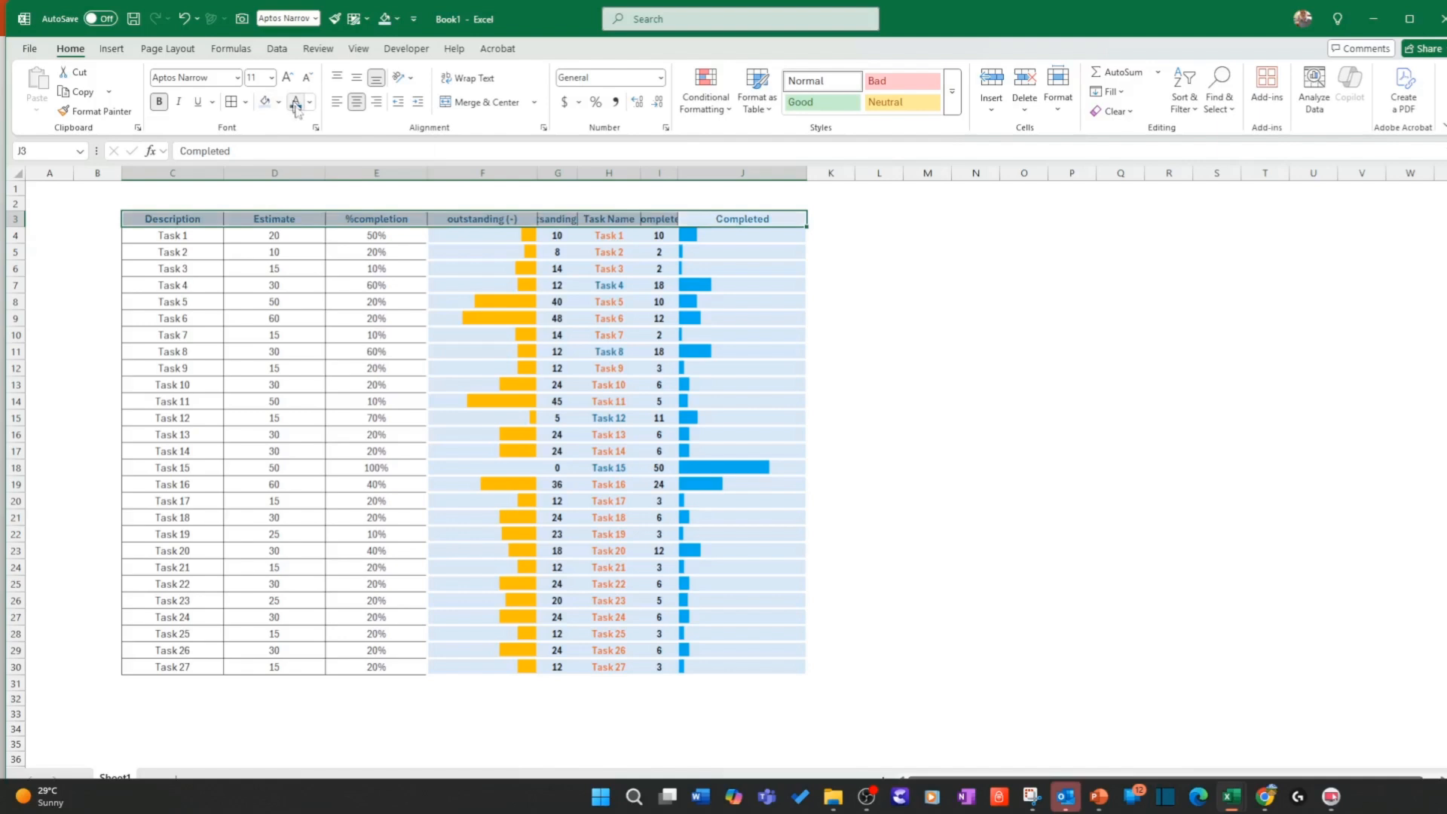
pyautogui.click(927, 271)
# Step: Clear the header texts in F3:J3 above the data bars and task names
pyautogui.moveTo(485, 217); pyautogui.dragTo(667, 220)
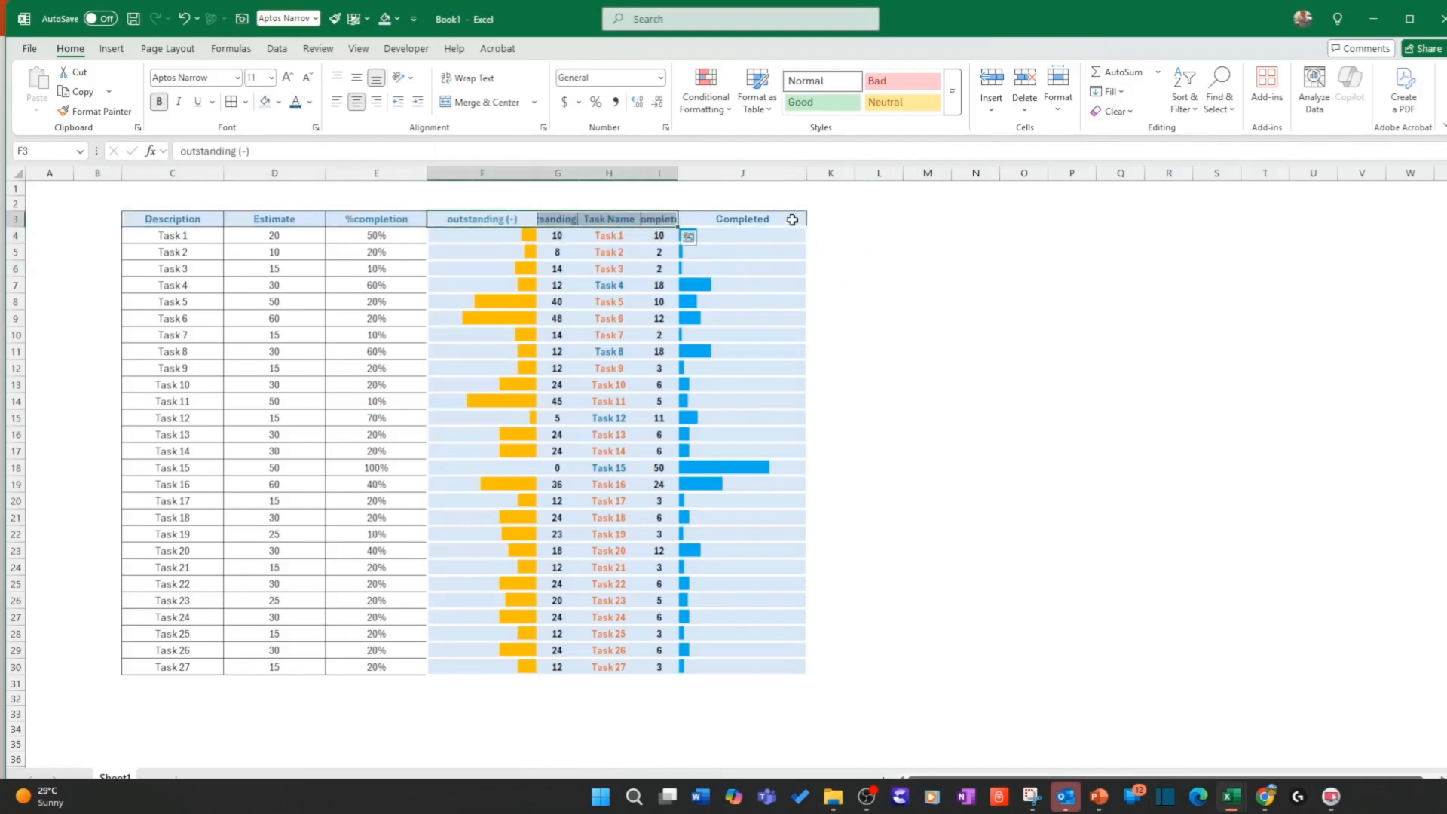
pyautogui.moveTo(787, 219); pyautogui.dragTo(500, 217)
pyautogui.press('Delete')
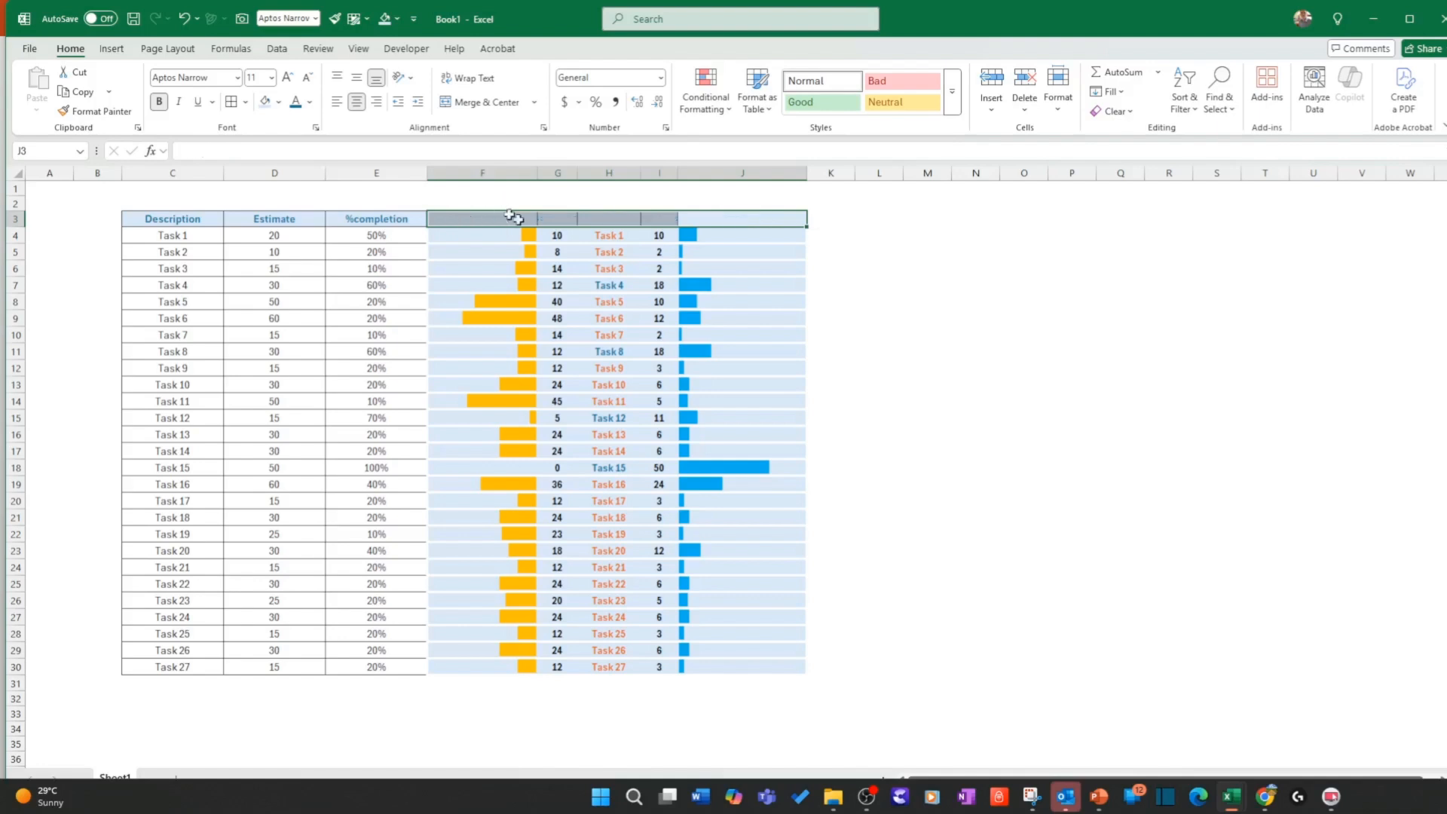
pyautogui.click(1051, 344)
# Step: Add filters to the header row C3:J3
pyautogui.click(191, 220)
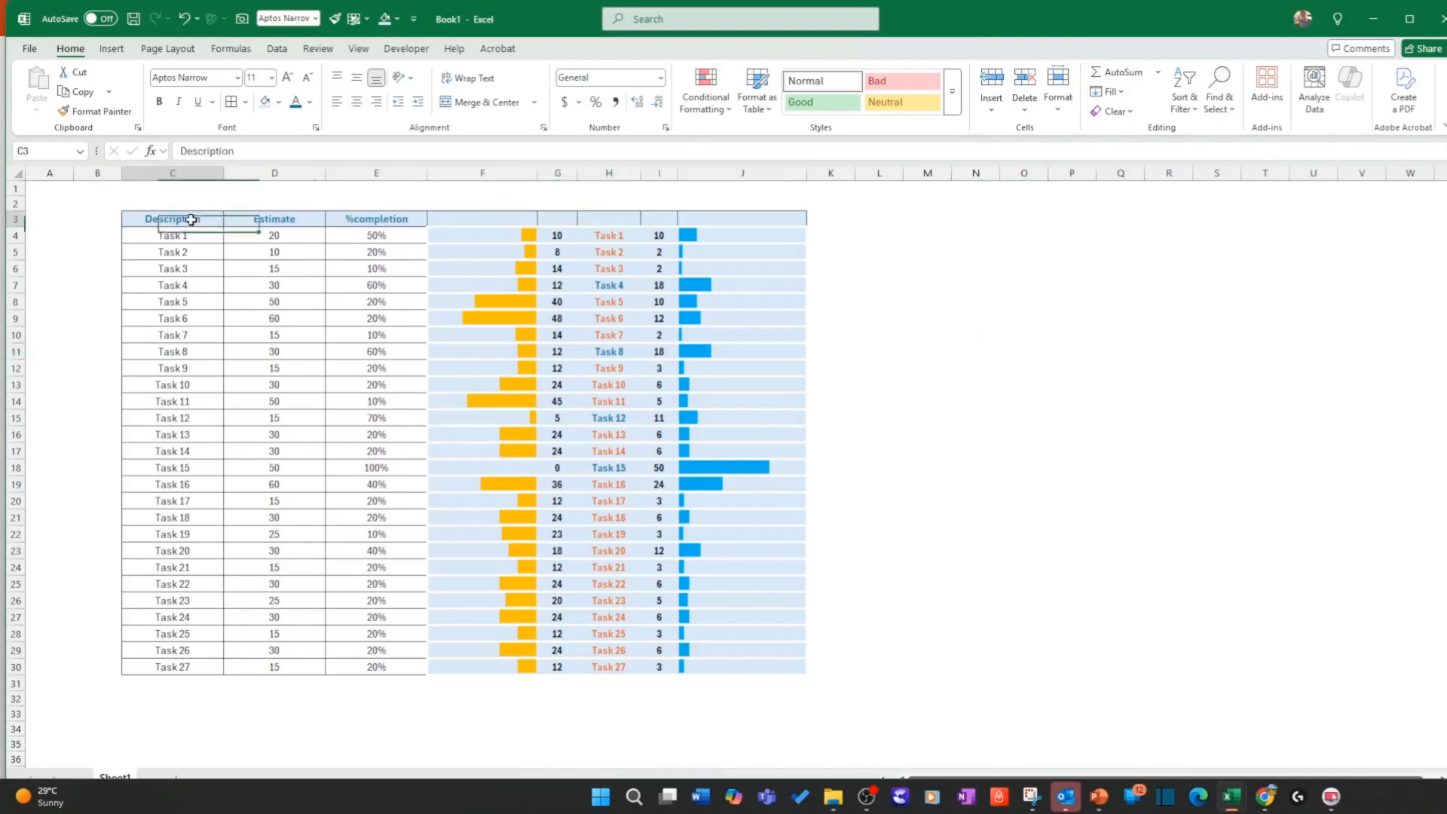
pyautogui.moveTo(193, 219); pyautogui.dragTo(739, 219)
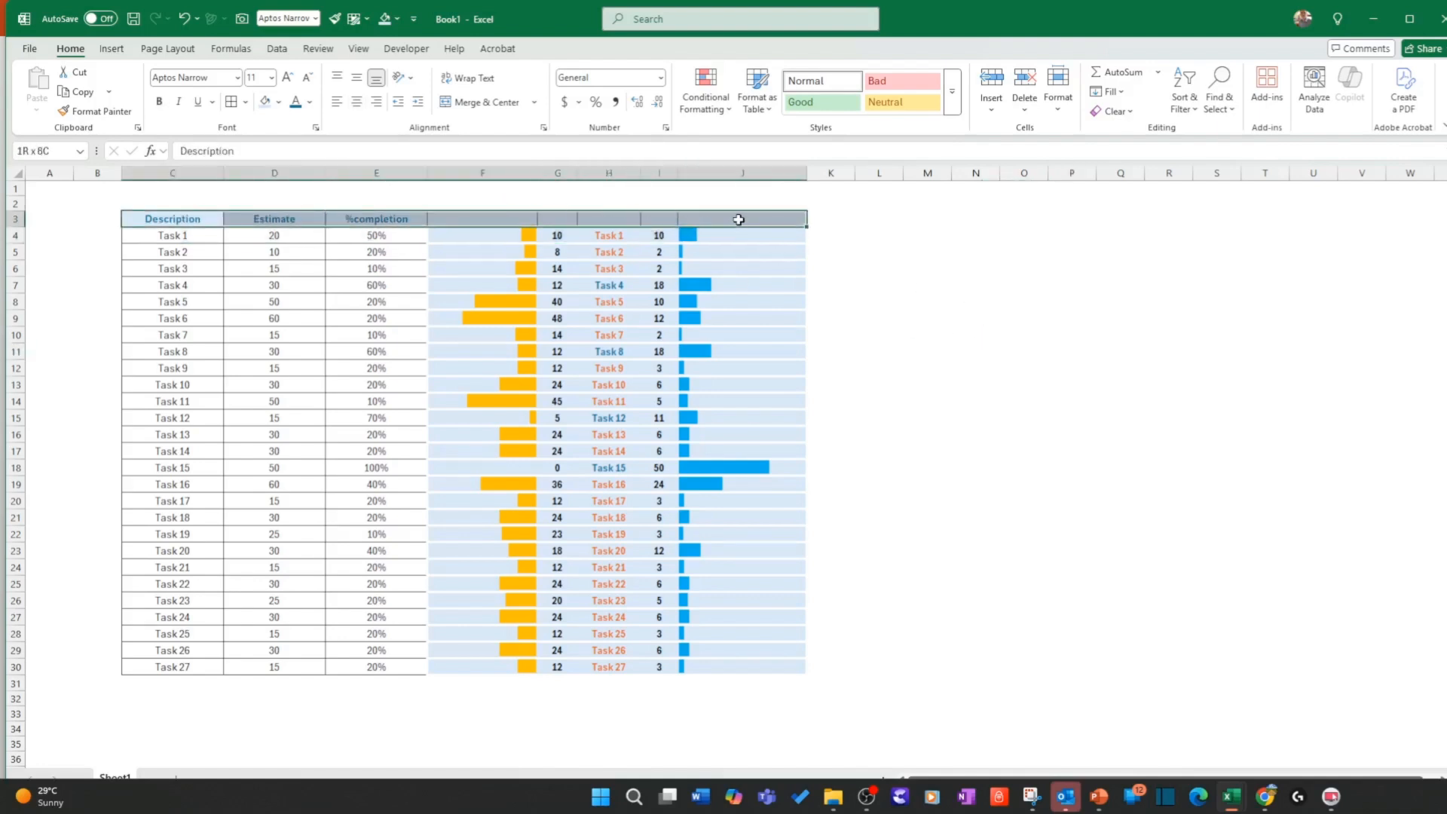
pyautogui.click(277, 50)
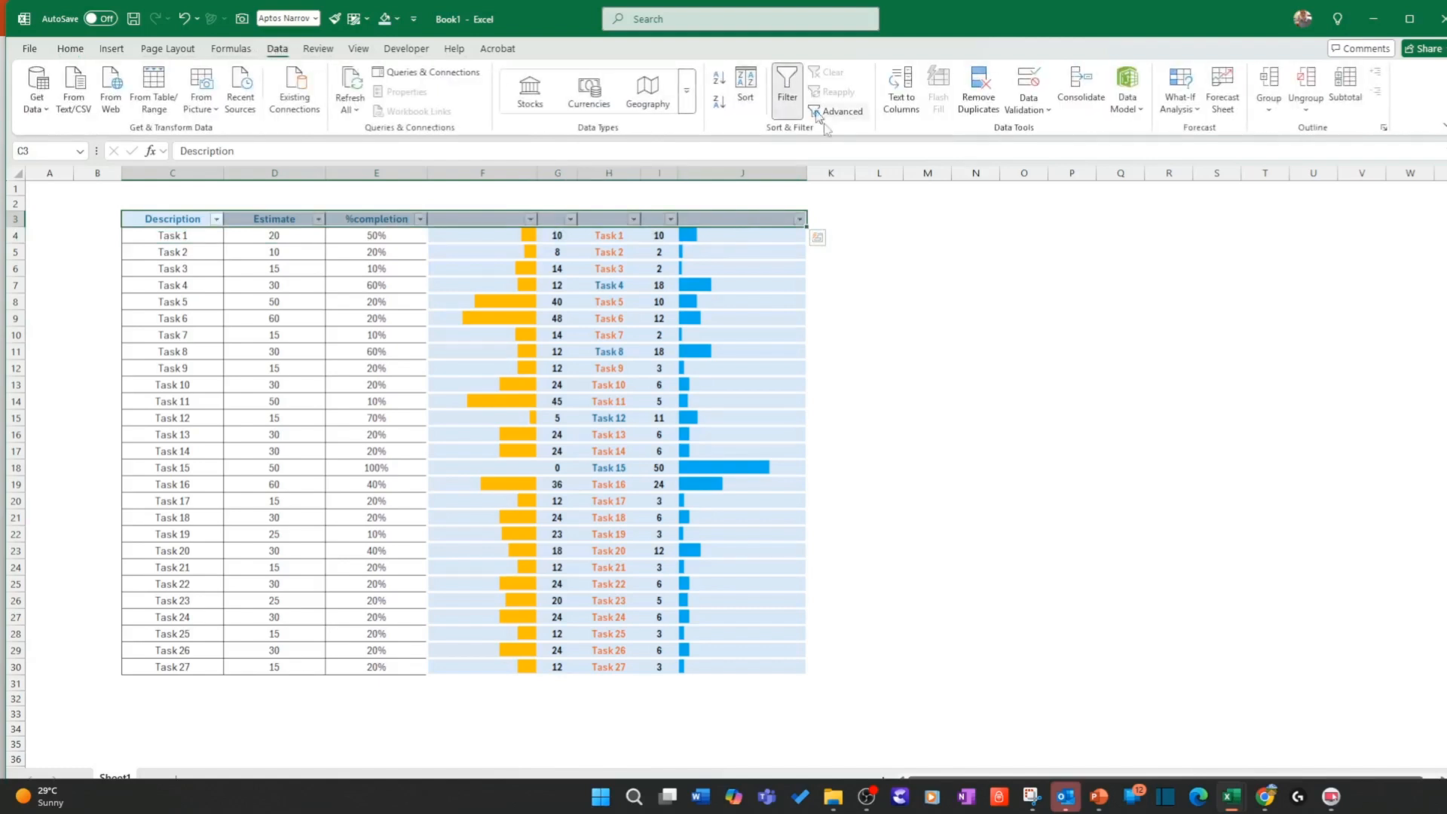
pyautogui.click(911, 284)
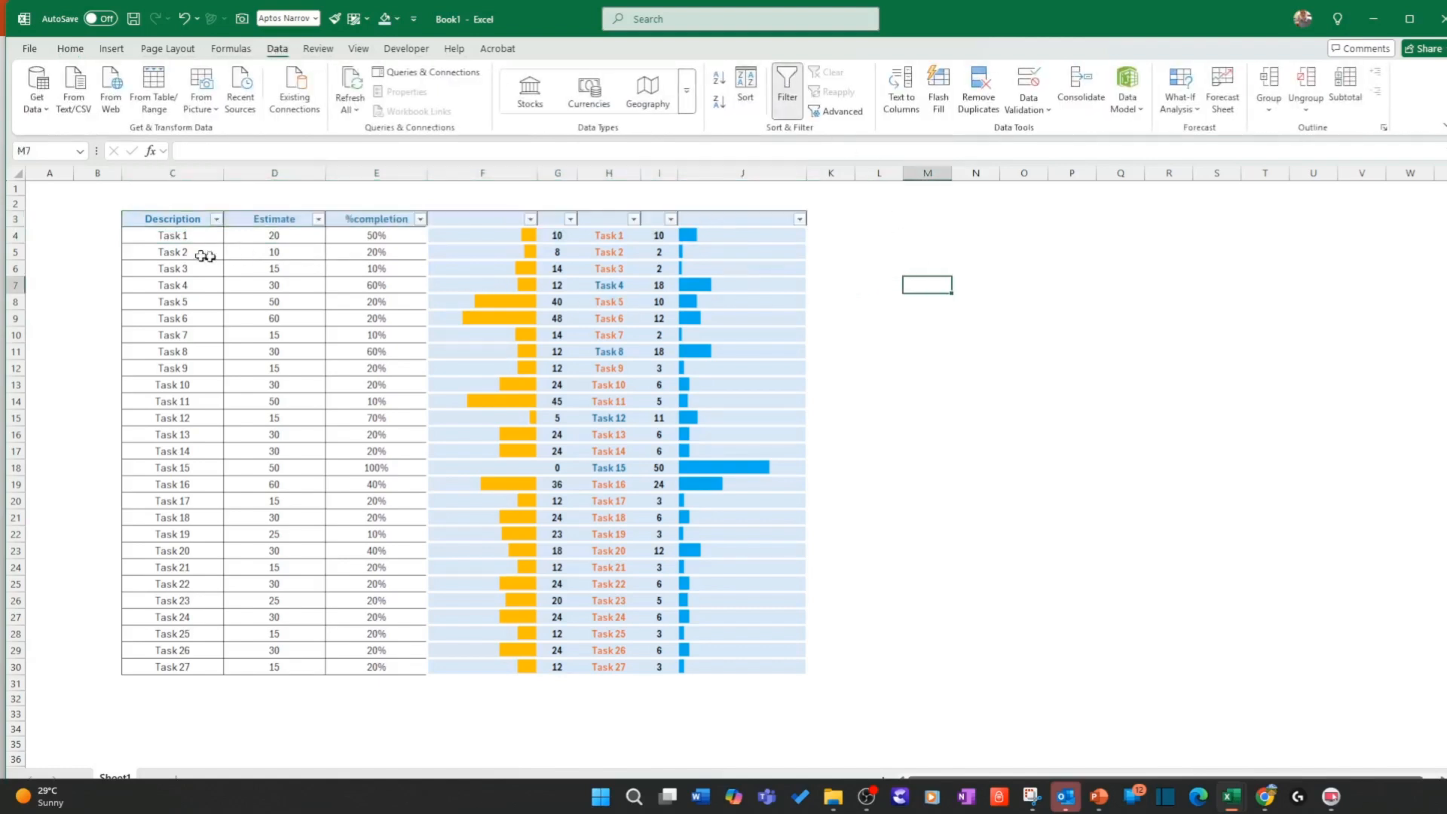
# Step: Sort the table by %completion from smallest to largest, and again by the outstanding bars in column F from smallest to largest
pyautogui.click(422, 222)
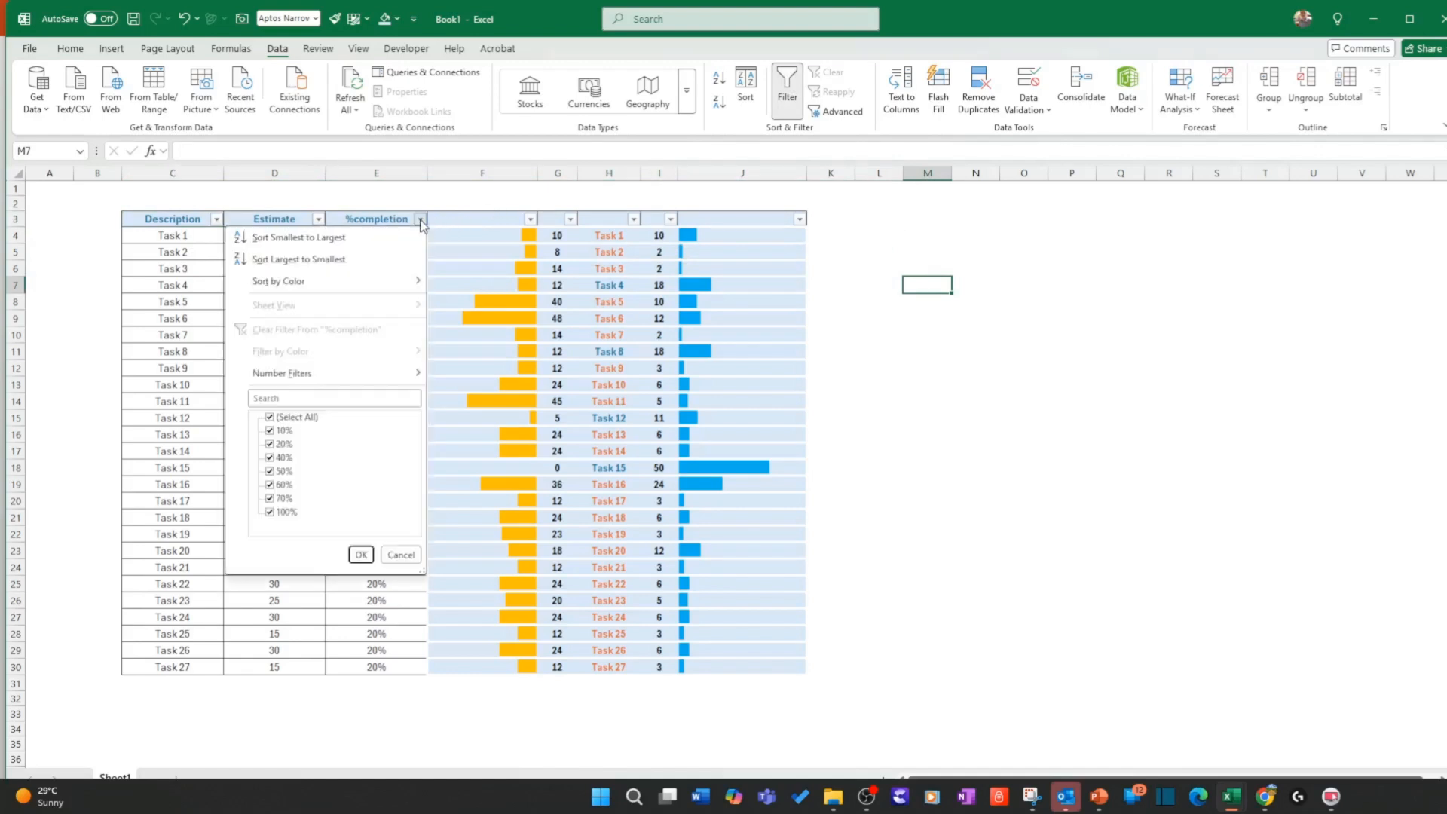
pyautogui.click(332, 236)
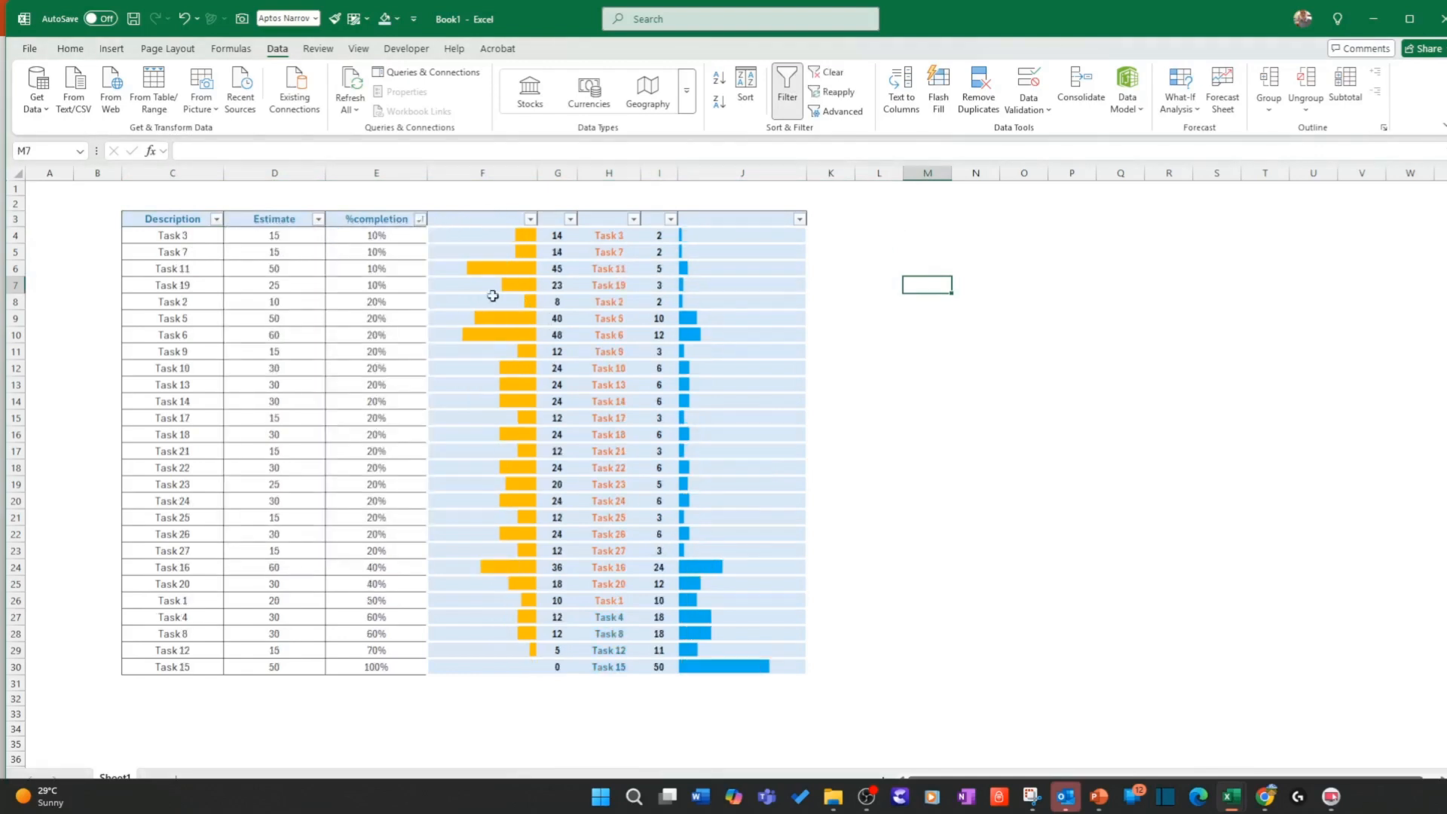
pyautogui.click(531, 220)
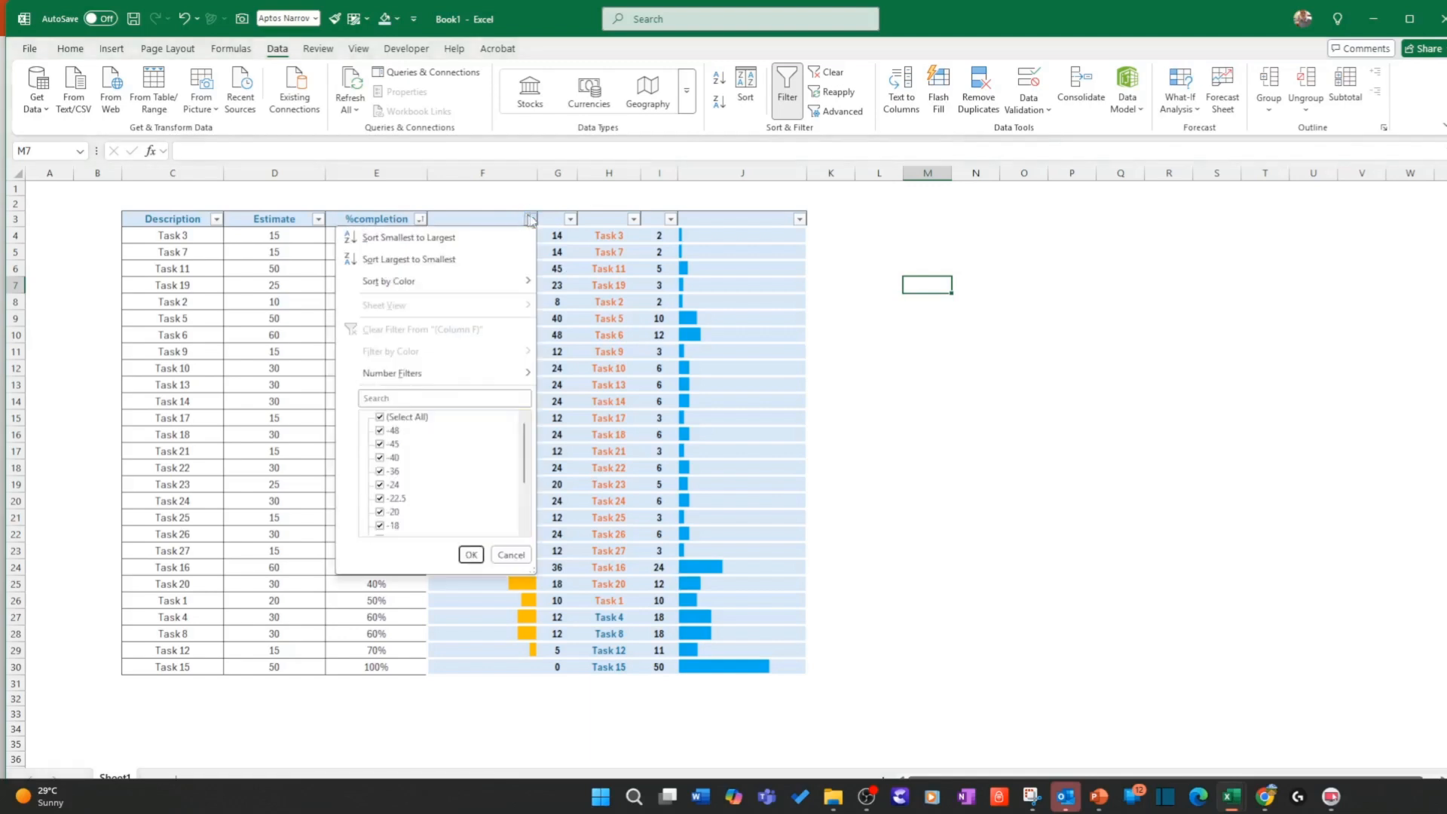
pyautogui.click(483, 237)
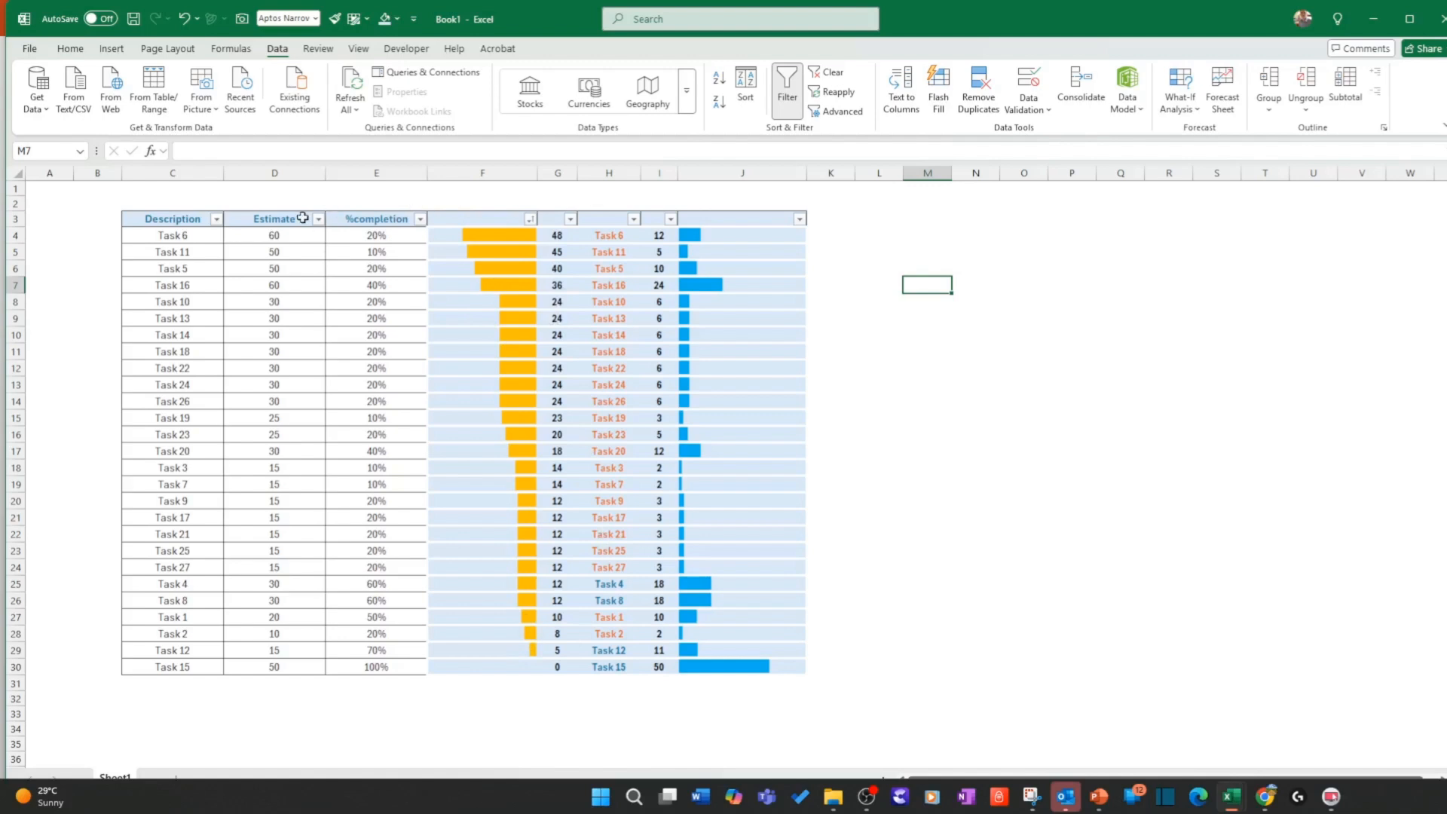
# Step: Sort the task table by Description from A to Z
pyautogui.click(218, 220)
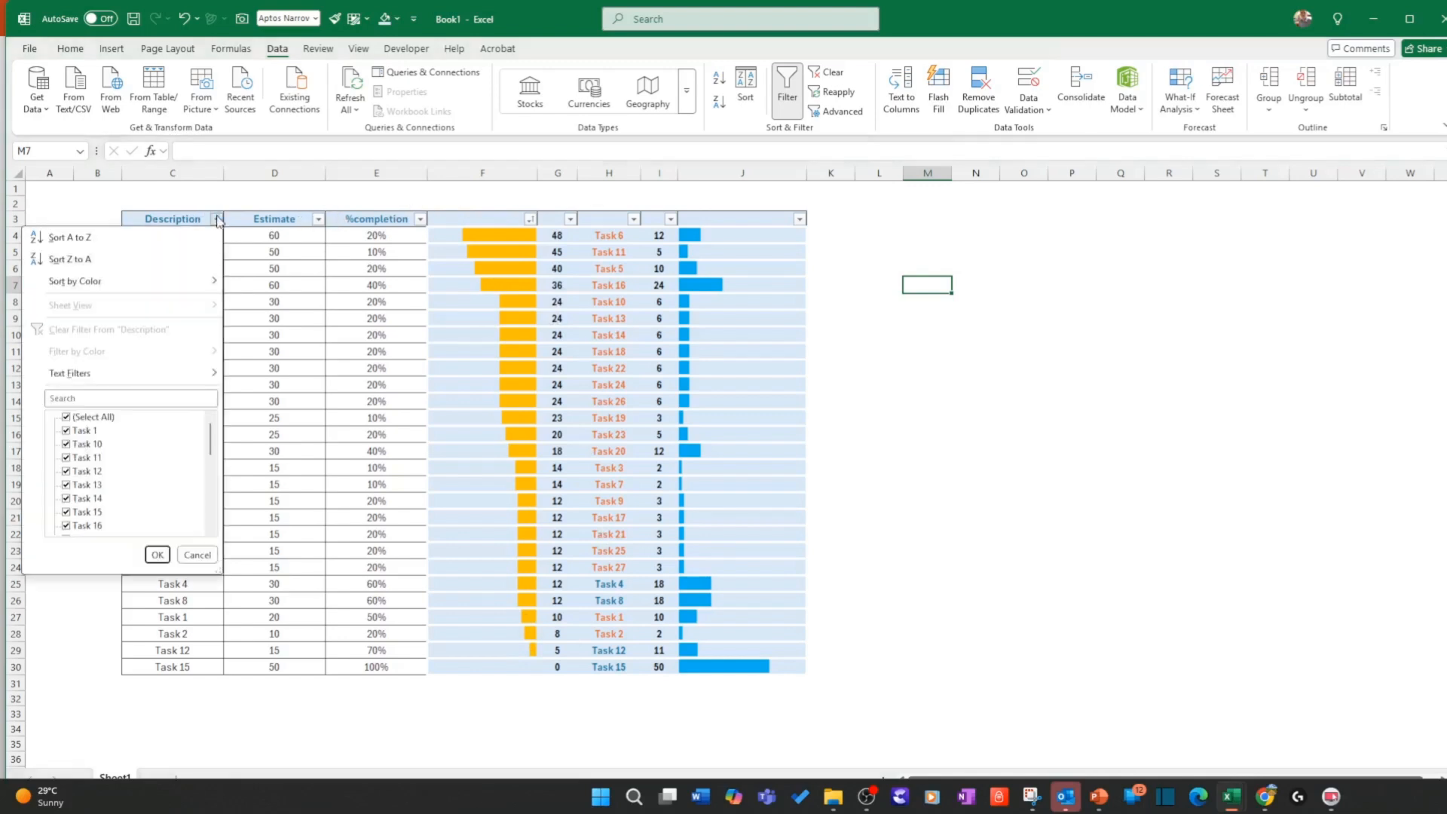
pyautogui.click(82, 238)
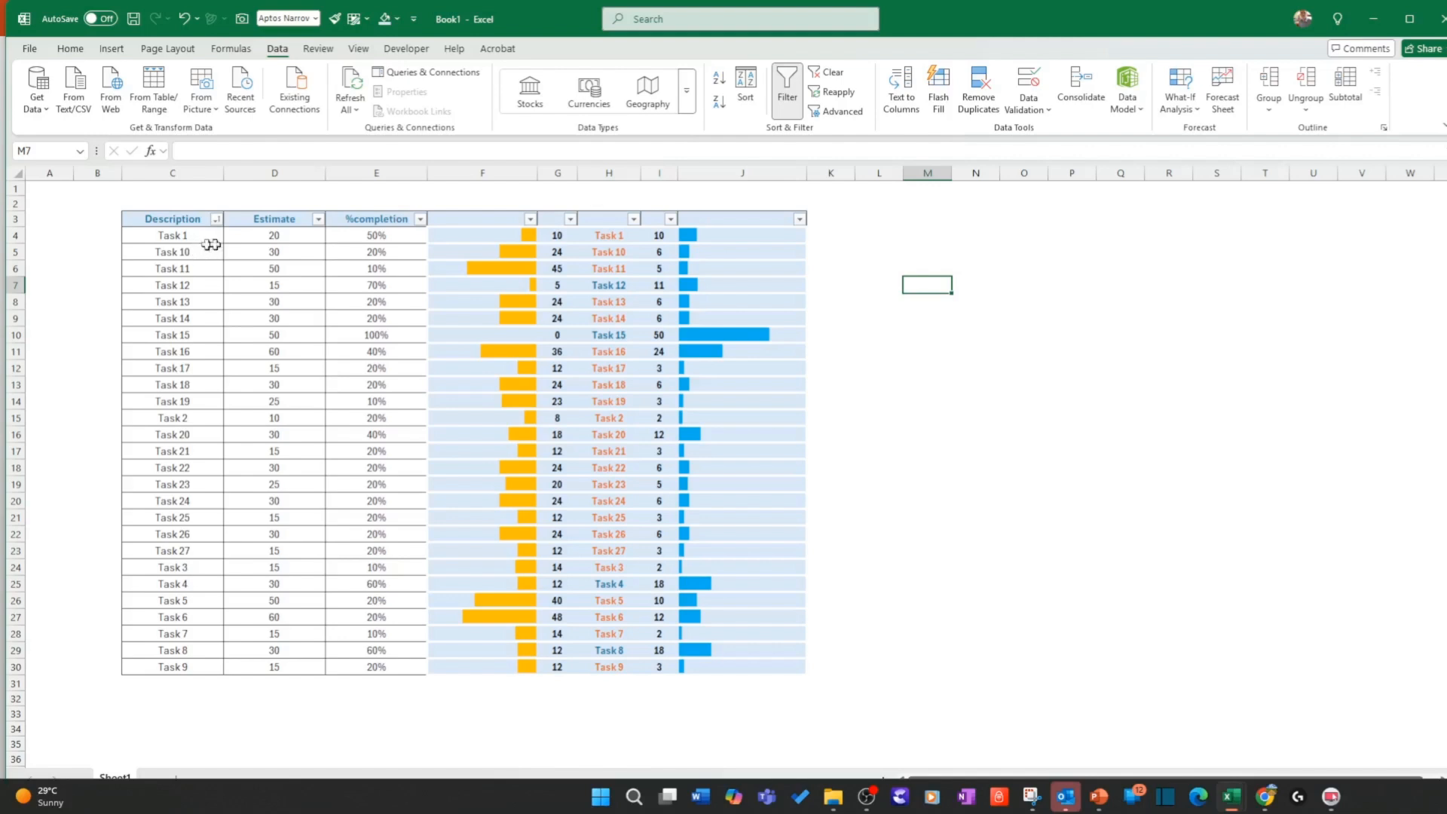
pyautogui.click(898, 353)
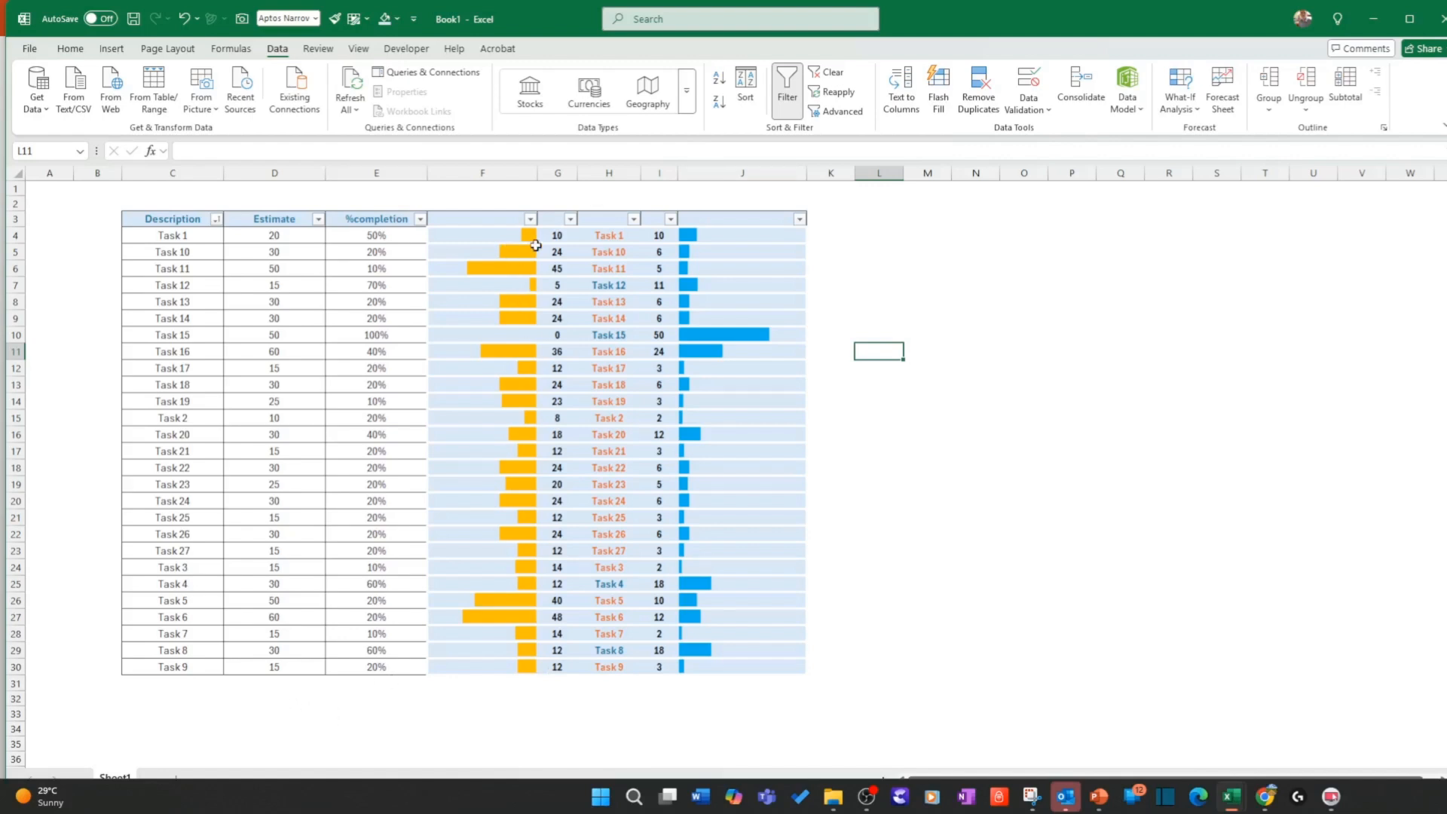
# Step: Total the completed values in I32 with =SUM(I4:I31) and the outstanding values in G32 with =SUM(G4:G31)
pyautogui.click(652, 236)
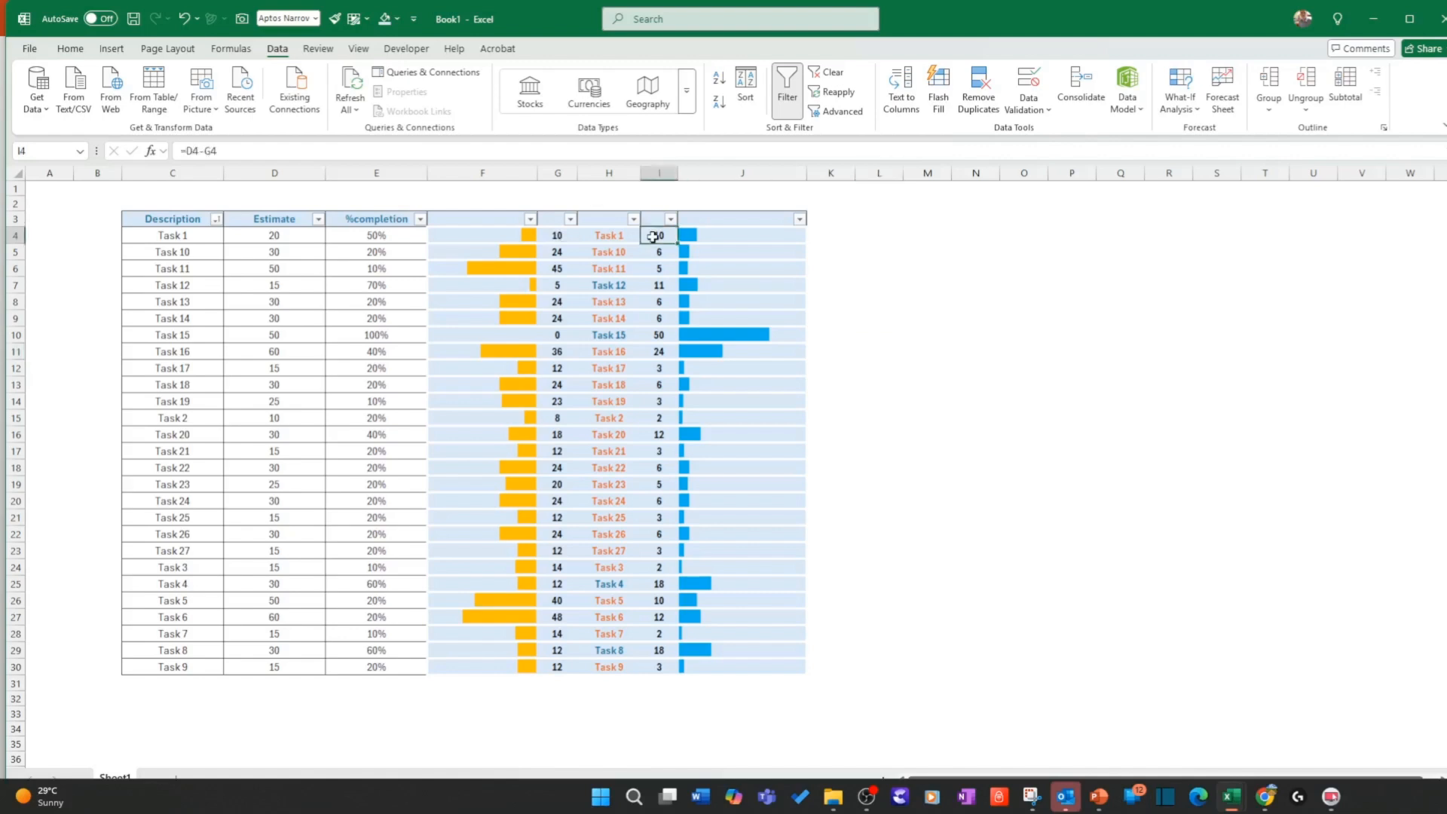
pyautogui.click(662, 701)
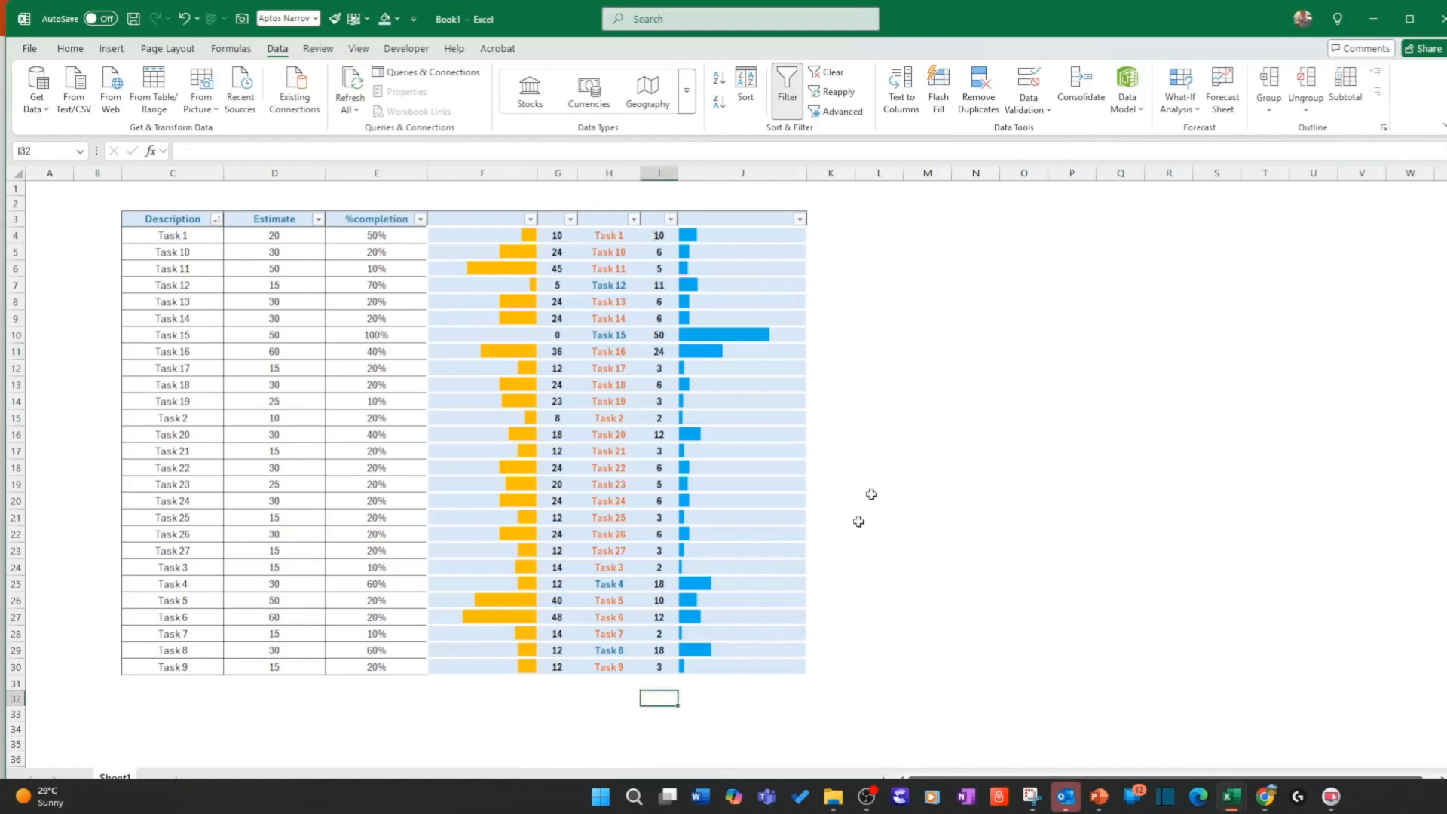
pyautogui.click(70, 48)
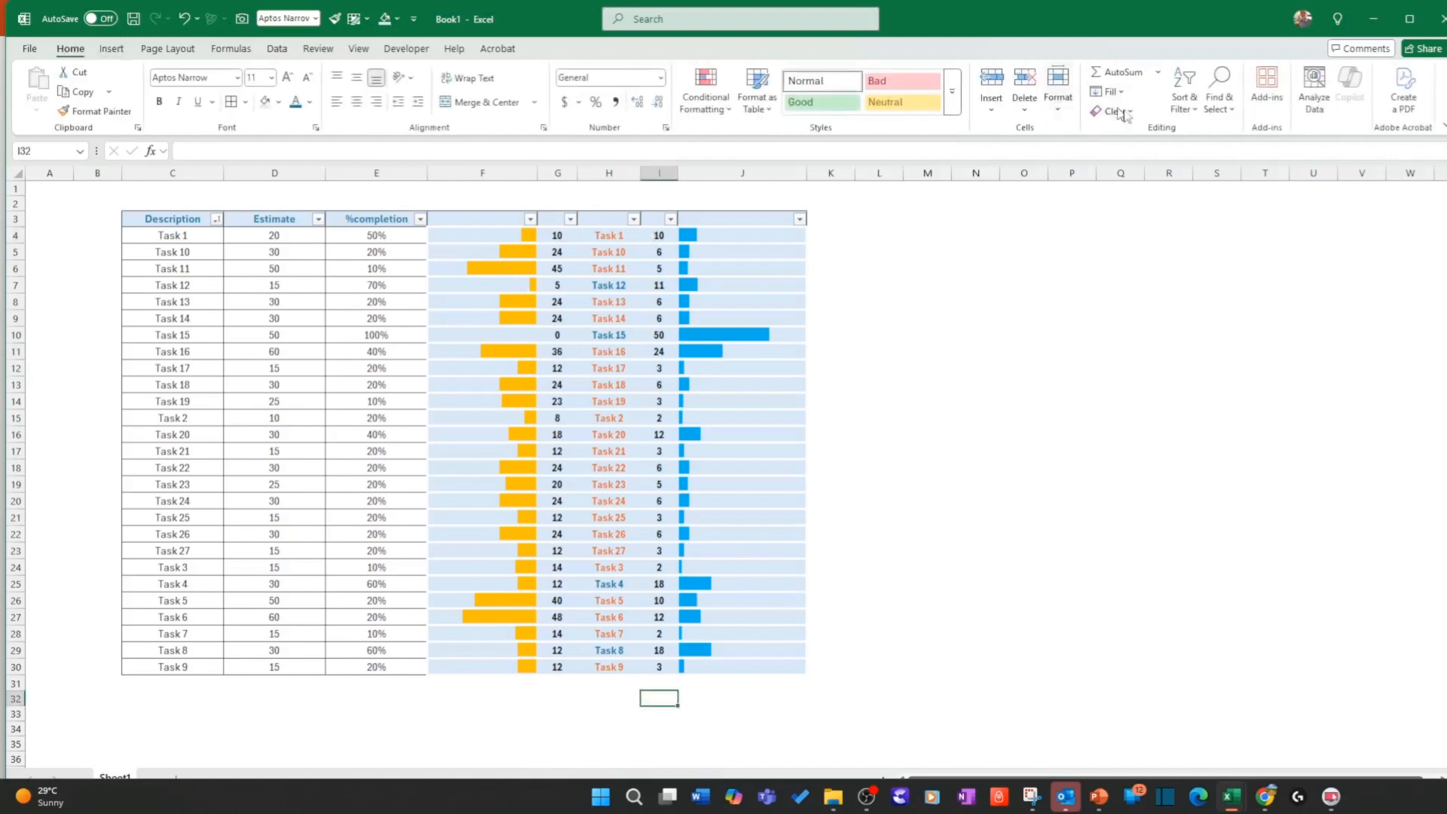
pyautogui.click(1118, 72)
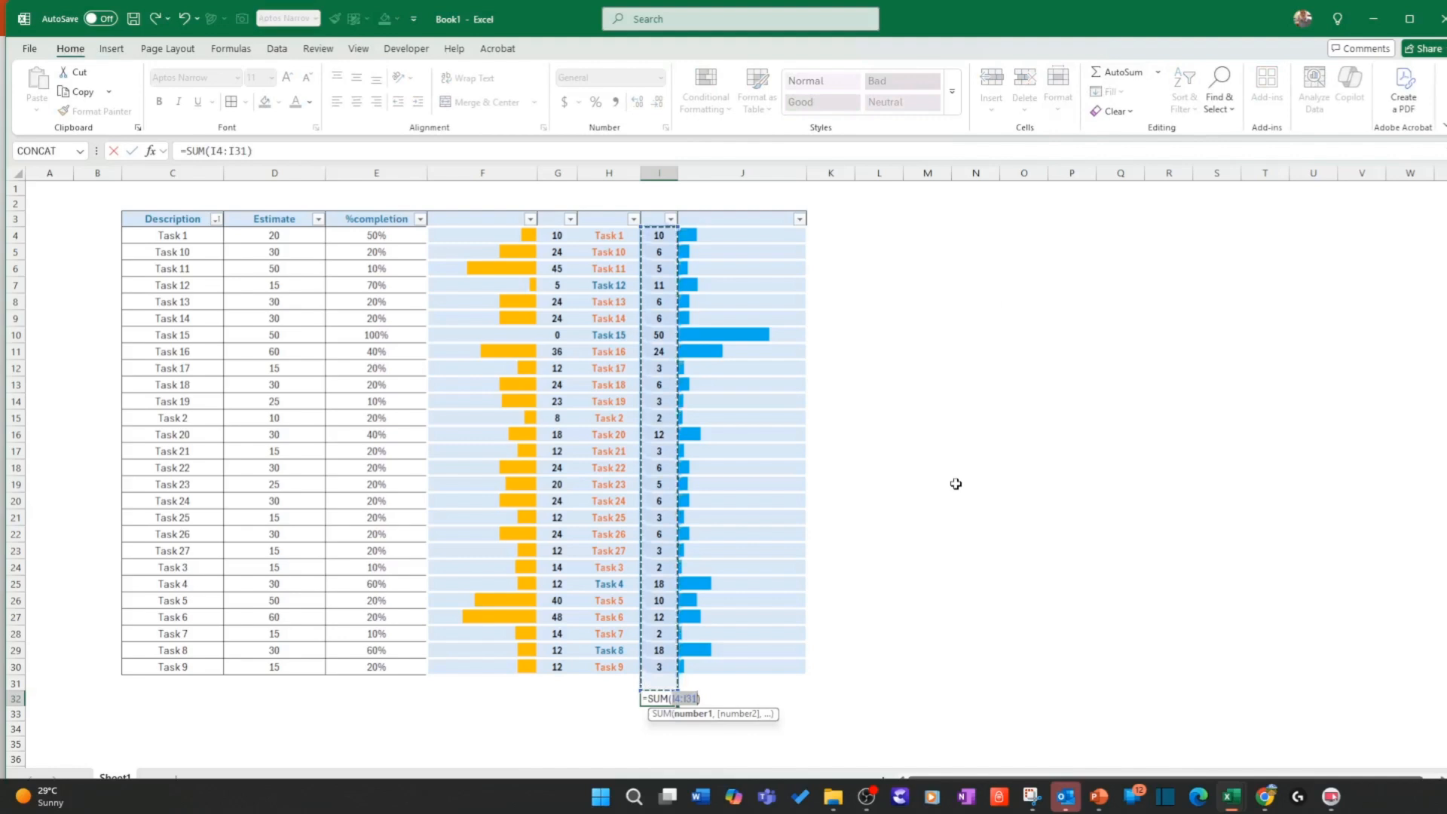
pyautogui.press('Return')
pyautogui.press('Up')
pyautogui.press('Left')
pyautogui.press('Left')
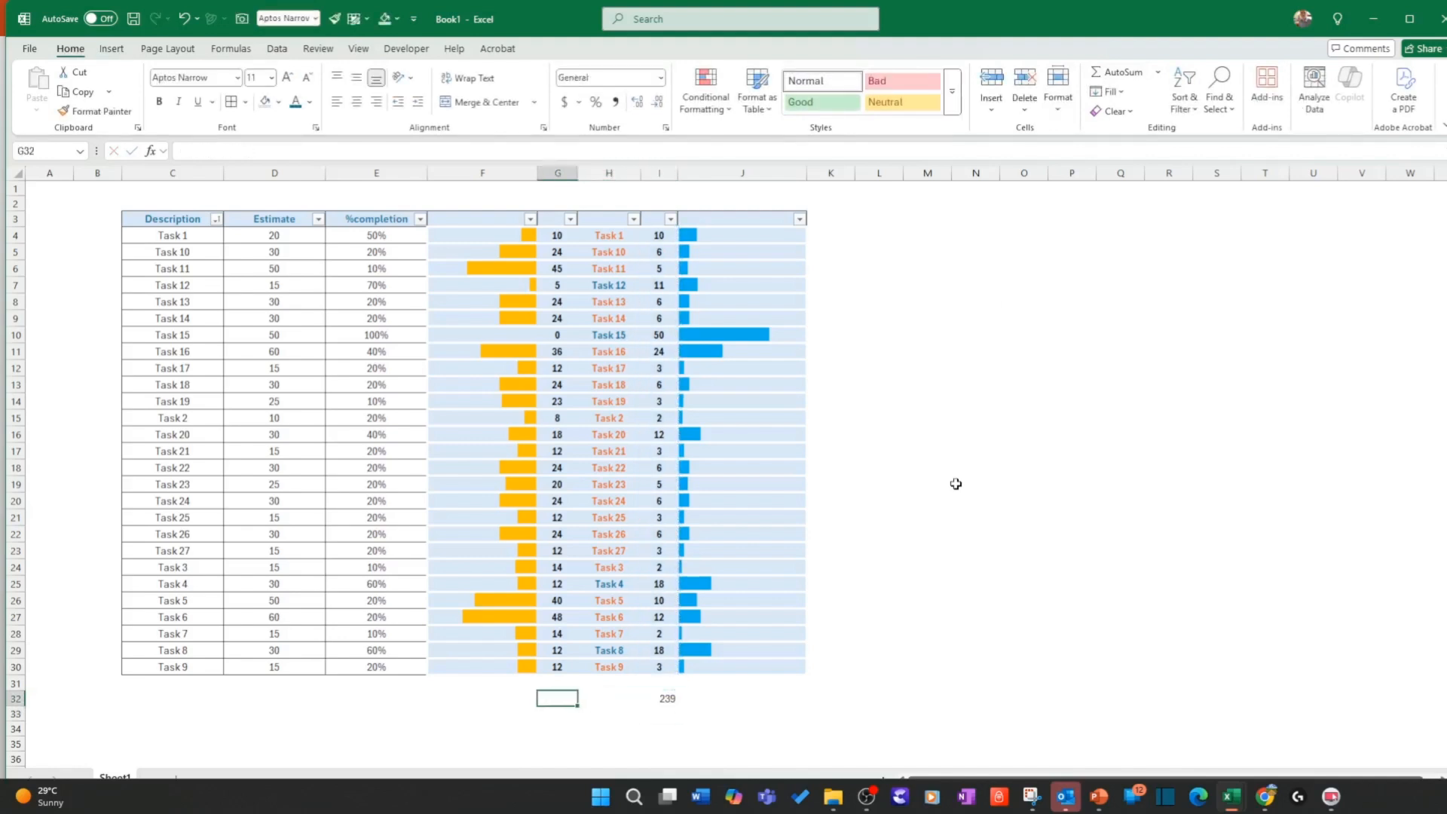
pyautogui.click(1118, 71)
pyautogui.press('Return')
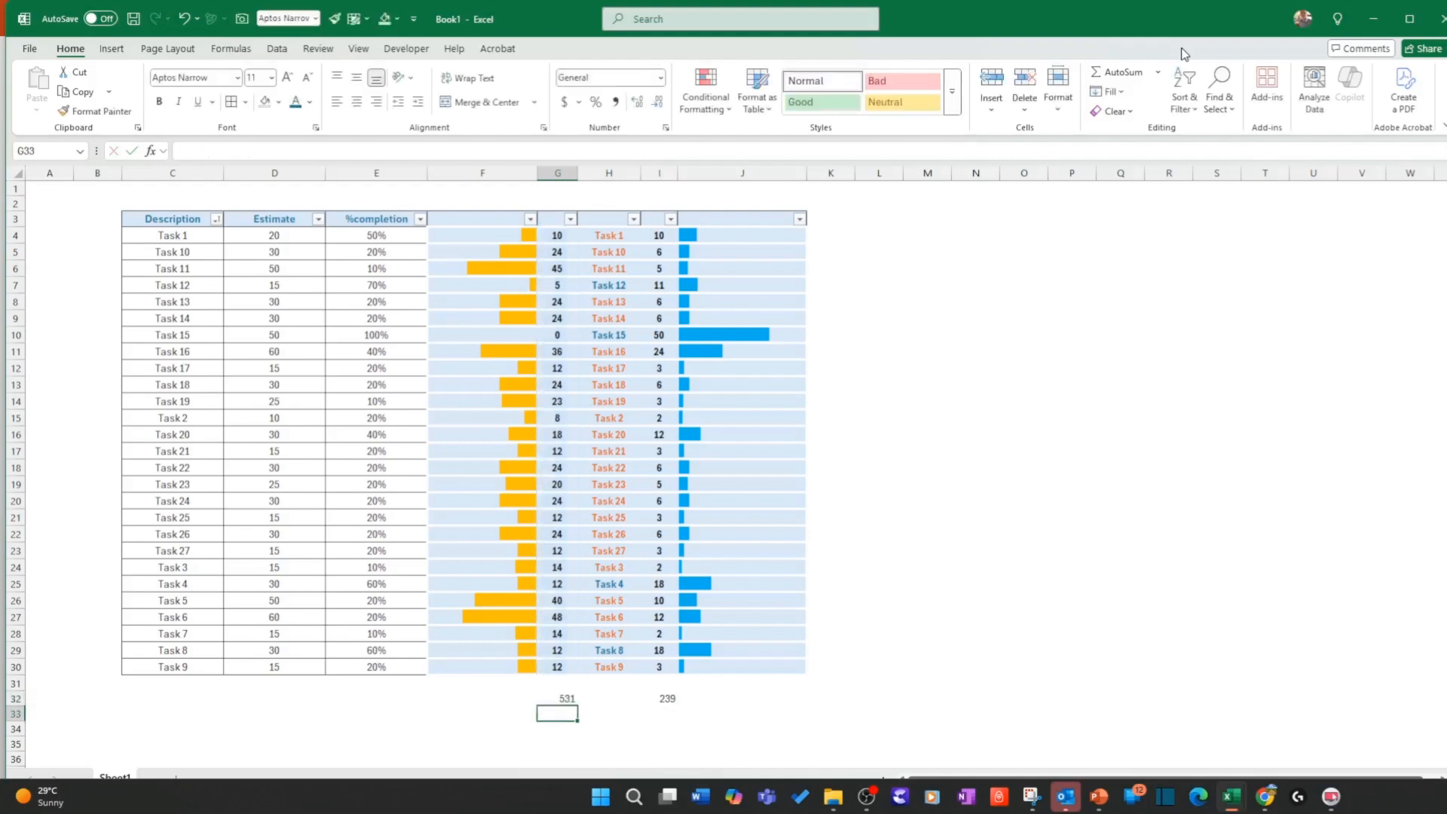
# Step: Insert a doughnut chart based on the two totals in G32 and I32
pyautogui.click(564, 698)
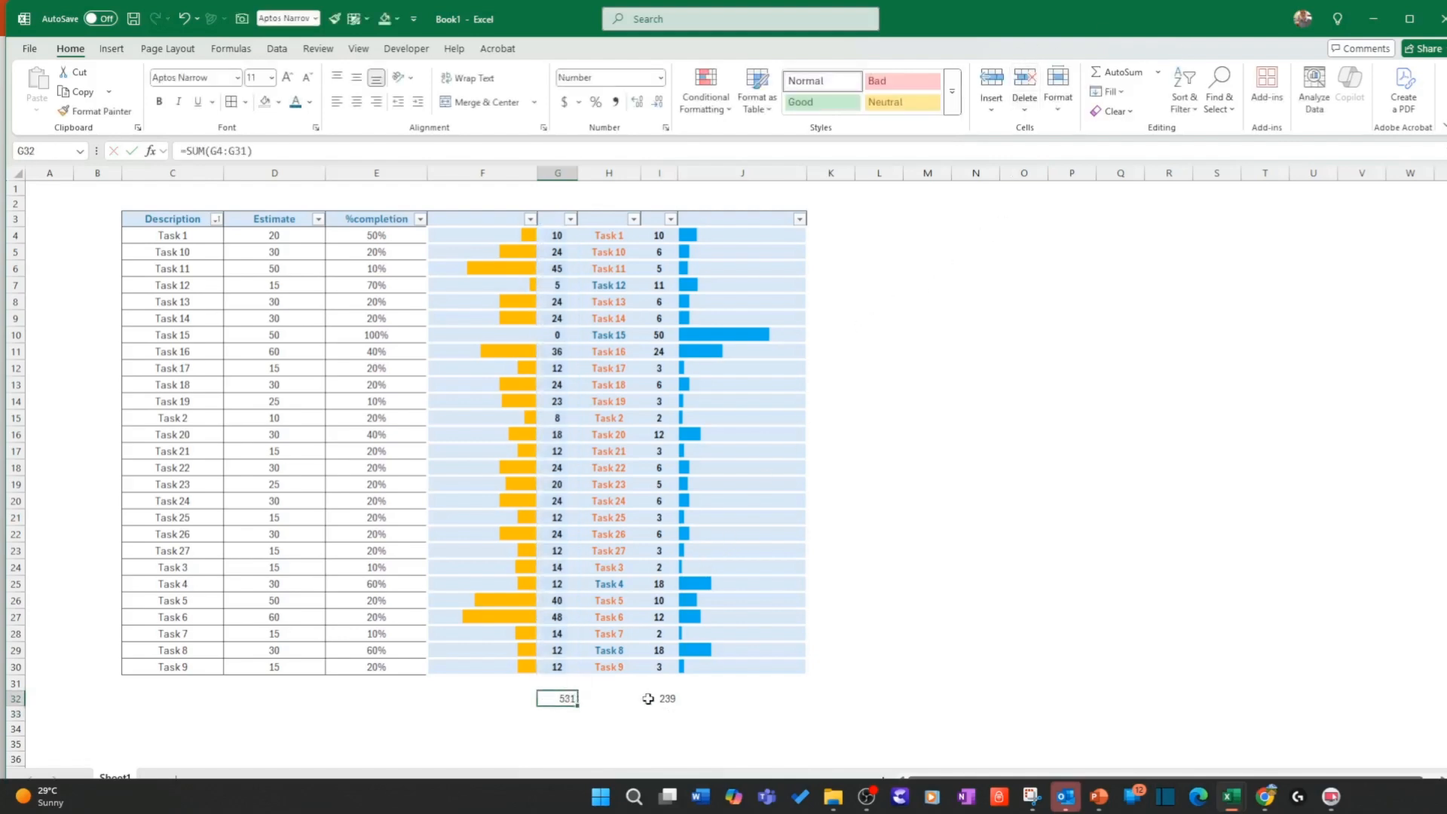
pyautogui.keyDown('ctrl'); pyautogui.click(662, 698); pyautogui.keyUp('ctrl')
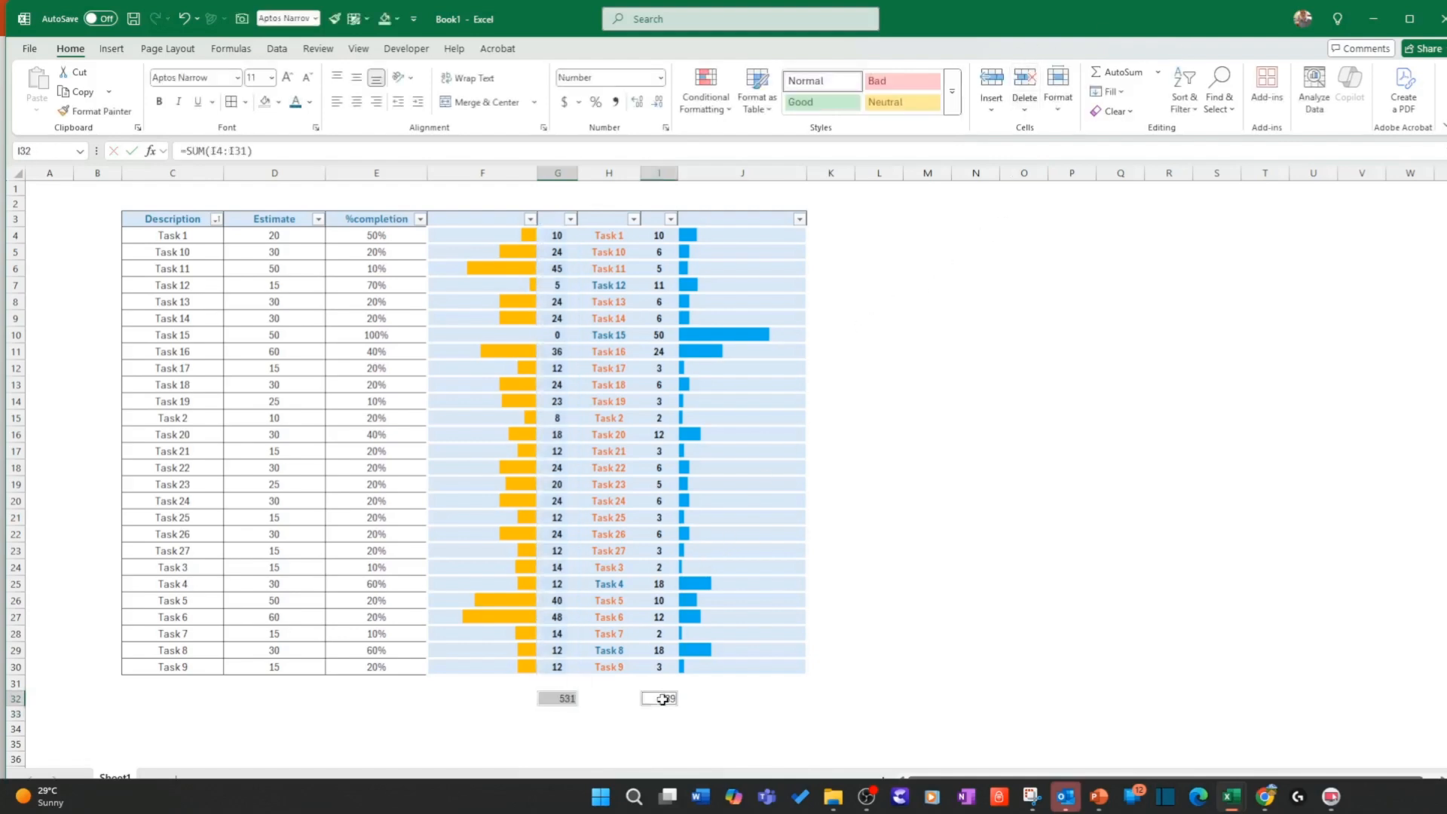
pyautogui.click(111, 50)
pyautogui.click(544, 111)
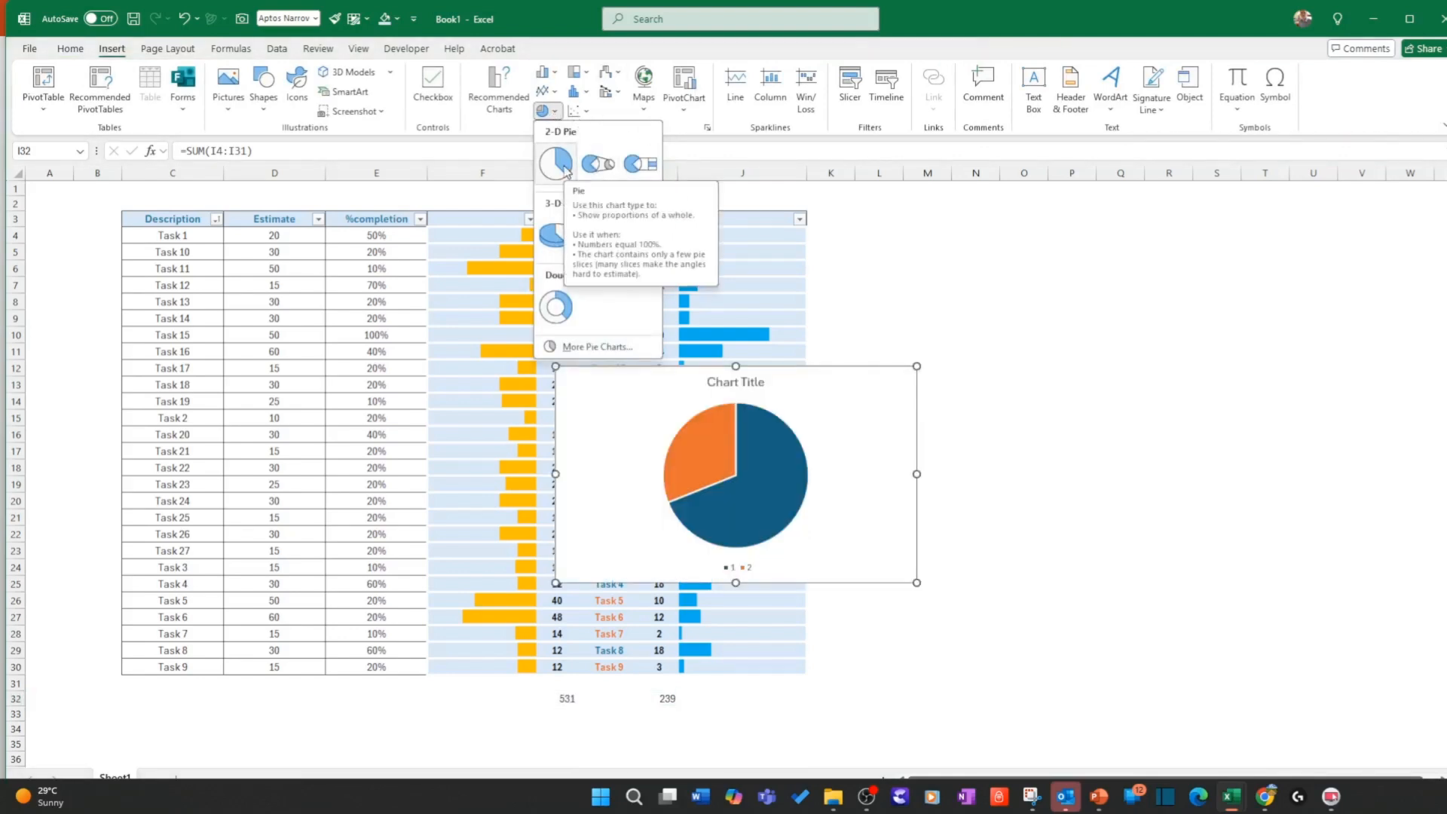
pyautogui.click(571, 311)
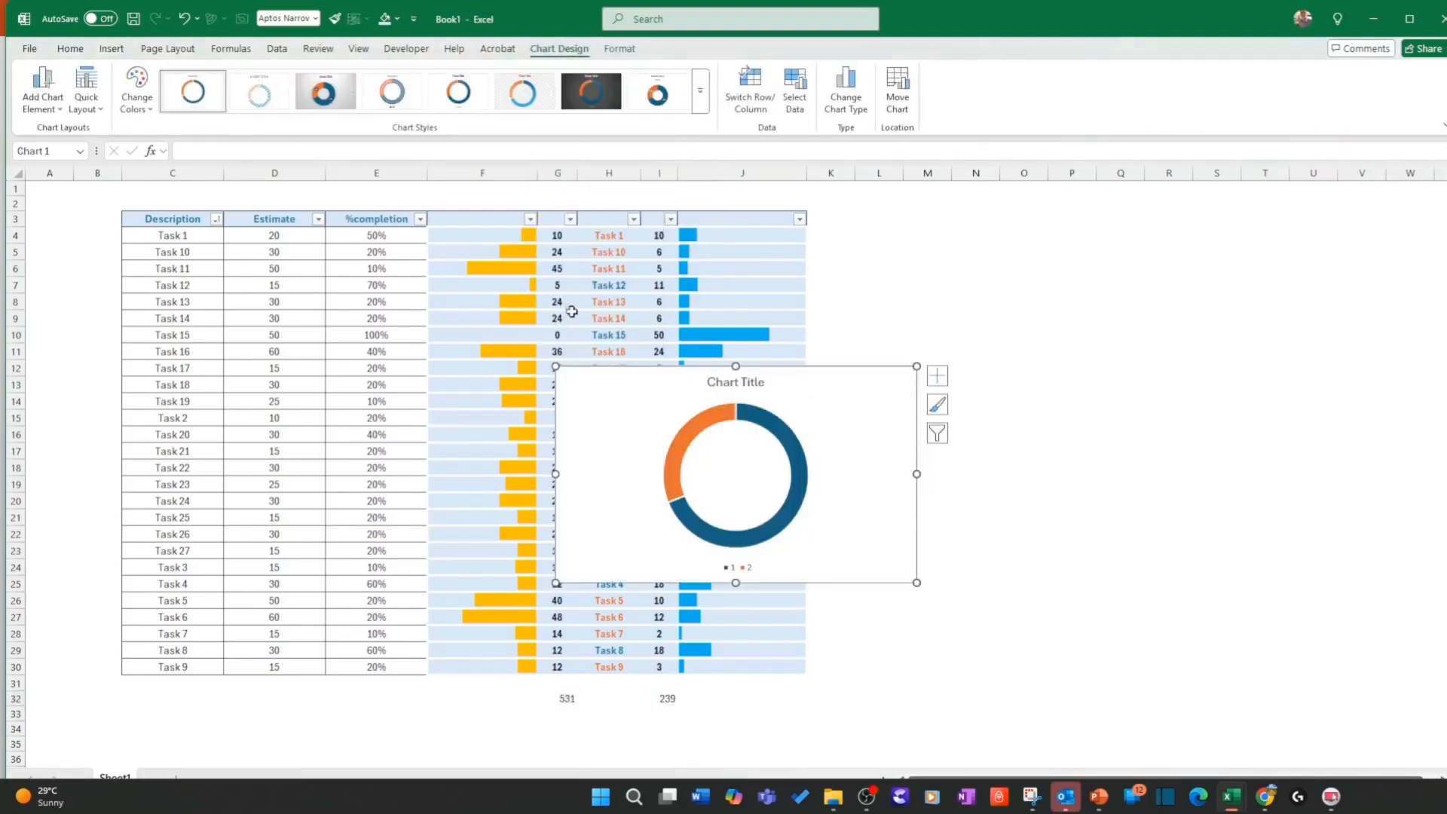
# Step: Set the doughnut hole size of the chart series to 40%
pyautogui.rightClick(802, 484)
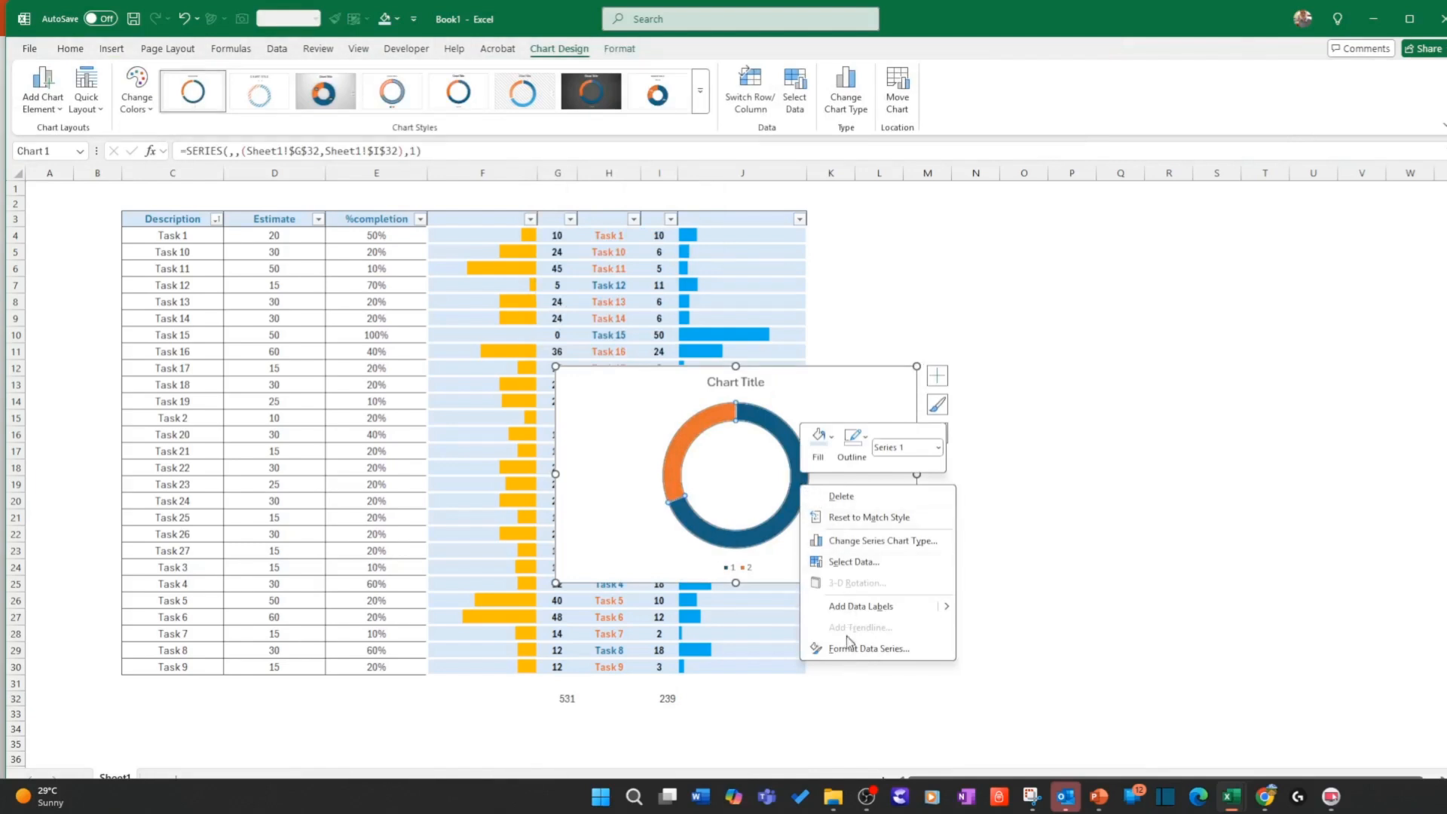
pyautogui.click(849, 647)
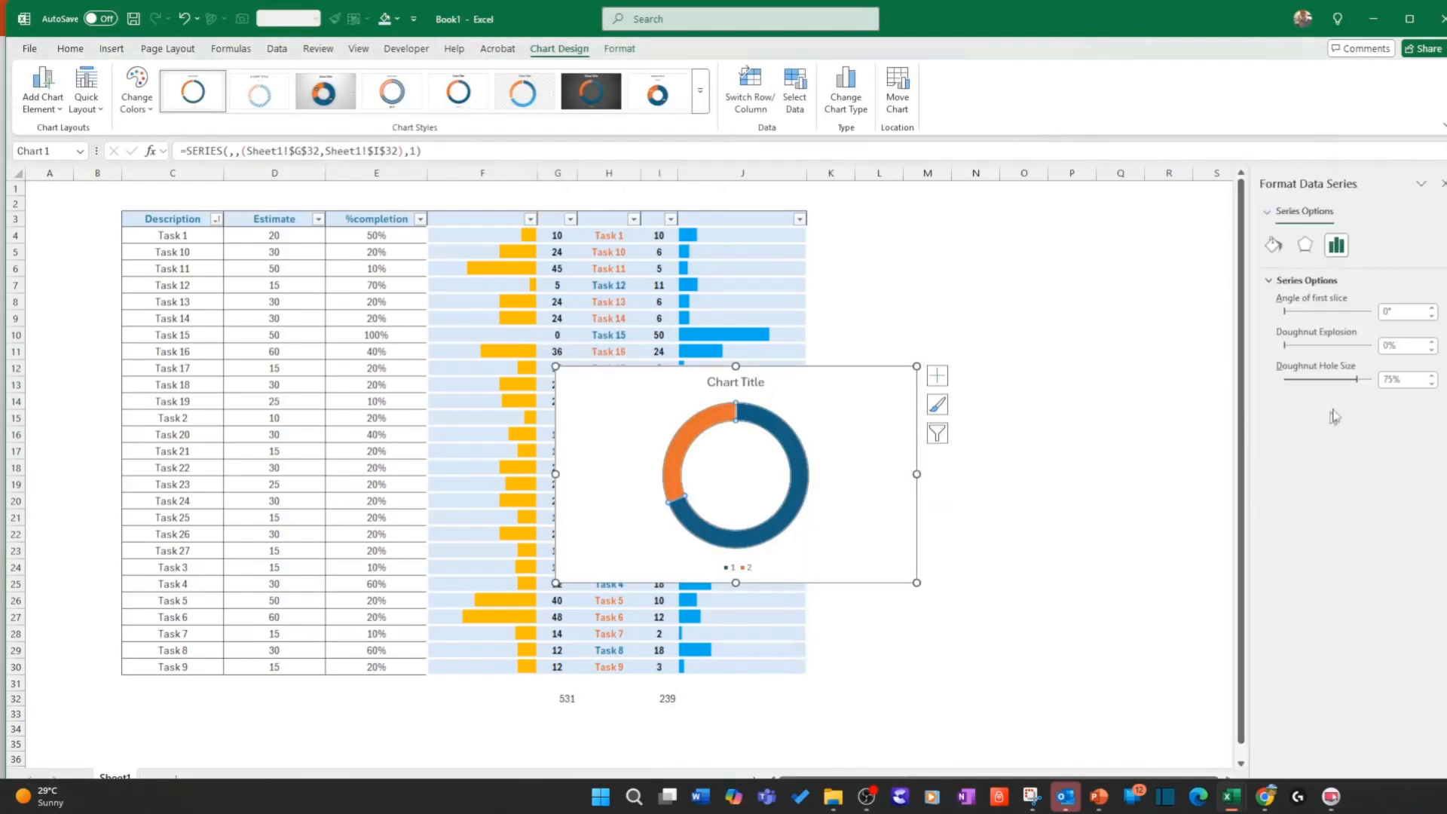
pyautogui.click(1386, 380)
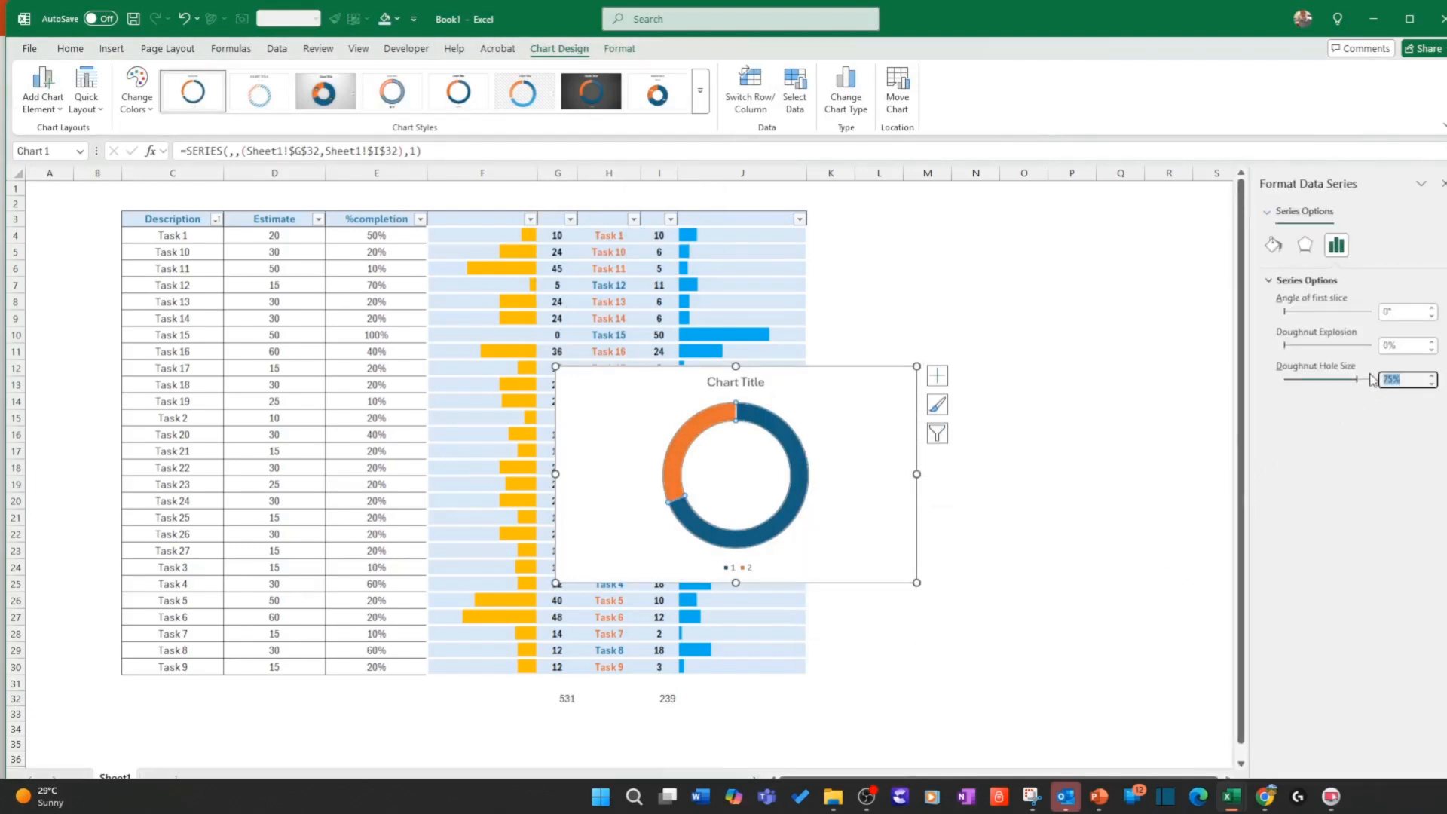
pyautogui.press('Return')
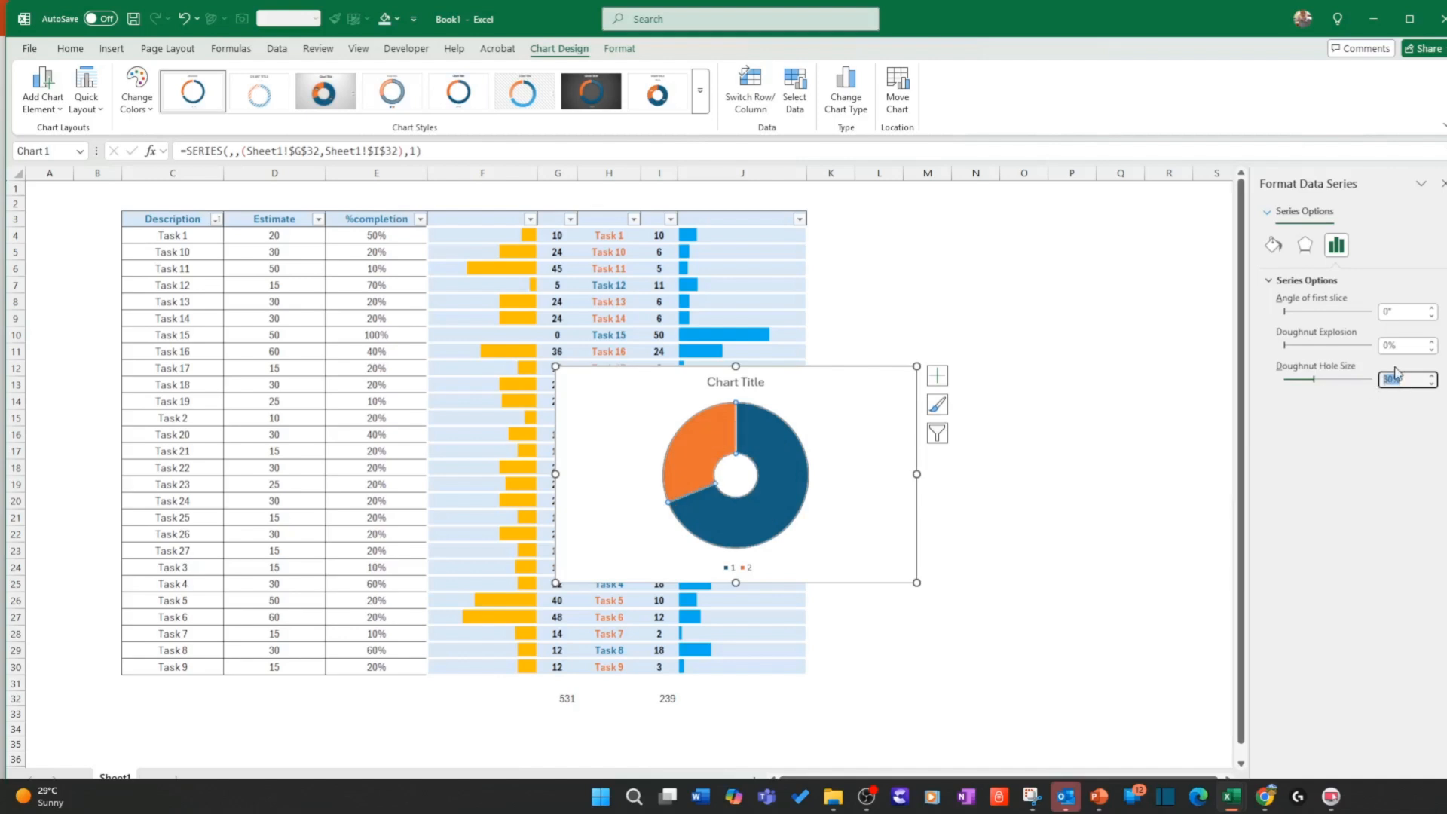
pyautogui.write('40')
pyautogui.press('Return')
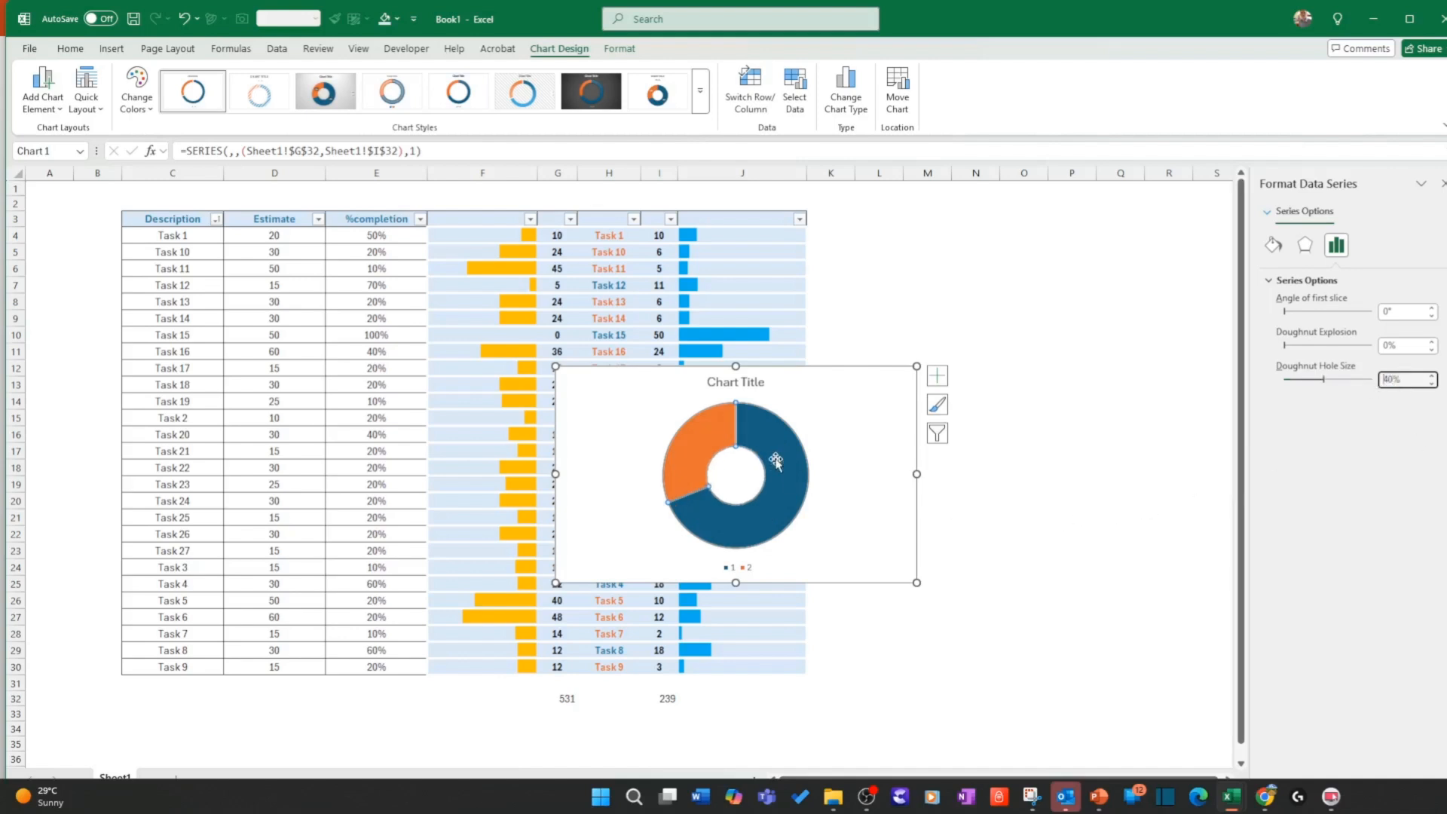
# Step: Fill the completed slice of the doughnut light blue and the outstanding slice gold to match the data bars
pyautogui.click(697, 439)
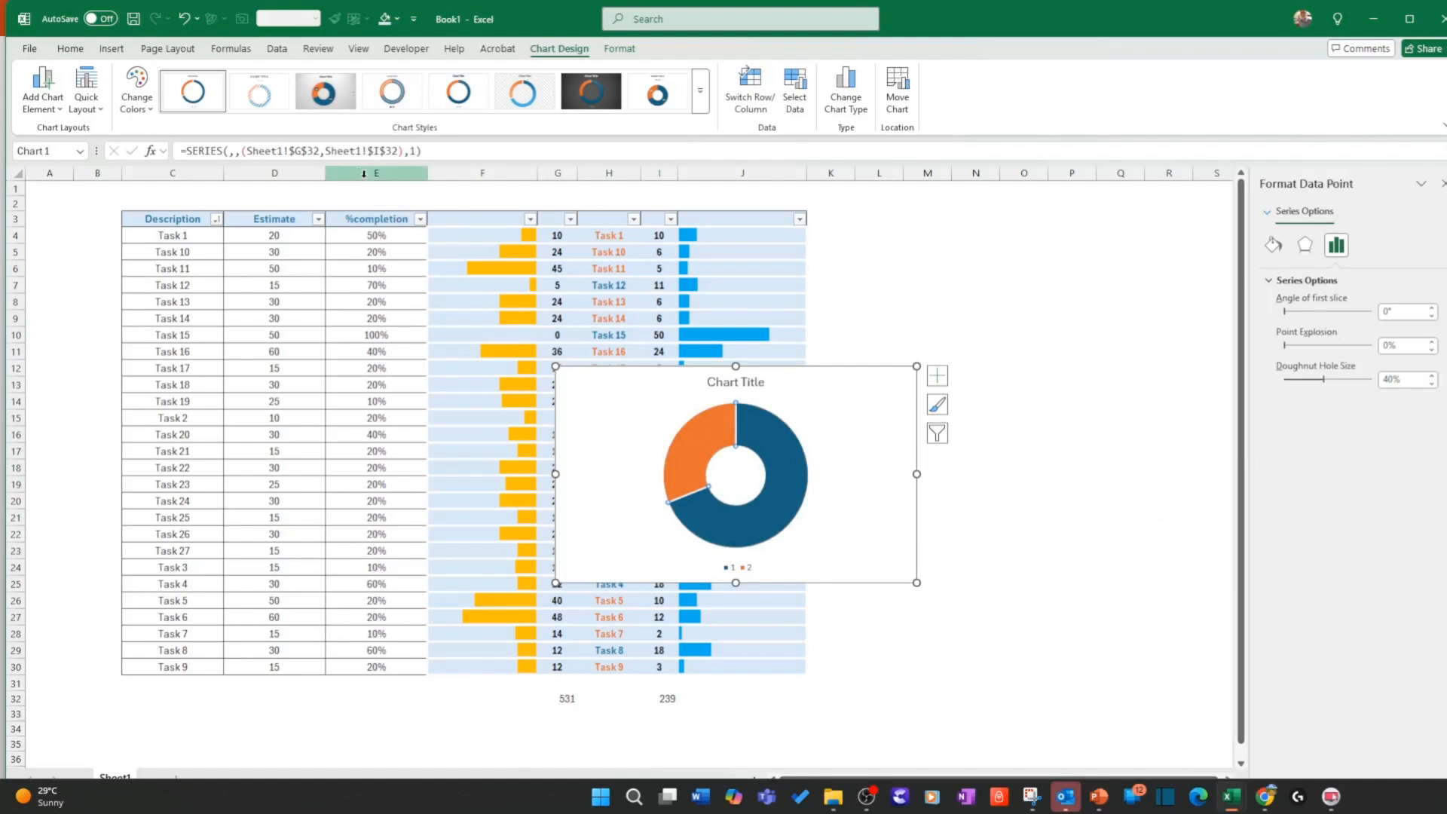
pyautogui.click(75, 50)
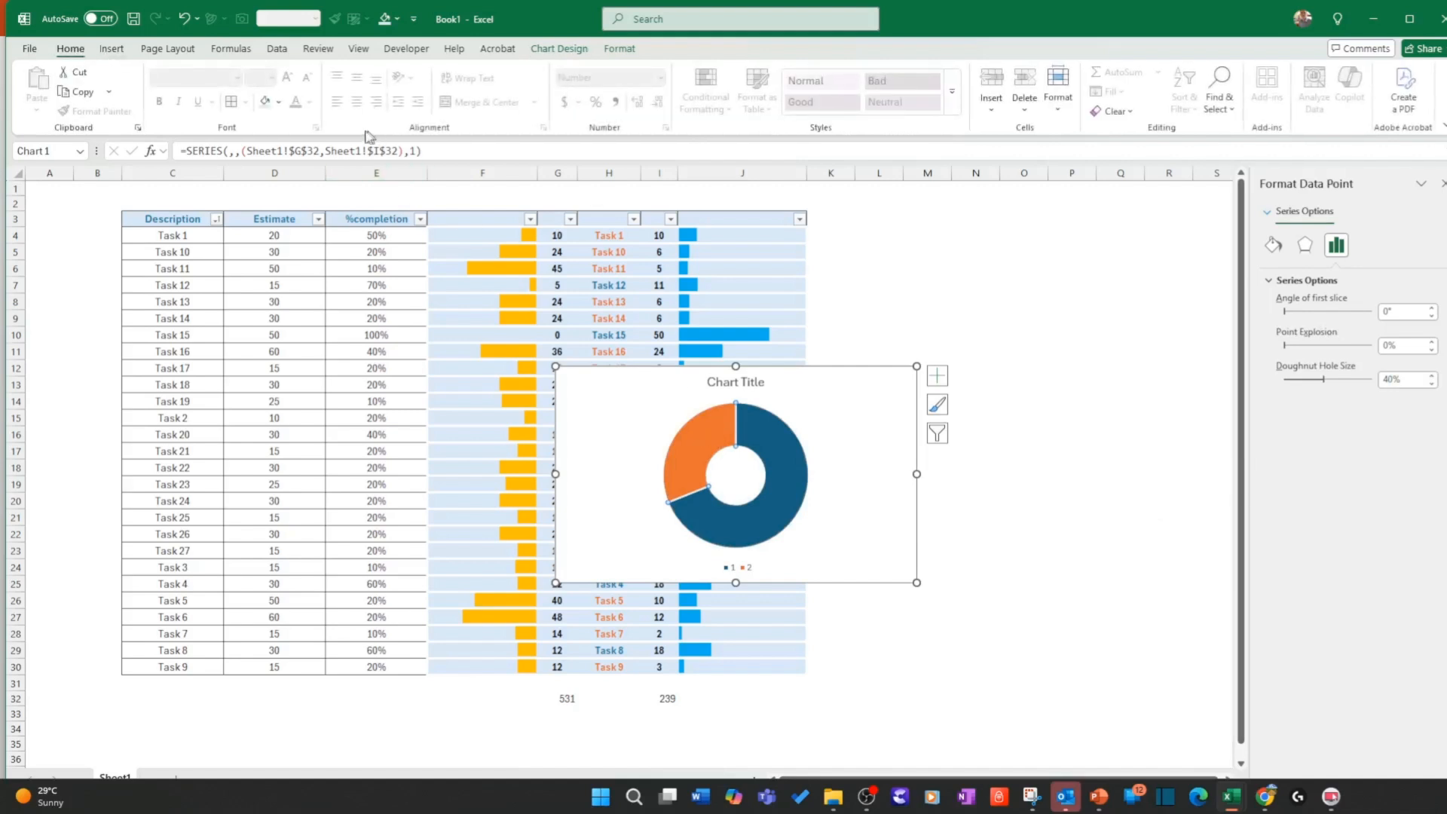
pyautogui.click(279, 101)
pyautogui.click(389, 352)
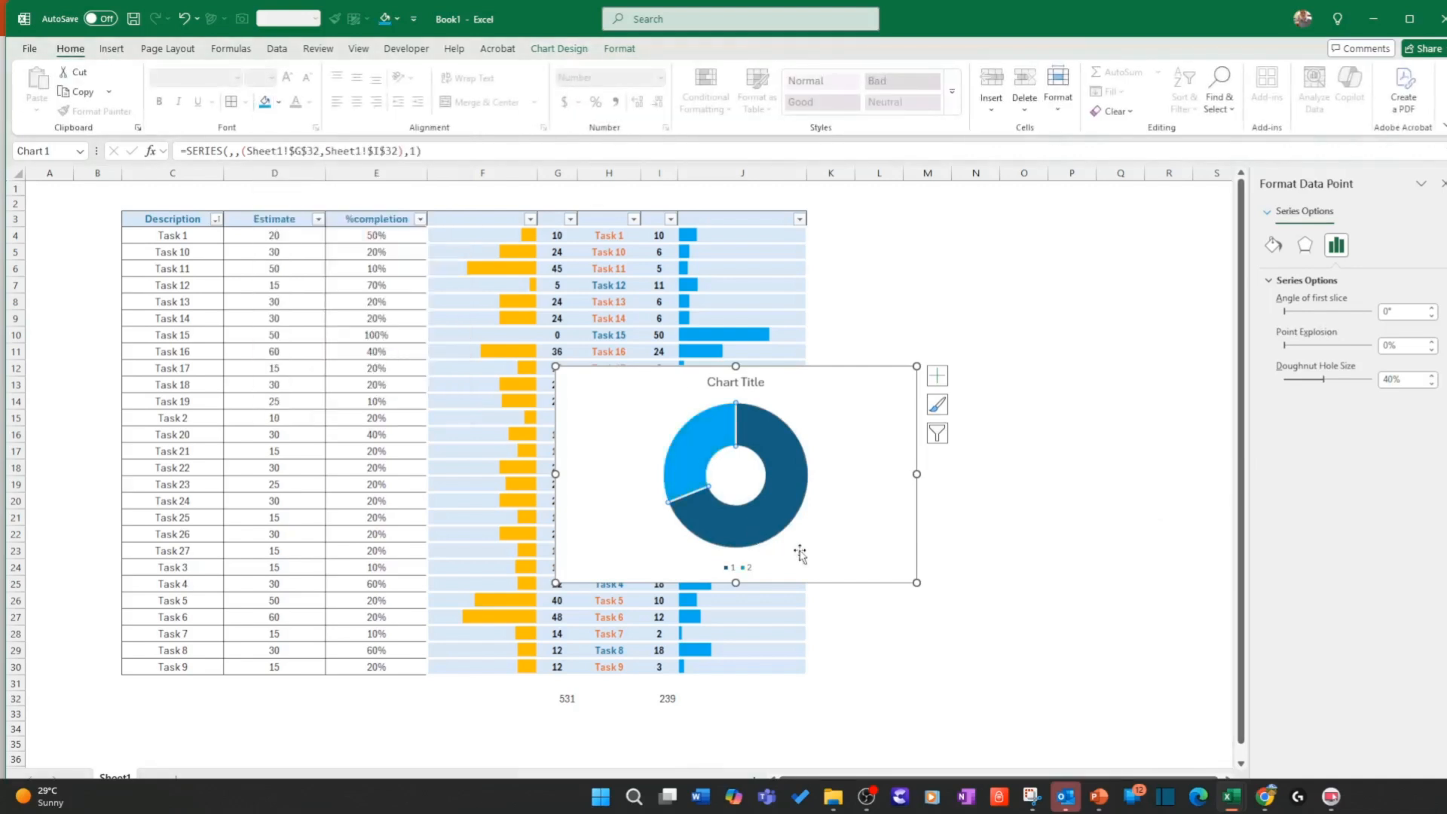
pyautogui.click(781, 519)
pyautogui.click(279, 102)
pyautogui.click(315, 358)
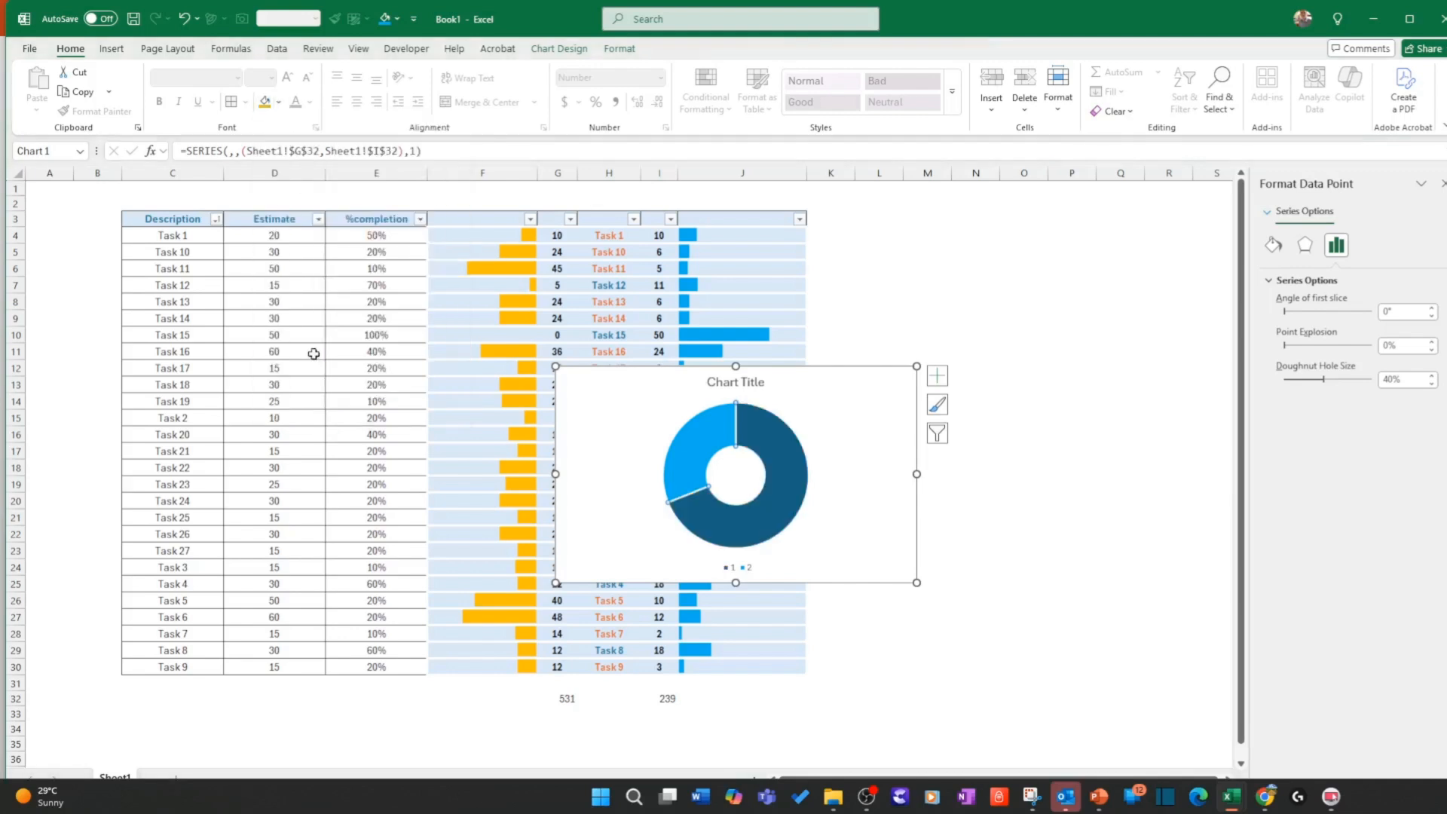
# Step: Delete the legend and the title from the doughnut chart
pyautogui.click(736, 568)
pyautogui.press('Delete')
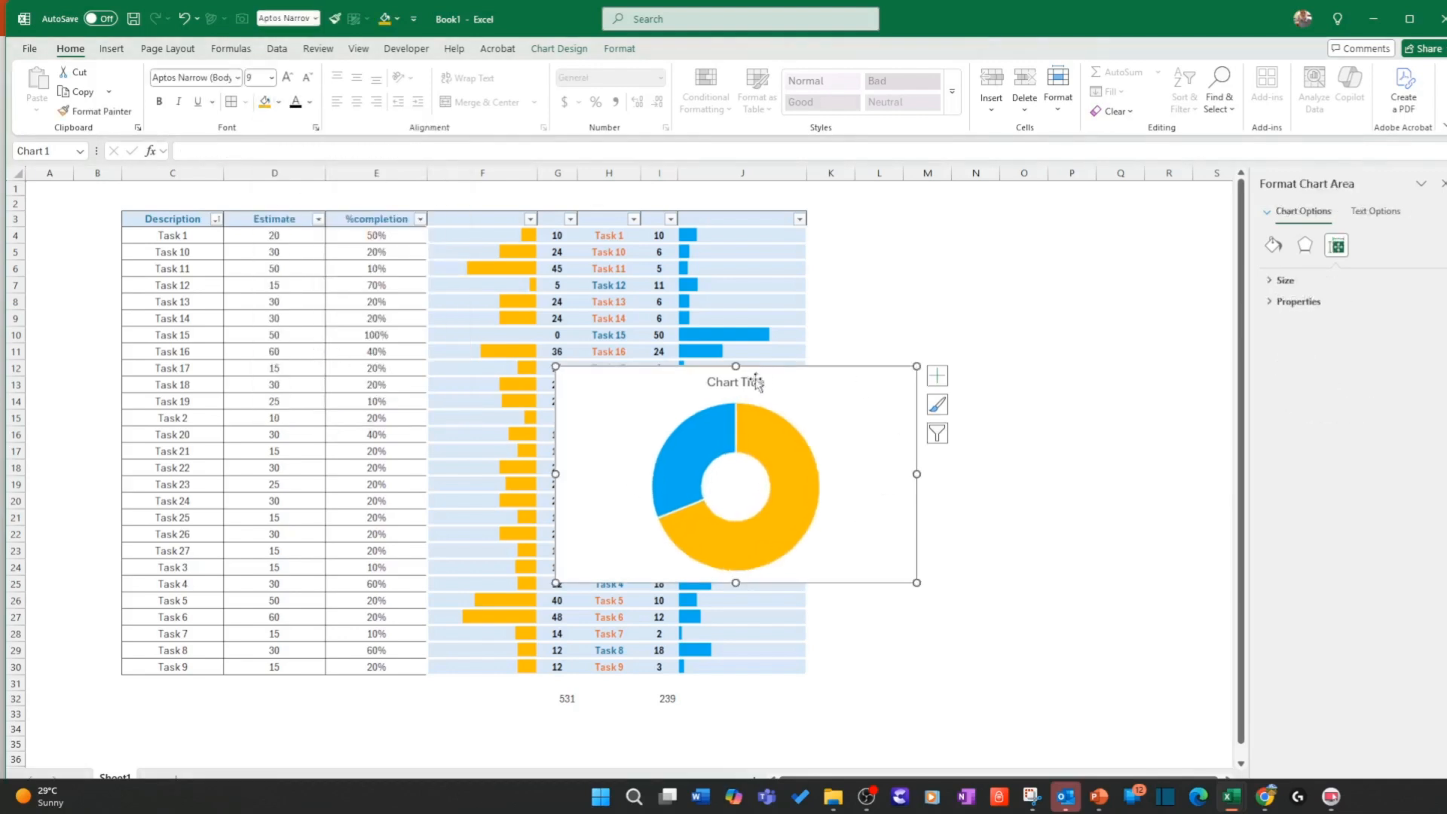
pyautogui.click(751, 383)
pyautogui.press('Delete')
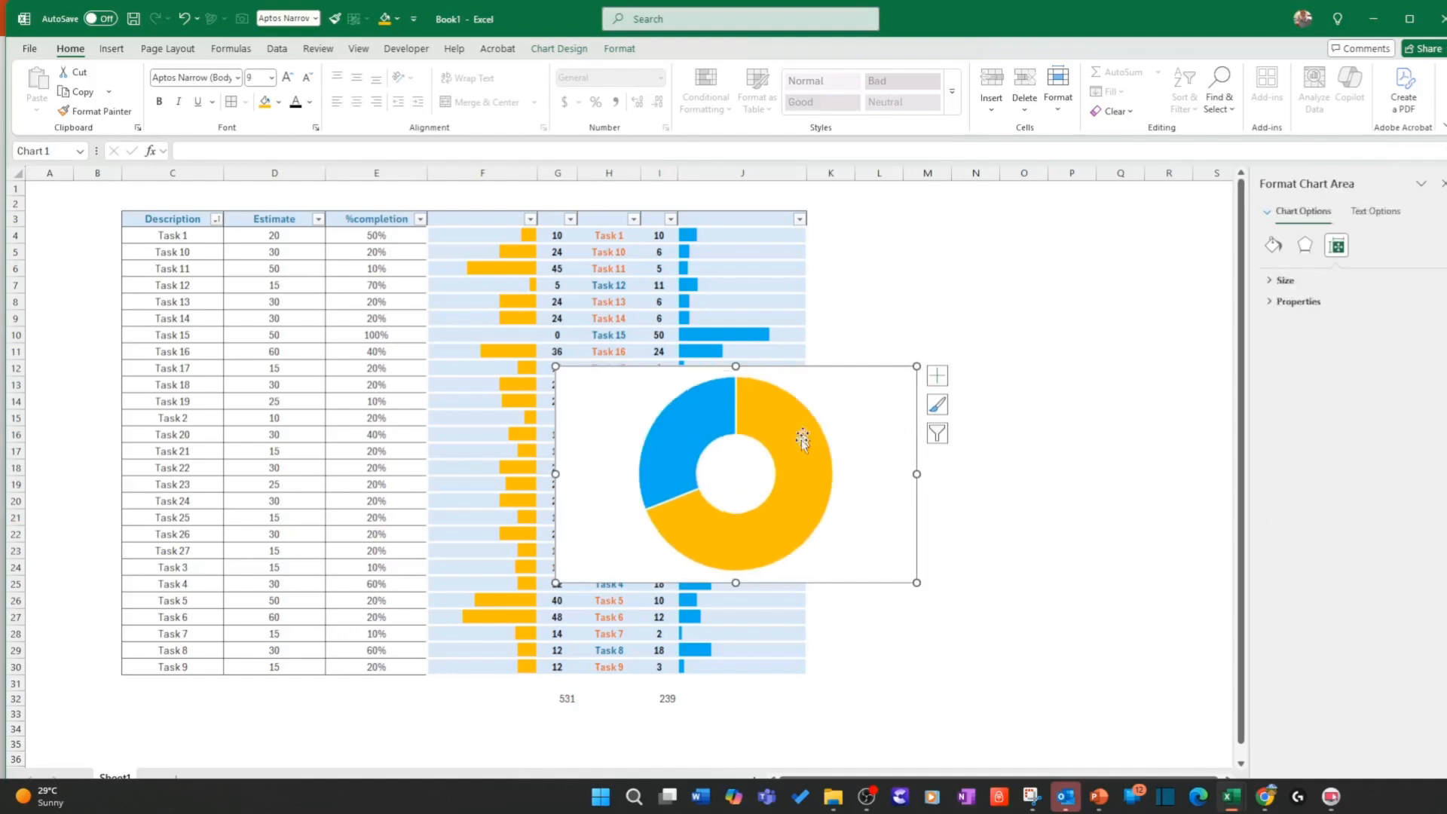
# Step: Shrink the doughnut chart, make row 1 taller, and fit the chart above the table across columns F to J
pyautogui.click(821, 486)
pyautogui.moveTo(916, 584); pyautogui.dragTo(667, 290)
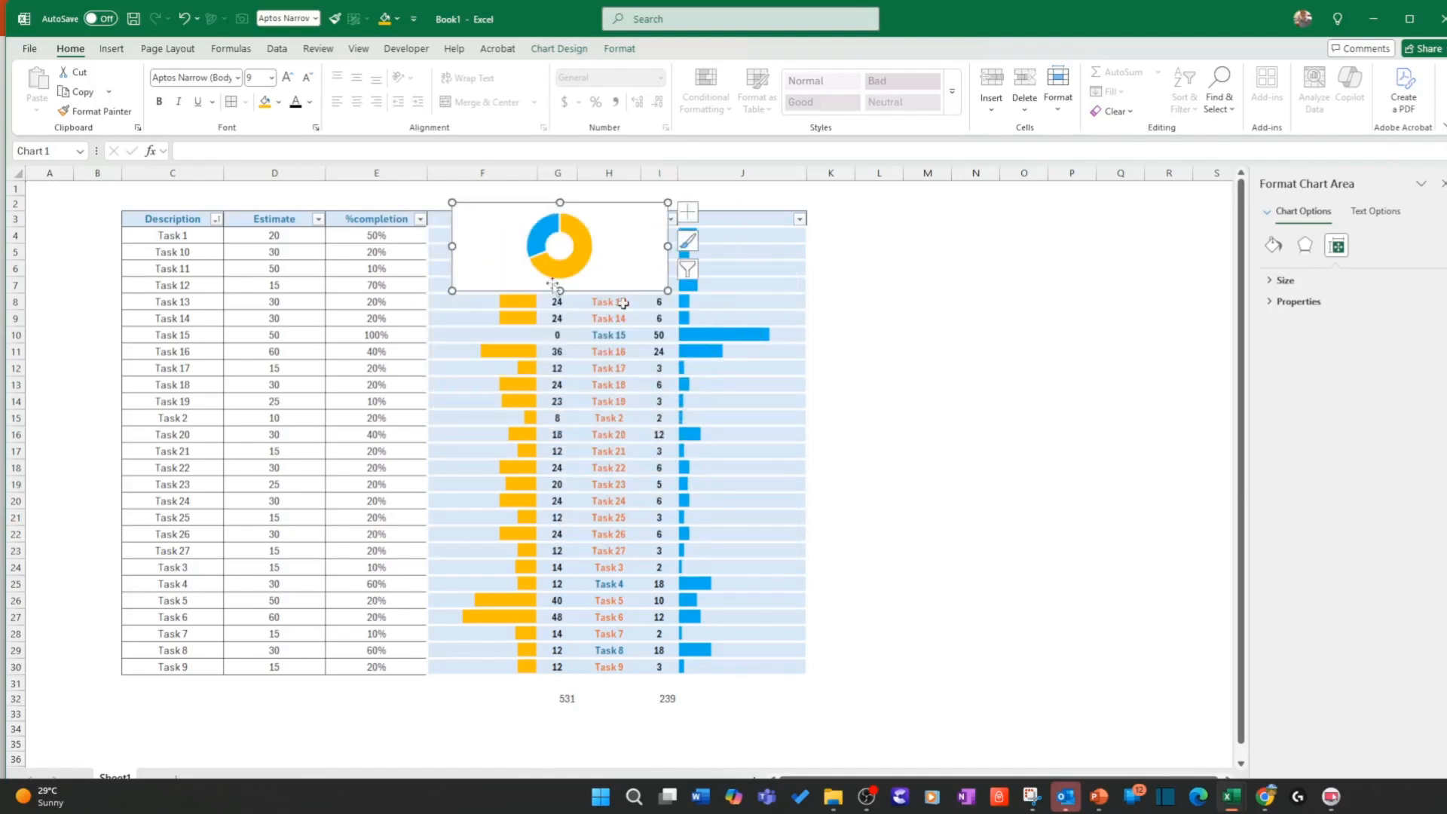
pyautogui.moveTo(24, 197); pyautogui.dragTo(23, 311)
pyautogui.moveTo(594, 402); pyautogui.dragTo(573, 319)
pyautogui.moveTo(647, 278); pyautogui.dragTo(806, 278)
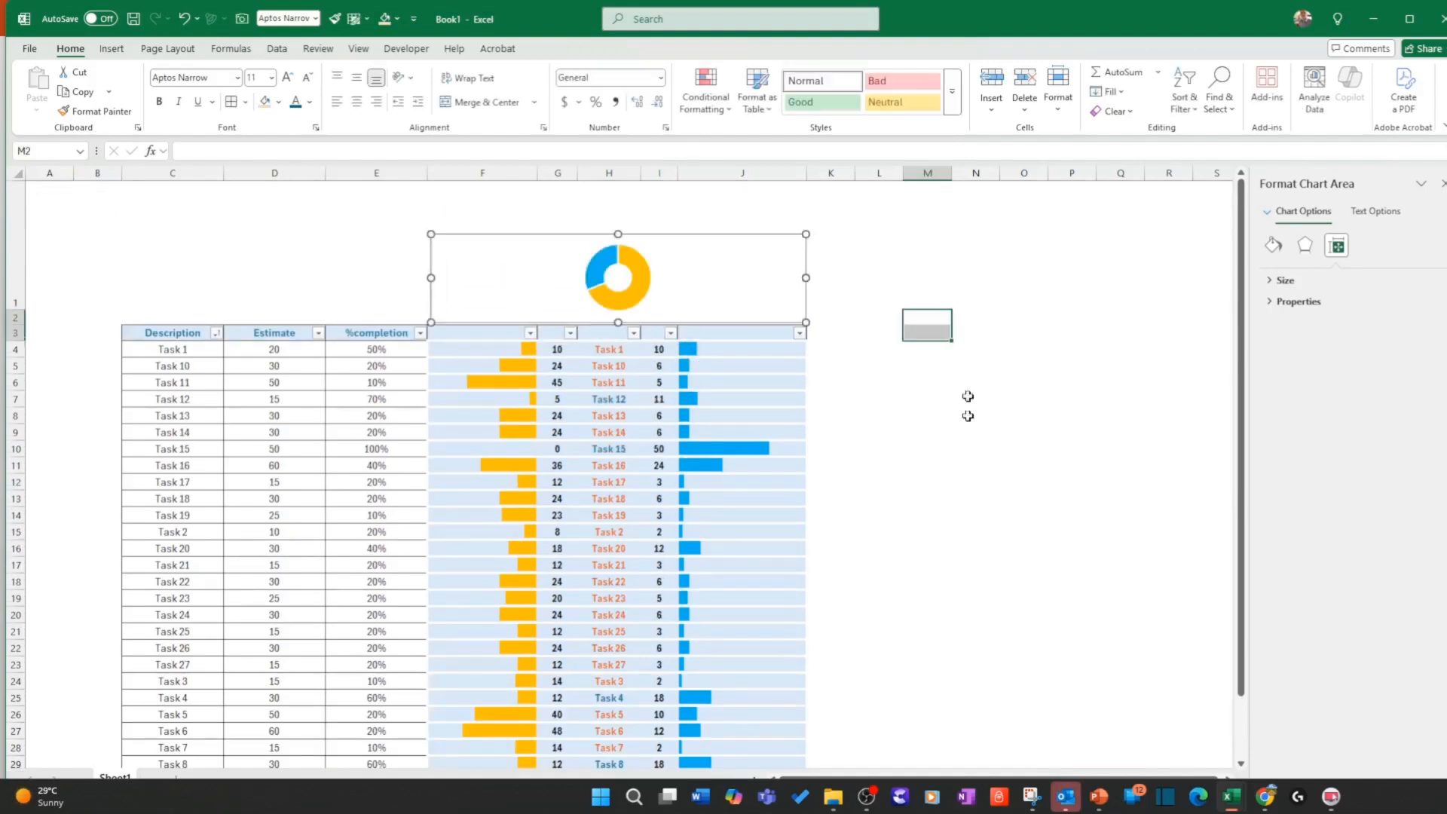
# Step: Add data labels to the doughnut slices and enlarge the chart slightly above the table
pyautogui.rightClick(642, 284)
pyautogui.click(717, 406)
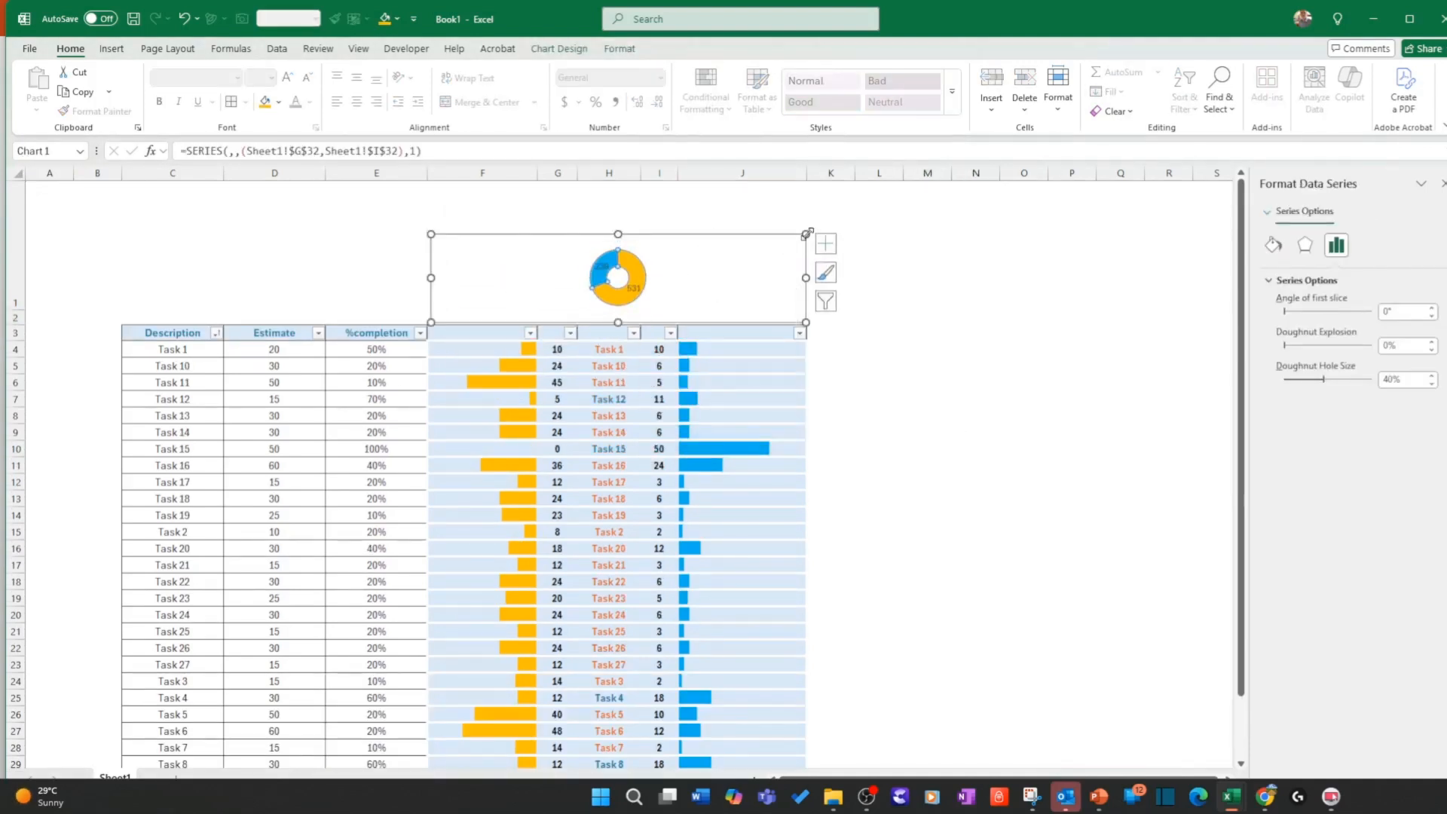
pyautogui.click(935, 316)
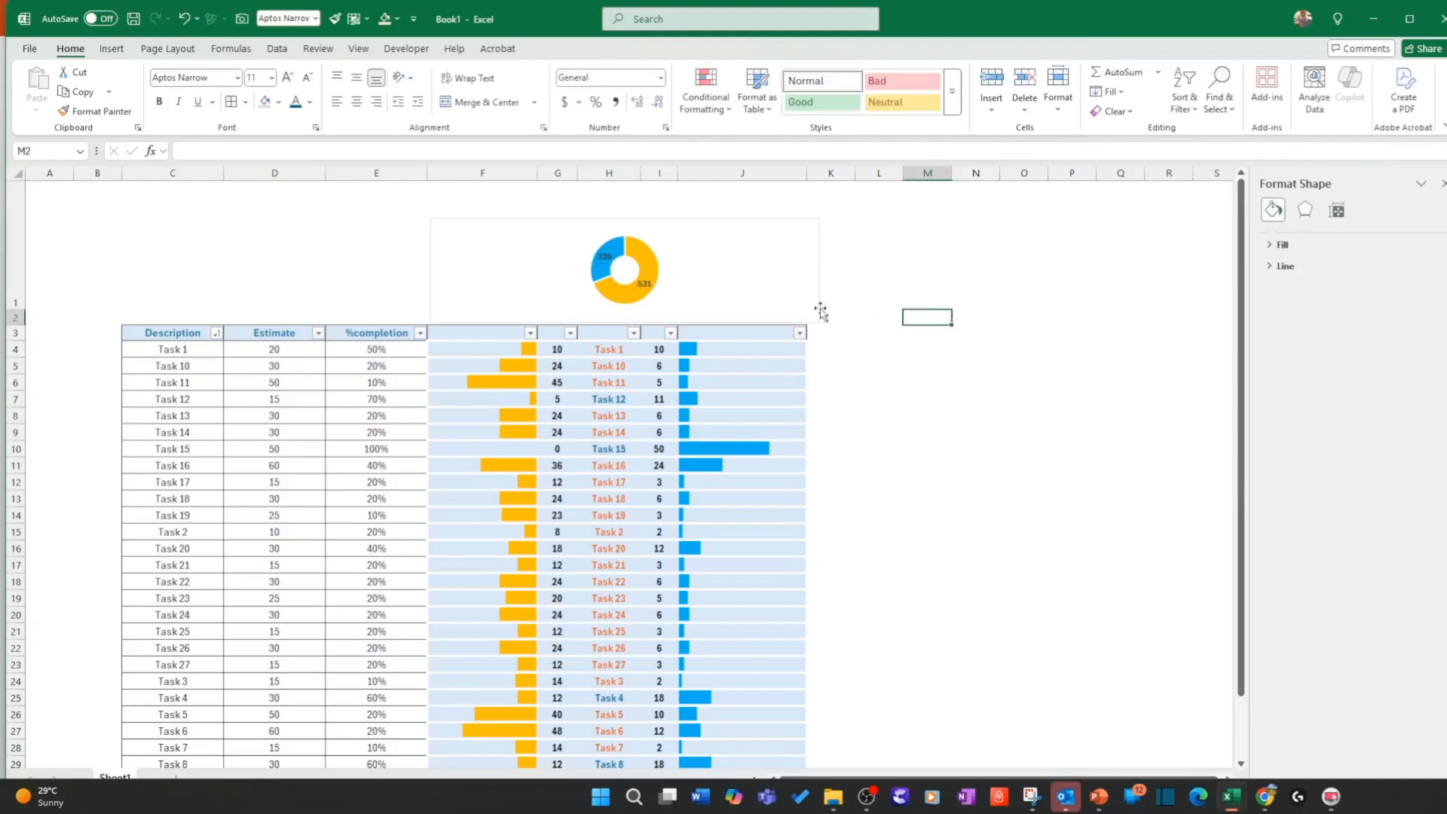
# Step: Remove the outline around the doughnut chart area
pyautogui.click(561, 215)
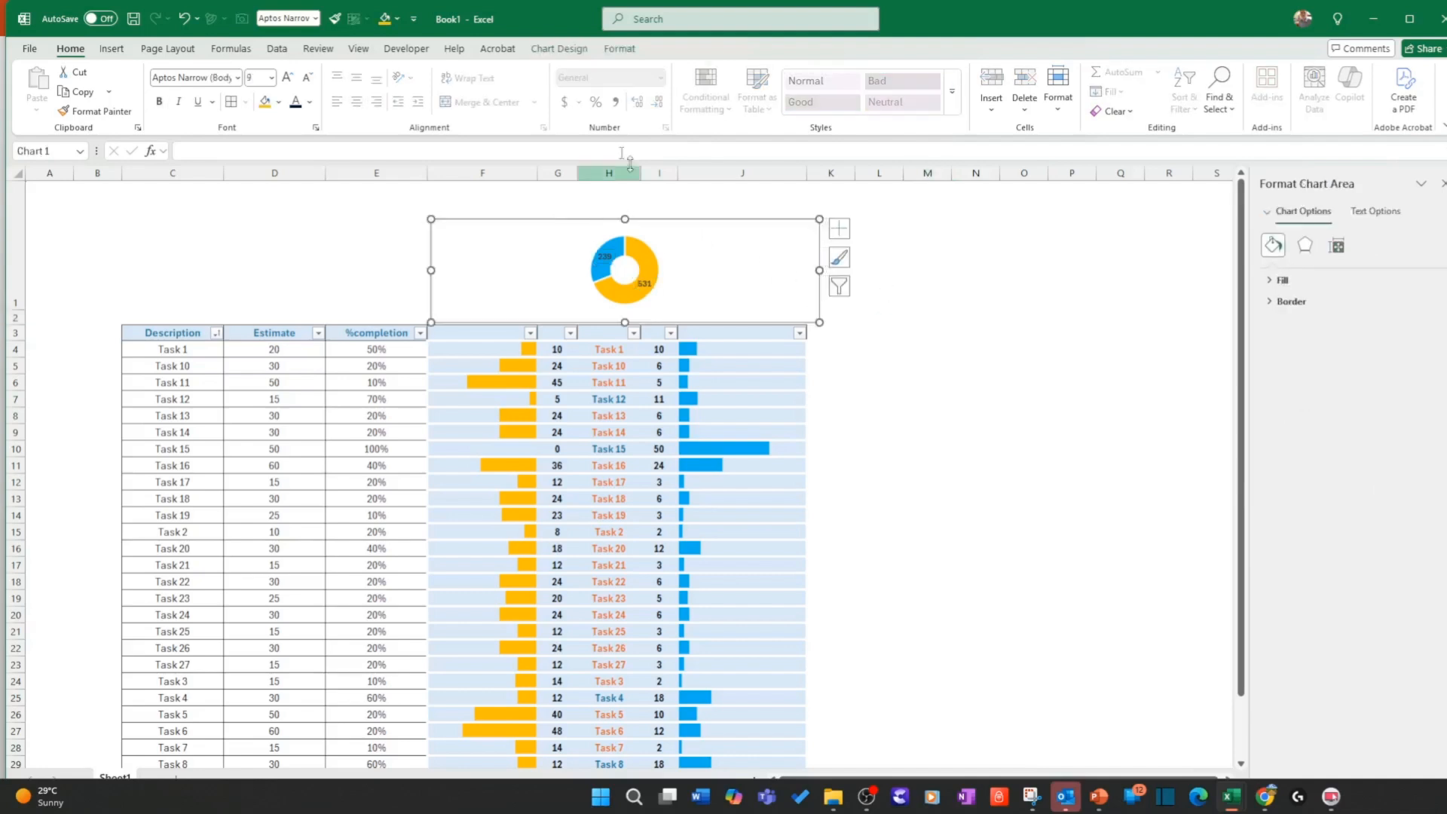
pyautogui.click(621, 49)
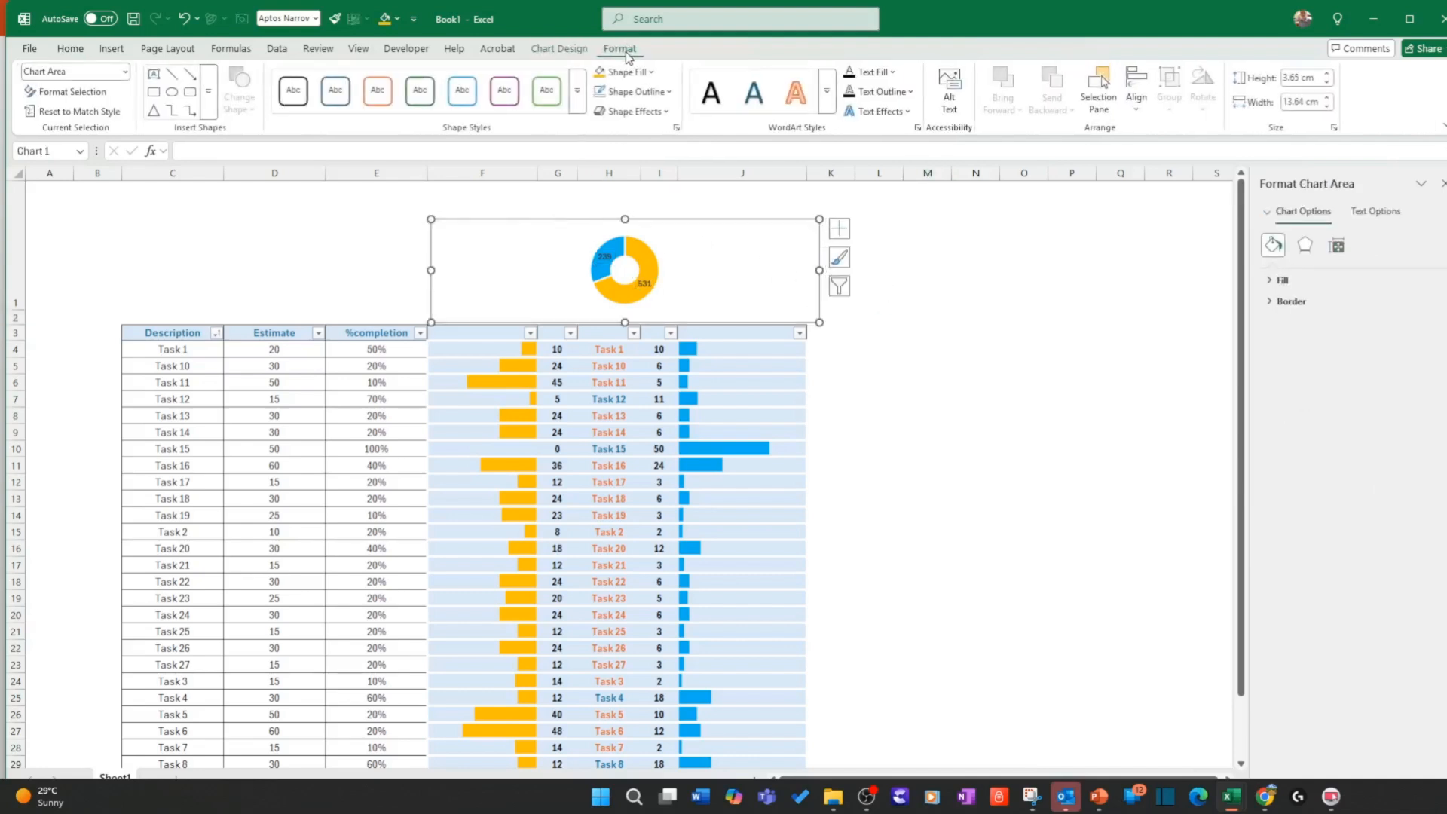
pyautogui.click(645, 92)
pyautogui.click(640, 374)
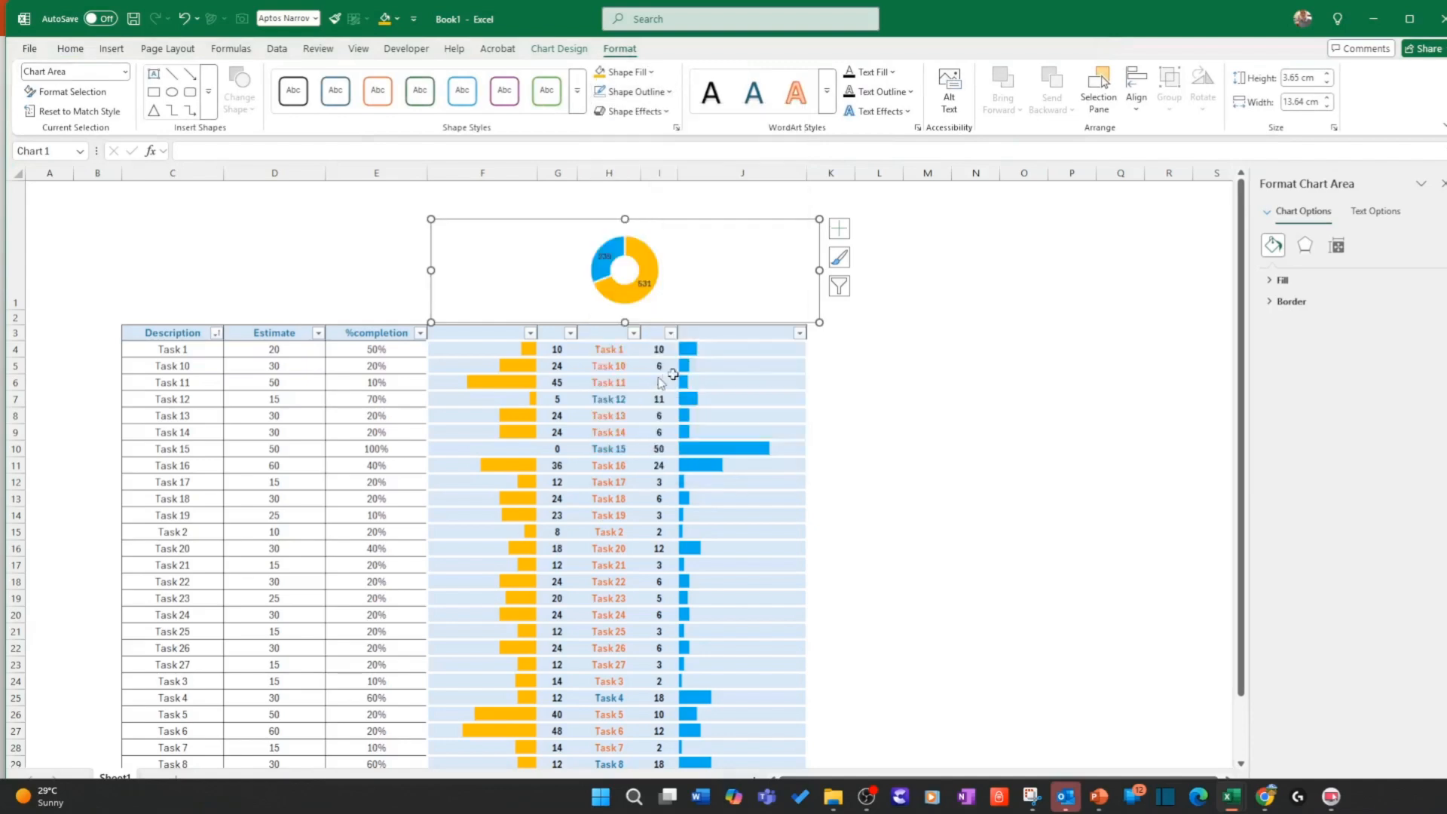
# Step: Fill the doughnut chart area with the light blue matching the table rows and narrow the chart to end at column J's edge
pyautogui.click(1013, 369)
pyautogui.click(811, 301)
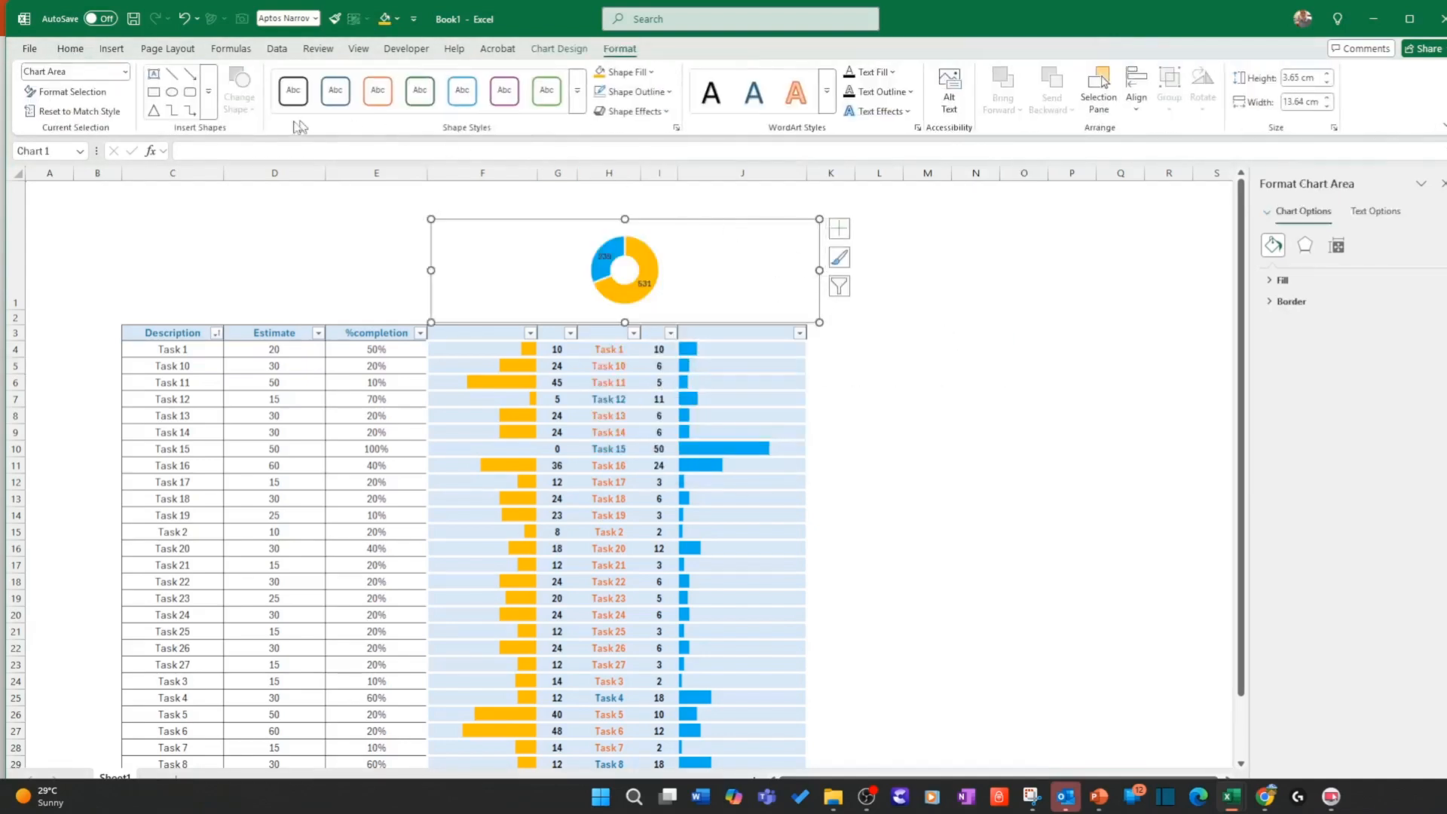
pyautogui.click(622, 71)
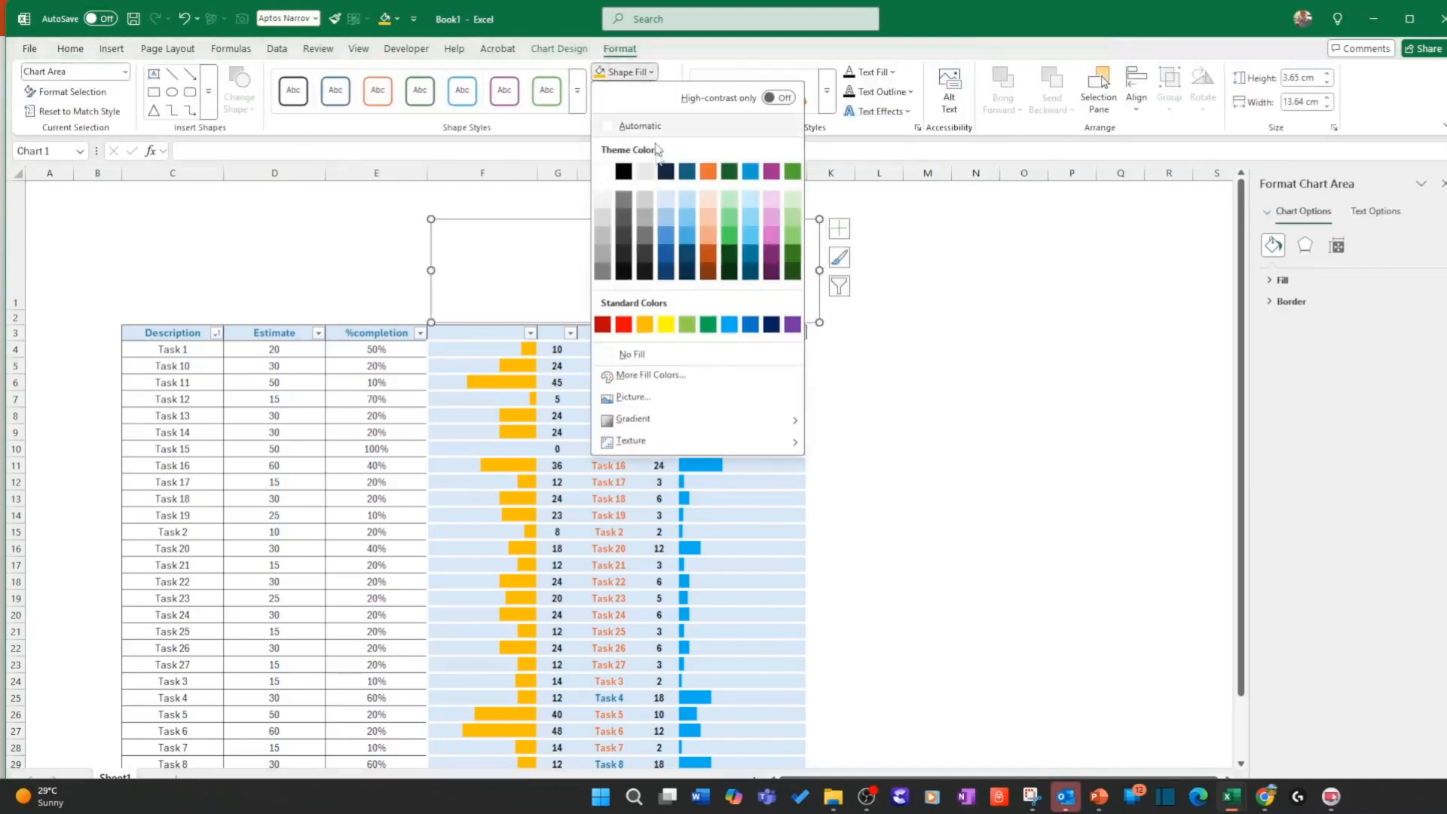
pyautogui.click(666, 199)
pyautogui.moveTo(820, 271); pyautogui.dragTo(805, 271)
pyautogui.click(933, 284)
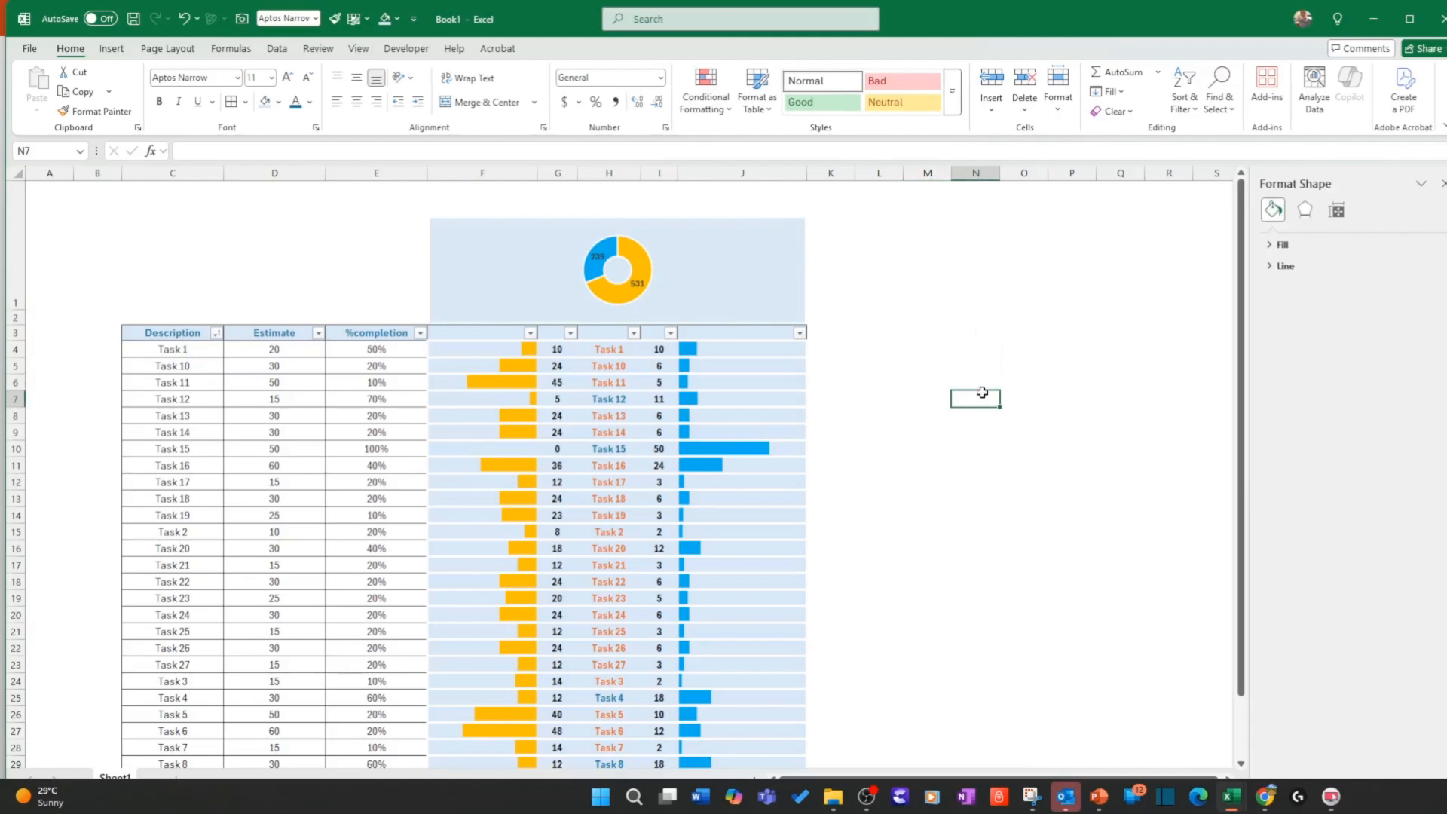
# Step: Hide header row 3 of the task table and select the doughnut chart above it
pyautogui.click(9, 336)
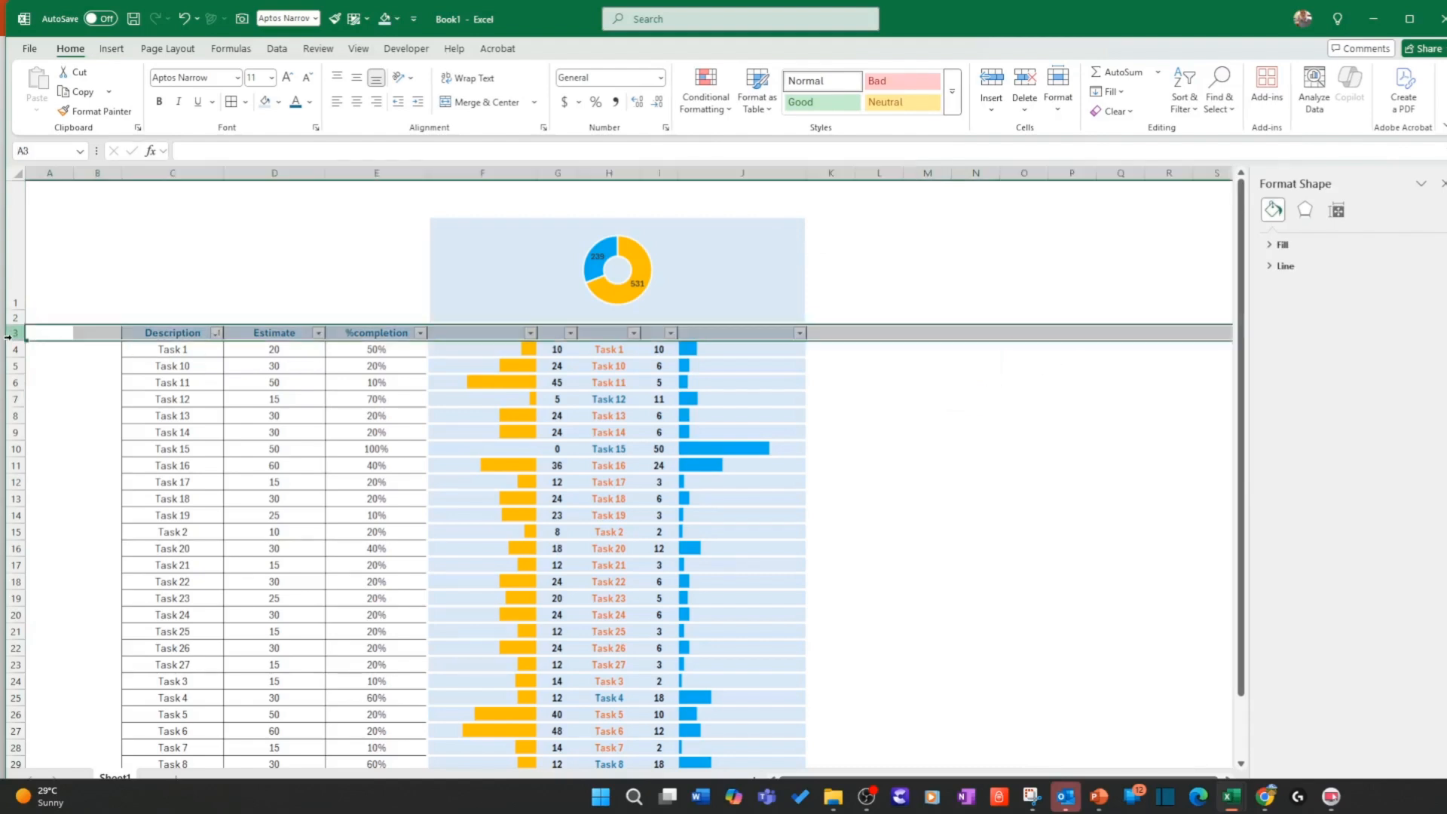
pyautogui.rightClick(9, 336)
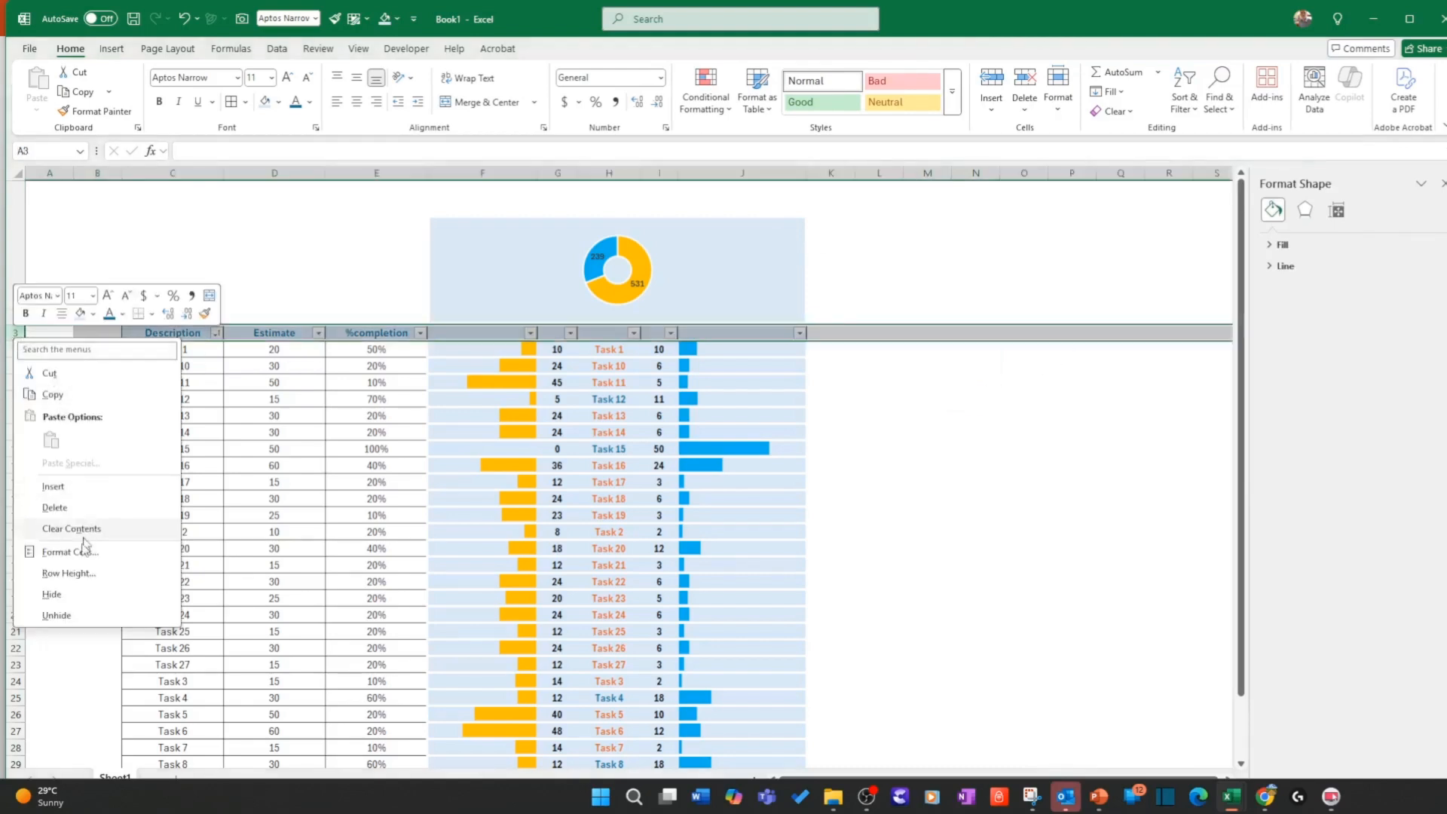
pyautogui.click(52, 594)
pyautogui.click(1027, 503)
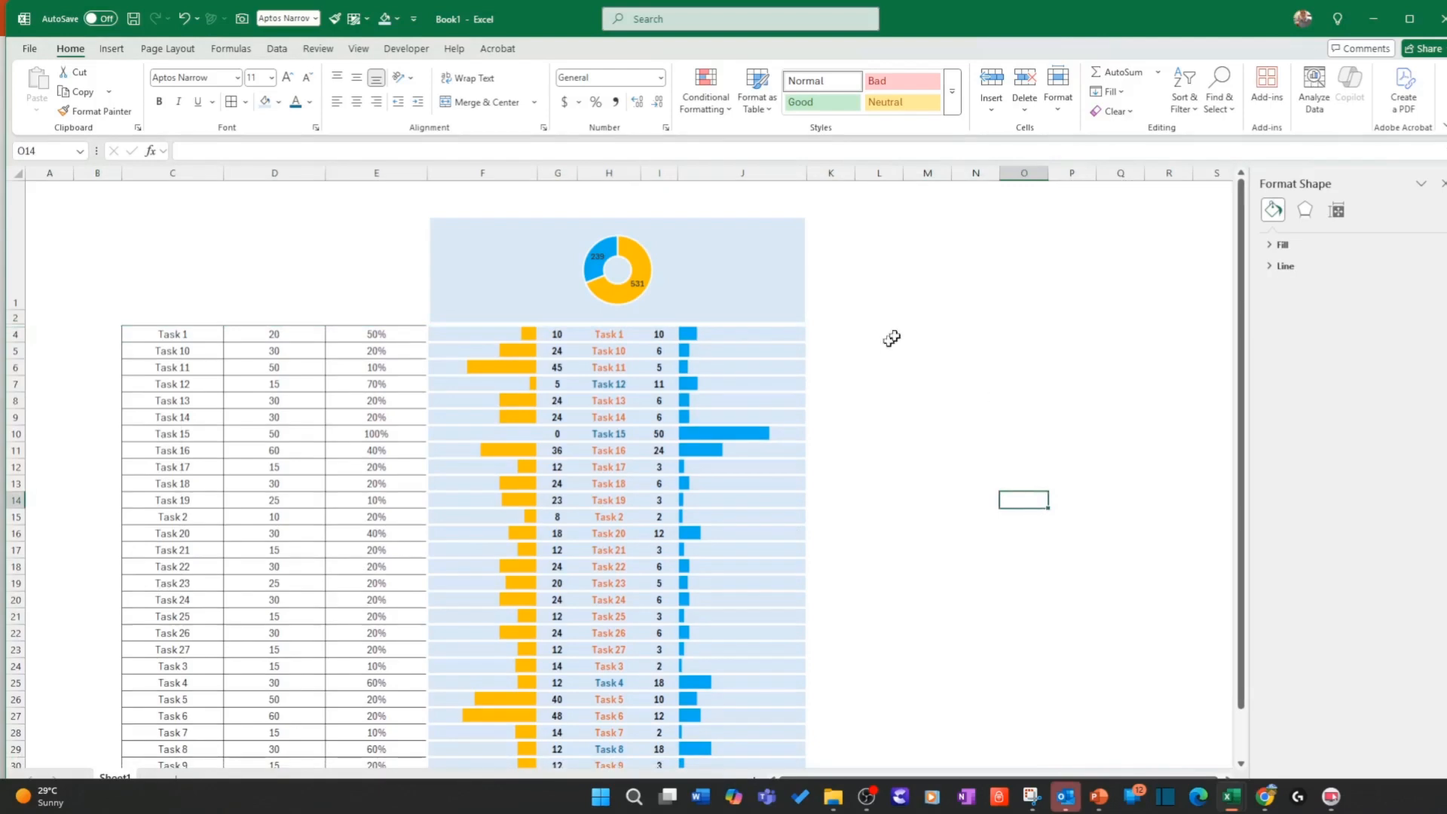
pyautogui.click(763, 297)
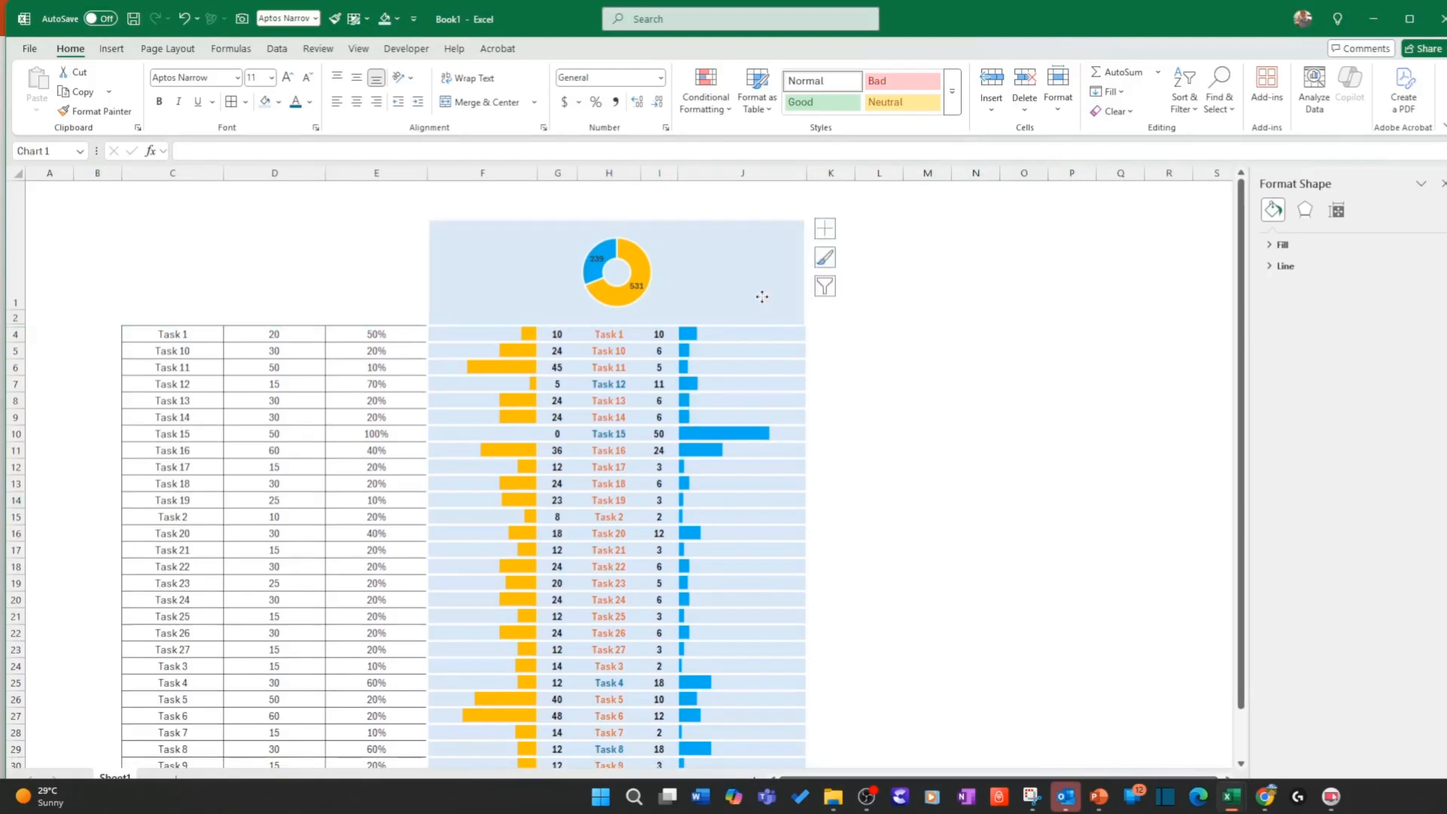